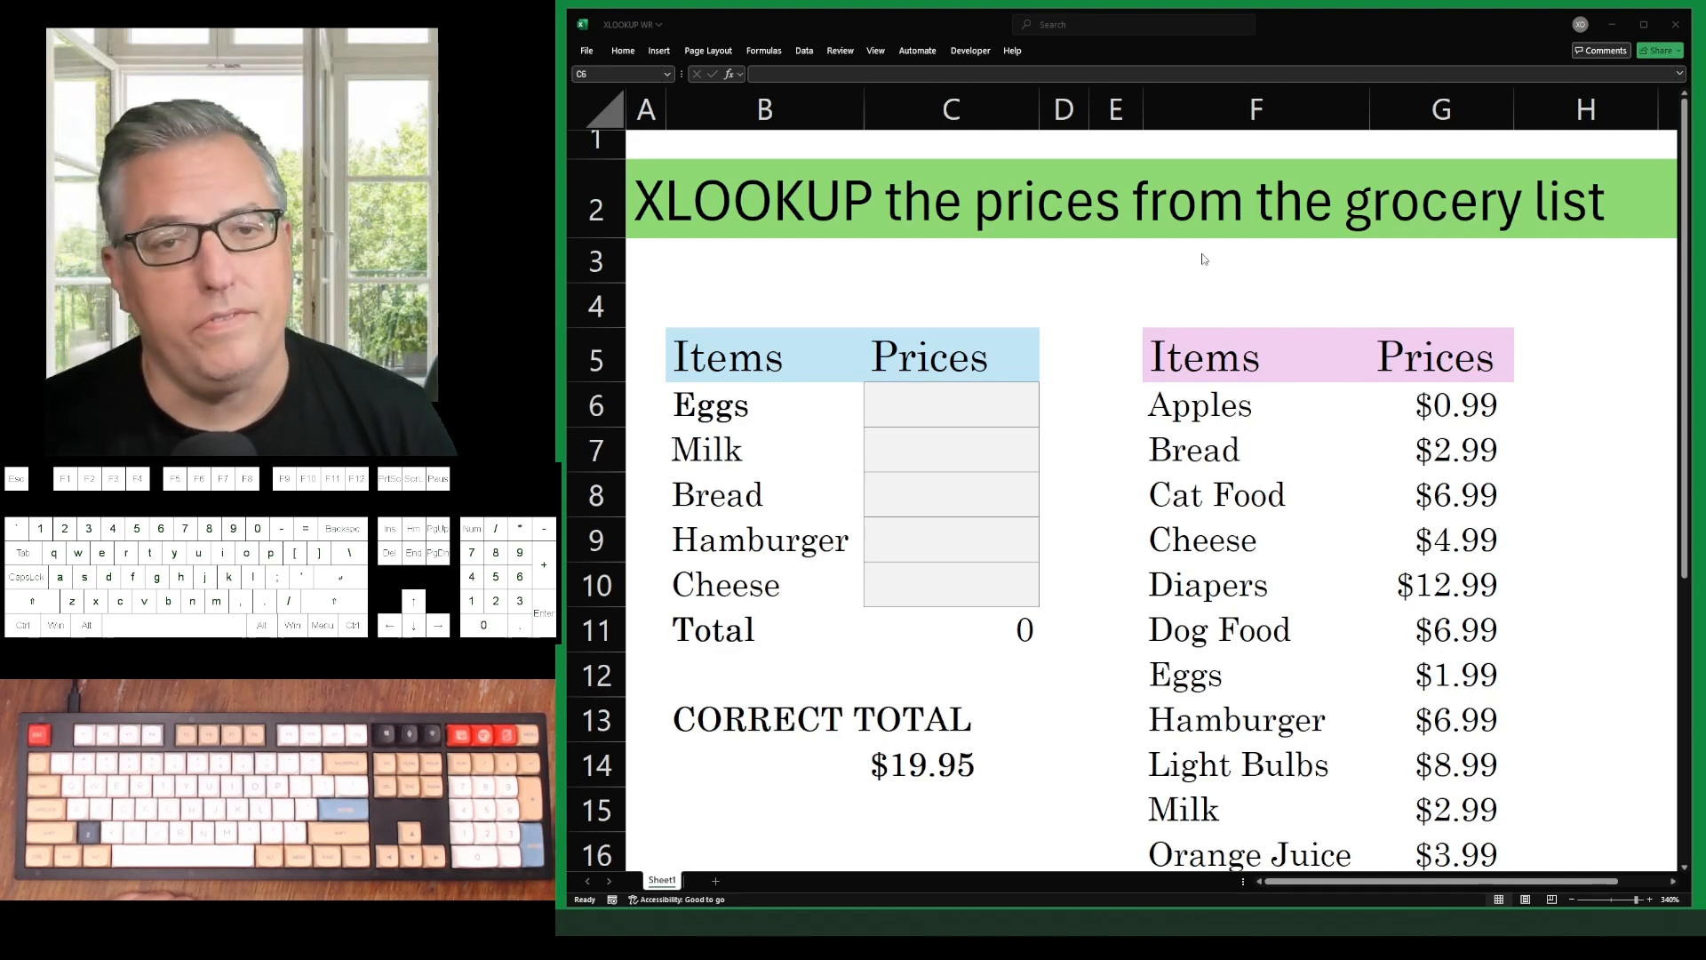
Start an XLOOKUP formula in cell C6 with the Eggs cell B6 as the lookup value
{"action": "left_click", "coordinate": [934, 411]}
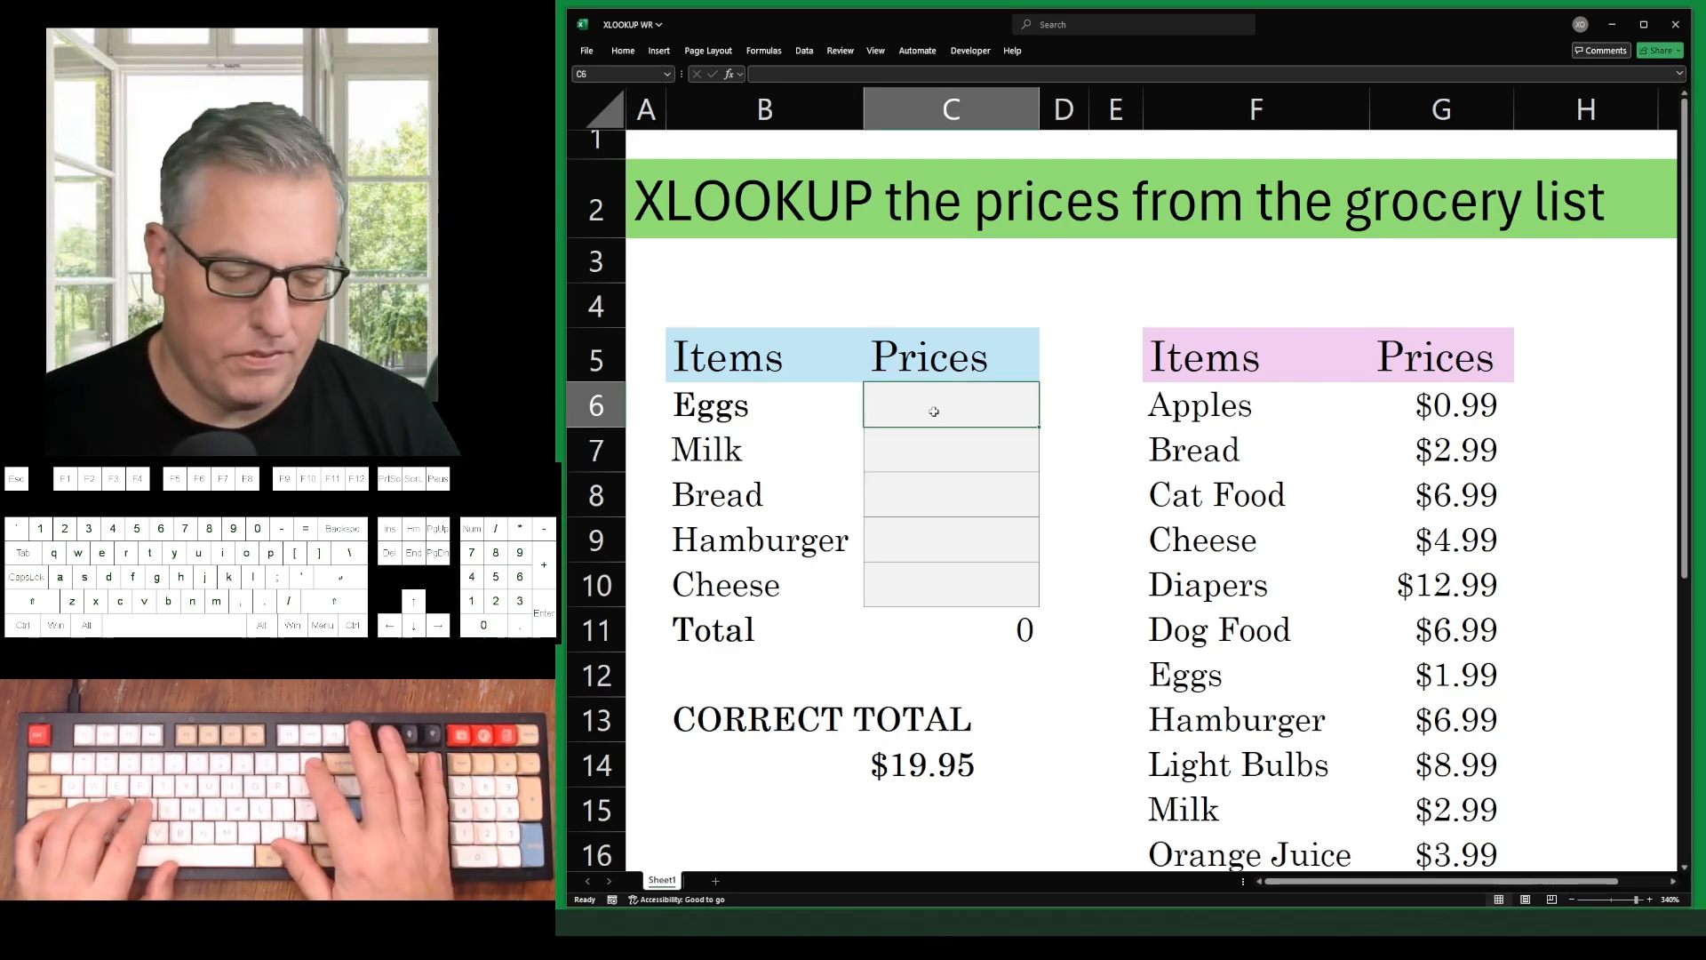
{"action": "type", "text": "=xl"}
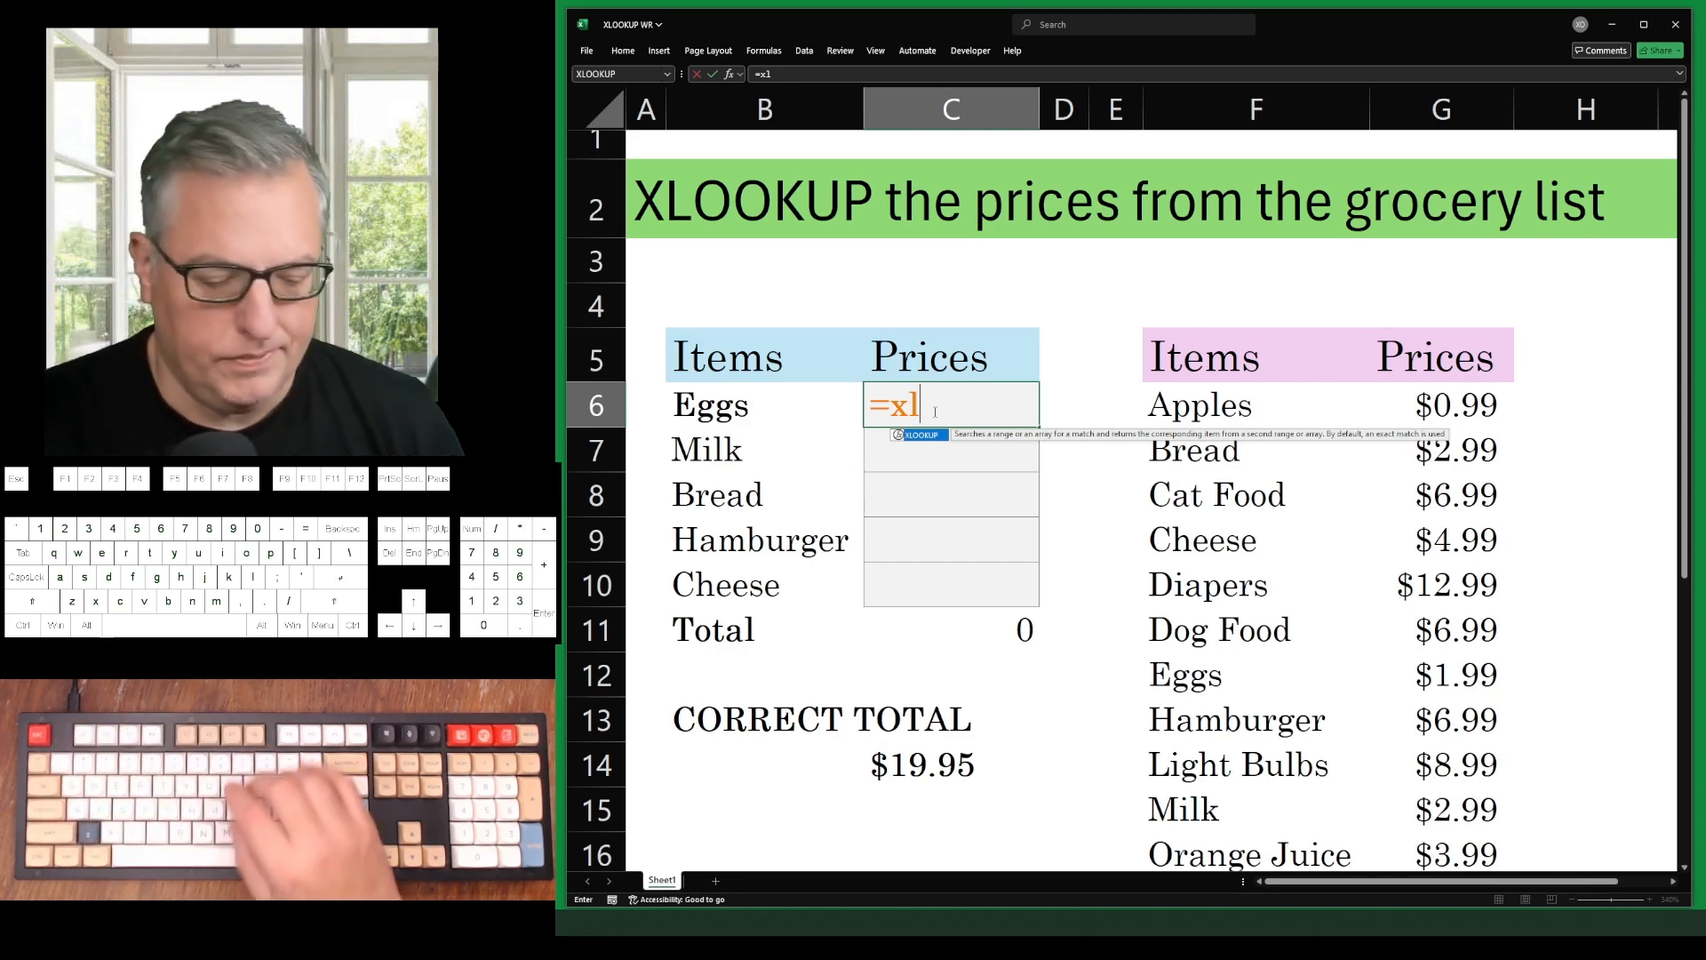
{"action": "type", "text": "ookup"}
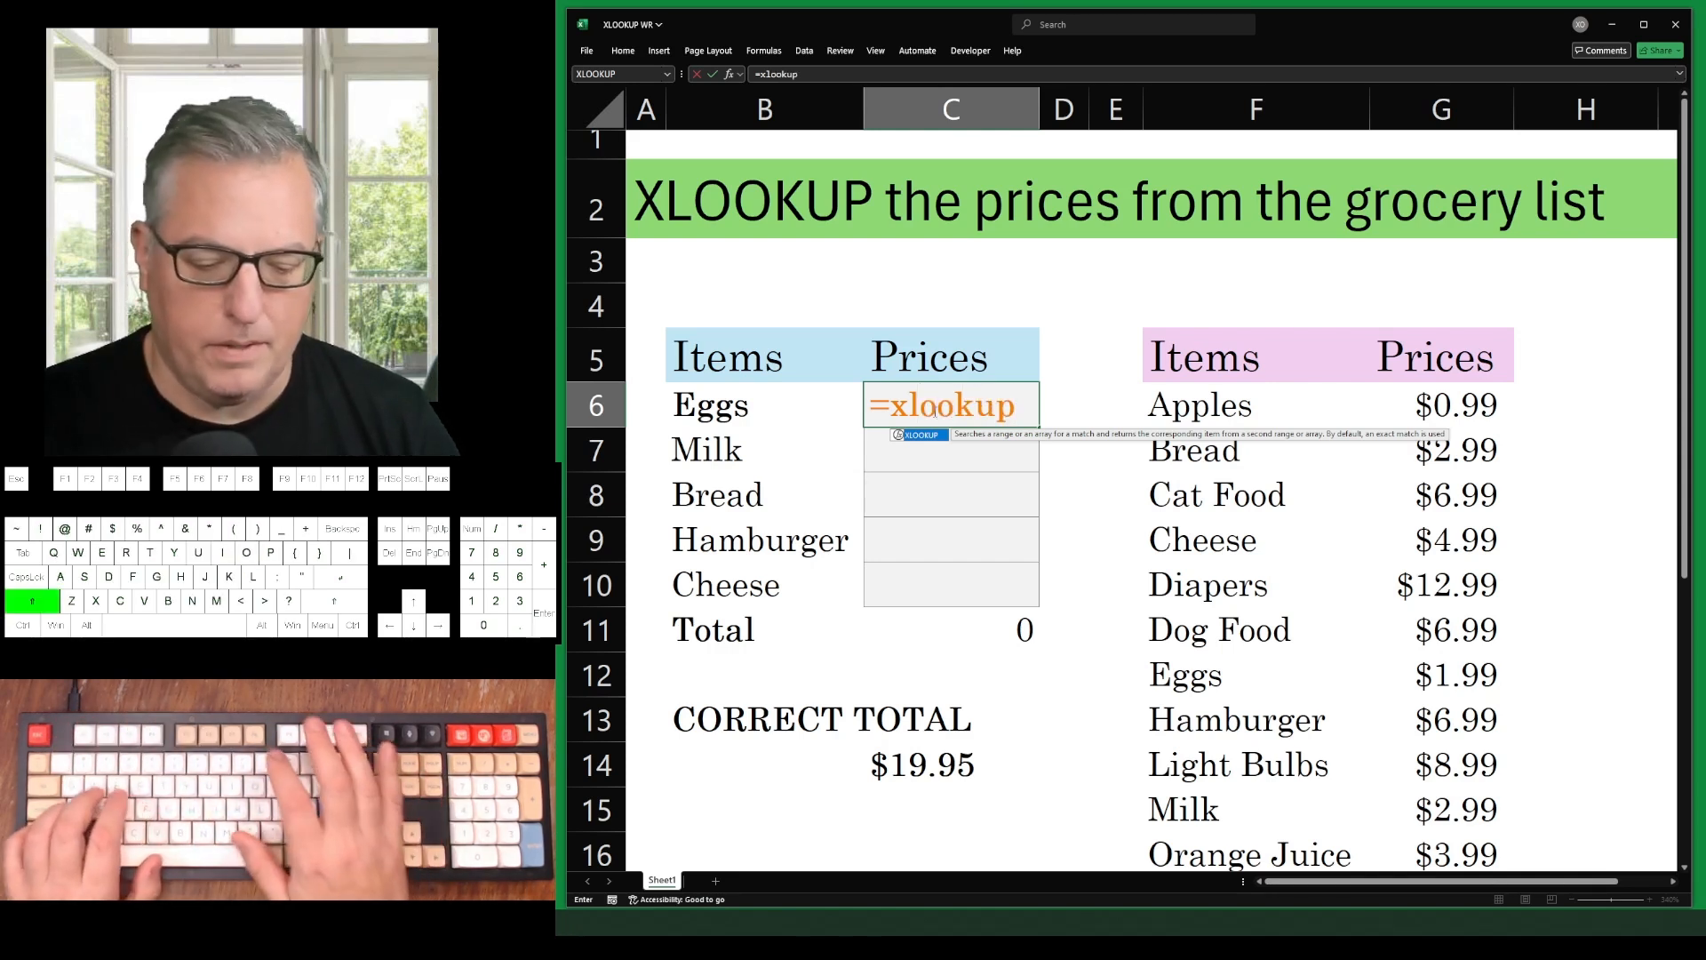
{"action": "type", "text": "("}
{"action": "key", "text": "BackSpace"}
{"action": "key", "text": "BackSpace"}
{"action": "key", "text": "BackSpace"}
{"action": "key", "text": "BackSpace"}
{"action": "key", "text": "BackSpace"}
{"action": "key", "text": "BackSpace"}
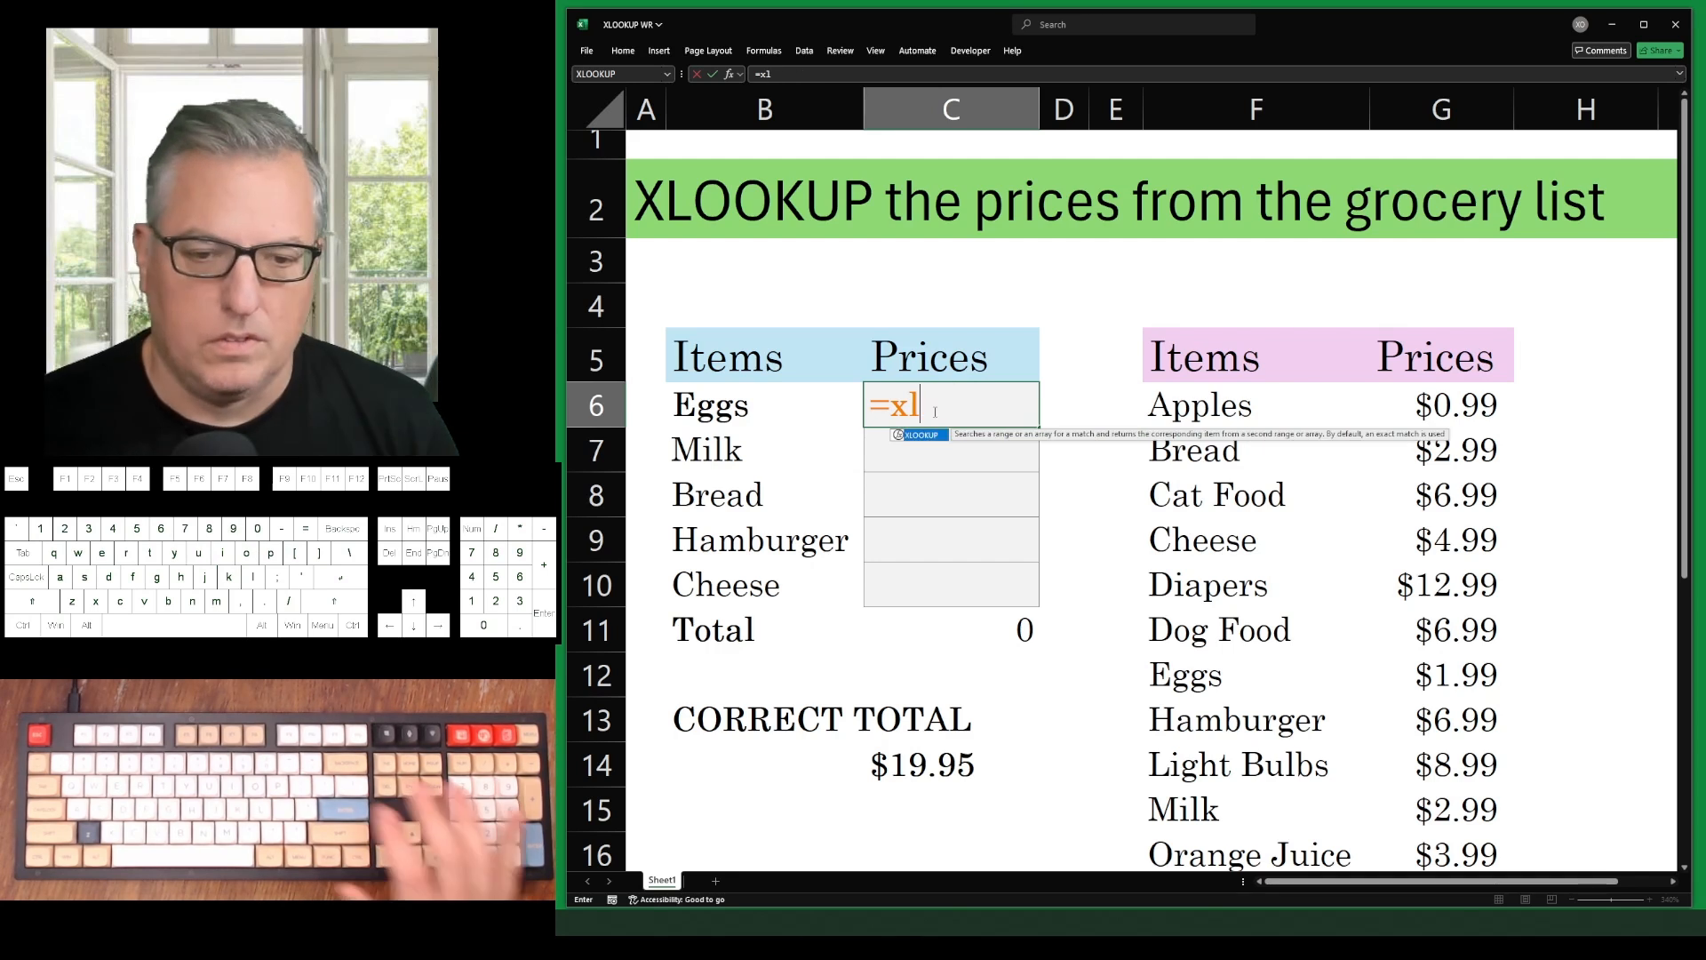
{"action": "key", "text": "Tab"}
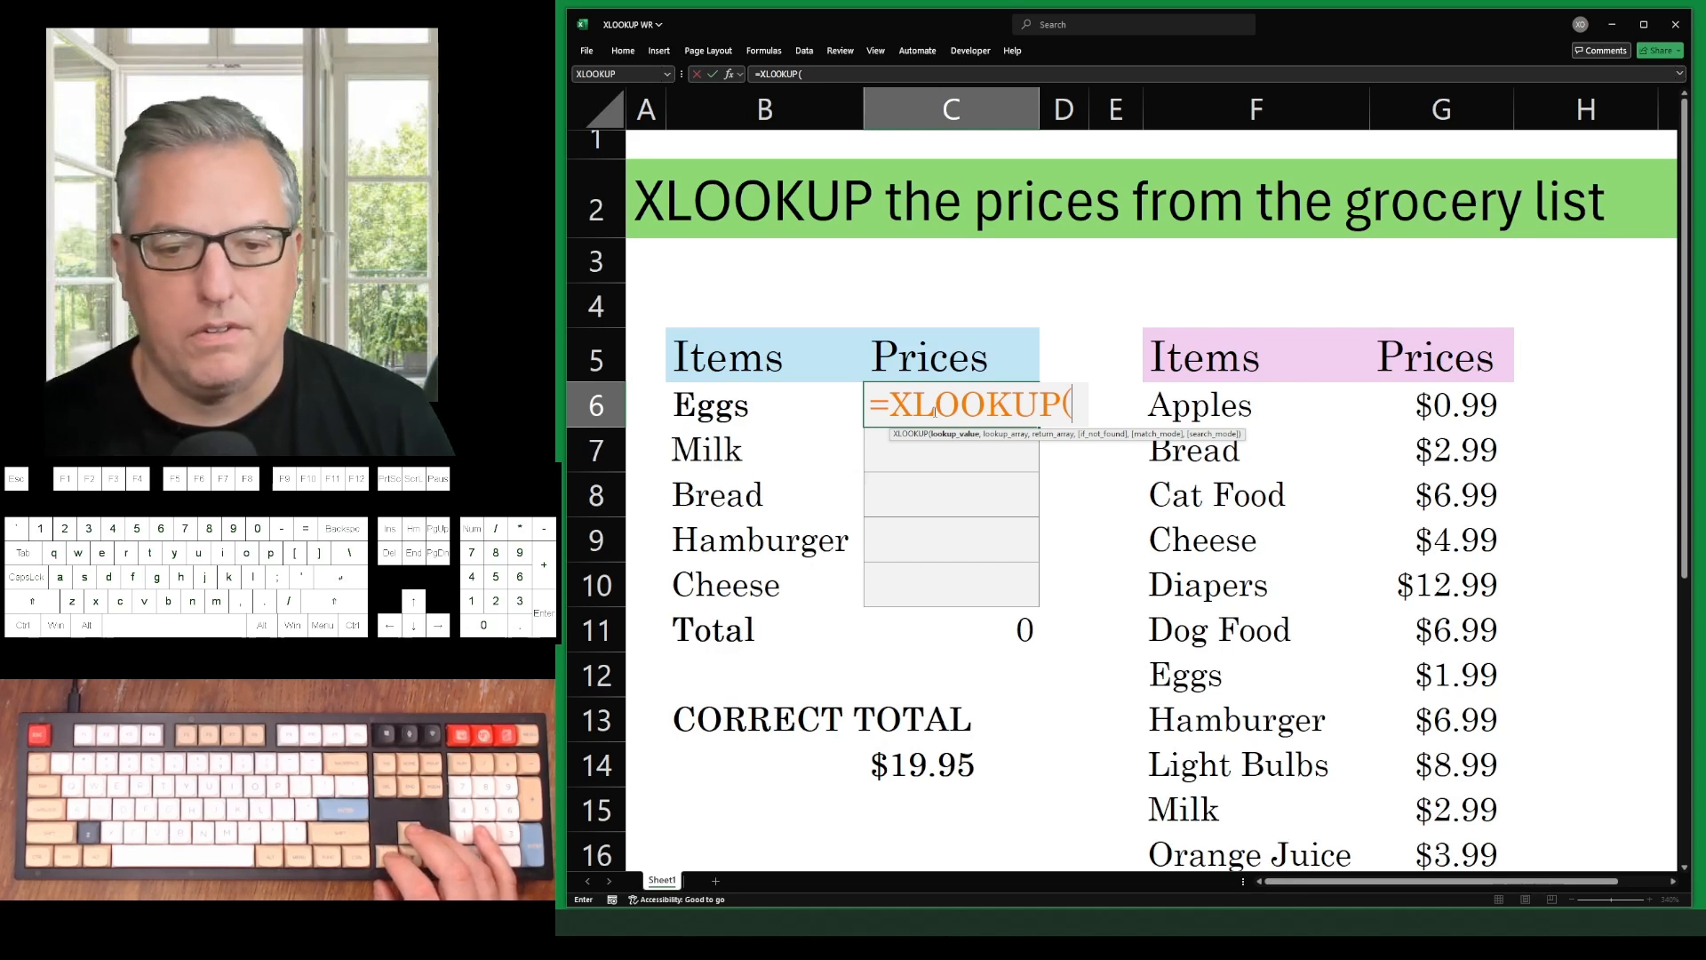
{"action": "key", "text": "Left"}
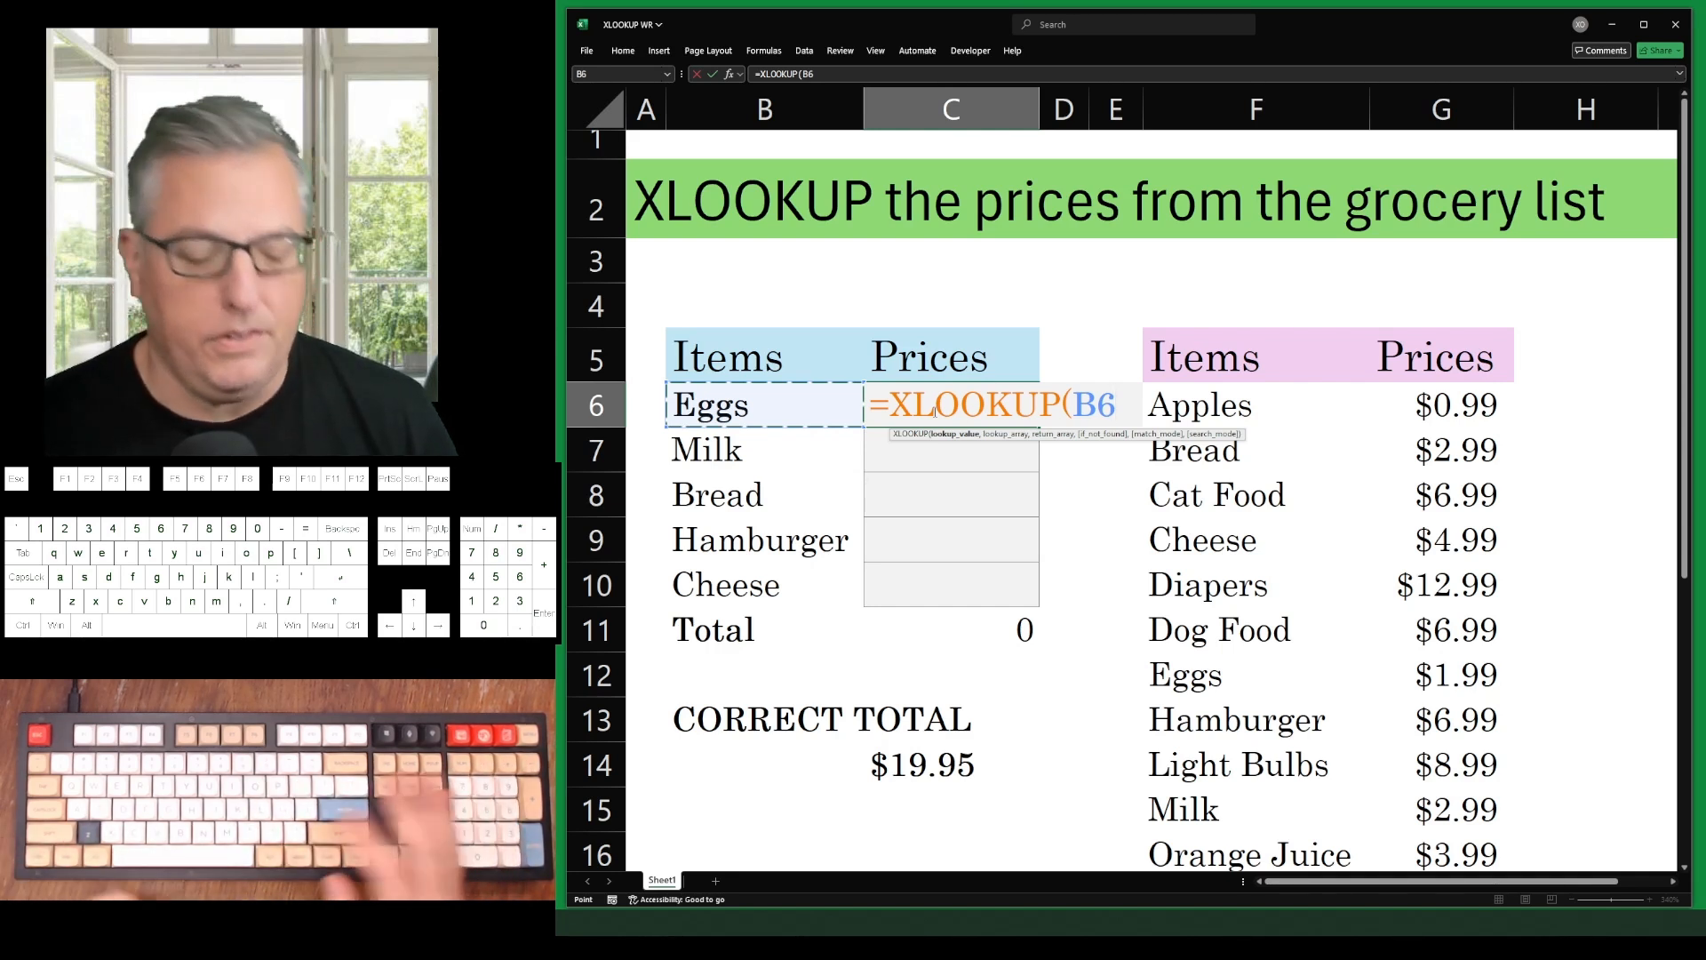
{"action": "type", "text": ","}
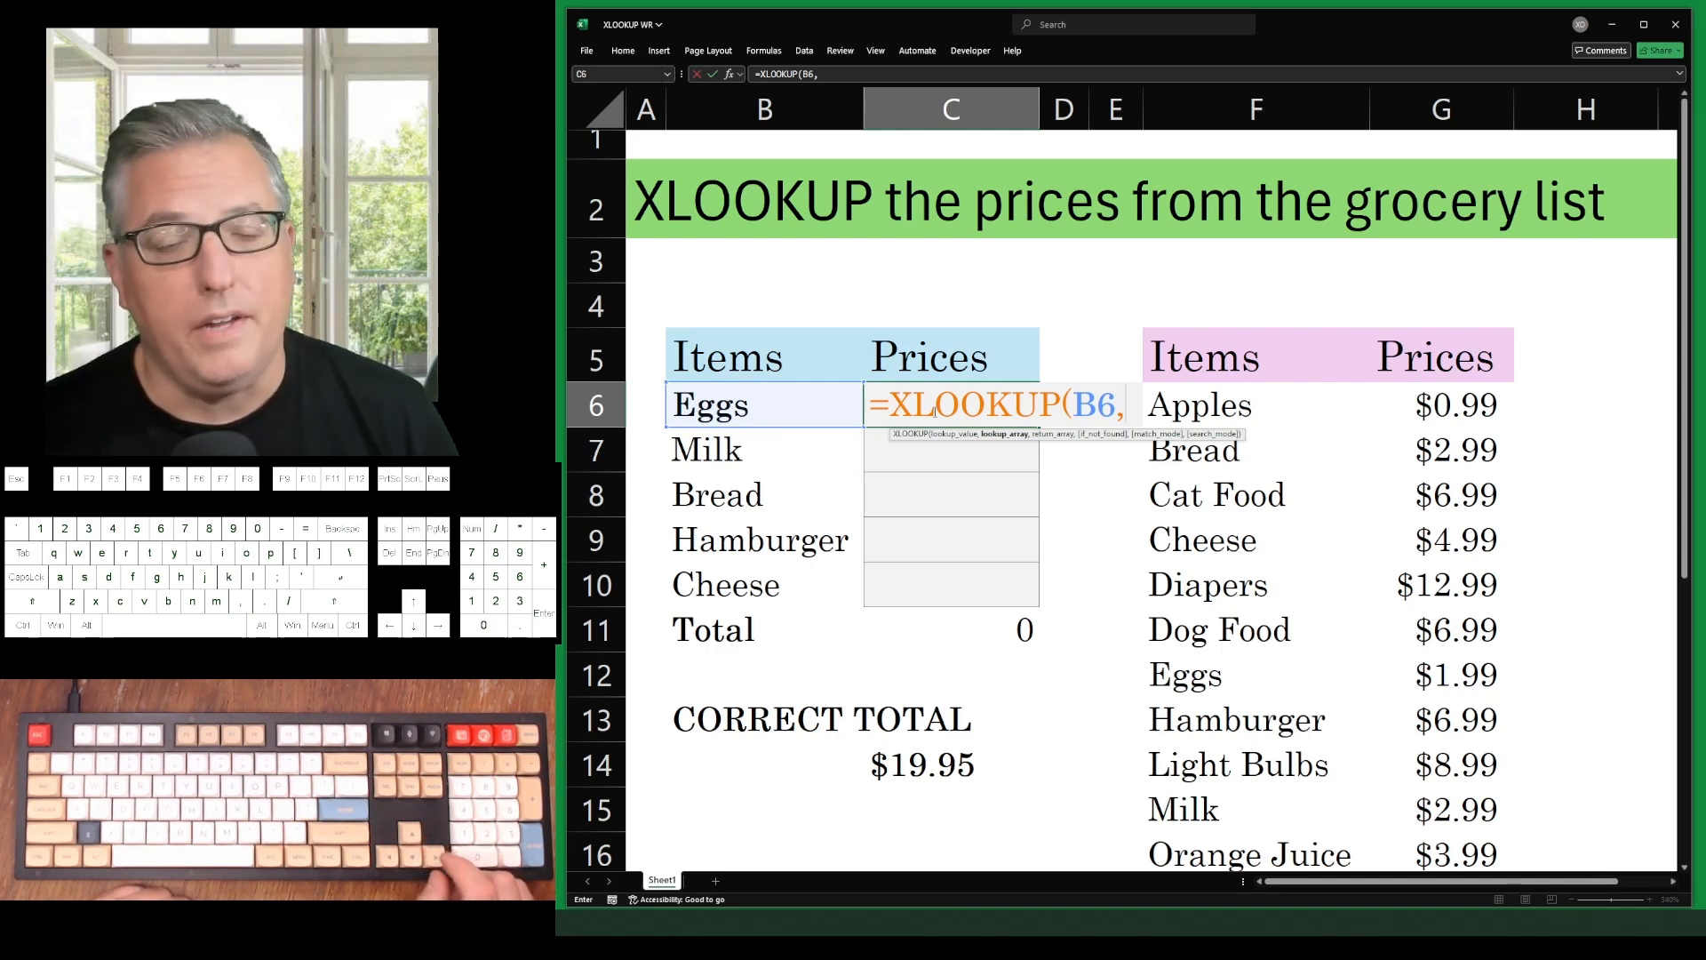
Use the whole column F of the grocery list as the lookup array of the C6 formula
{"action": "key", "text": "Right"}
{"action": "key", "text": "Right"}
{"action": "key", "text": "Right"}
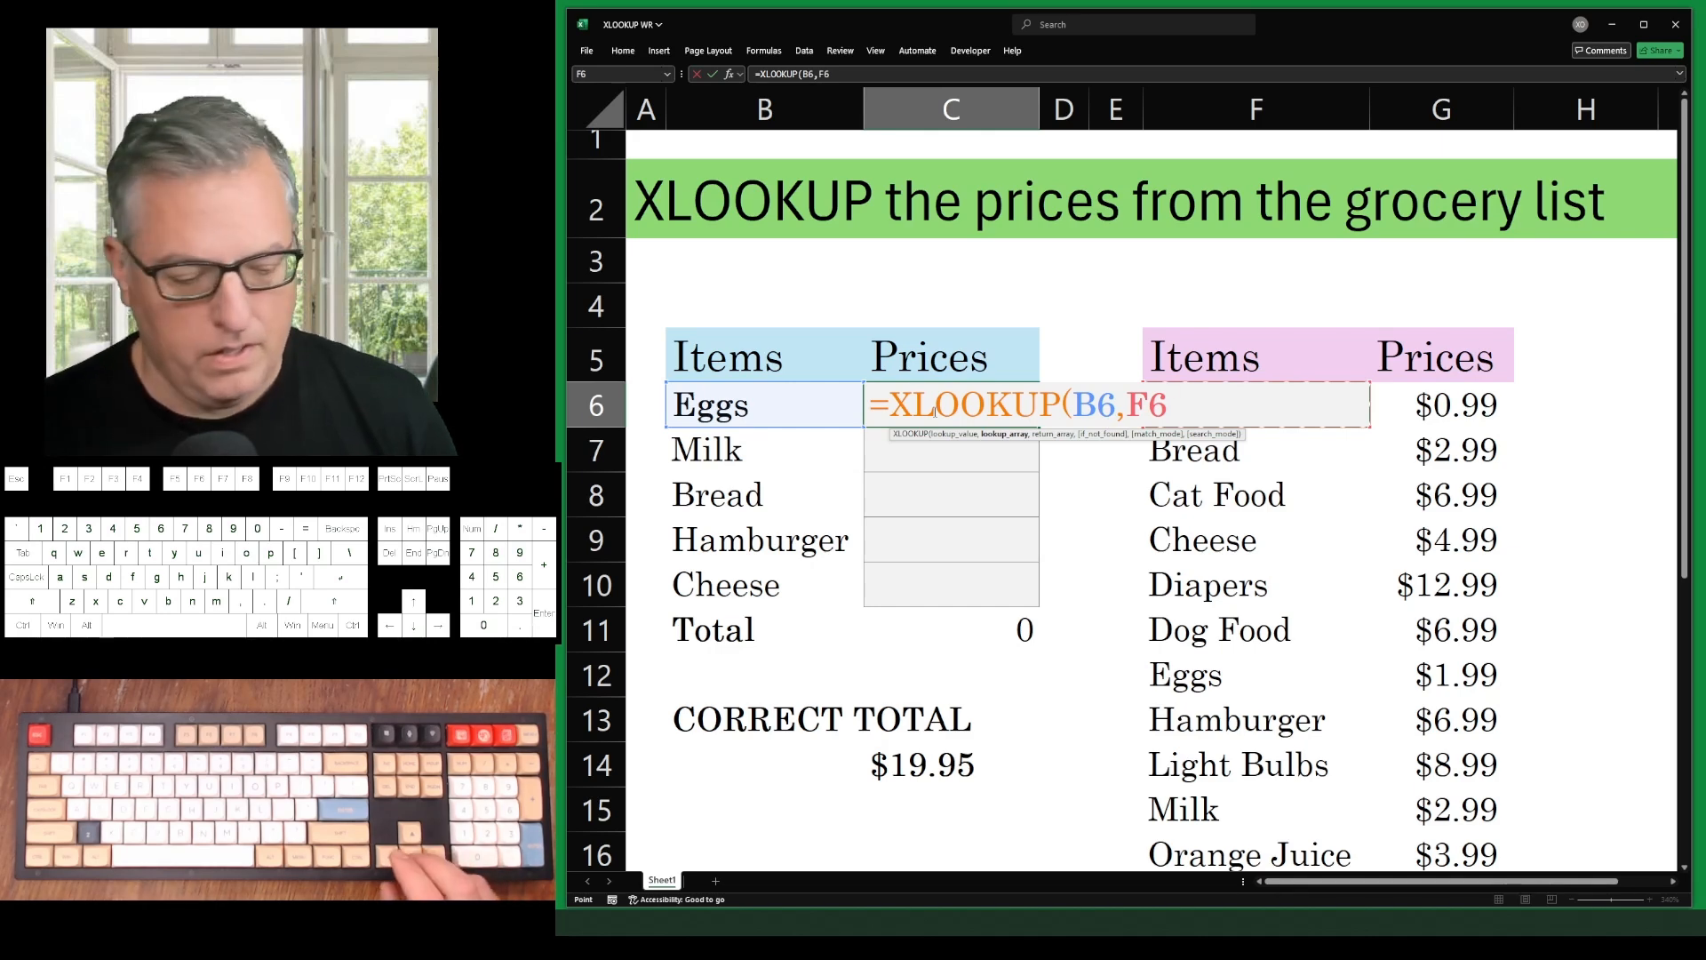
{"action": "key", "text": "ctrl+Down"}
{"action": "key", "text": "Down"}
{"action": "key", "text": "Down"}
{"action": "key", "text": "Down"}
{"action": "key", "text": "Down"}
{"action": "key", "text": "Down"}
{"action": "key", "text": "Down"}
{"action": "key", "text": "Down"}
{"action": "key", "text": "Down"}
{"action": "key", "text": "Down"}
{"action": "key", "text": "Down"}
{"action": "key", "text": "Down"}
{"action": "key", "text": "Down"}
{"action": "key", "text": "Down"}
{"action": "key", "text": "Down"}
{"action": "key", "text": "Down"}
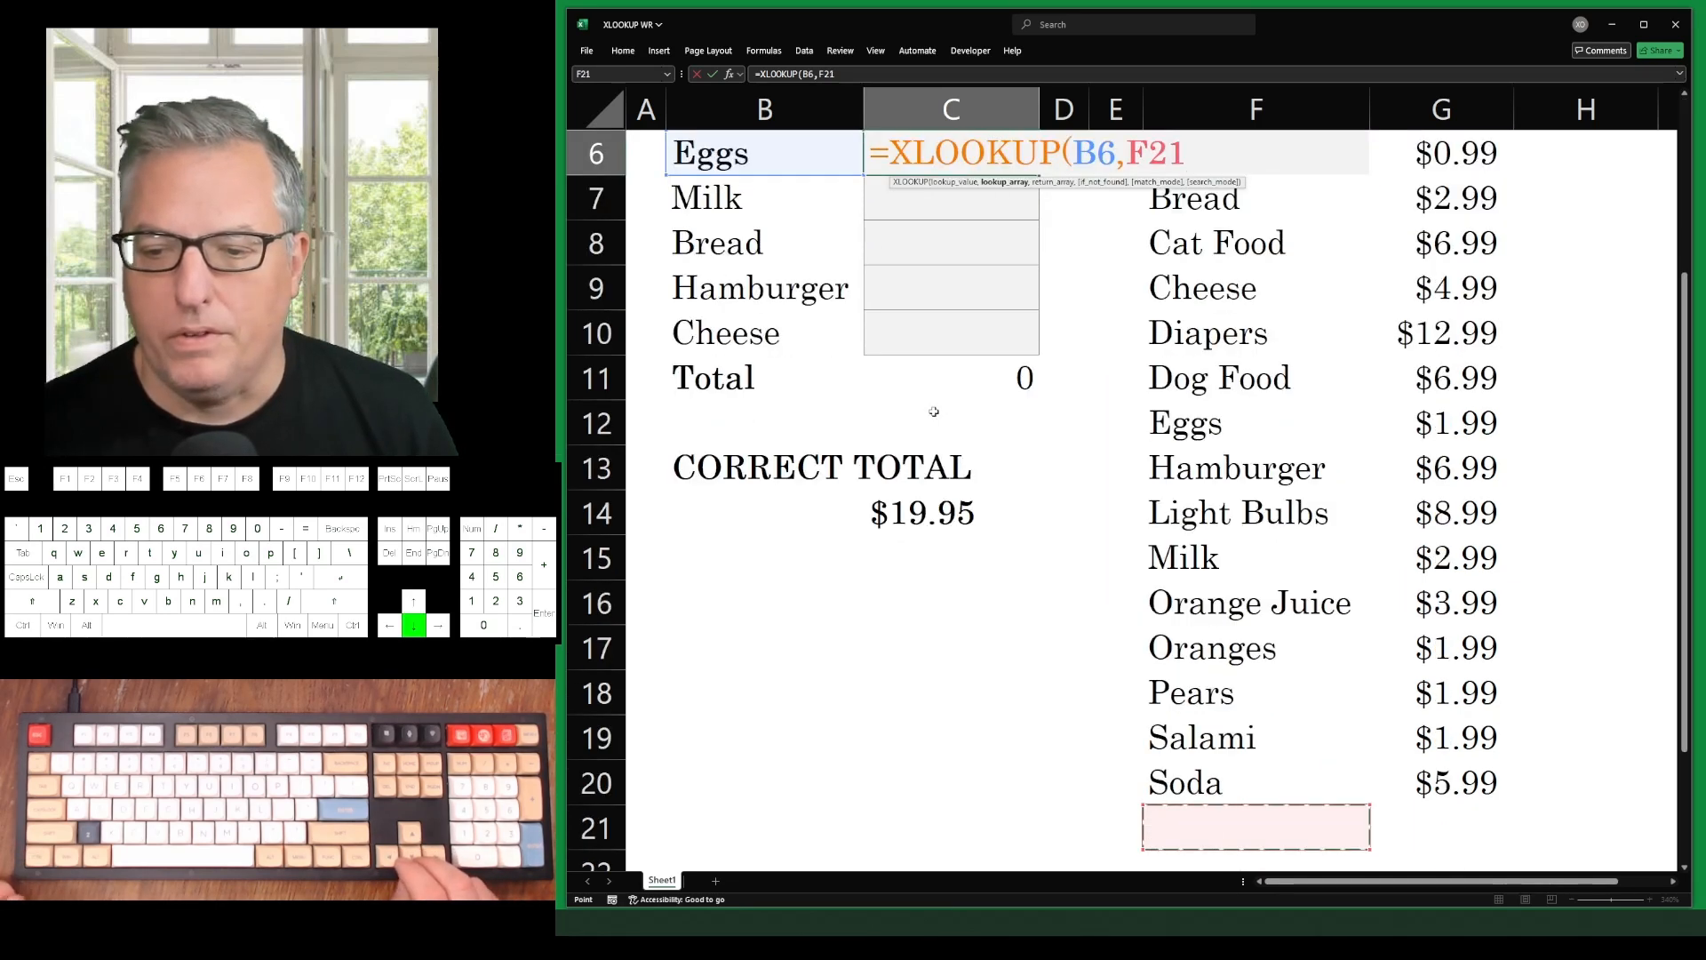
{"action": "key", "text": "ctrl+Up"}
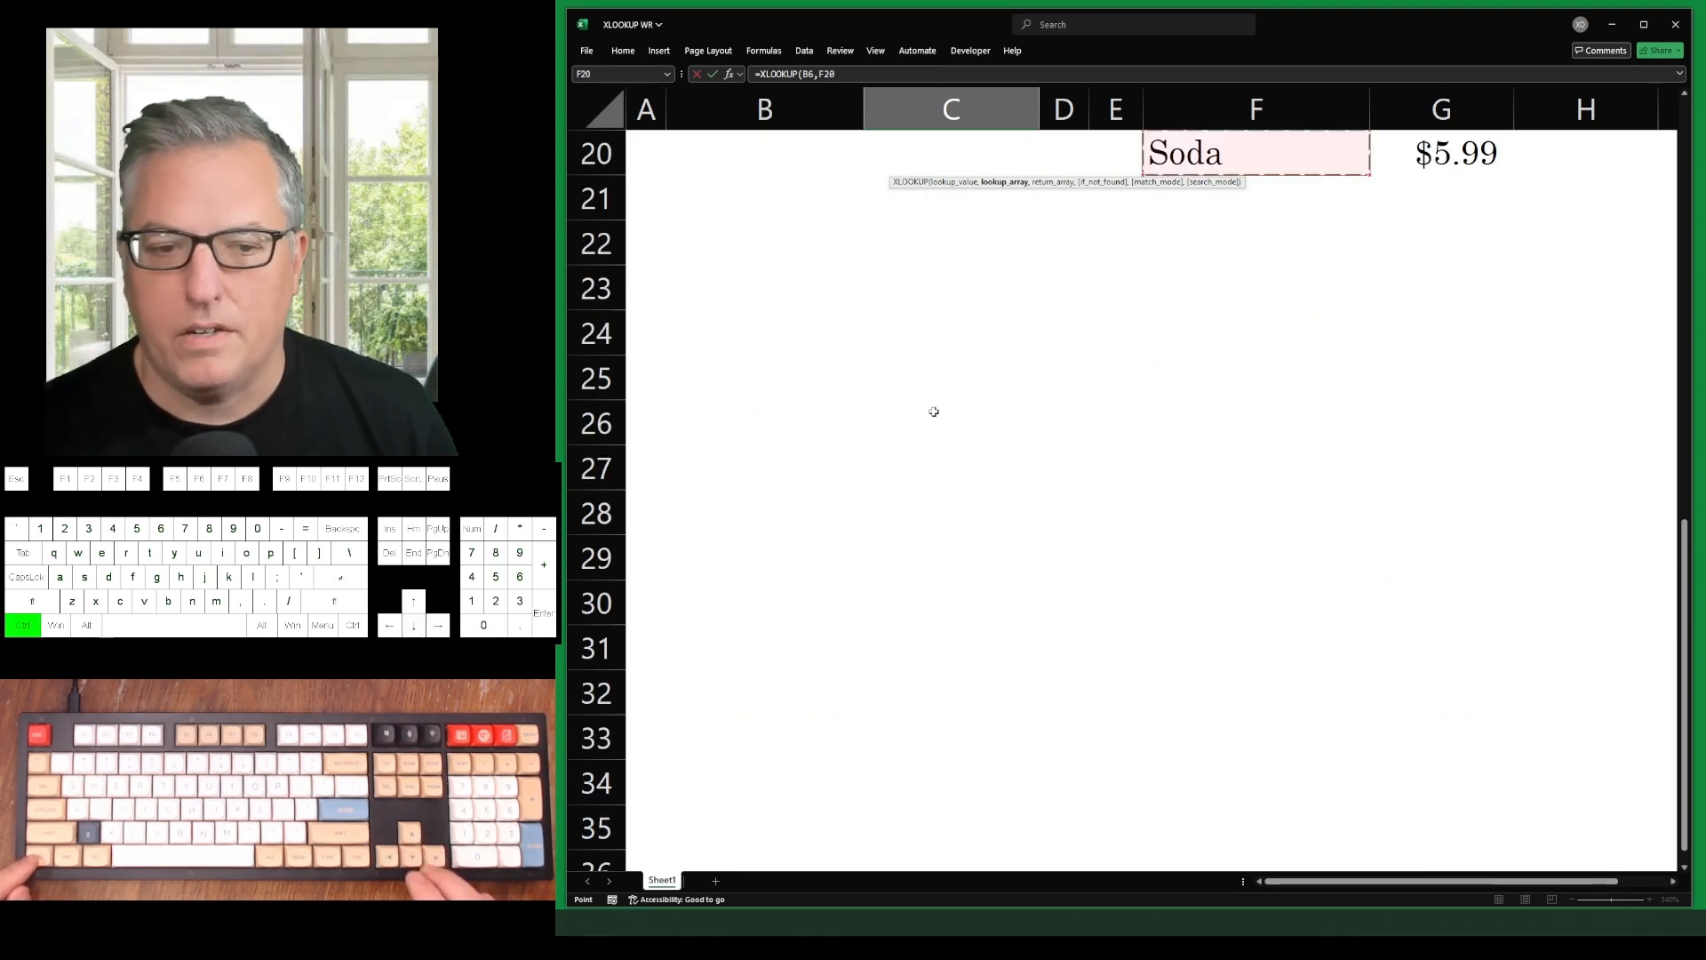
{"action": "key", "text": "ctrl+Down"}
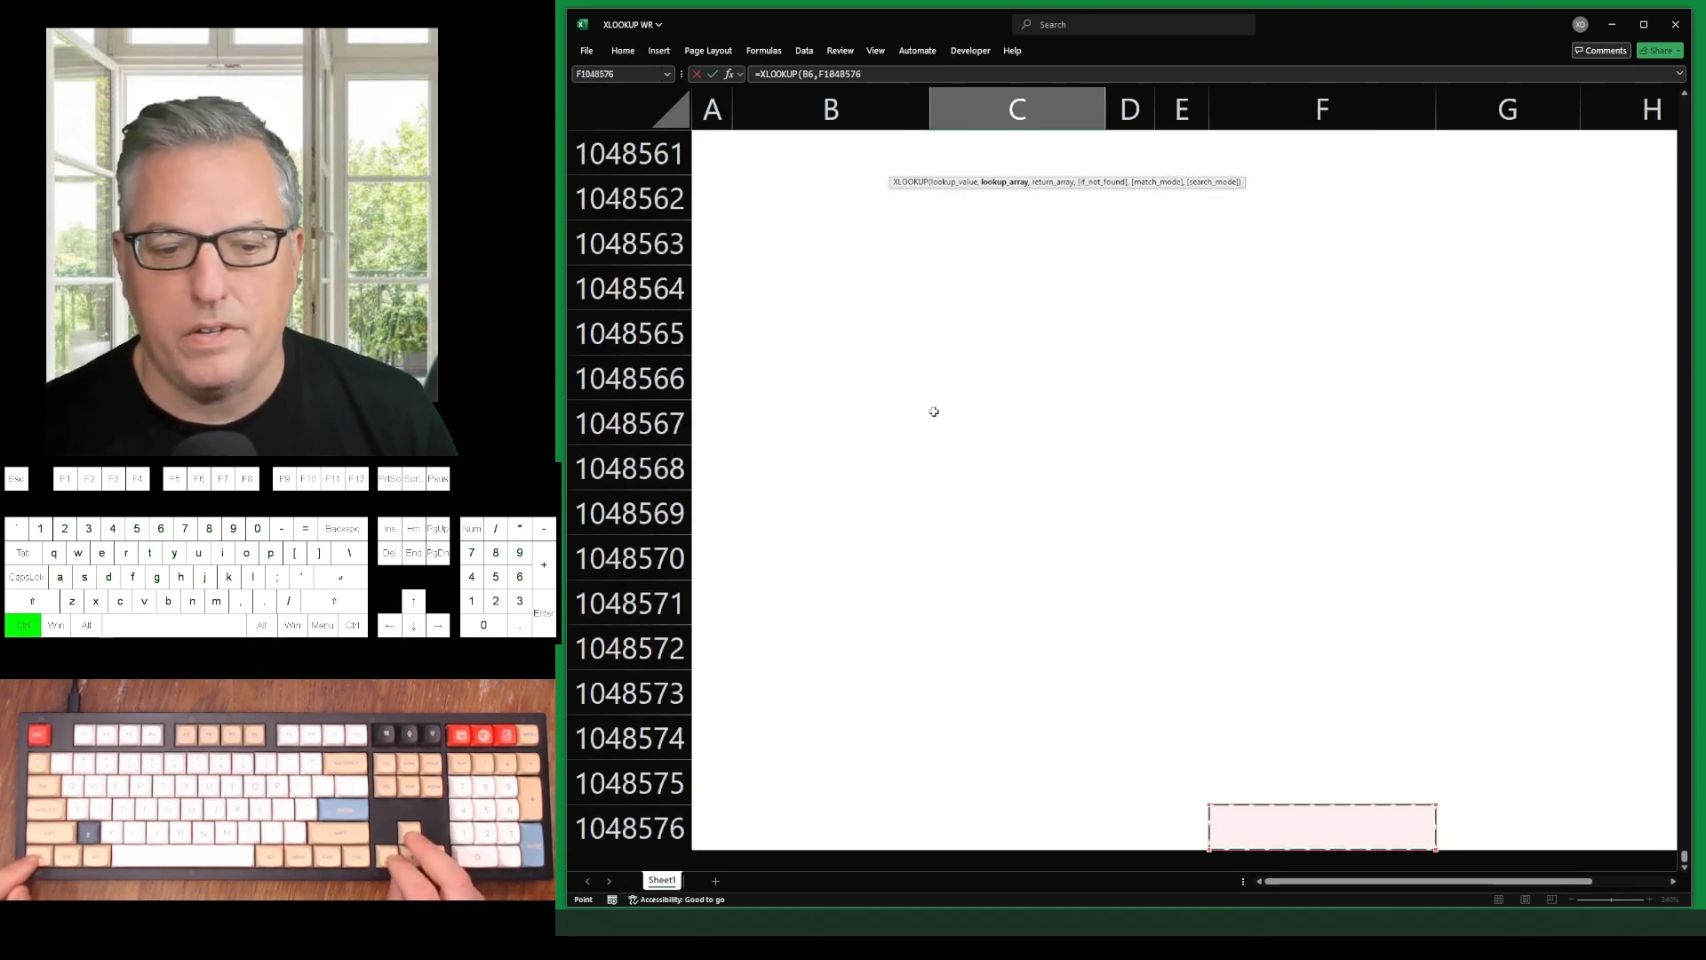
{"action": "key", "text": "ctrl+Up"}
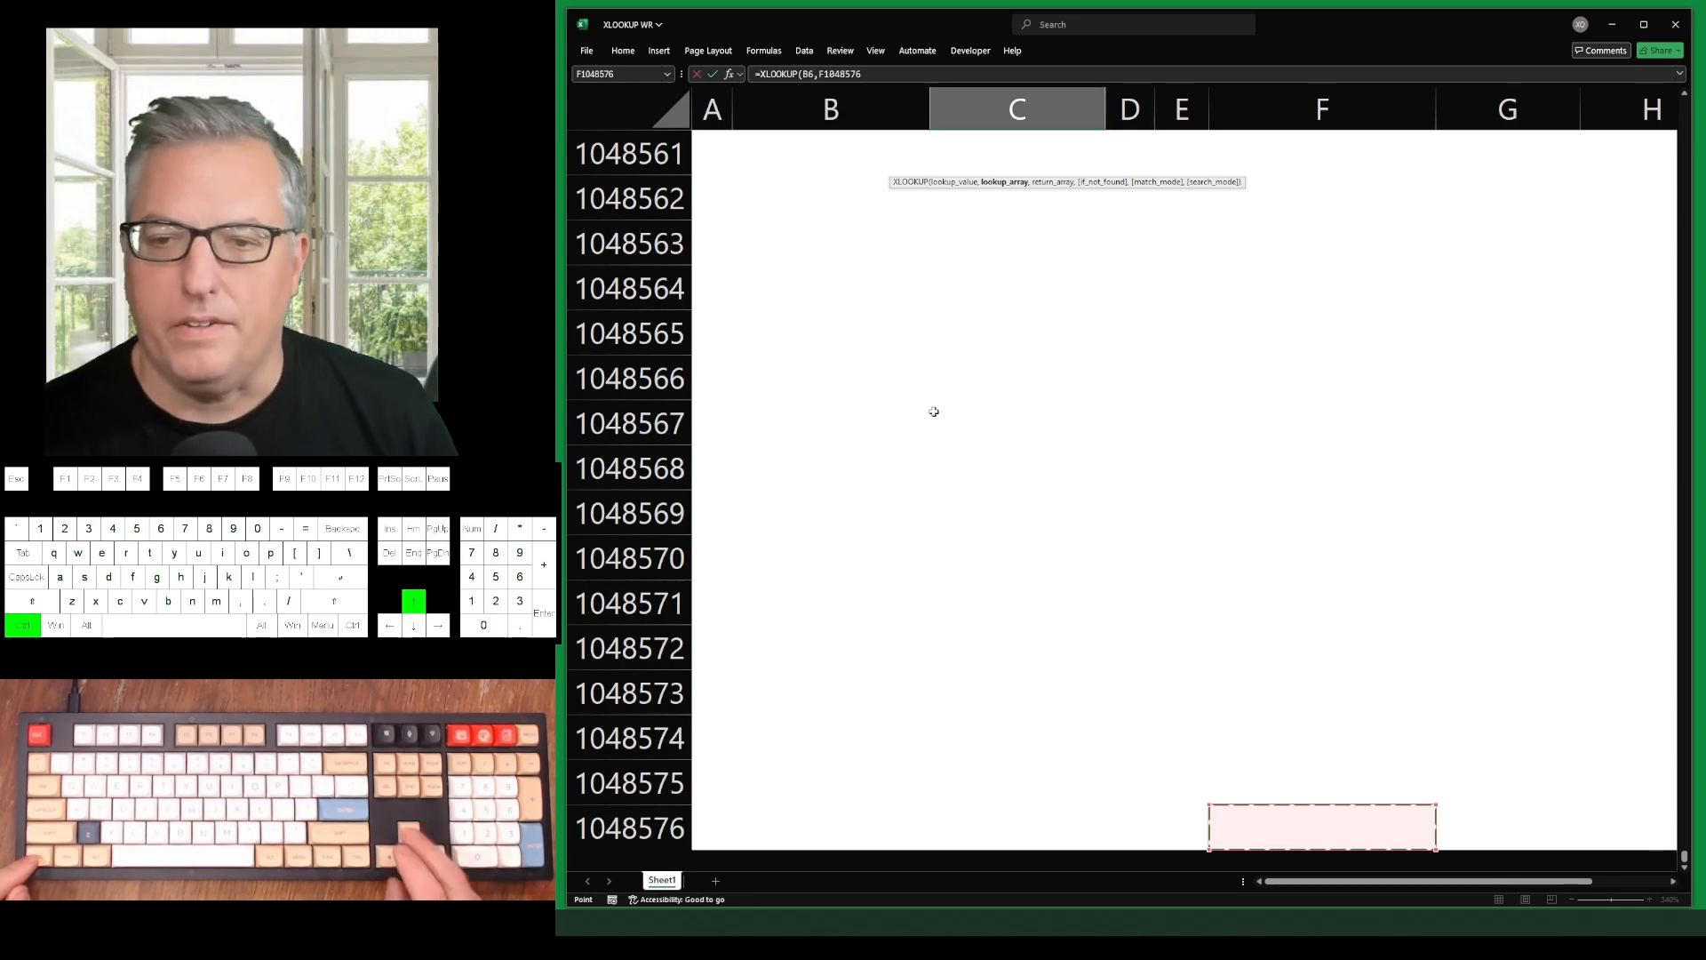
{"action": "key", "text": "ctrl+Up"}
{"action": "key", "text": "ctrl+Up"}
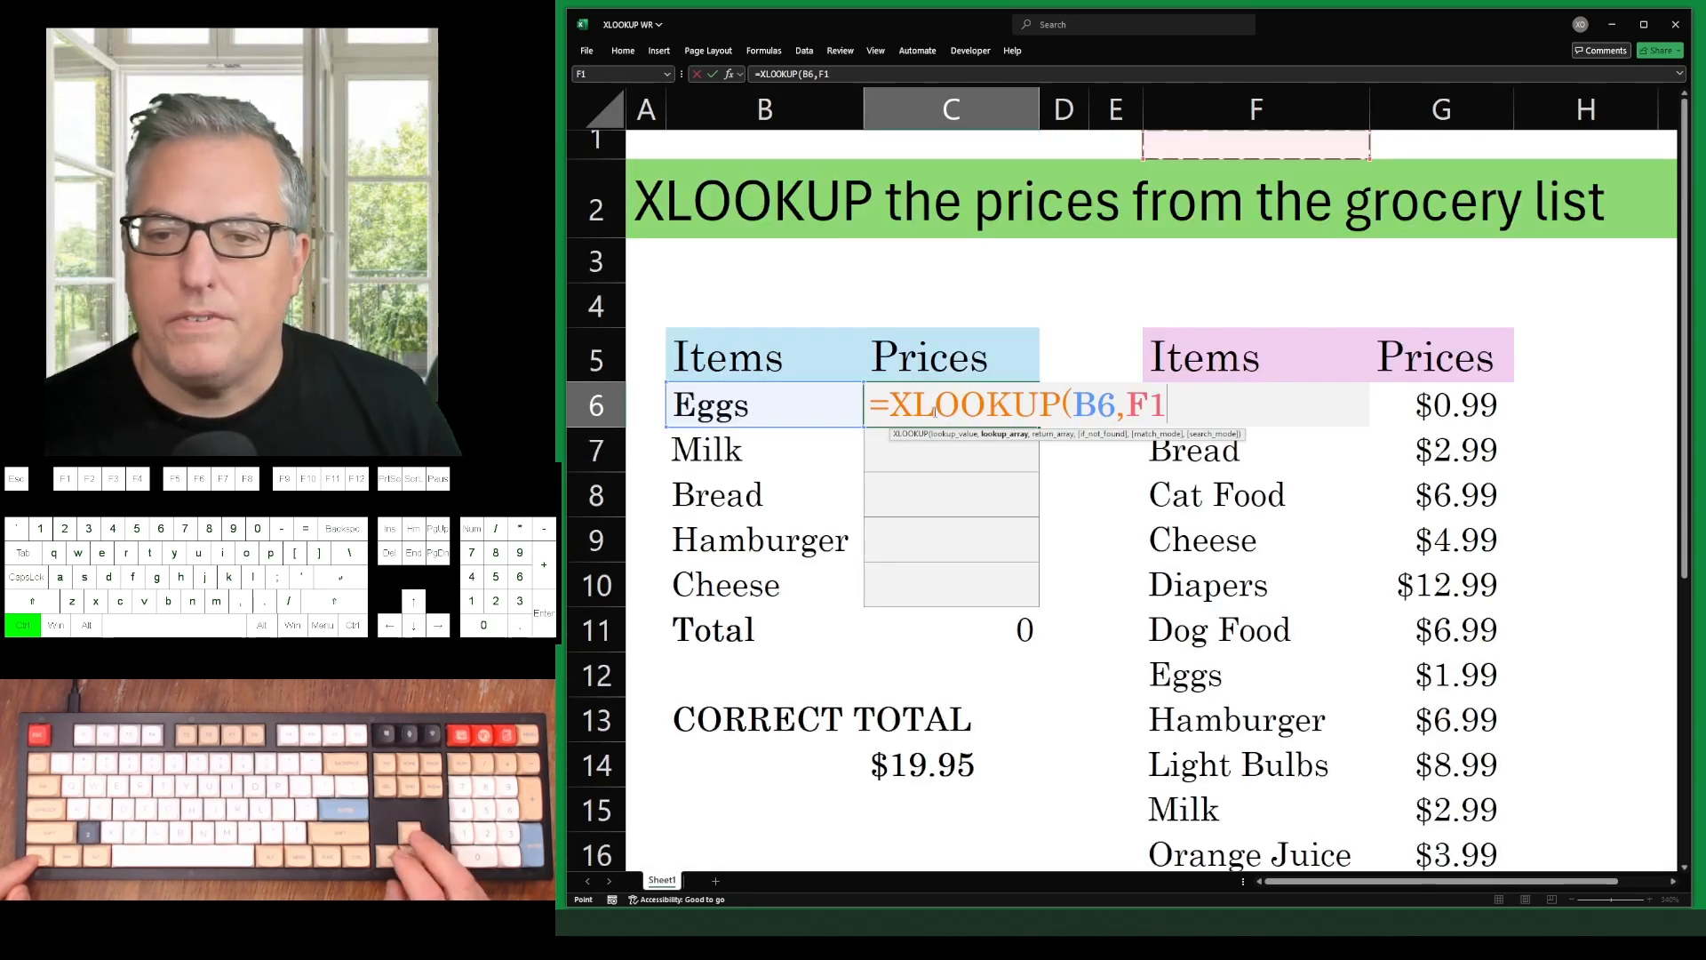
{"action": "key", "text": "Down"}
{"action": "key", "text": "Down"}
{"action": "key", "text": "Down"}
{"action": "key", "text": "Down"}
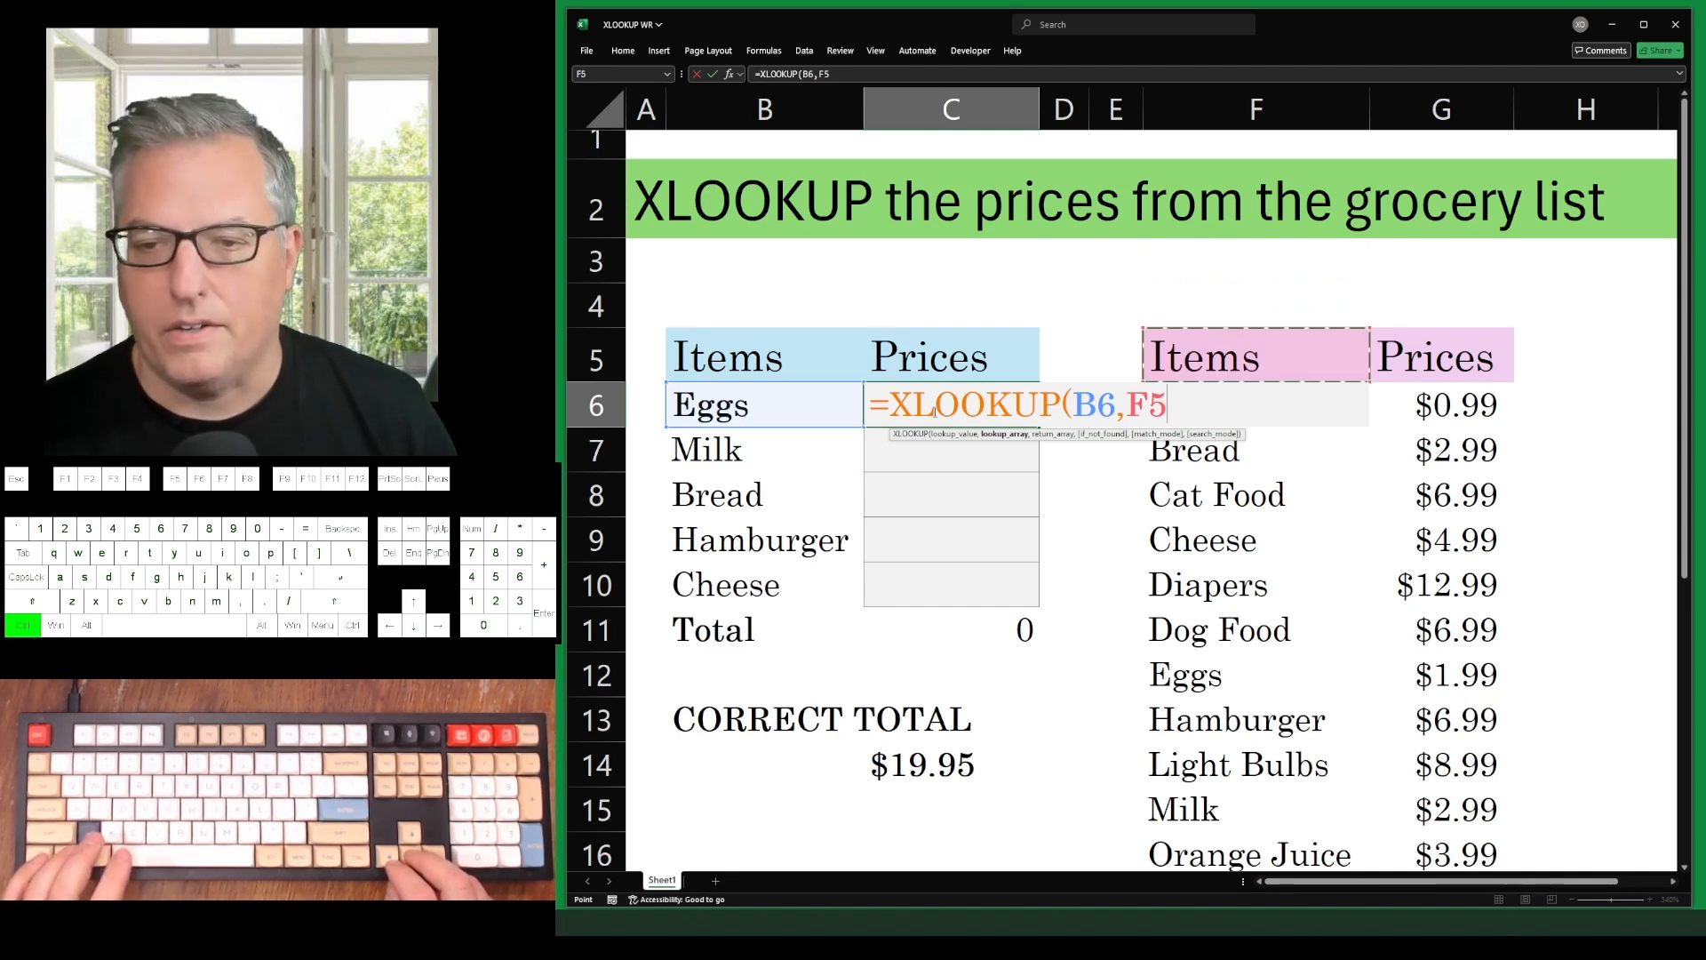
{"action": "key", "text": "ctrl+space"}
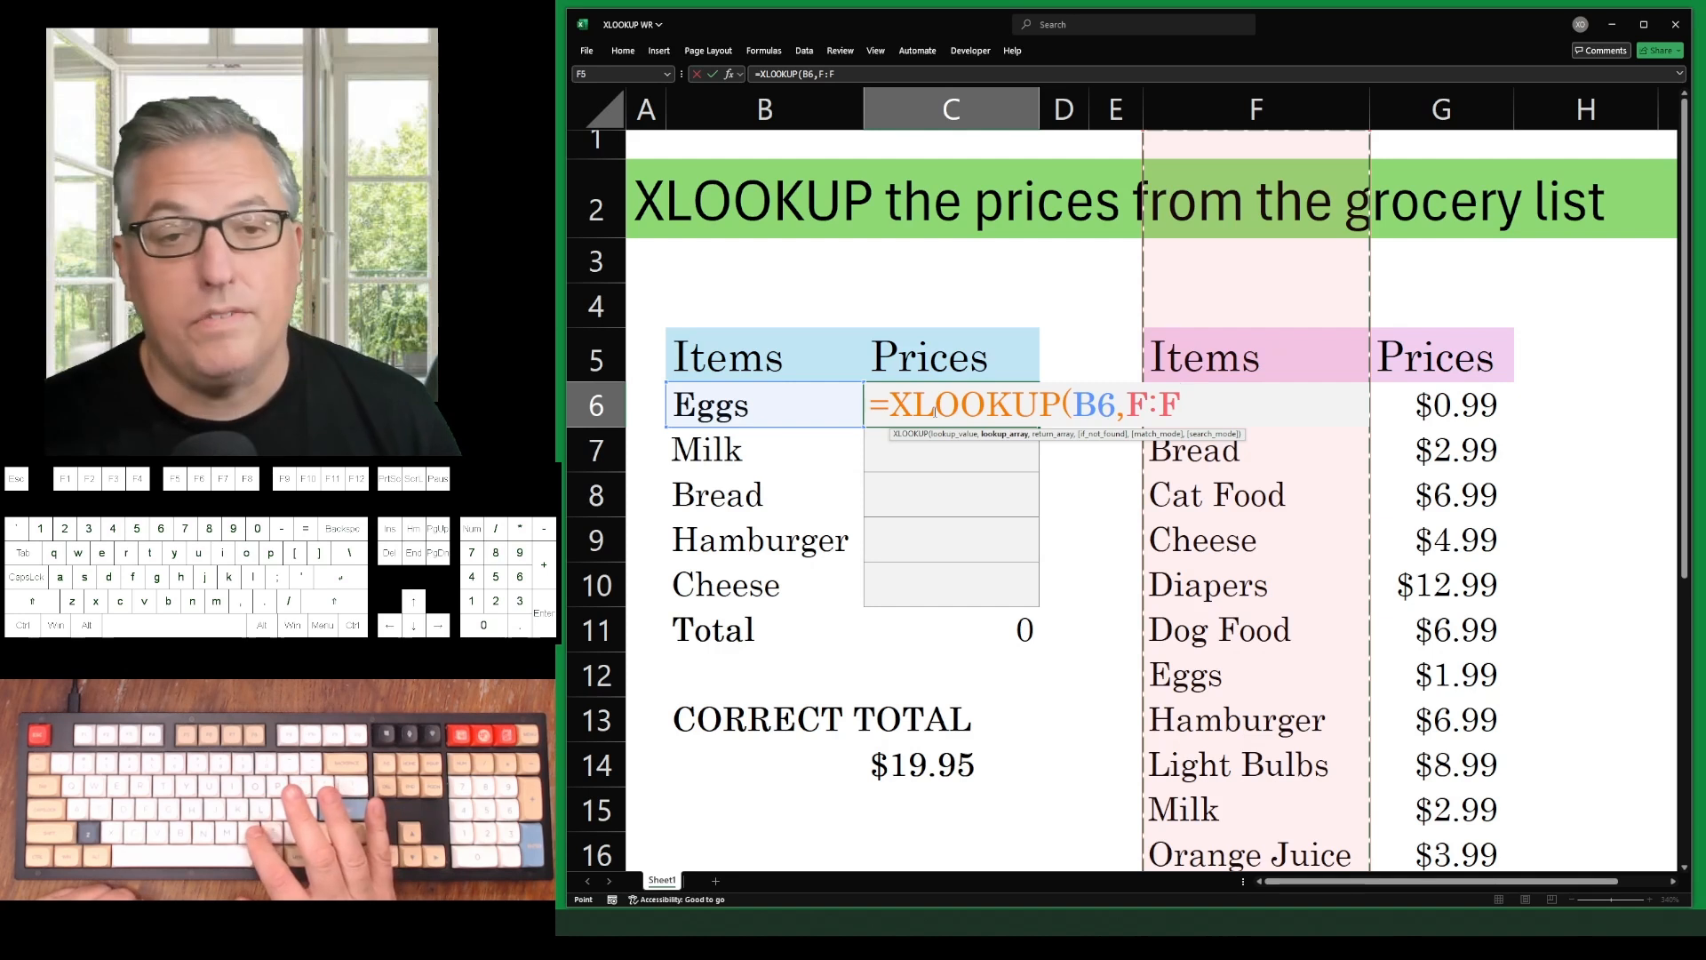
{"action": "type", "text": ","}
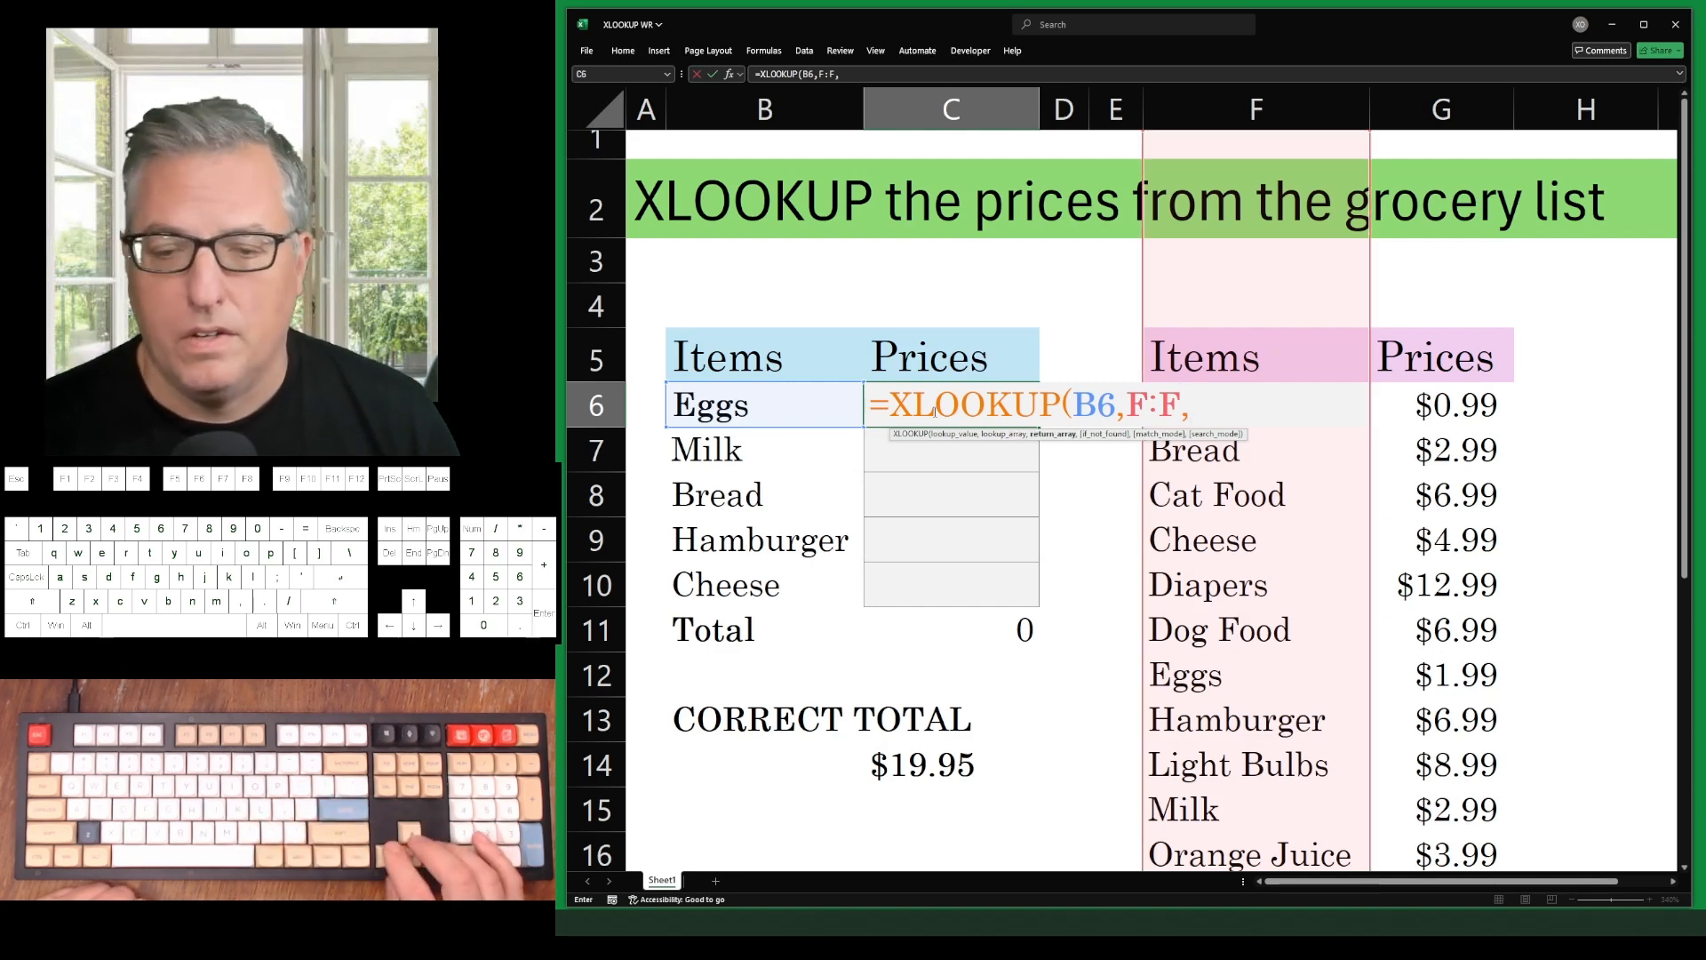
Try completing the C6 formula with a partial price range starting at G5 as the return array, and undo the entry
{"action": "key", "text": "Right"}
{"action": "key", "text": "Right"}
{"action": "key", "text": "Right"}
{"action": "key", "text": "Right"}
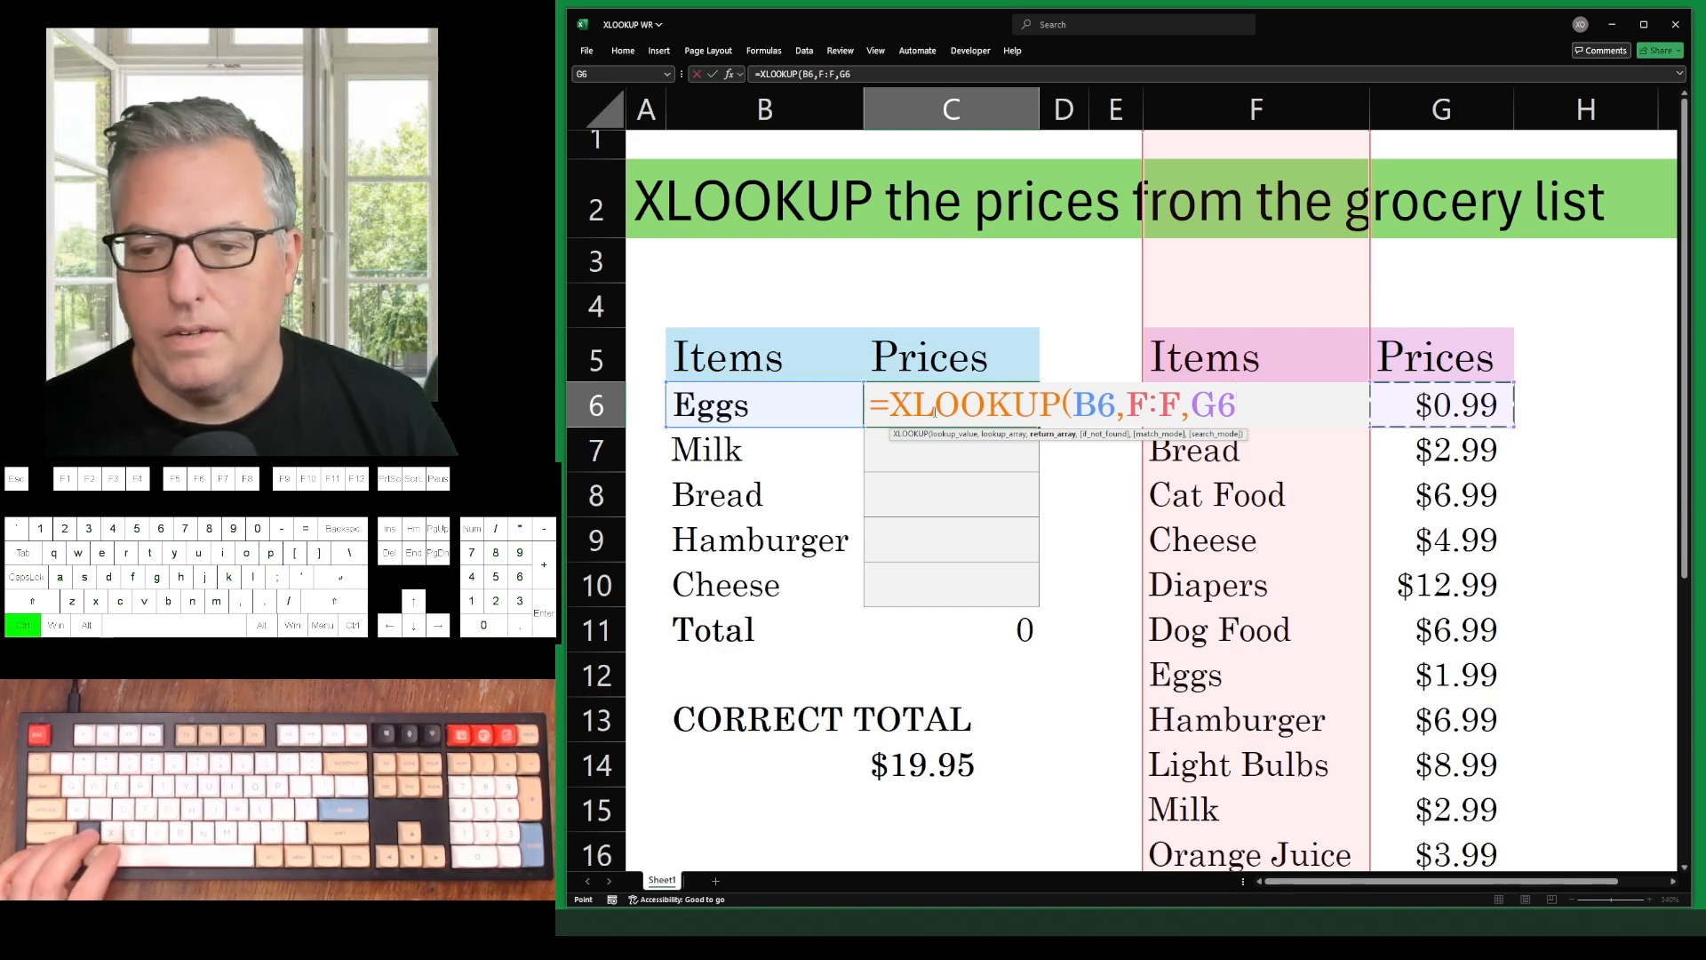
{"action": "key", "text": "ctrl+space"}
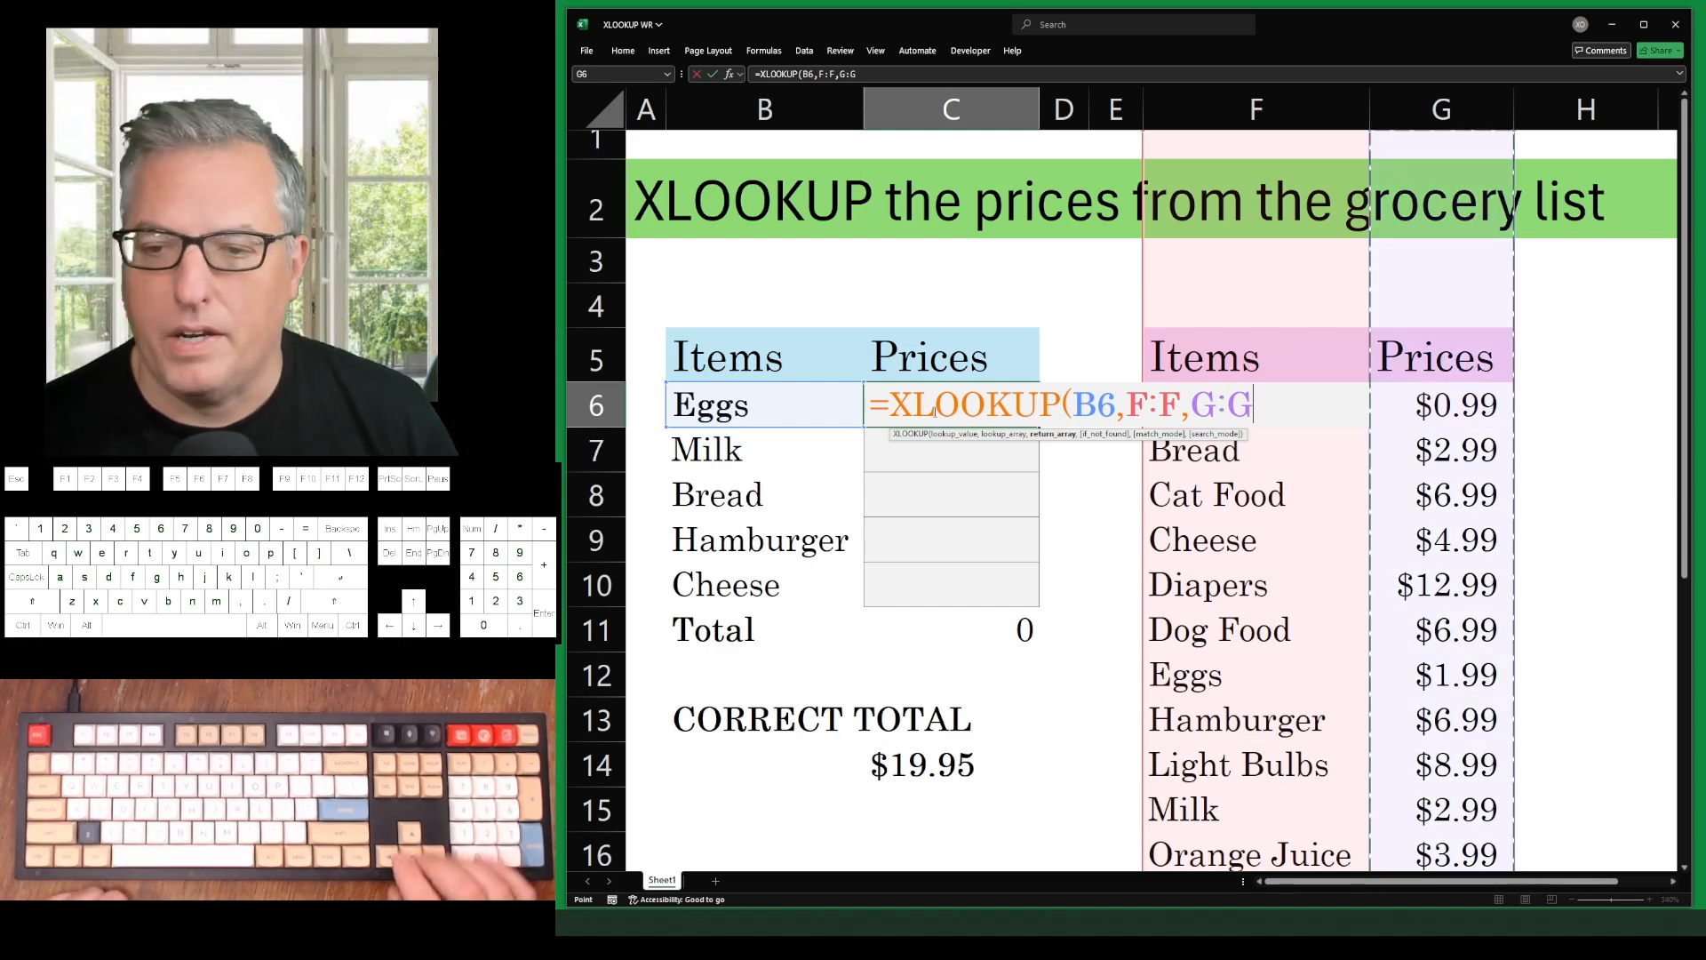
{"action": "key", "text": "Down"}
{"action": "key", "text": "Up"}
{"action": "key", "text": "Up"}
{"action": "key", "text": "Up"}
{"action": "key", "text": "Down"}
{"action": "key", "text": "shift+Down"}
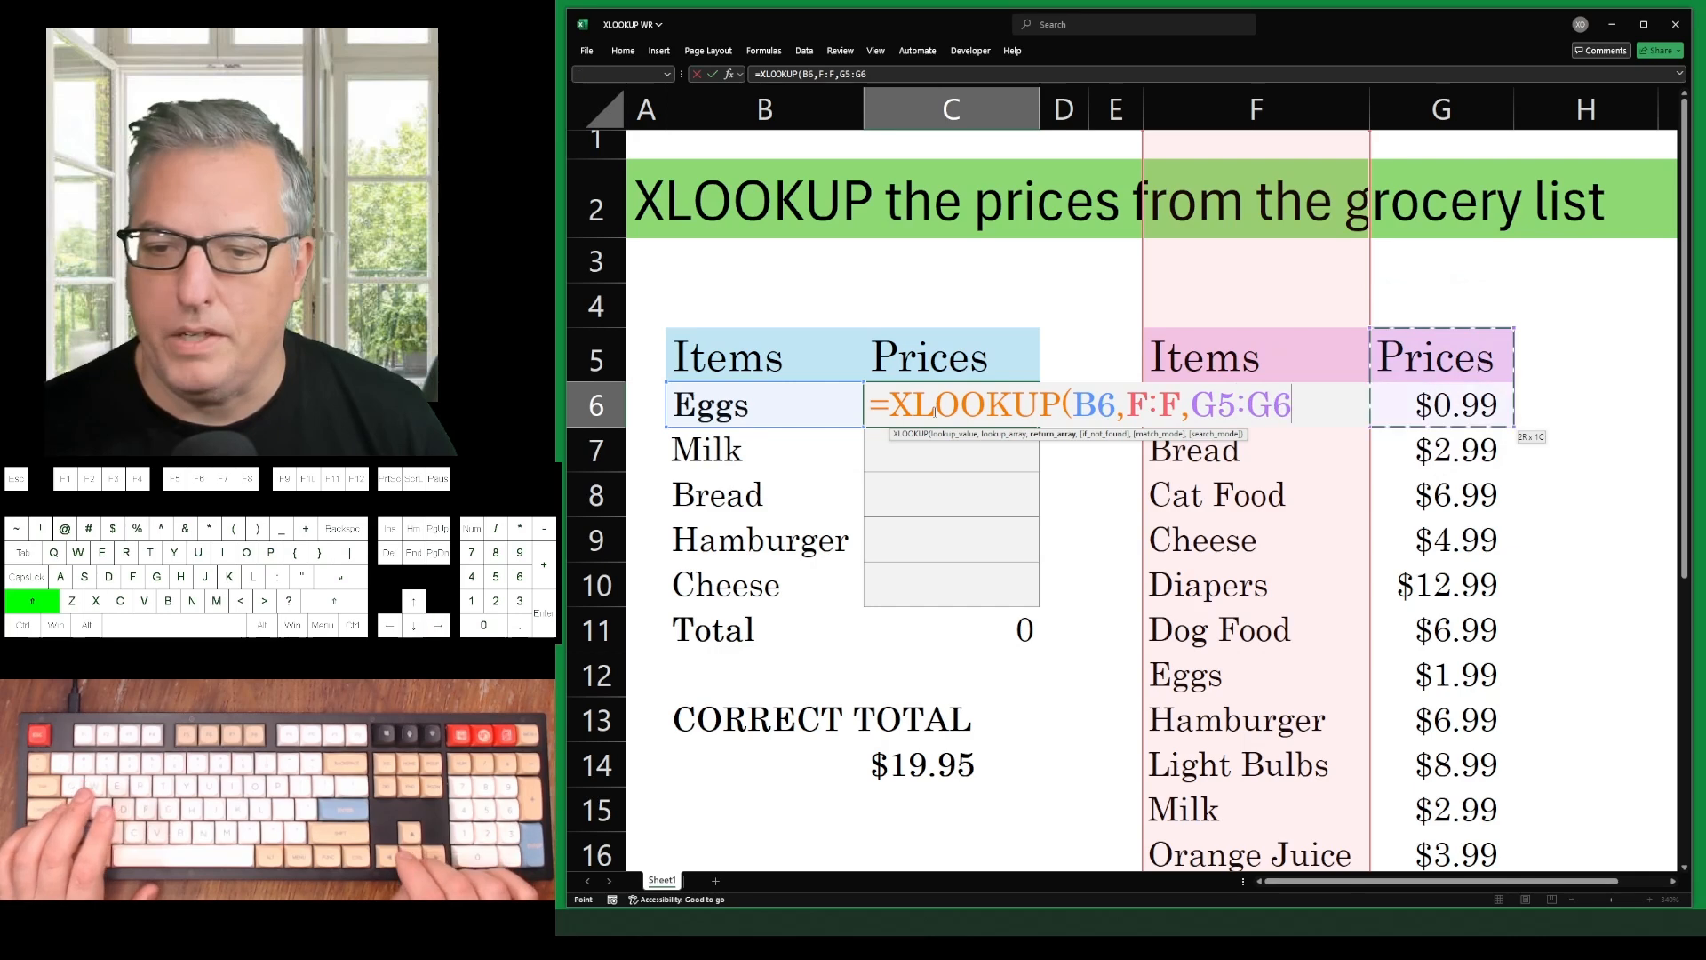
{"action": "key", "text": "shift+Down"}
{"action": "key", "text": "shift+Down"}
{"action": "key", "text": "shift+Down"}
{"action": "key", "text": "shift+Down"}
{"action": "key", "text": "Return"}
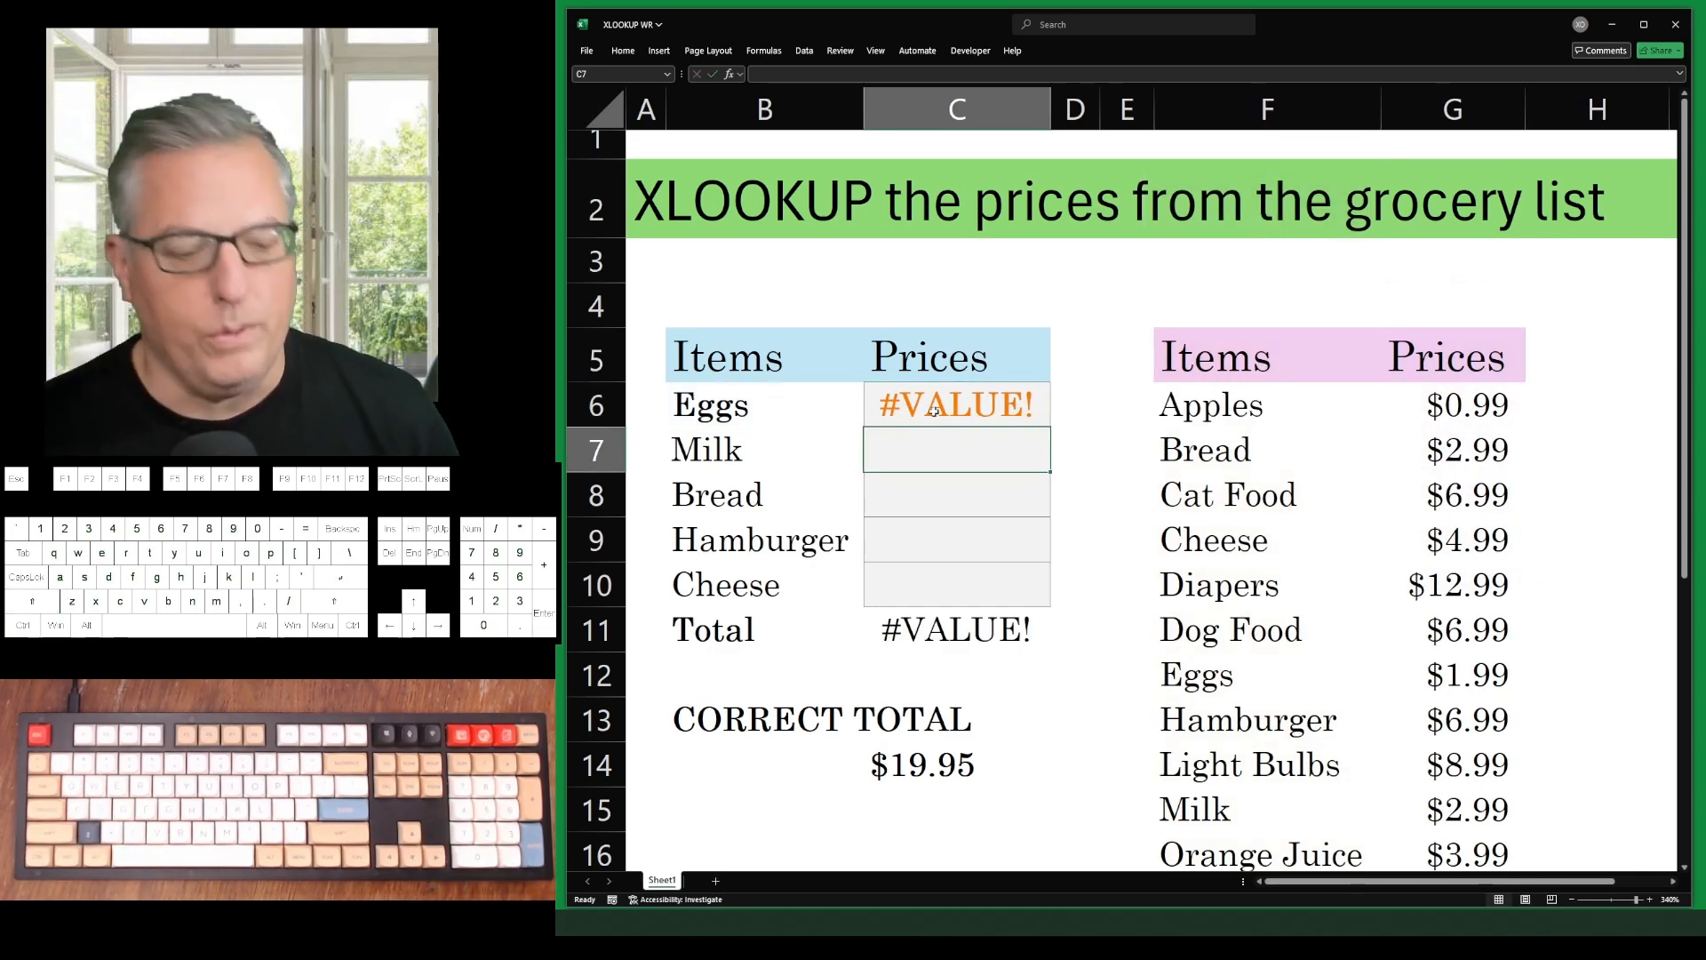
{"action": "key", "text": "ctrl+z"}
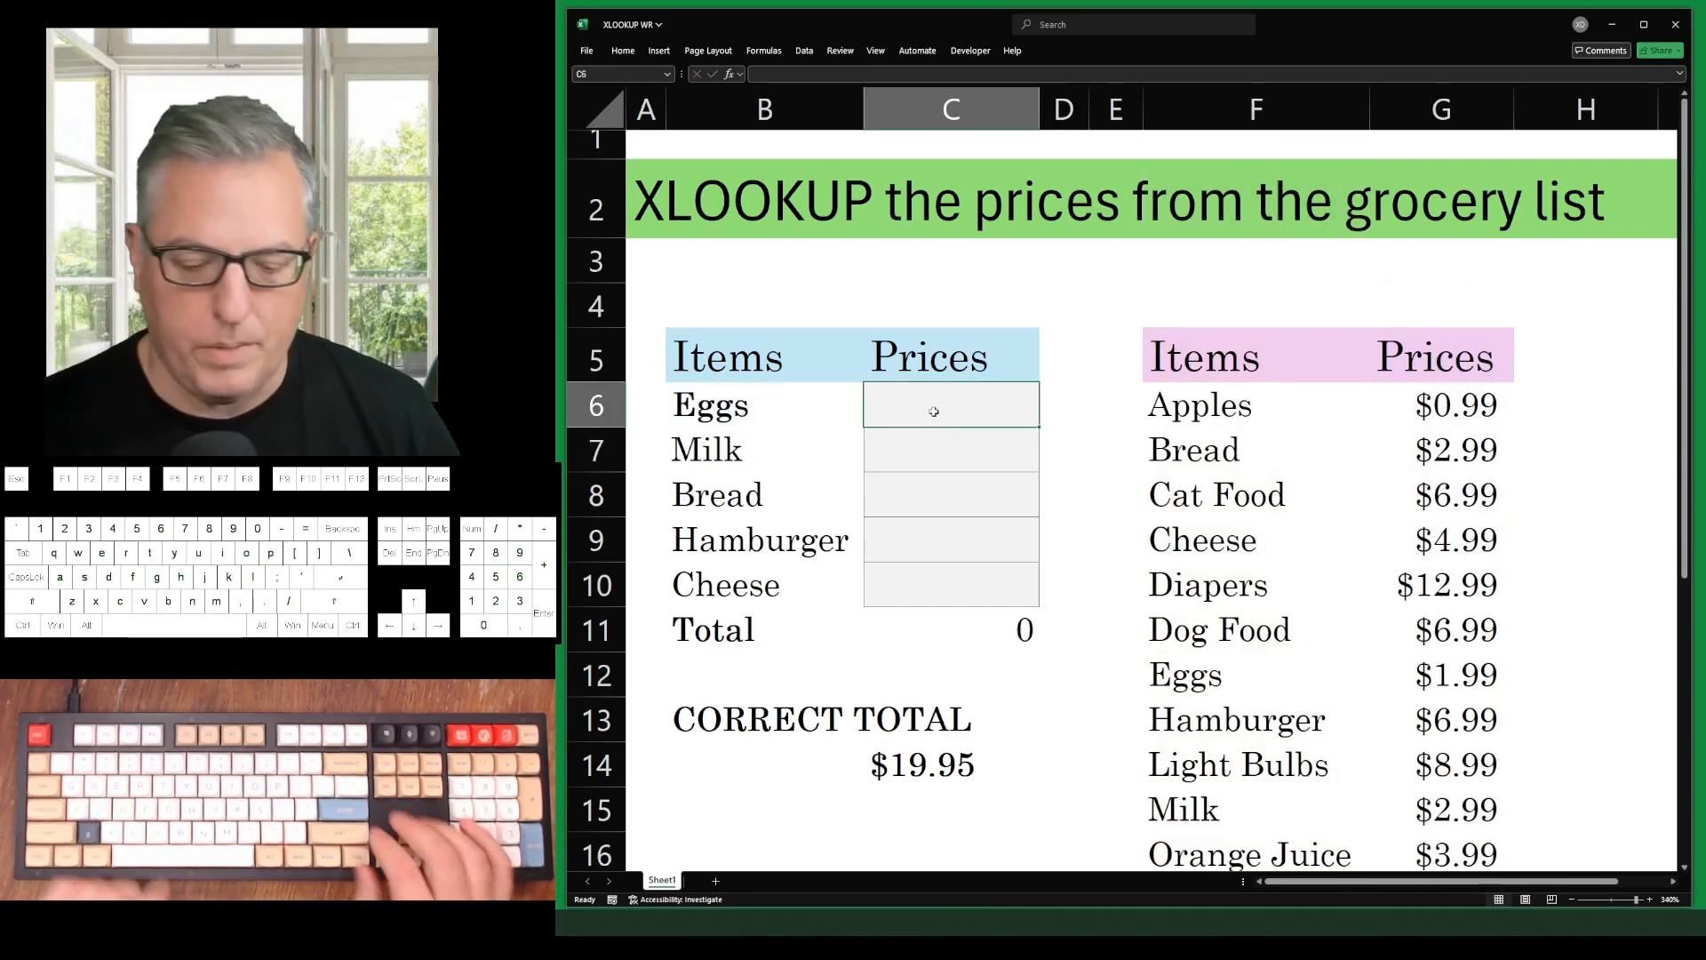
Begin a new XLOOKUP formula in C6 with B6 as the lookup value and entire column F as the lookup array
{"action": "type", "text": "=xl"}
{"action": "key", "text": "Tab"}
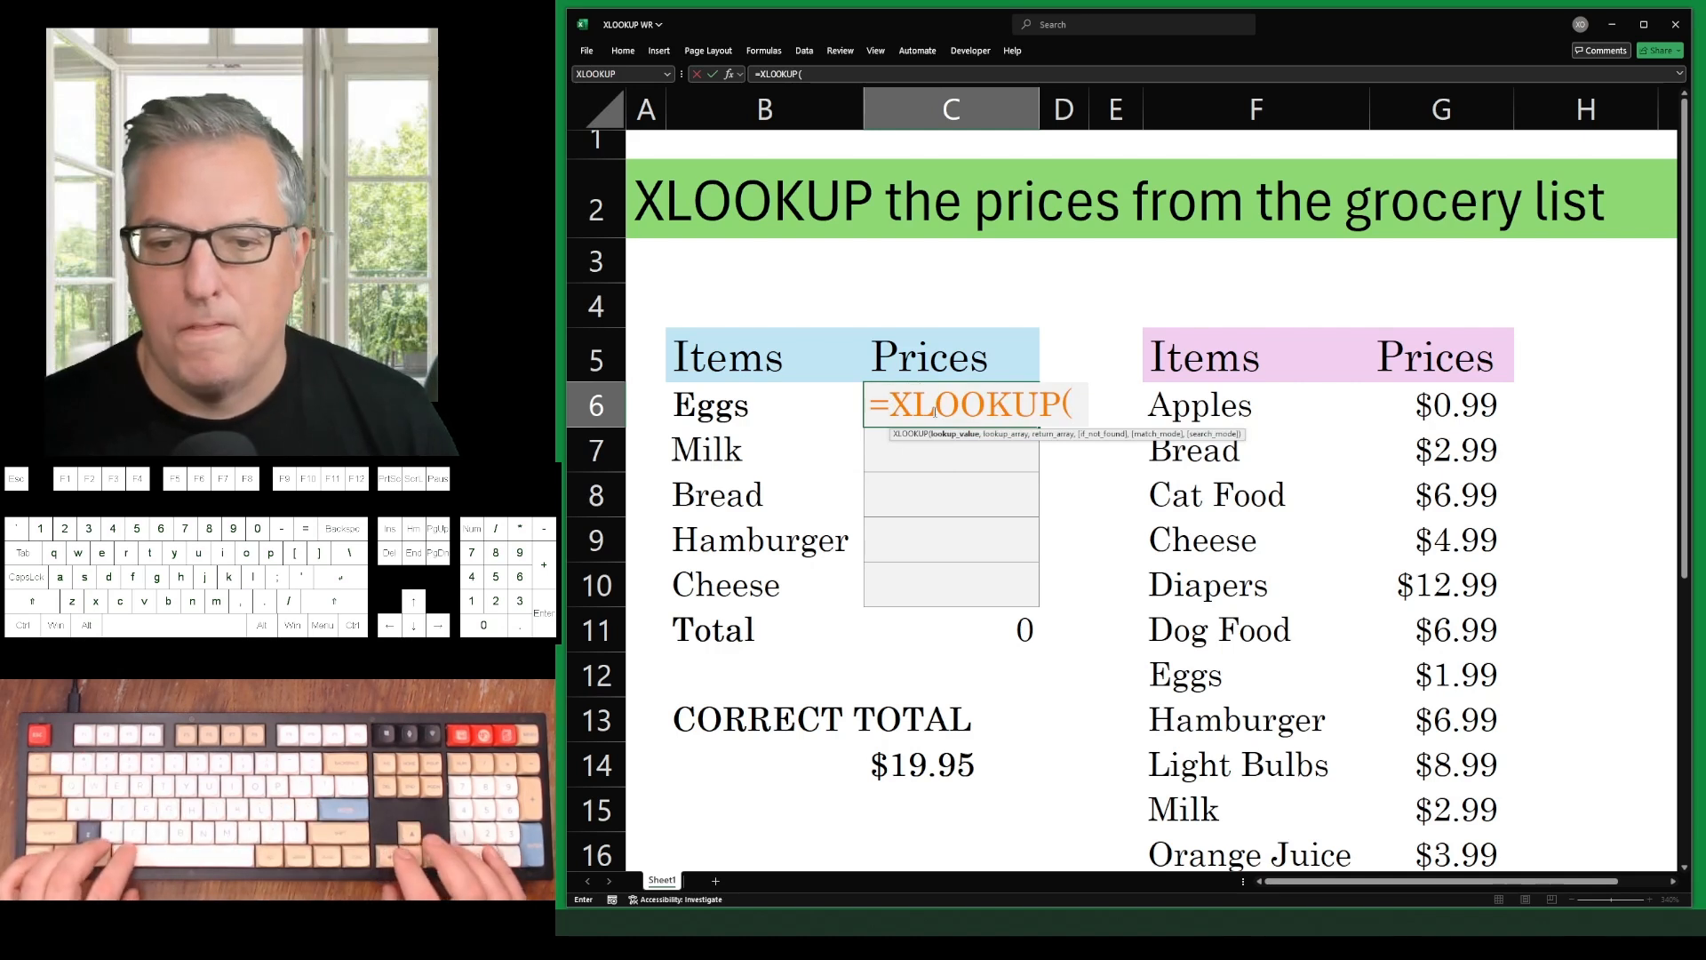
{"action": "key", "text": "Left"}
{"action": "type", "text": ","}
{"action": "key", "text": "Right"}
{"action": "key", "text": "Right"}
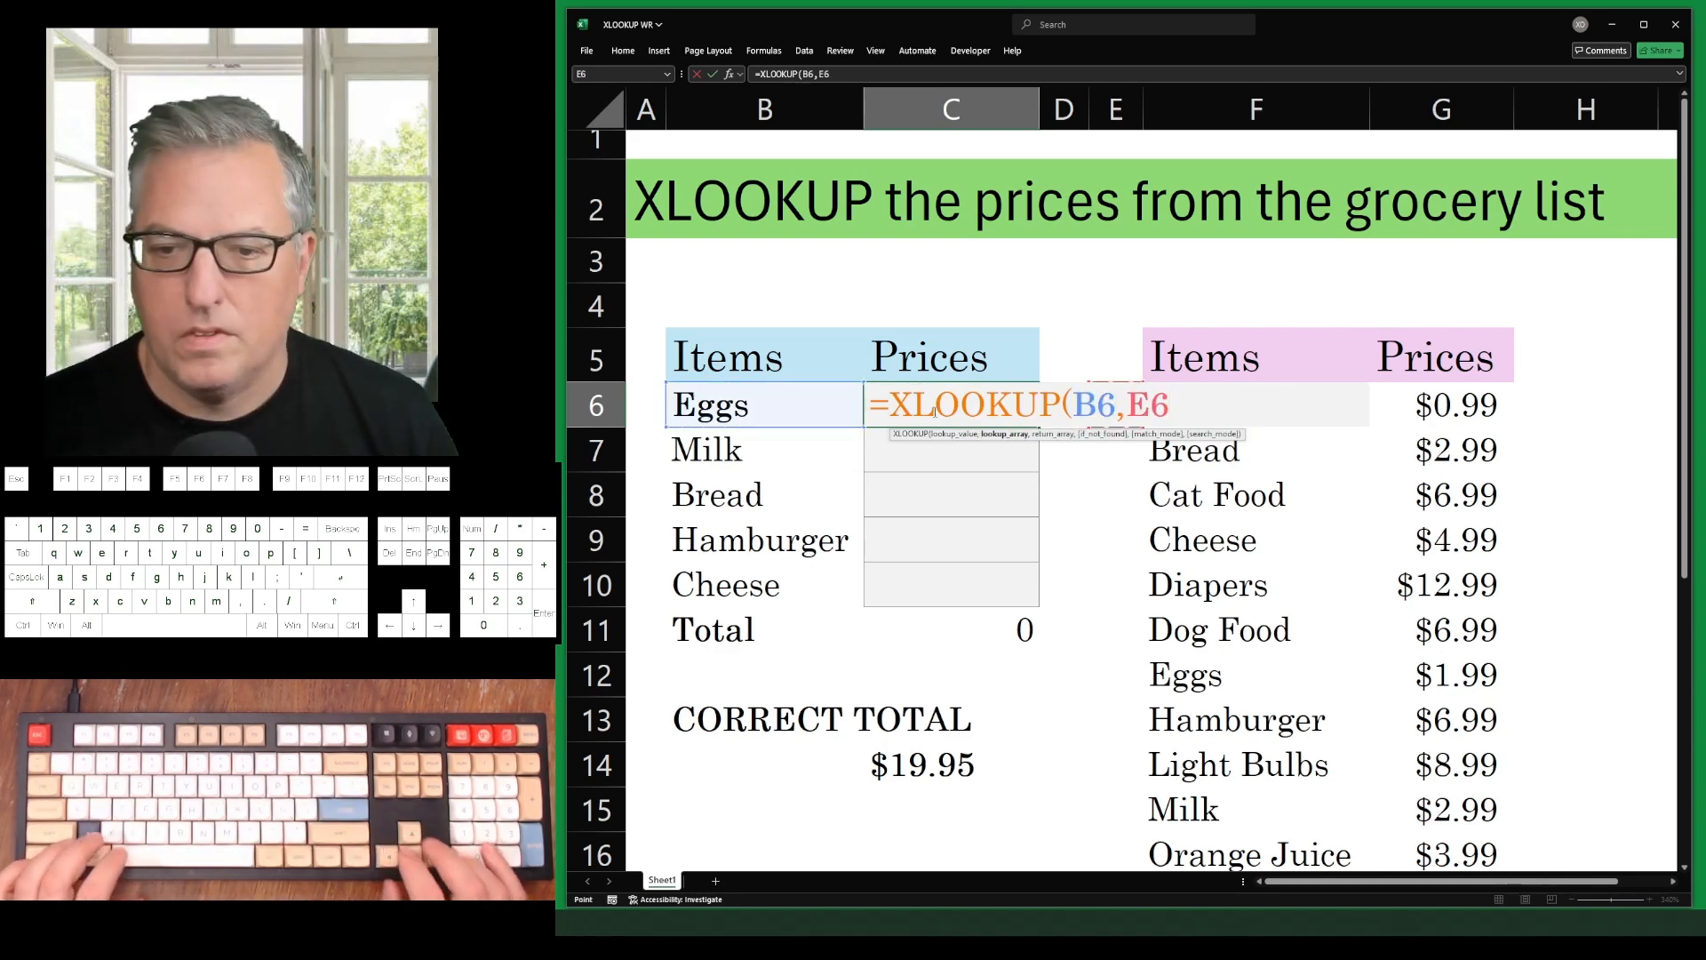
{"action": "key", "text": "Right"}
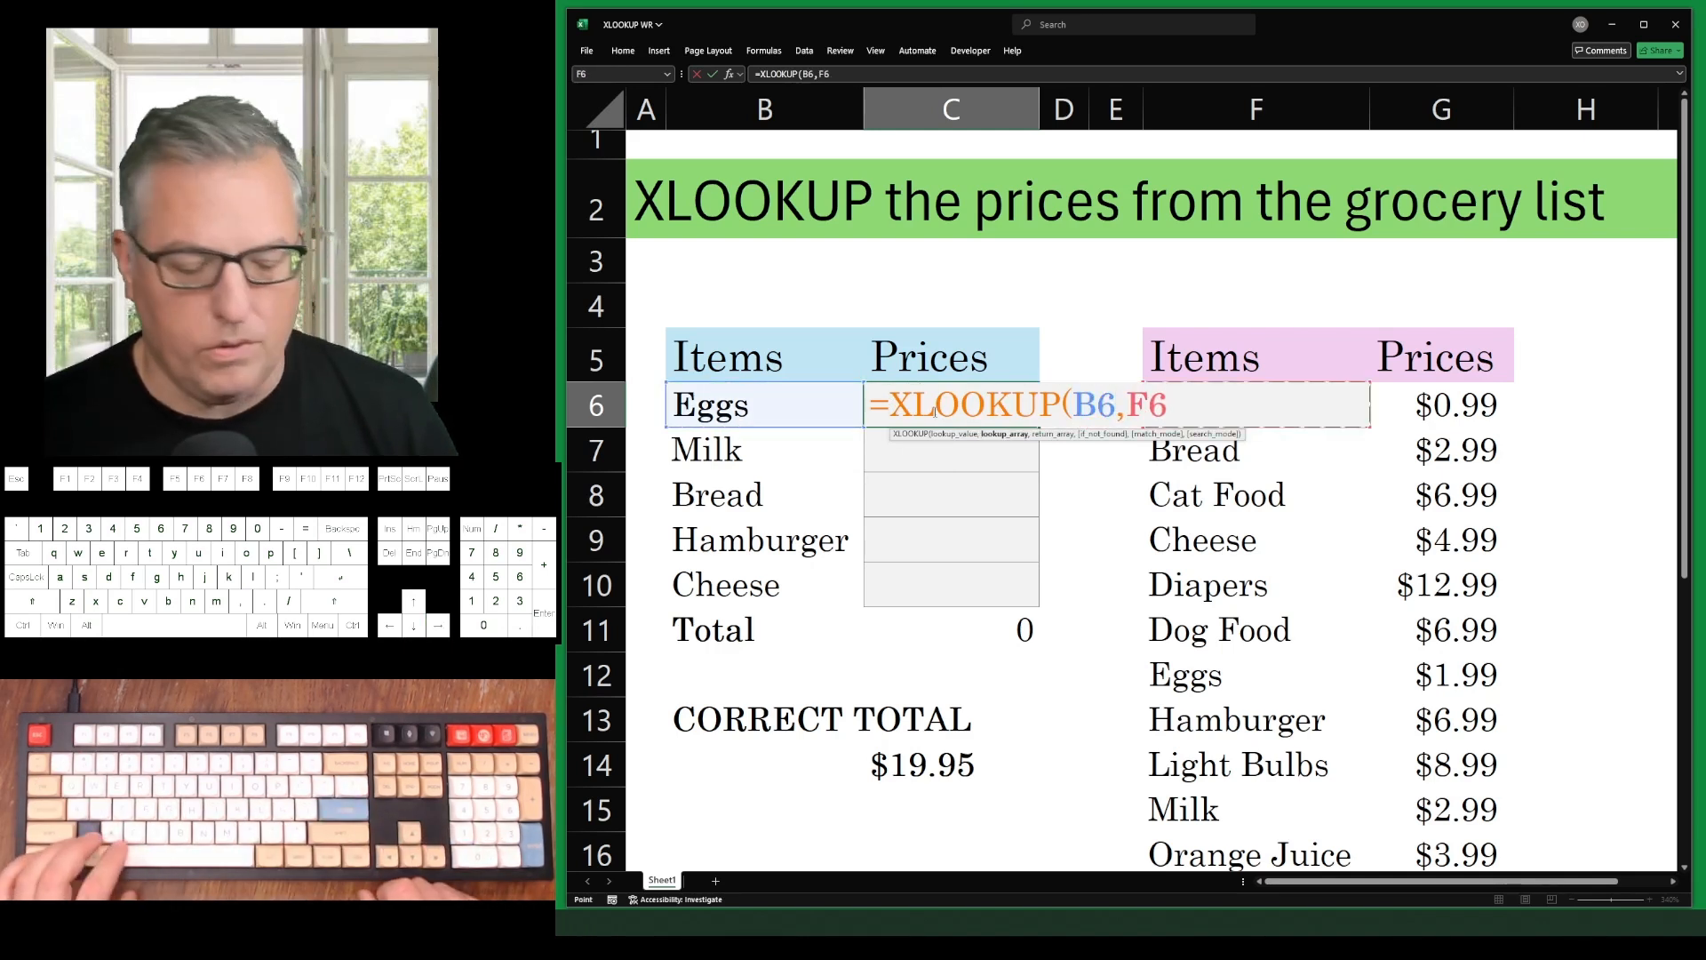
{"action": "key", "text": "ctrl+space"}
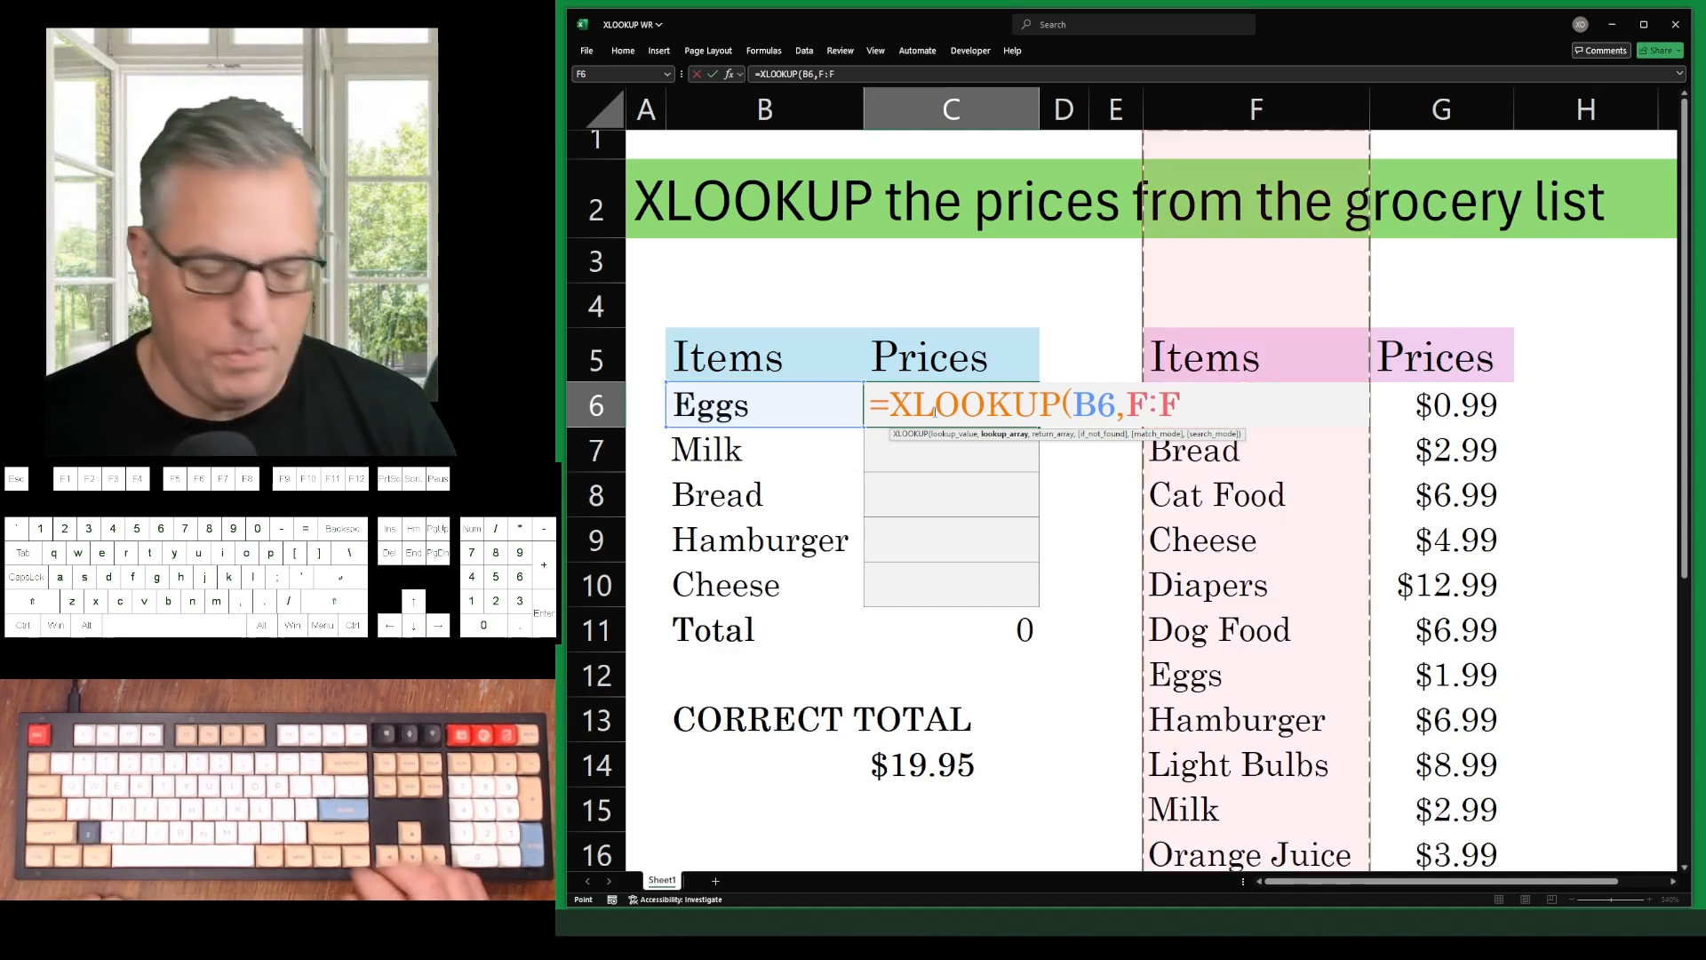
Set entire column G as the return array and enter the formula =XLOOKUP(B6,F:F,G:G) in C6
{"action": "type", "text": ","}
{"action": "key", "text": "Right"}
{"action": "key", "text": "Right"}
{"action": "key", "text": "Right"}
{"action": "key", "text": "Right"}
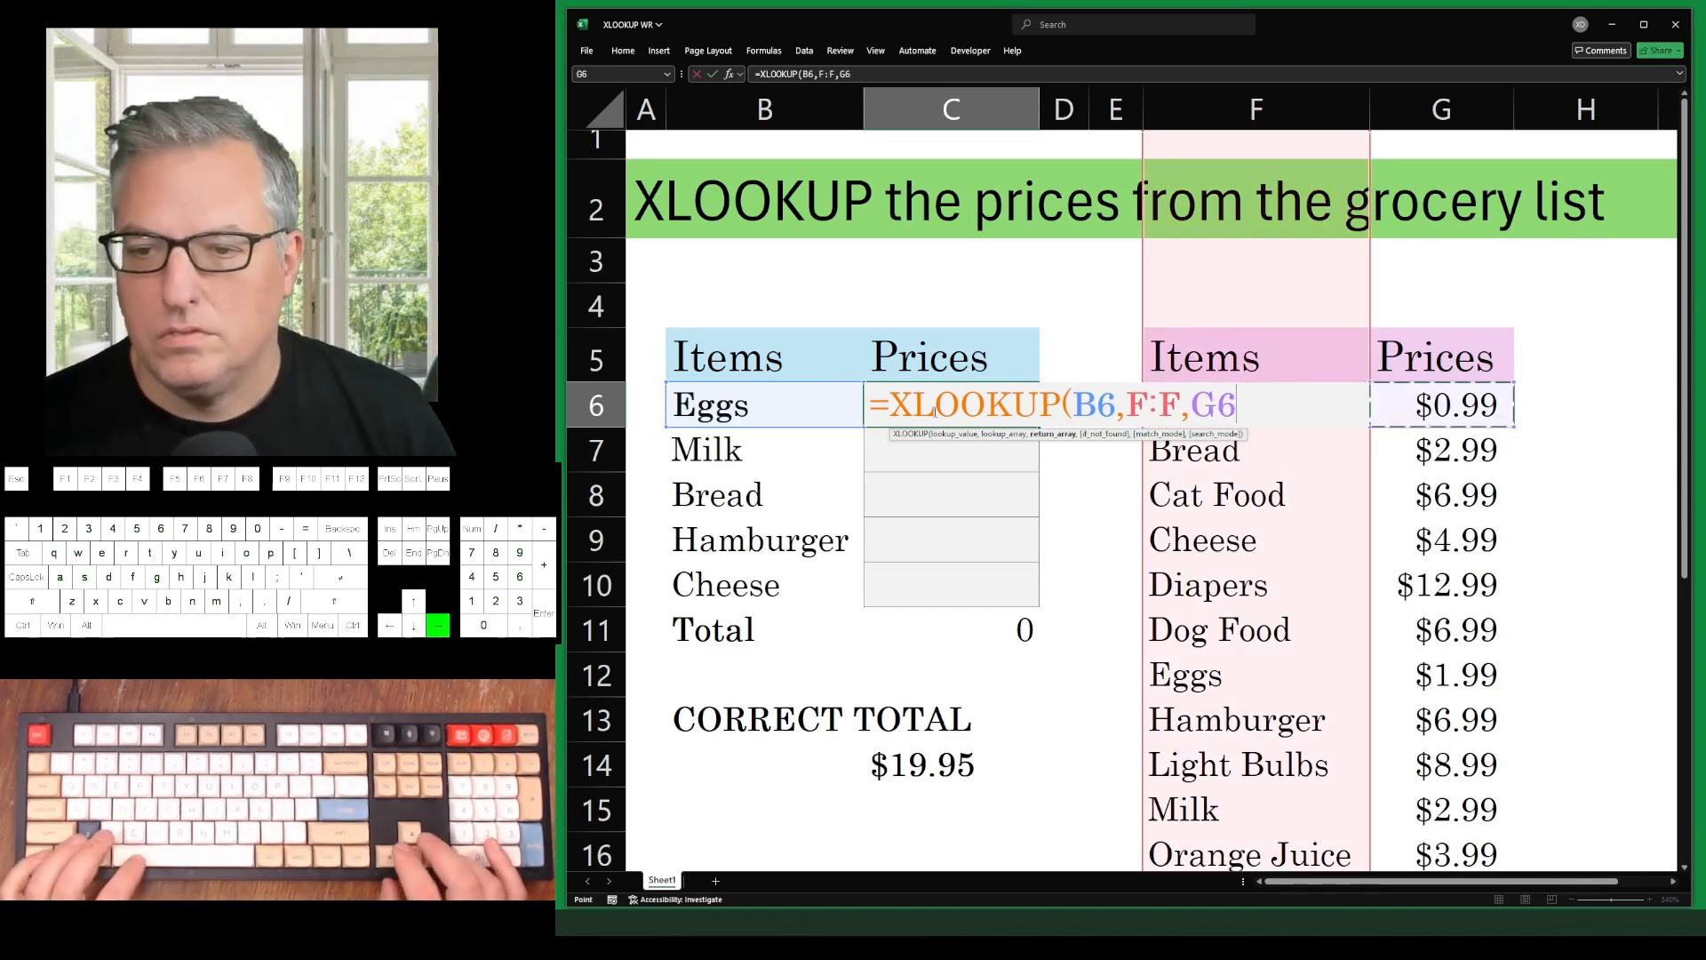
{"action": "key", "text": "Right"}
{"action": "key", "text": "Left"}
{"action": "key", "text": "ctrl+space"}
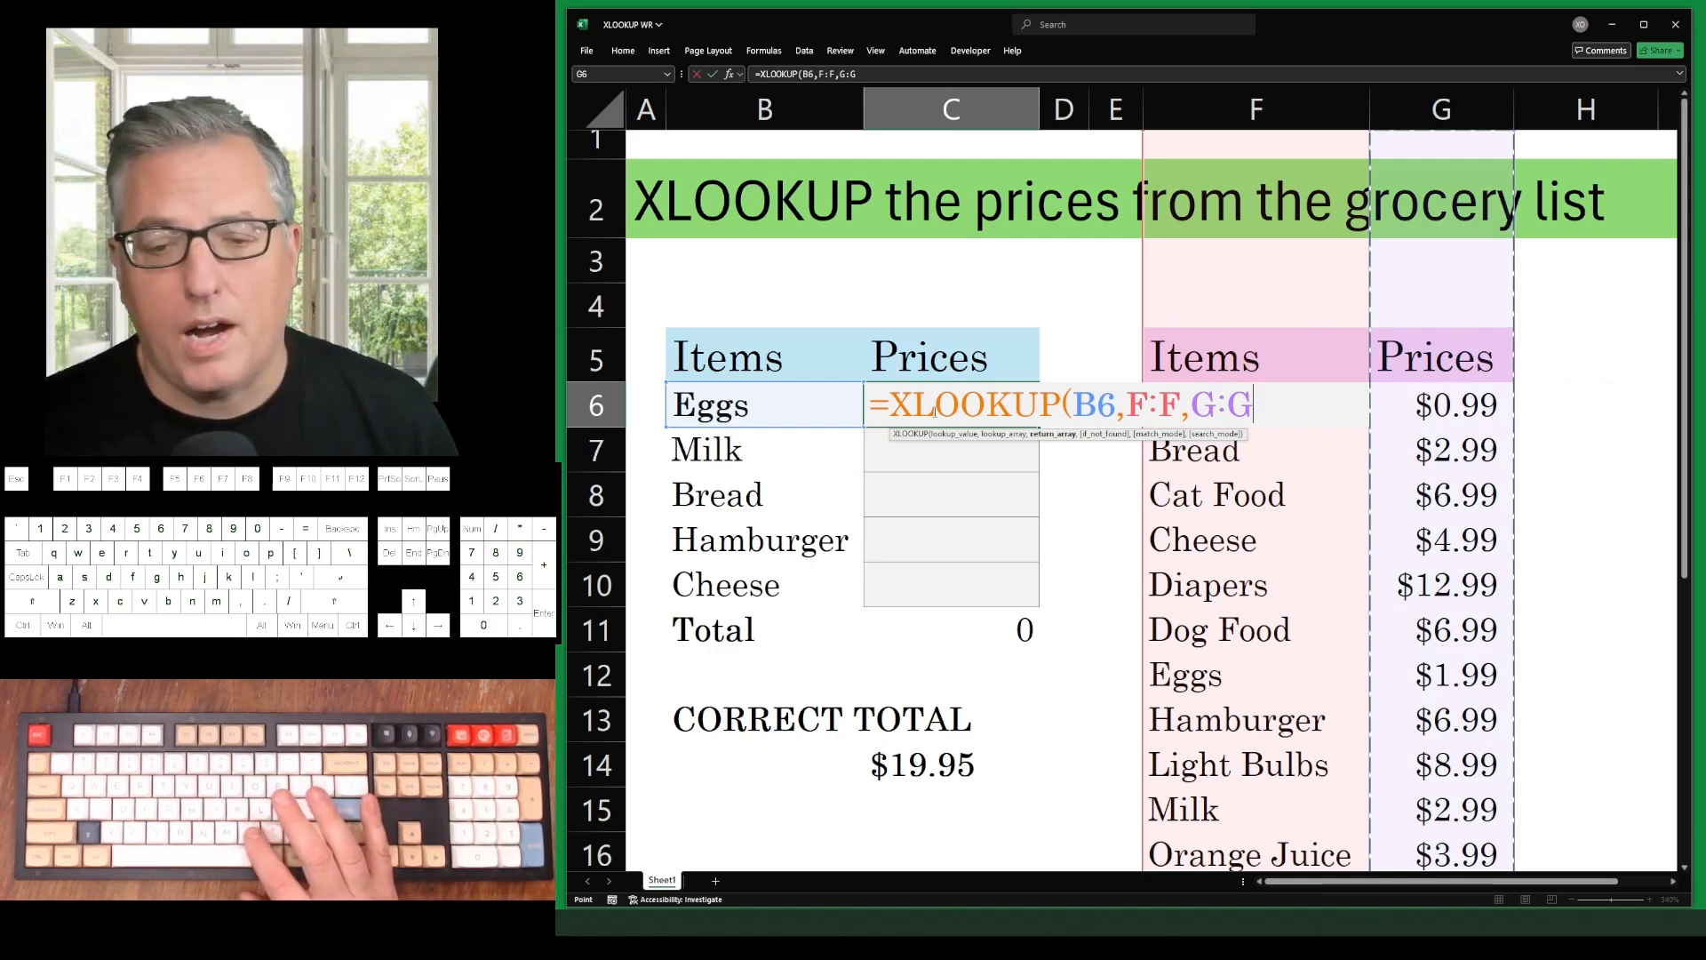
{"action": "type", "text": ","}
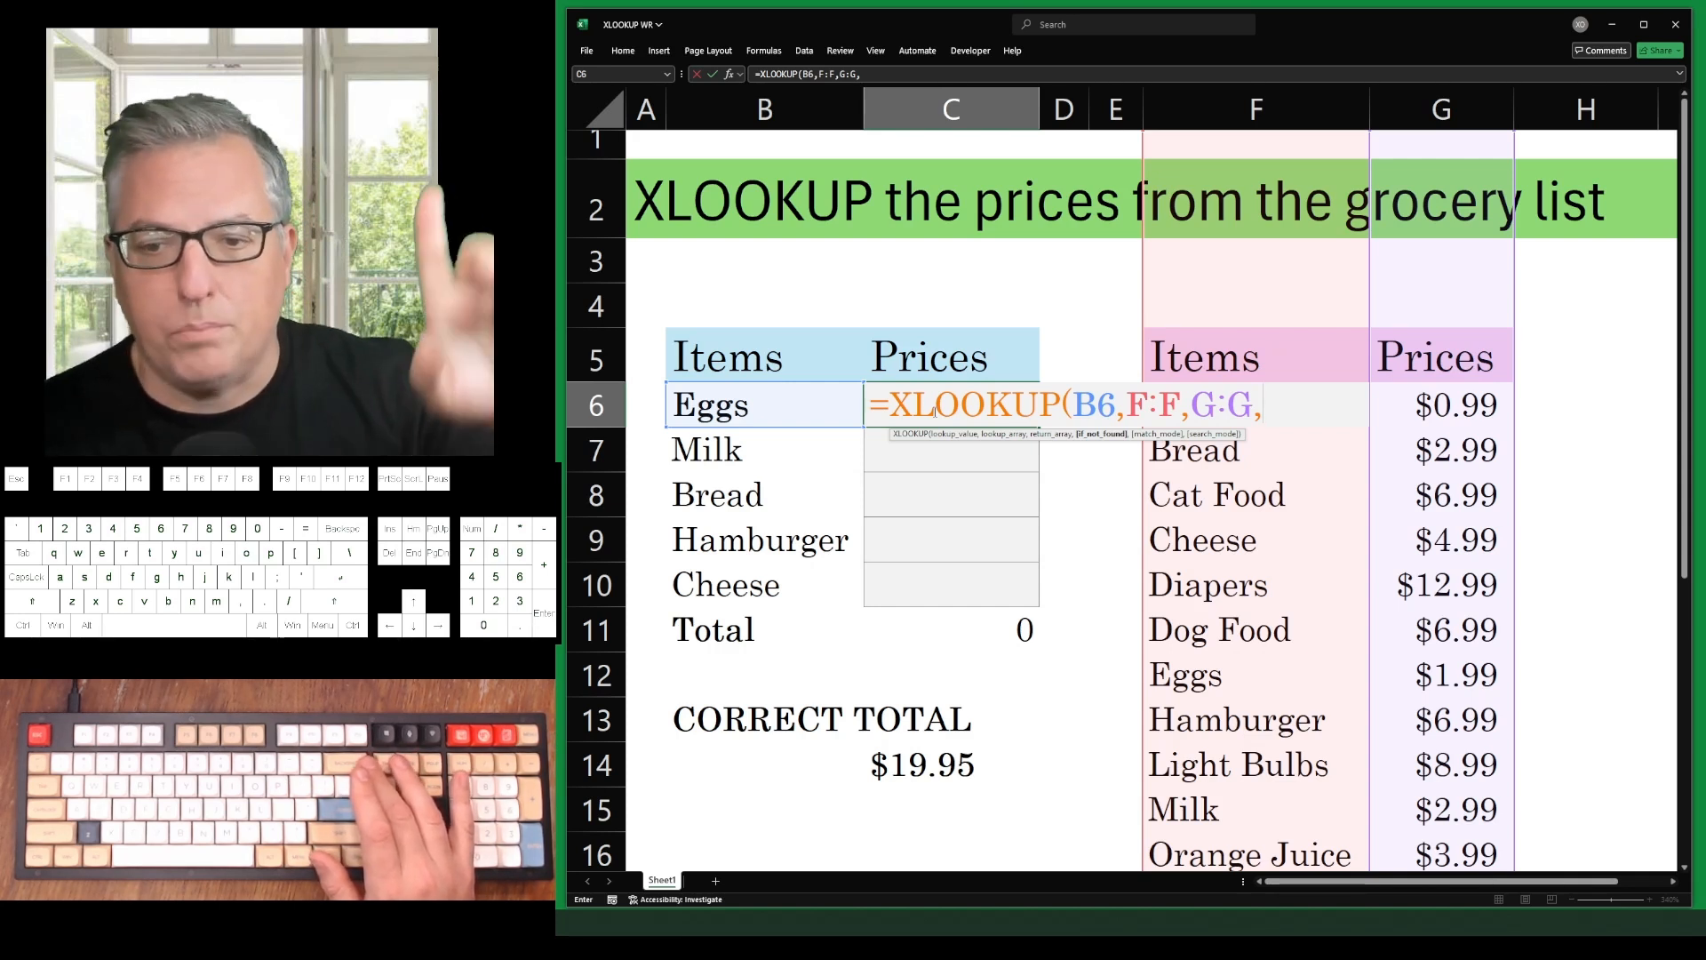
{"action": "key", "text": "BackSpace"}
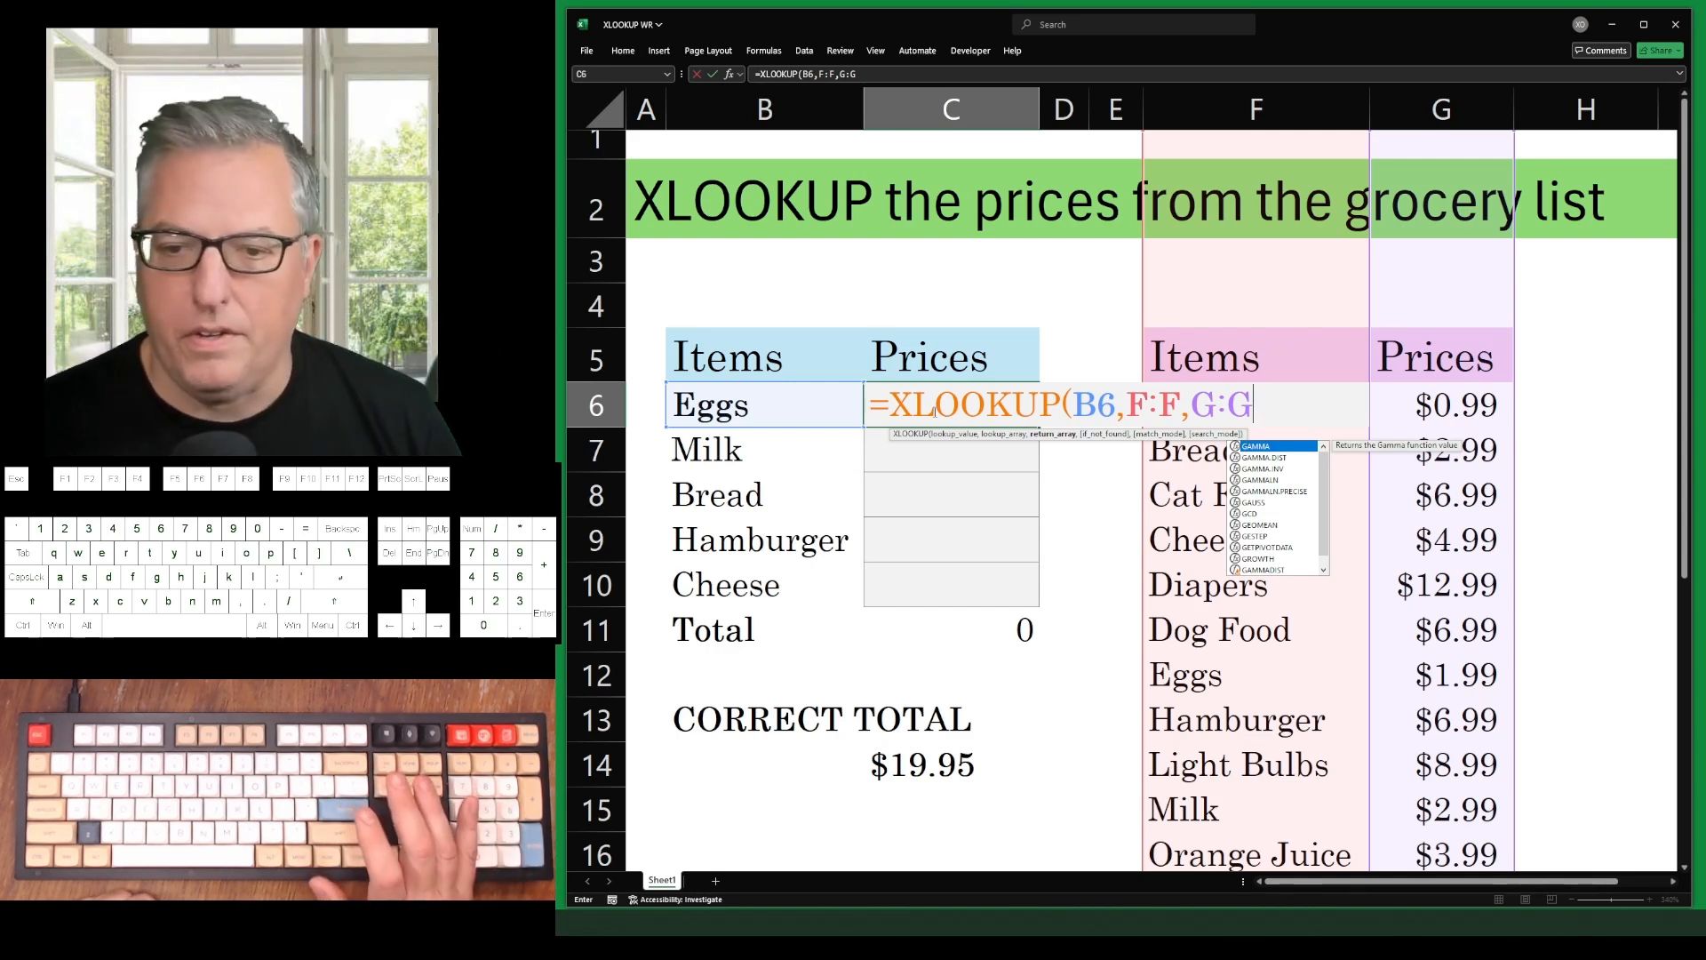
{"action": "key", "text": "Return"}
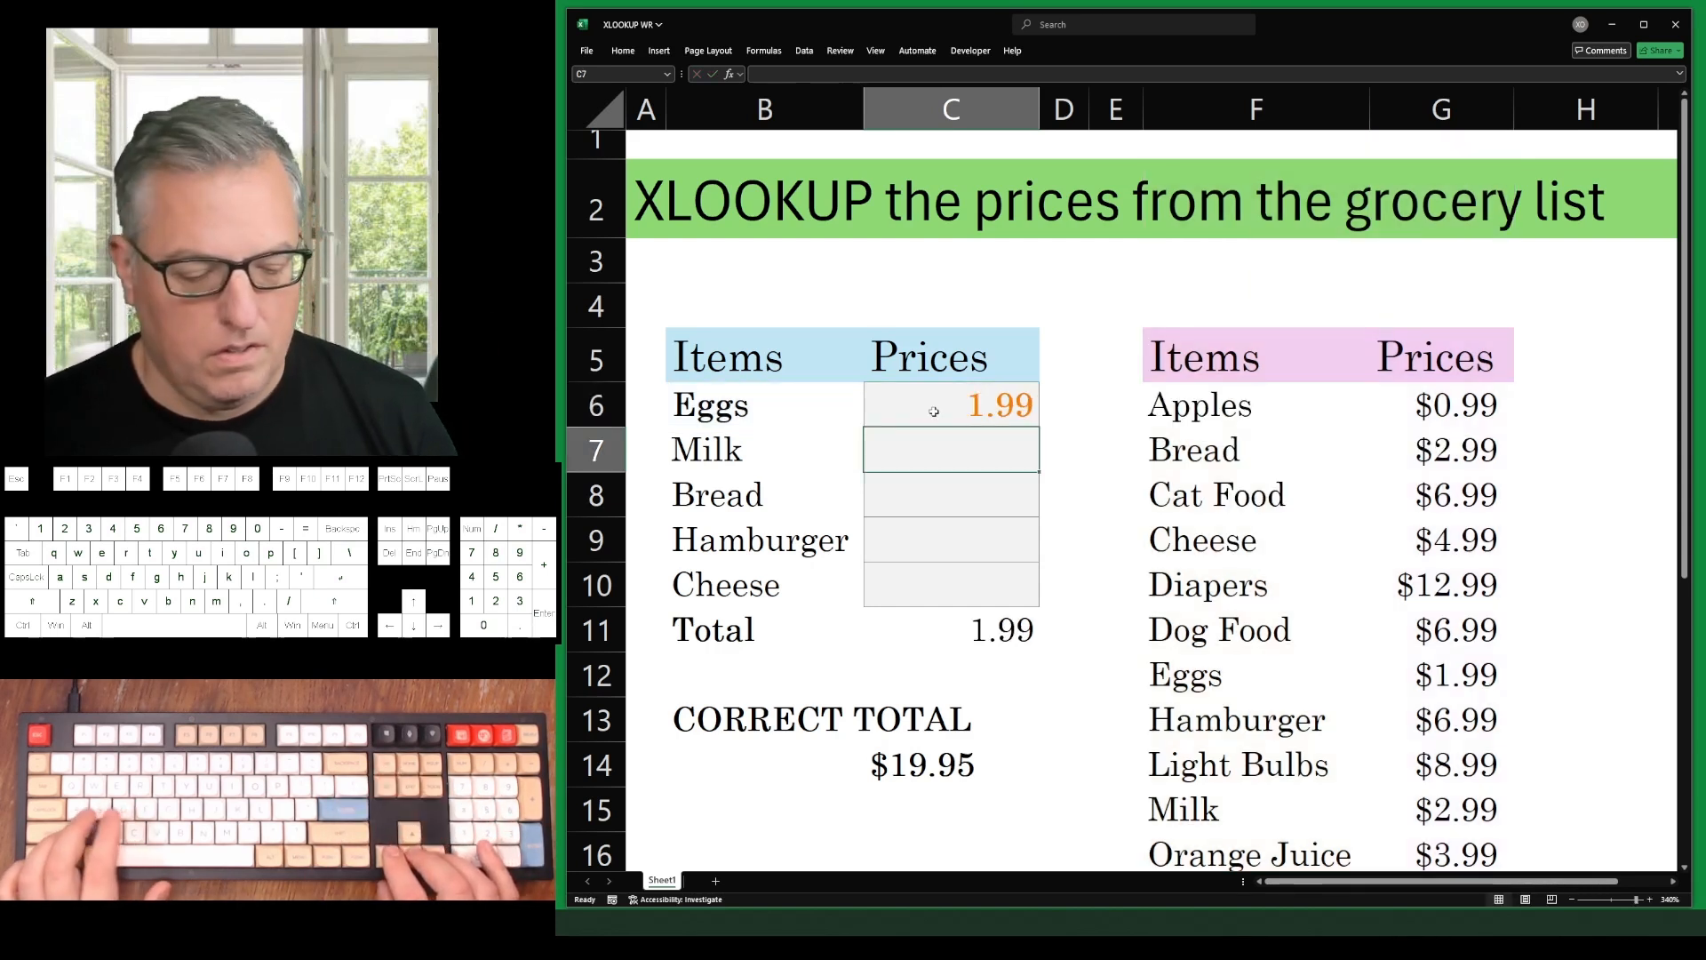
Fill the XLOOKUP formula from C6 down through C10 for Milk, Bread, Hamburger and Cheese
{"action": "key", "text": "ctrl+d"}
{"action": "key", "text": "Down"}
{"action": "key", "text": "ctrl+d"}
{"action": "key", "text": "Down"}
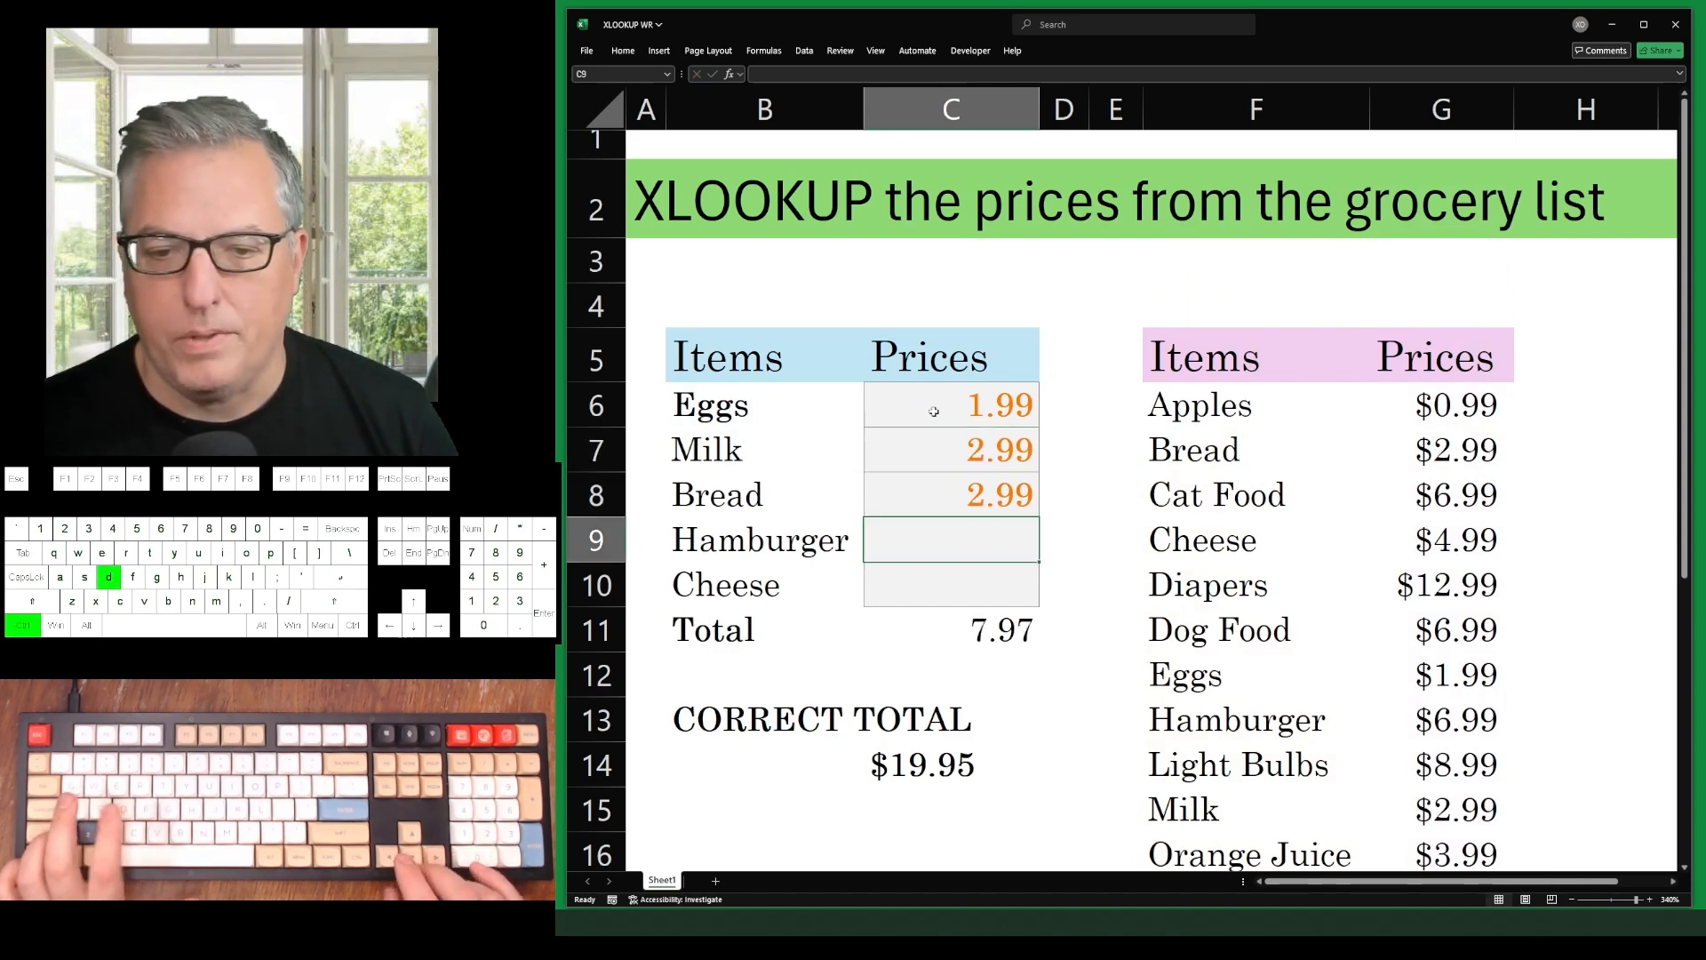
{"action": "key", "text": "ctrl+d"}
{"action": "key", "text": "Down"}
{"action": "key", "text": "ctrl+d"}
Examine the cell references in the copied XLOOKUP formulas from C7 through C10
{"action": "key", "text": "Up"}
{"action": "key", "text": "Up"}
{"action": "key", "text": "Up"}
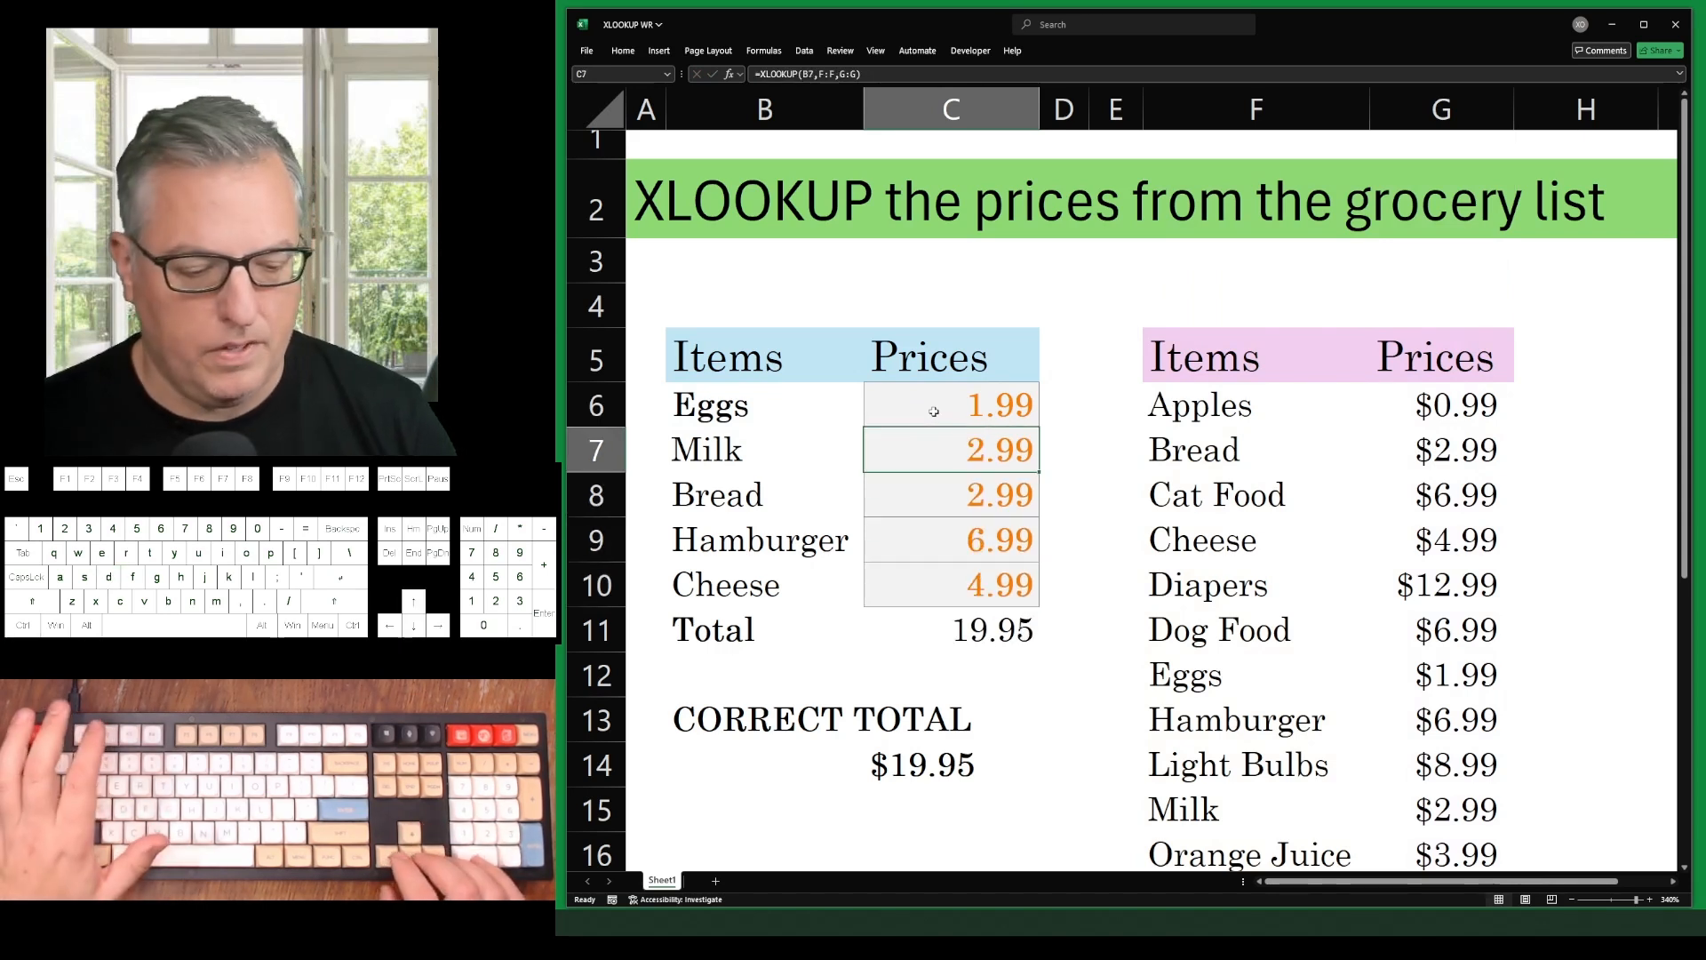
{"action": "key", "text": "F2"}
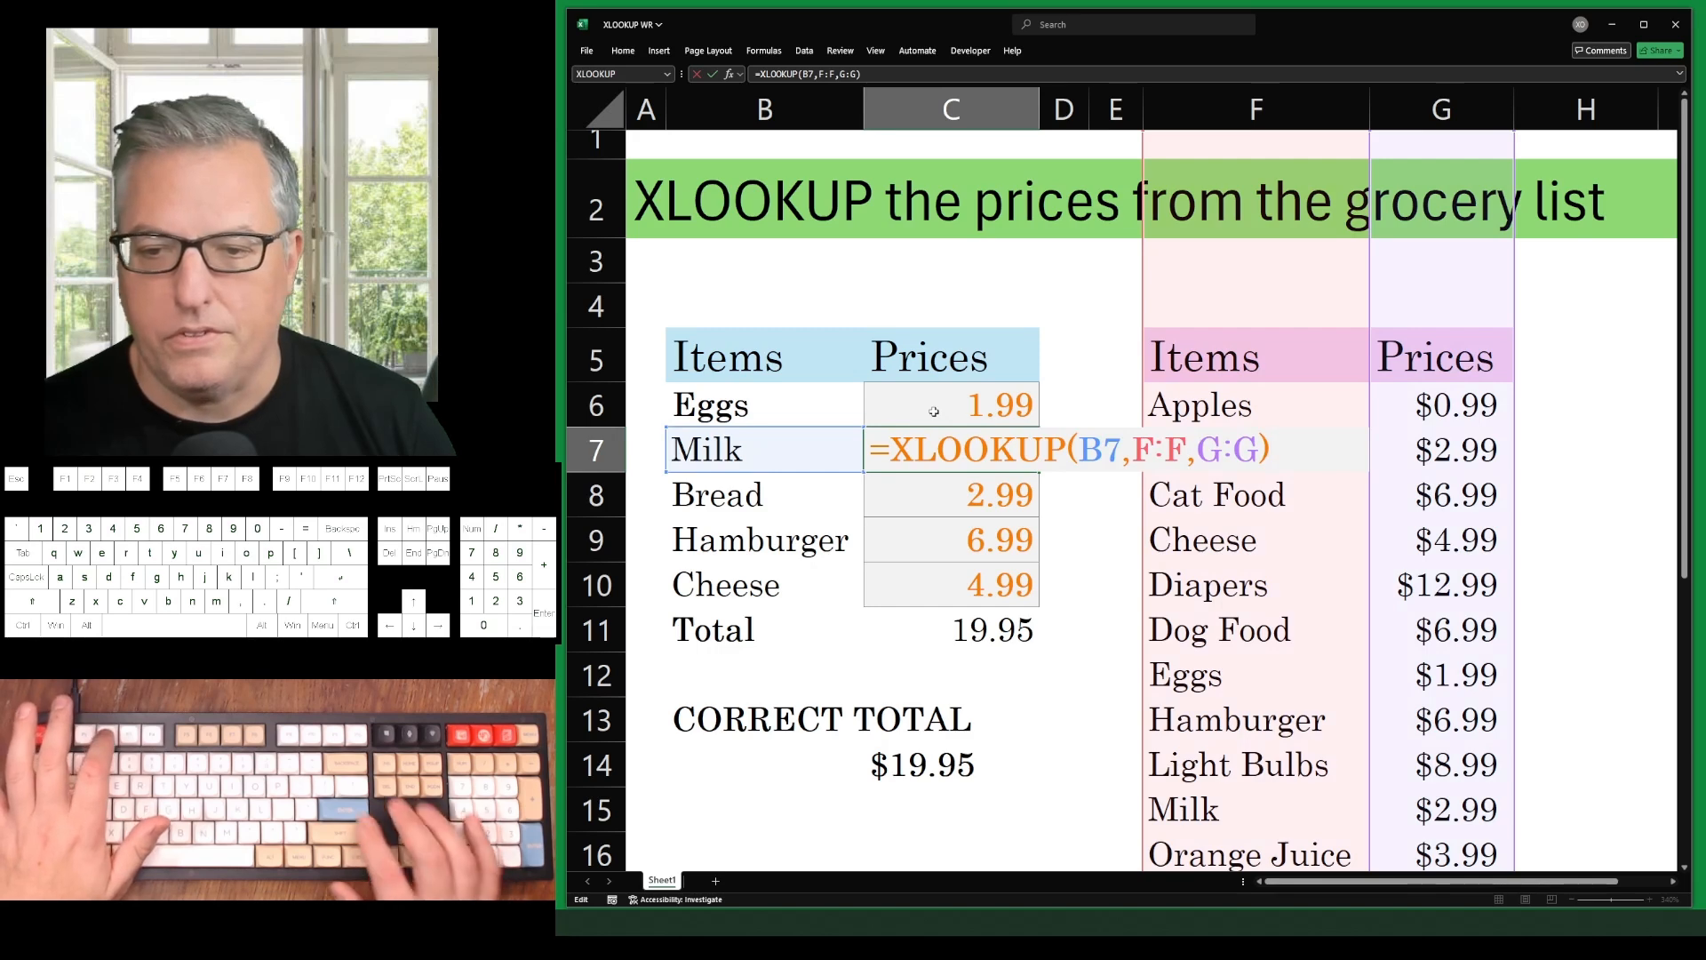
{"action": "key", "text": "Return"}
{"action": "key", "text": "F2"}
{"action": "key", "text": "Return"}
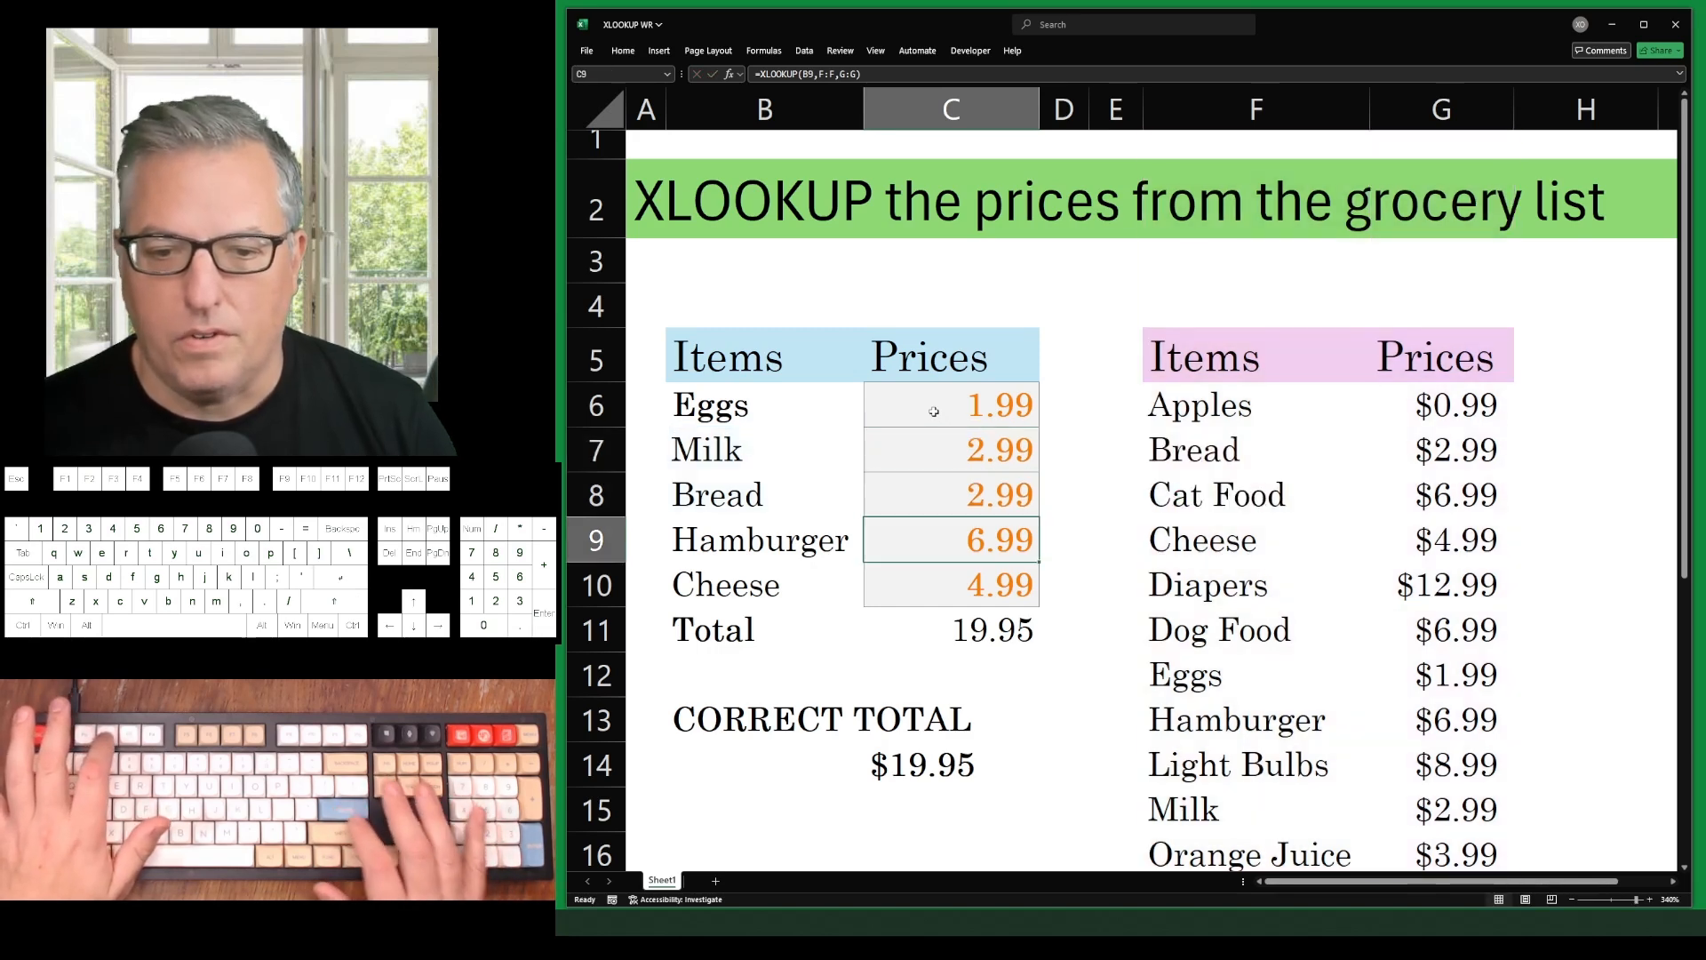
{"action": "key", "text": "F2"}
{"action": "key", "text": "Return"}
{"action": "key", "text": "F2"}
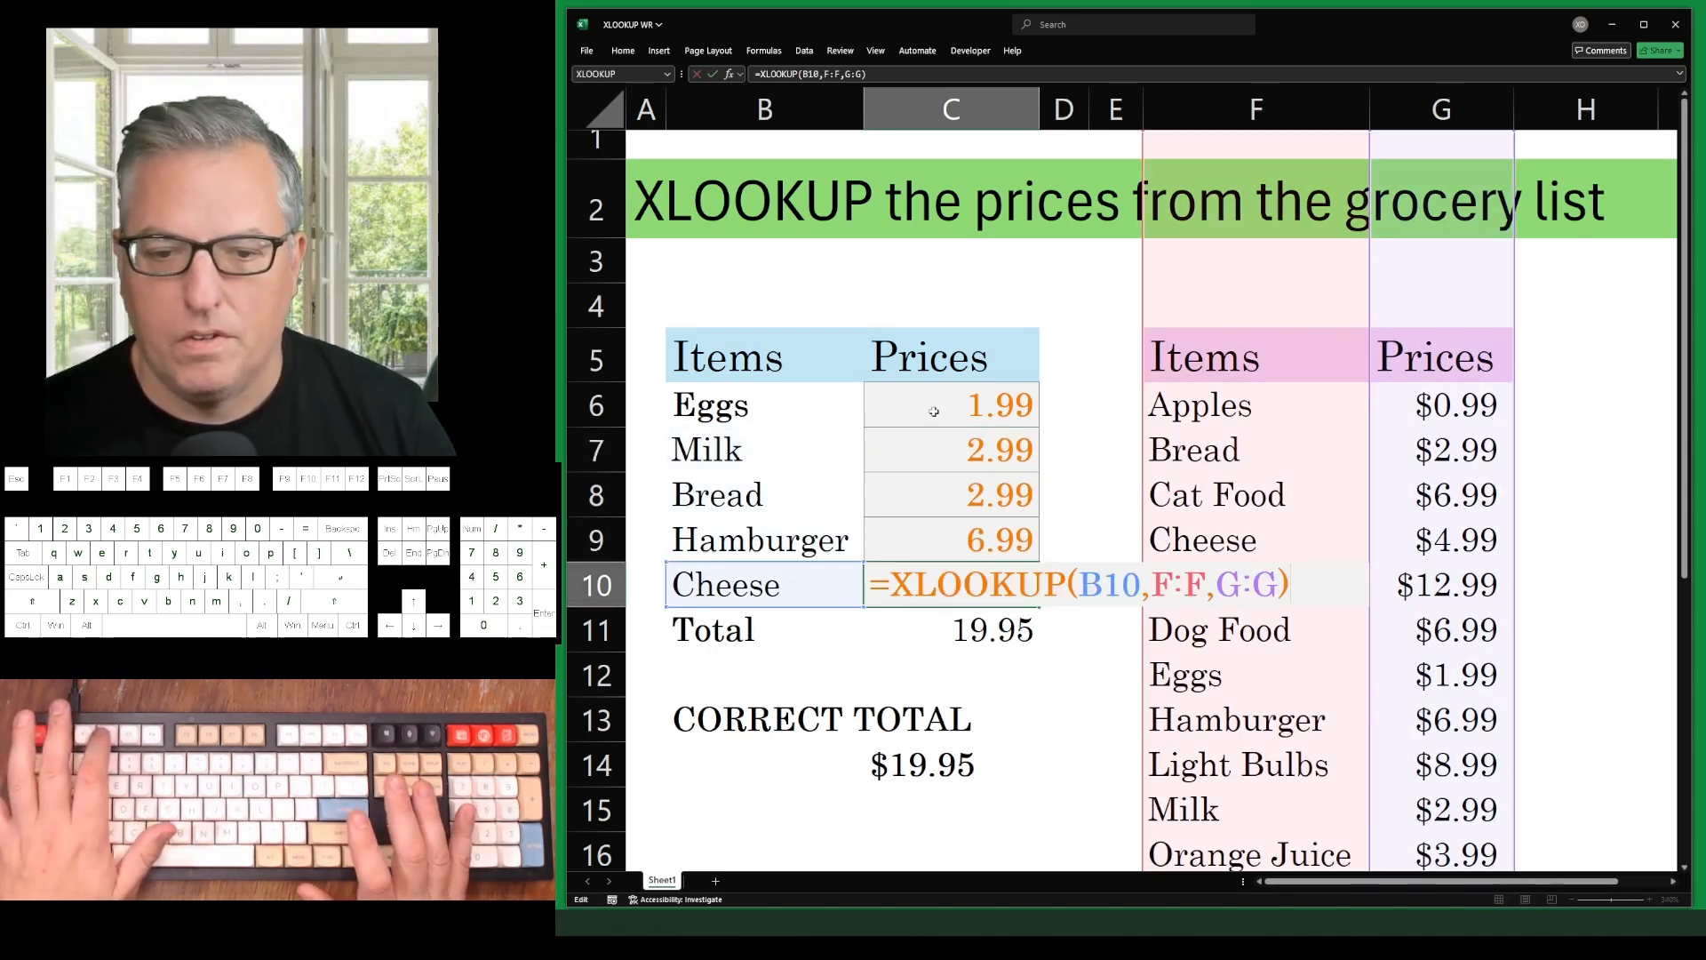
Copy the Cheese row of the grocery list to F21:G21 and set the copy's price to 5.99
{"action": "key", "text": "Return"}
{"action": "key", "text": "Up"}
{"action": "key", "text": "F2"}
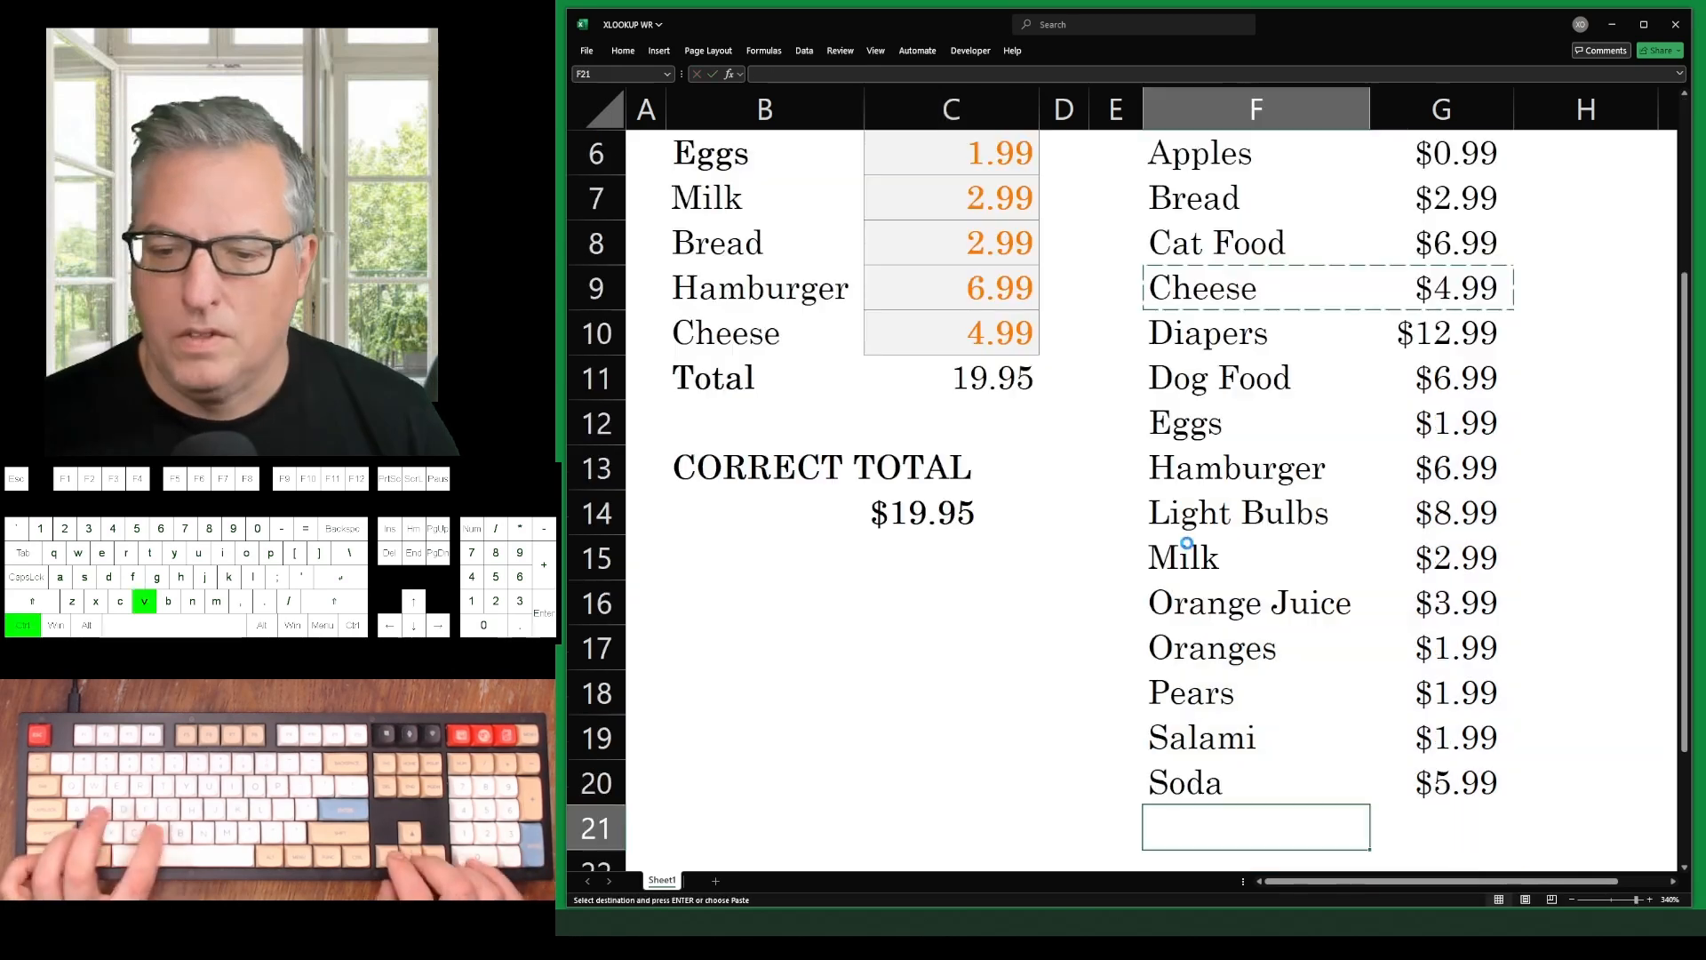
{"action": "type", "text": "Cheese\t$4.99"}
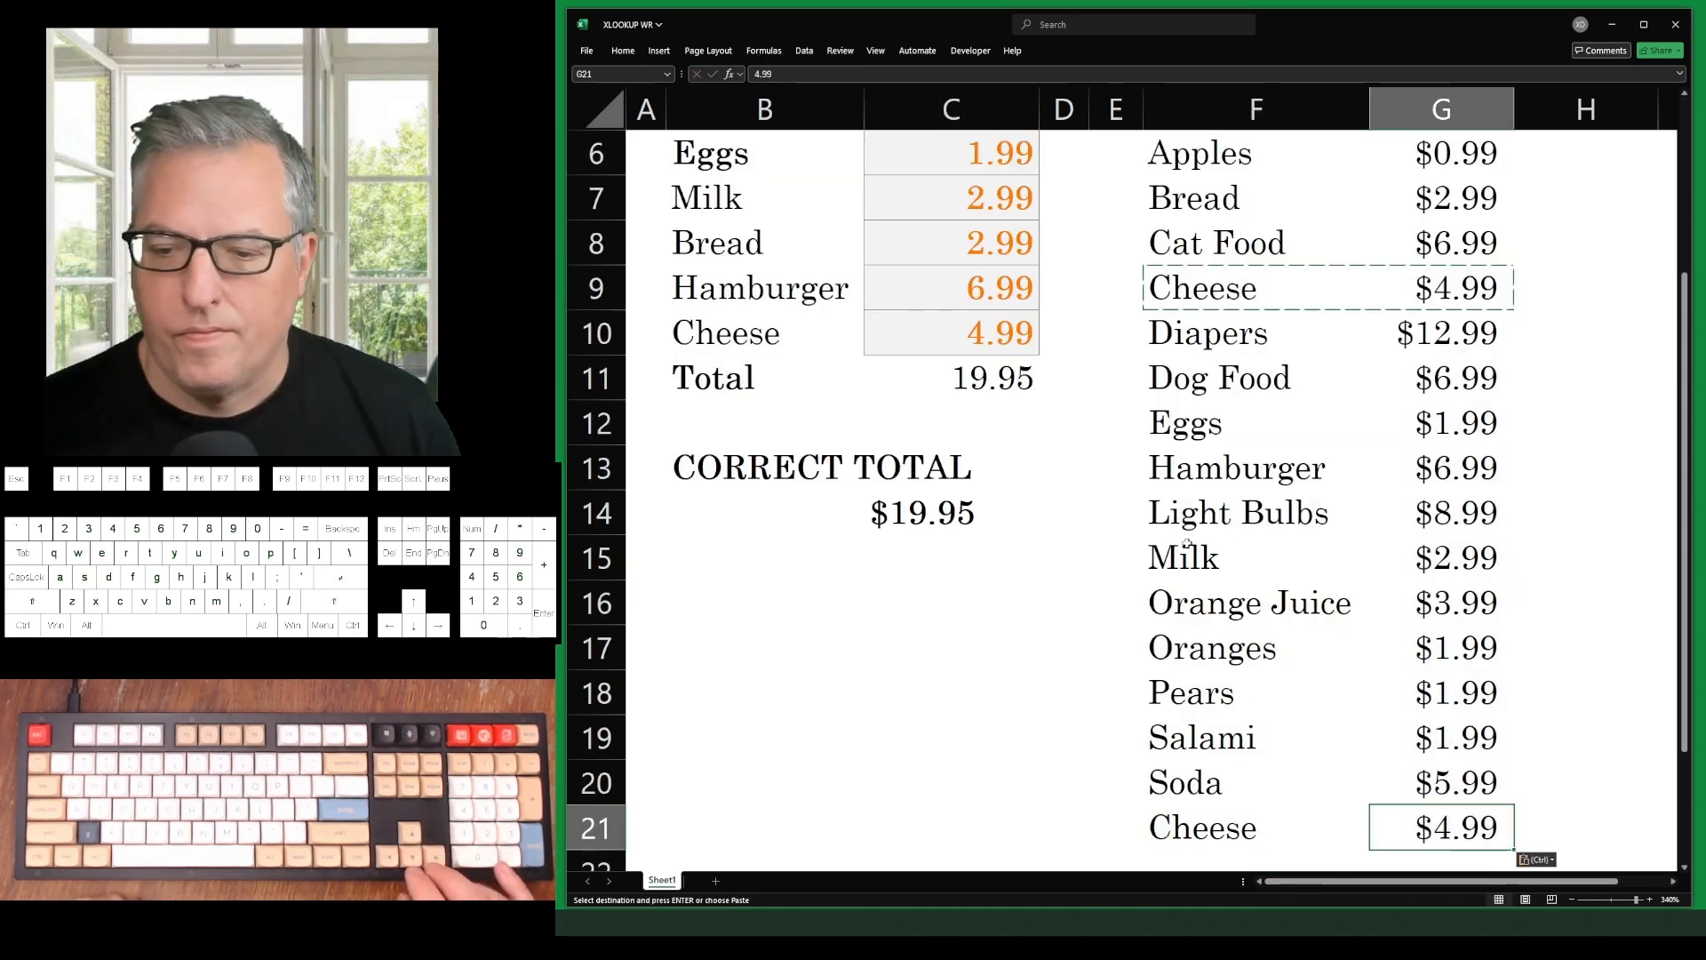
{"action": "type", "text": "5.99"}
{"action": "key", "text": "Return"}
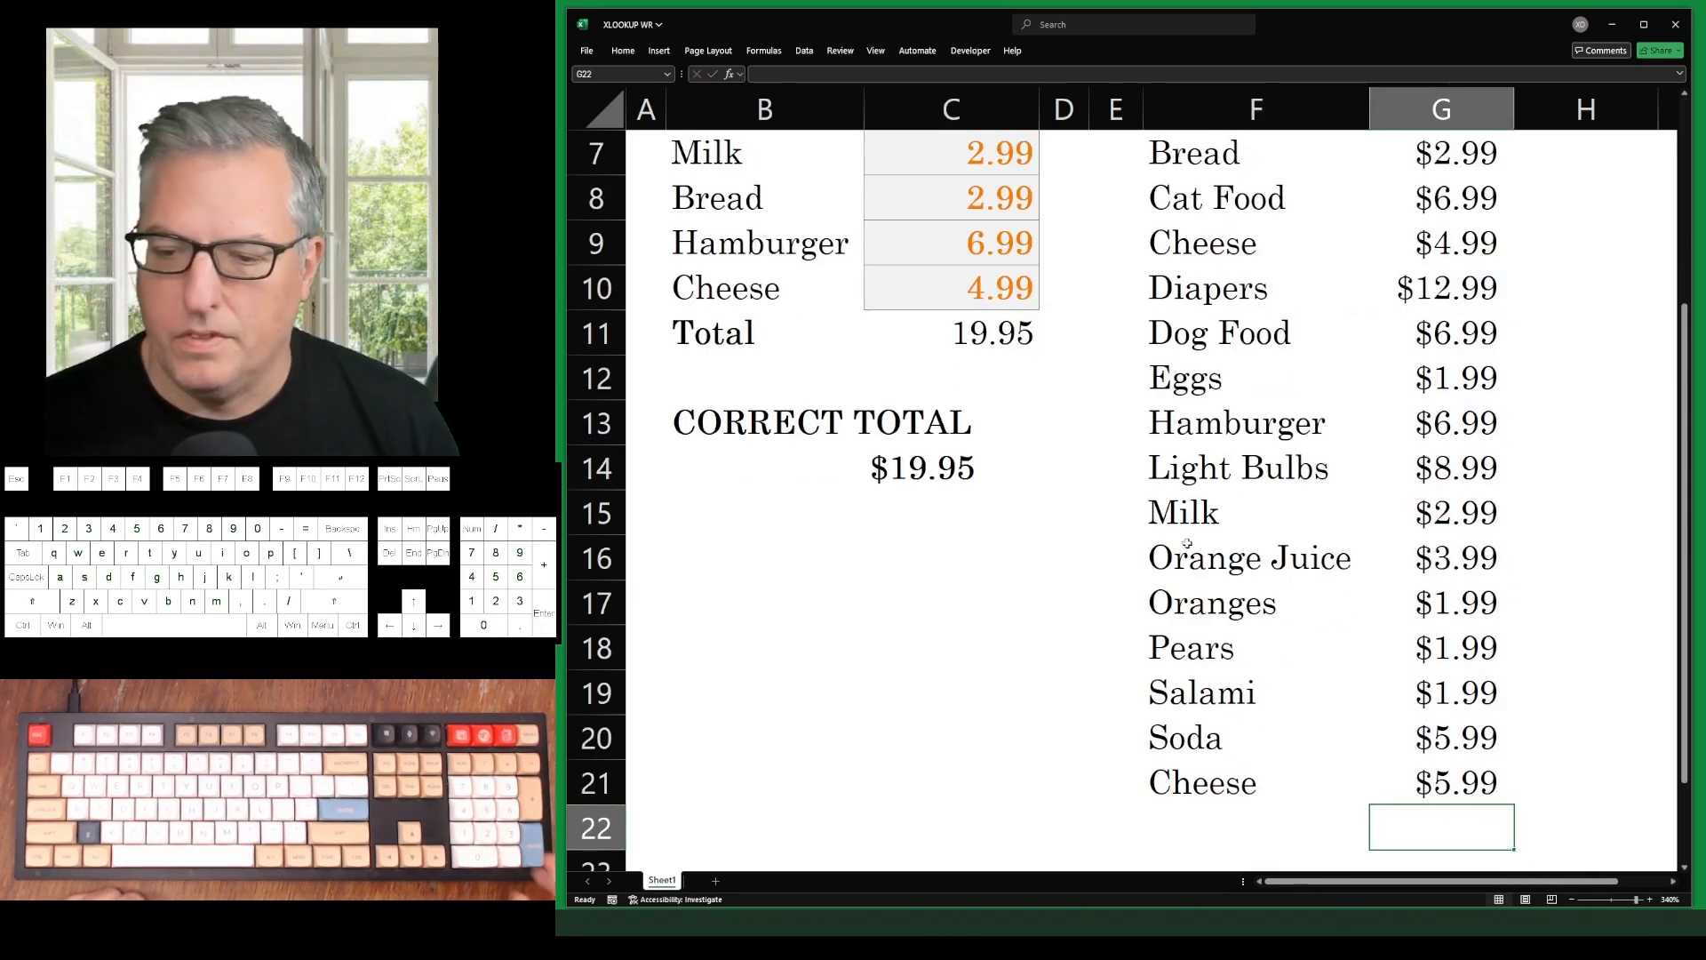
{"action": "key", "text": "Up"}
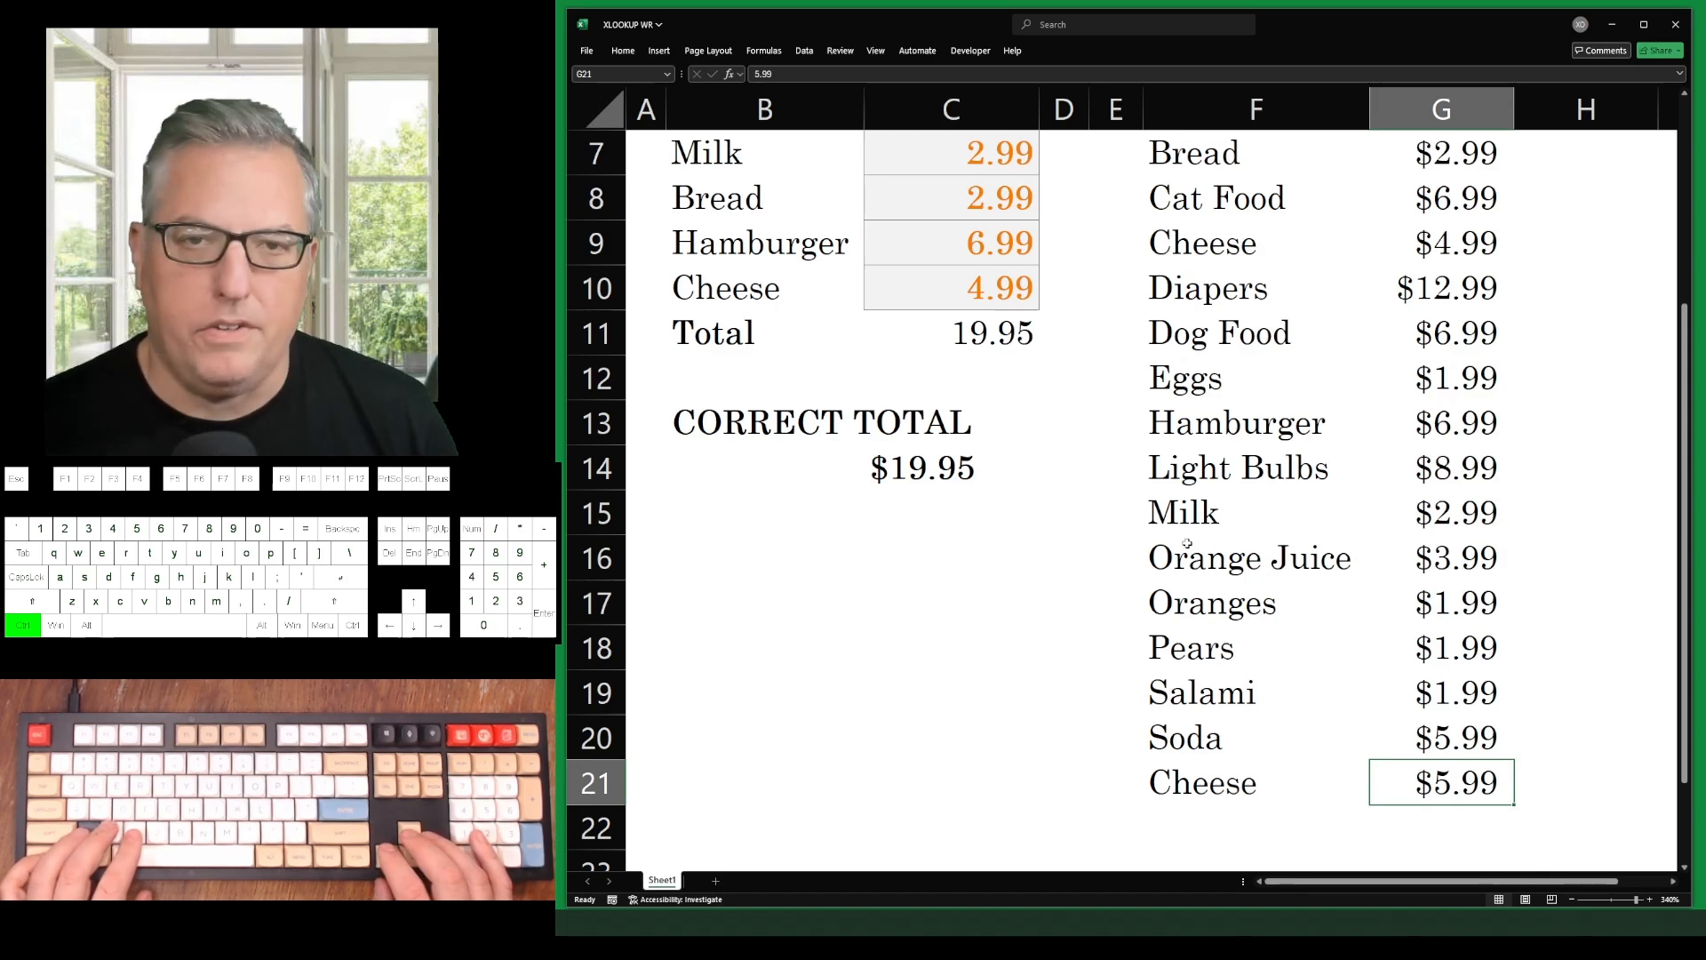
Extend the XLOOKUP formula in C10 with search mode -1 (last-to-first), leaving the if-not-found and match mode arguments empty
{"action": "key", "text": "ctrl+Up"}
{"action": "key", "text": "Up"}
{"action": "key", "text": "Down"}
{"action": "key", "text": "Down"}
{"action": "key", "text": "Down"}
{"action": "key", "text": "Down"}
{"action": "key", "text": "Down"}
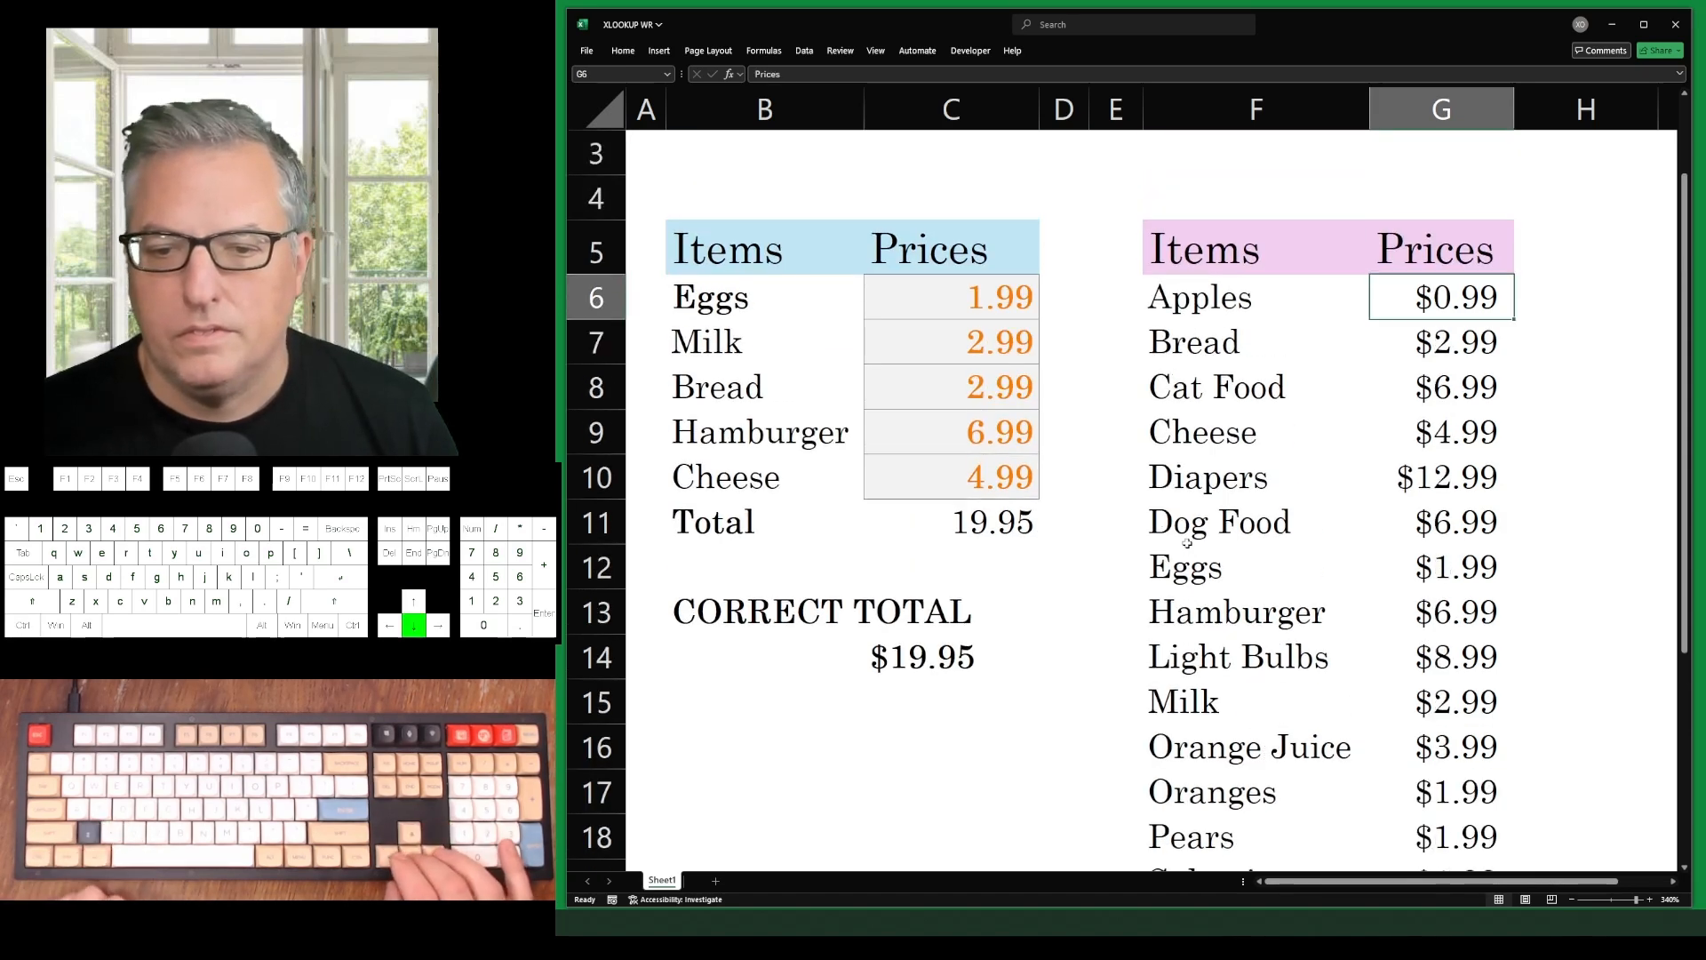
{"action": "key", "text": "Down"}
{"action": "key", "text": "Left"}
{"action": "key", "text": "Left"}
{"action": "key", "text": "Left"}
{"action": "key", "text": "Left"}
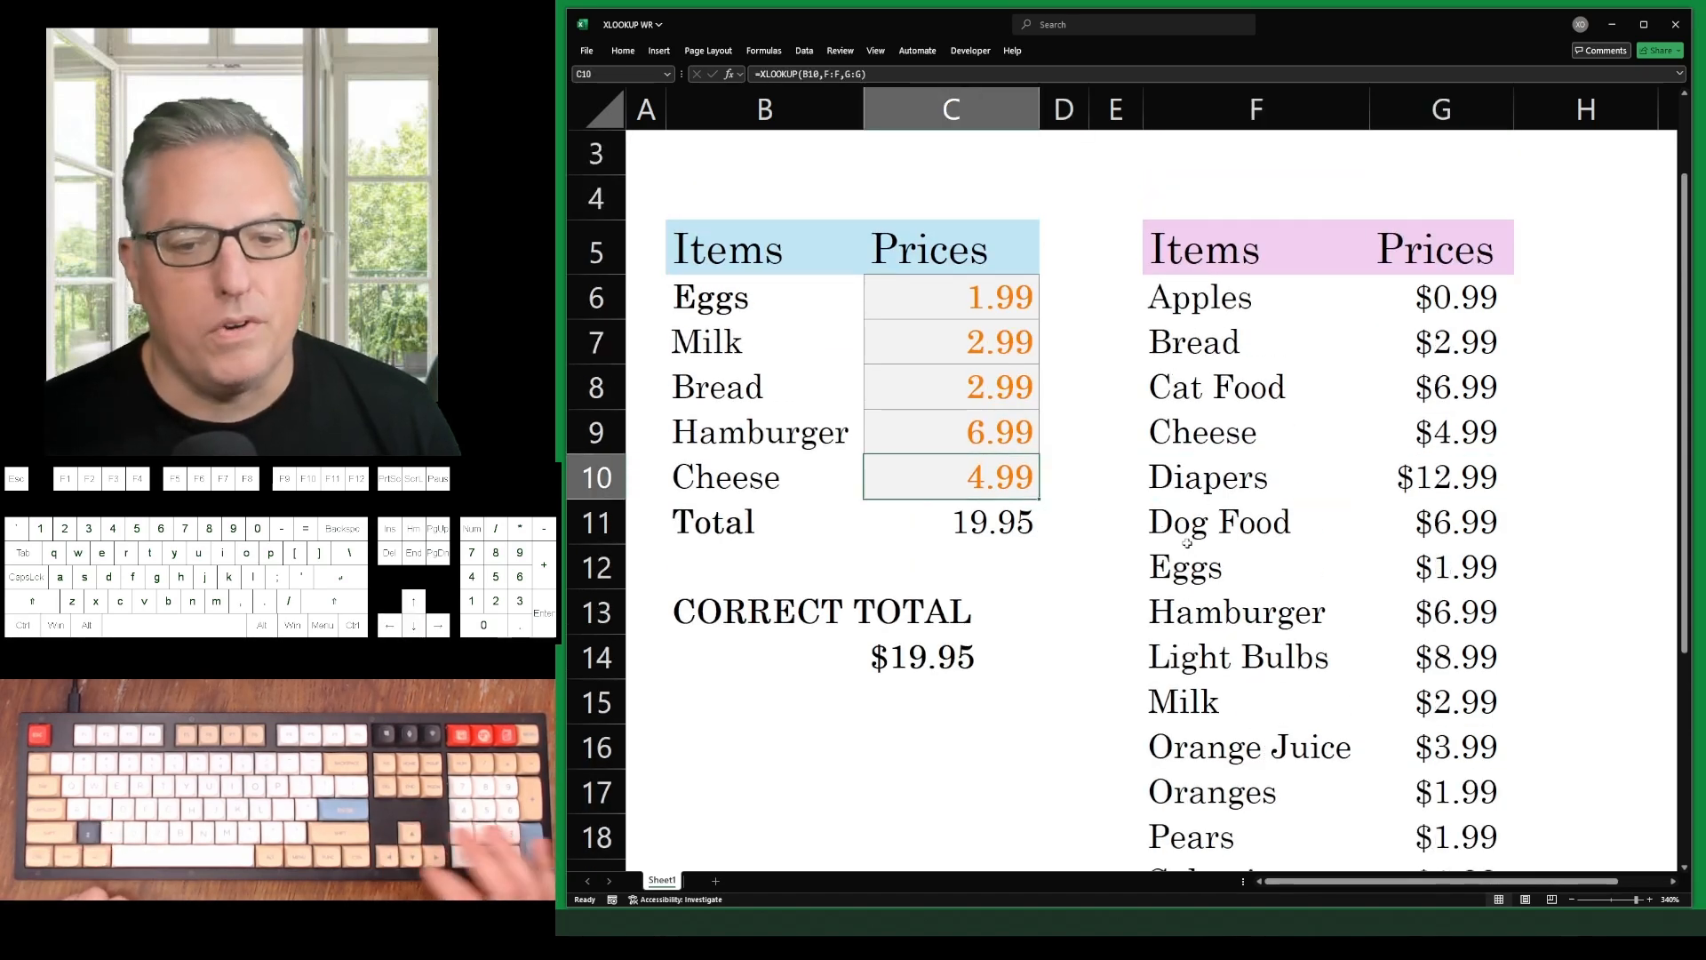
{"action": "key", "text": "F2"}
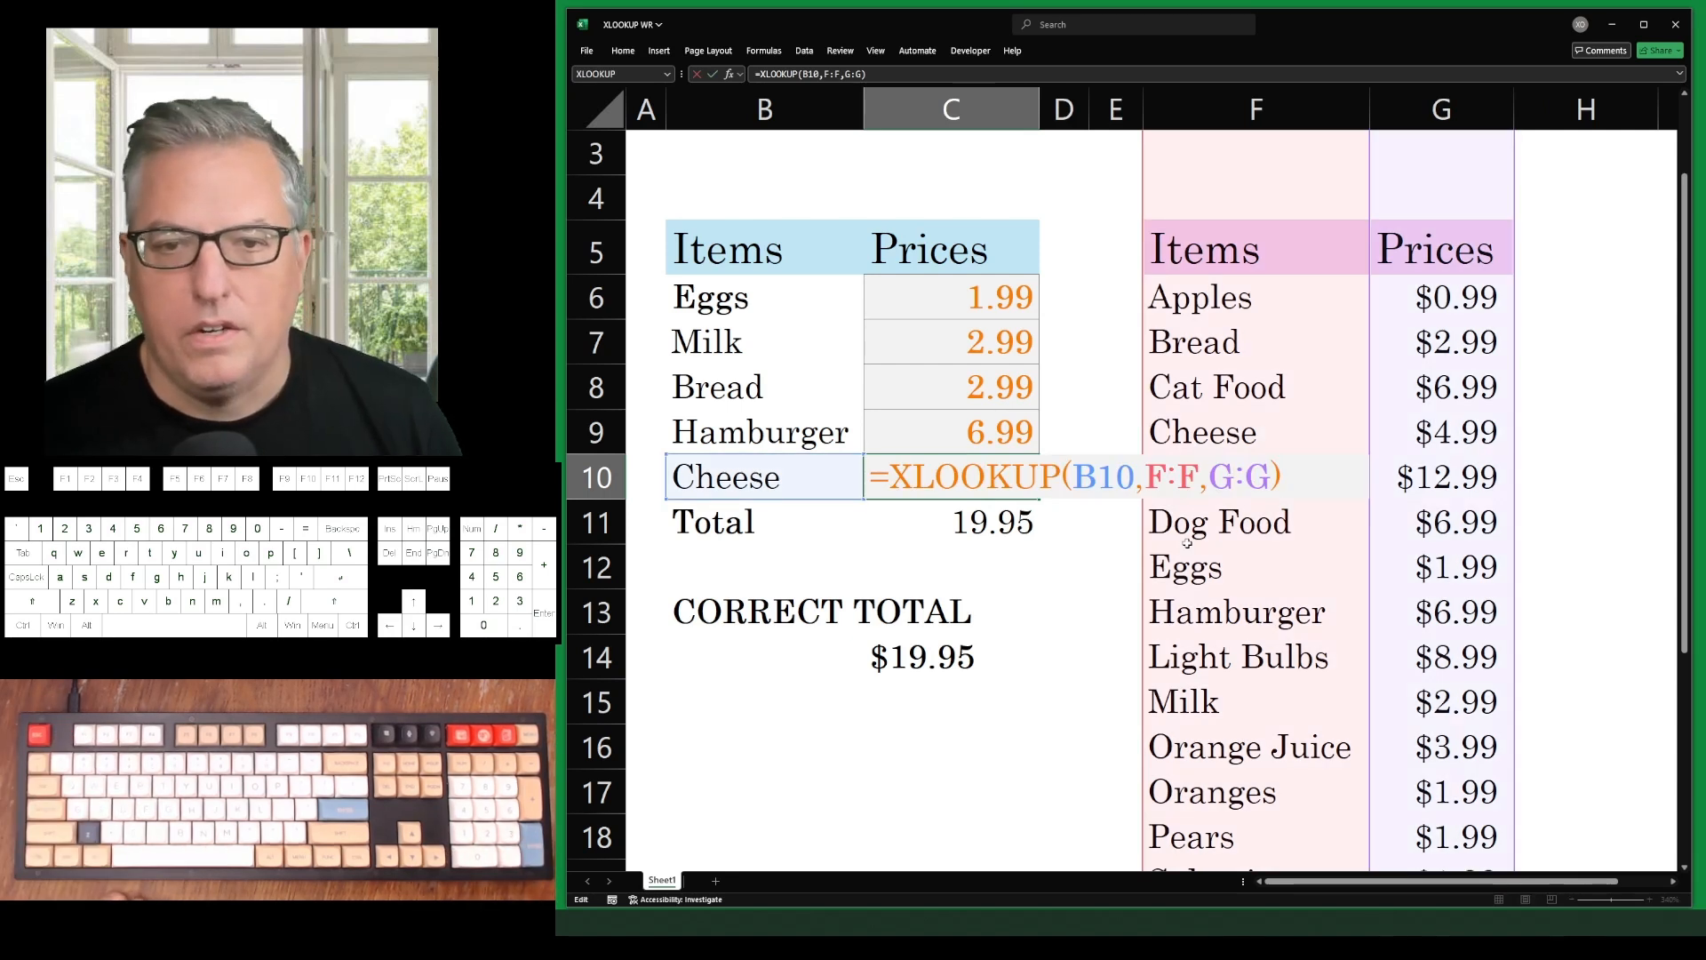
{"action": "key", "text": "Left"}
{"action": "type", "text": ","}
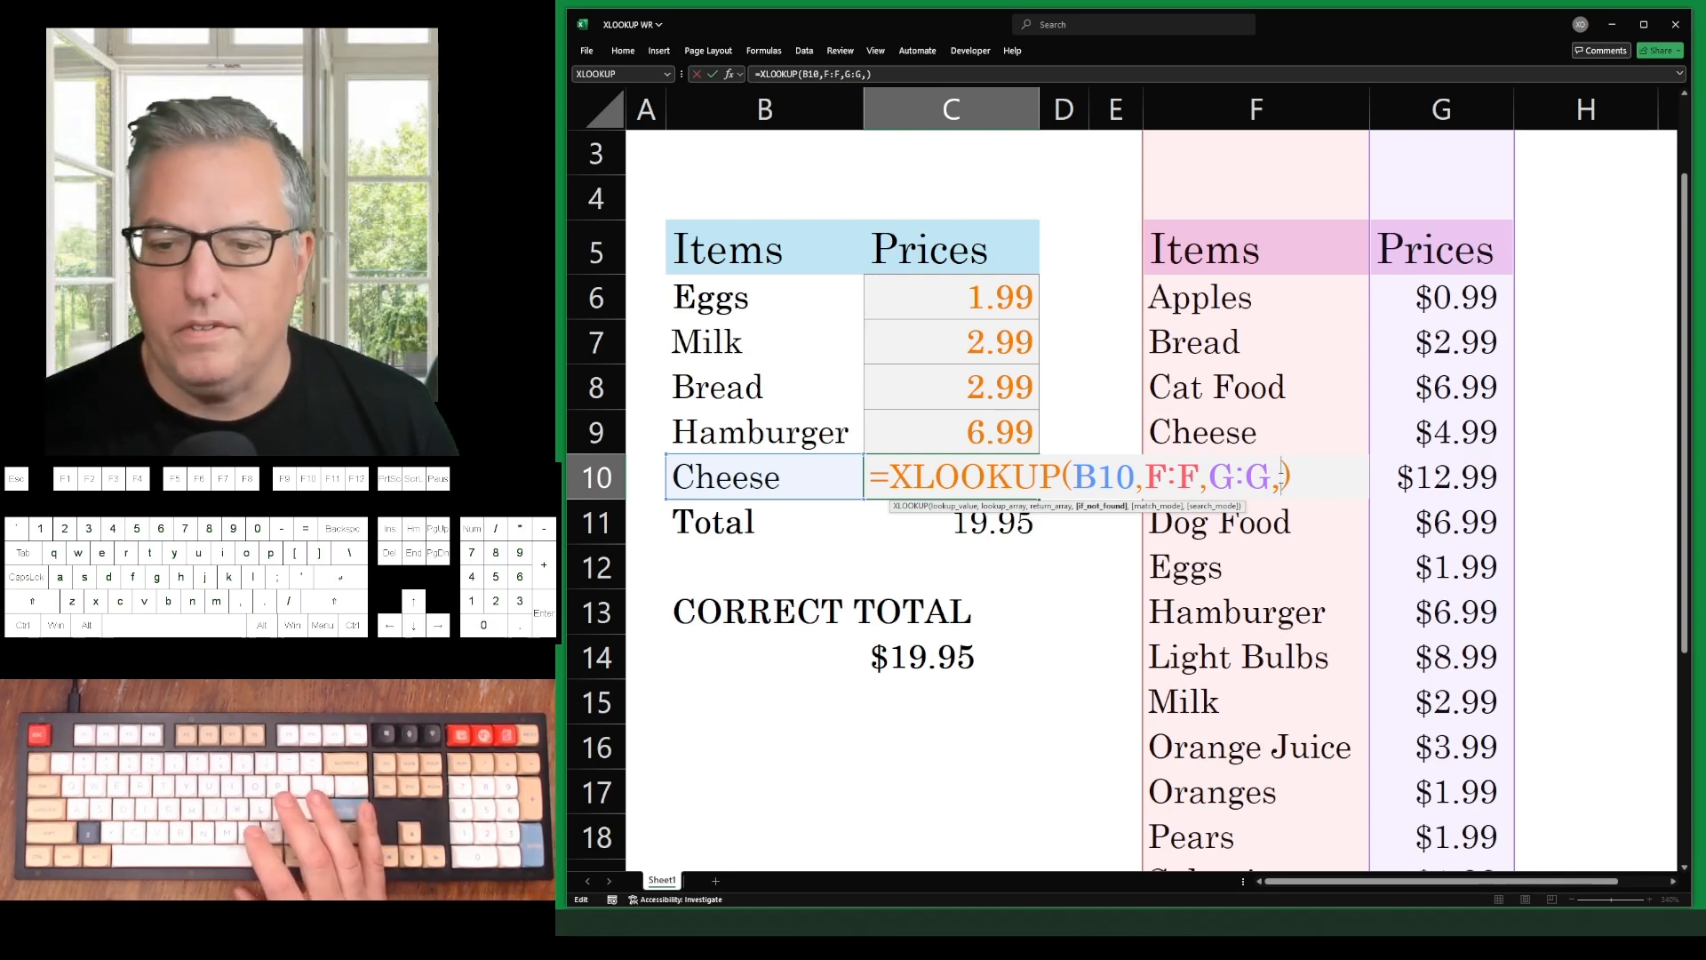
{"action": "type", "text": ","}
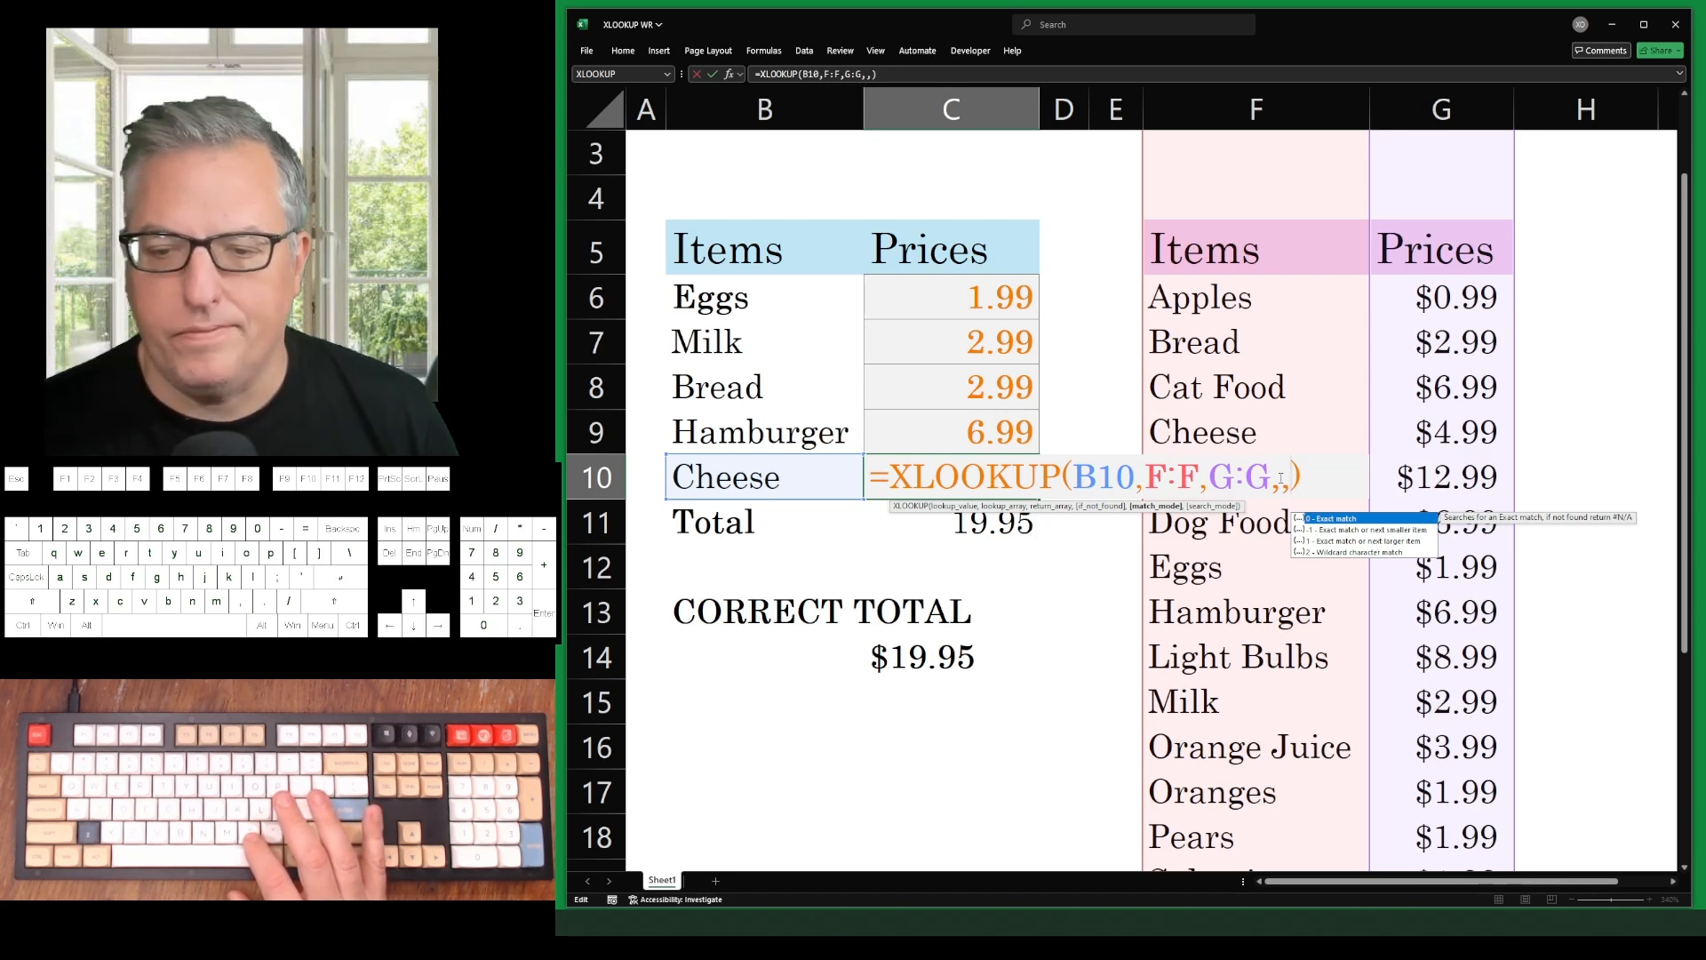
{"action": "type", "text": ","}
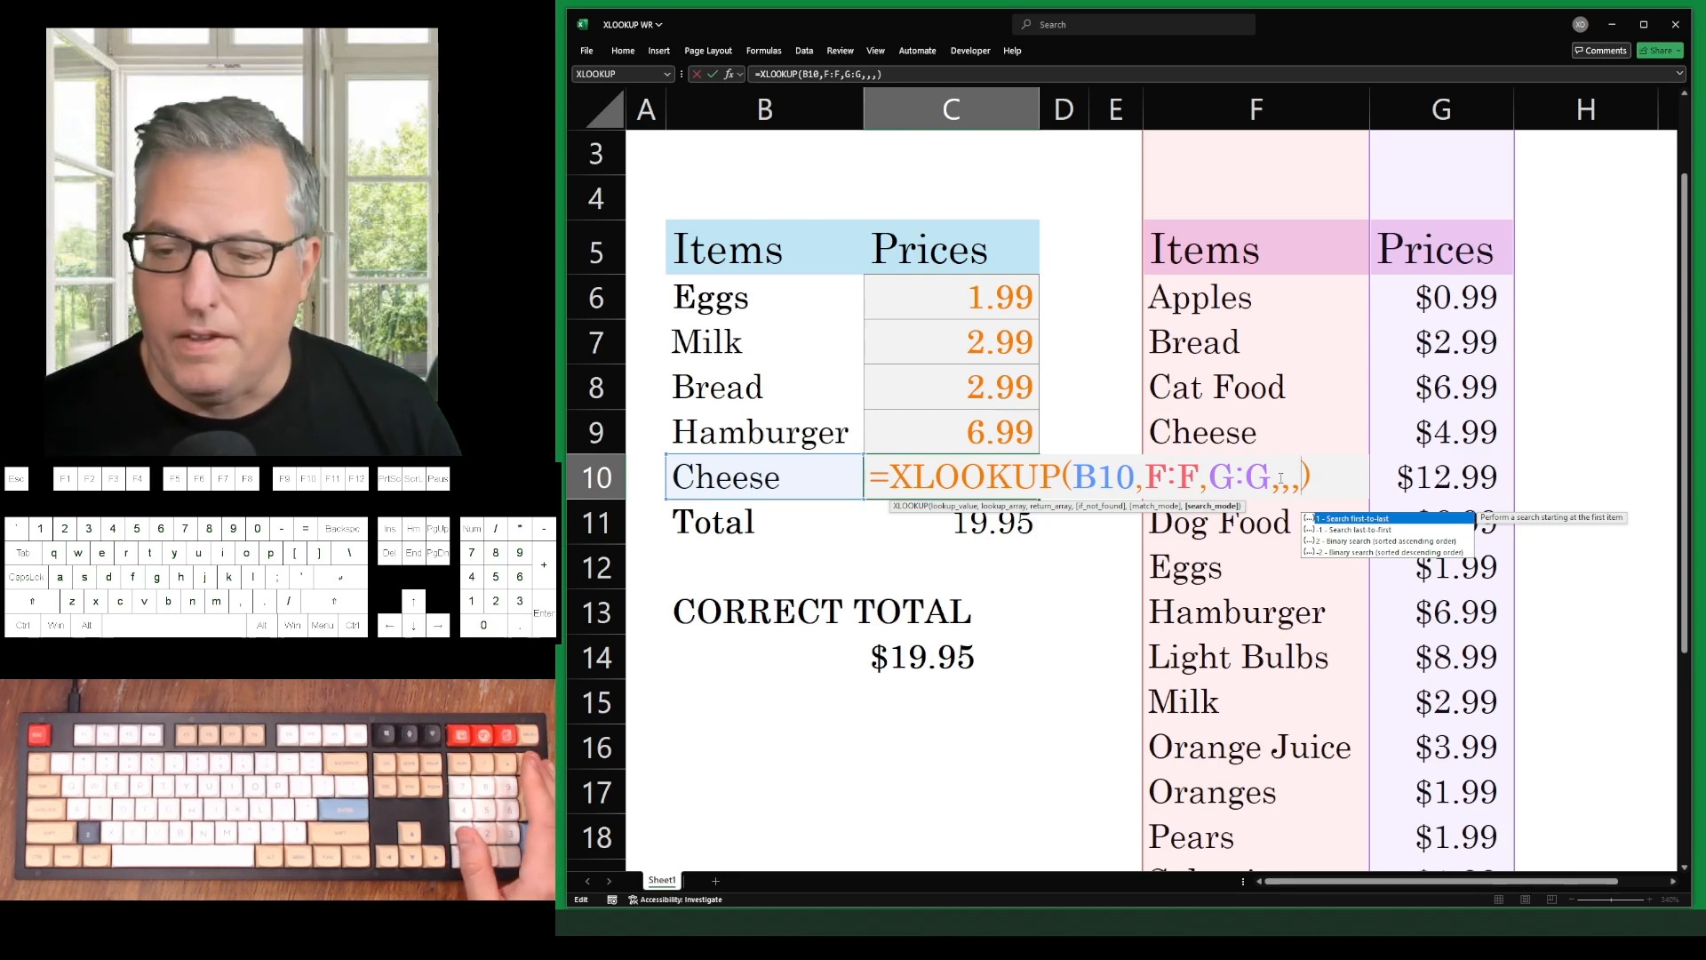
{"action": "type", "text": "-1"}
{"action": "key", "text": "Return"}
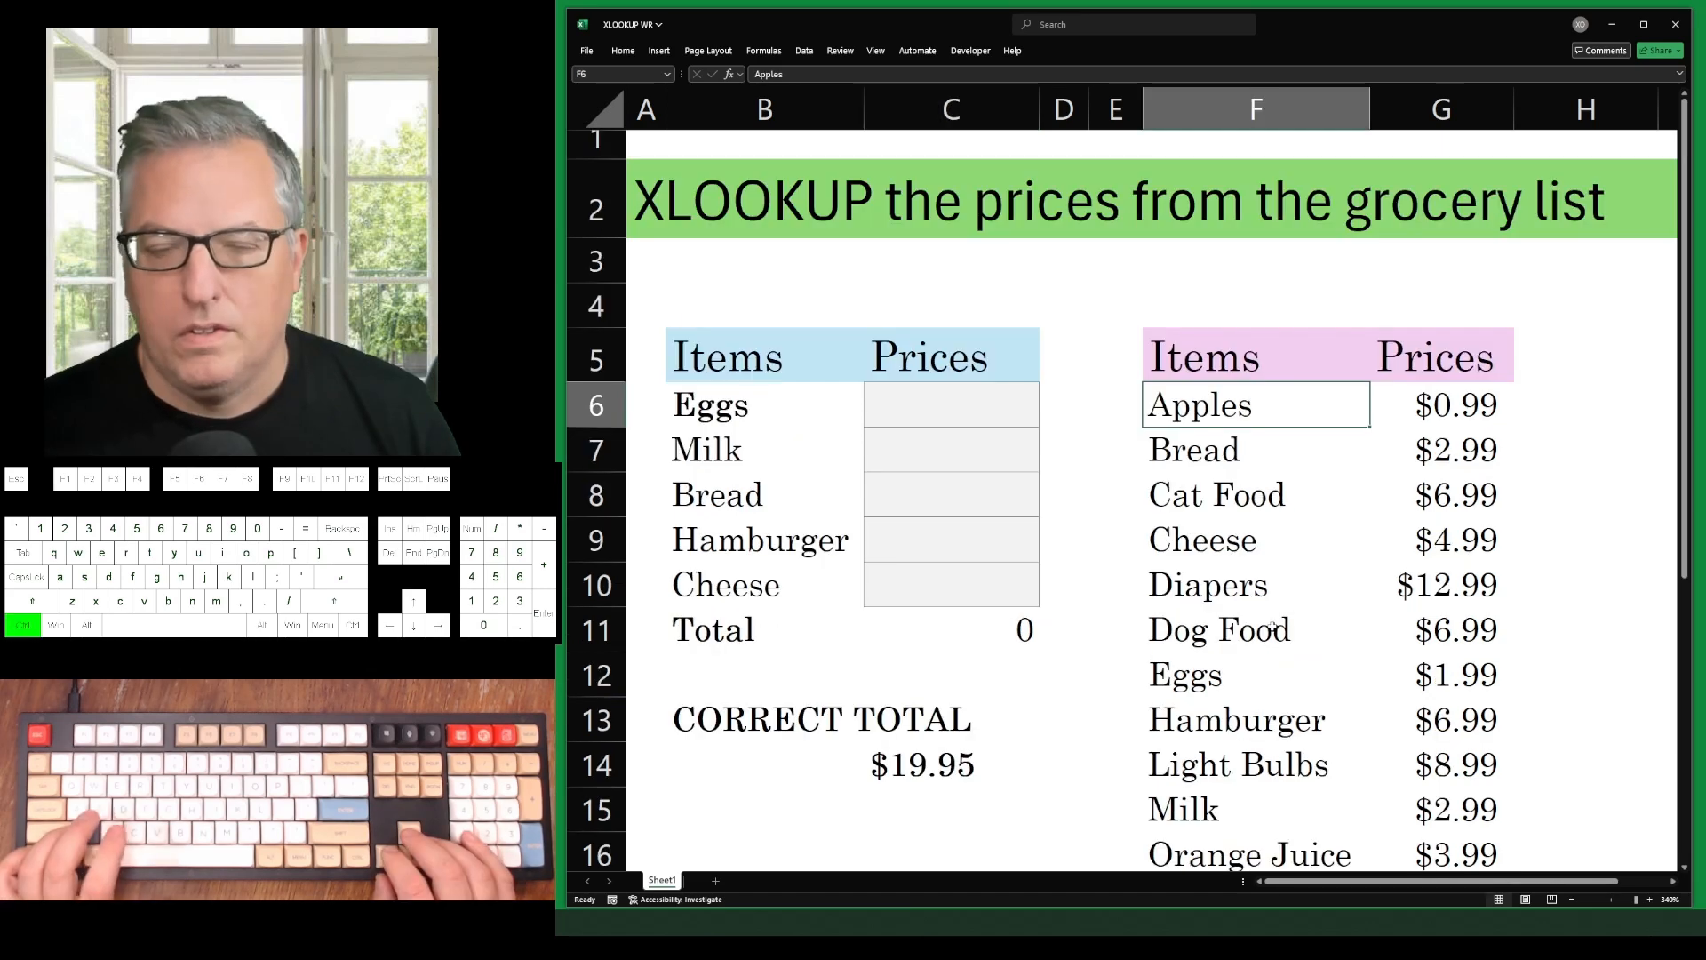
Copy Apples from the grocery list into F3 and enter "On sale" beside it in G3
{"action": "key", "text": "ctrl+c"}
{"action": "key", "text": "Up"}
{"action": "key", "text": "Up"}
{"action": "key", "text": "Up"}
{"action": "key", "text": "ctrl+v"}
{"action": "key", "text": "Right"}
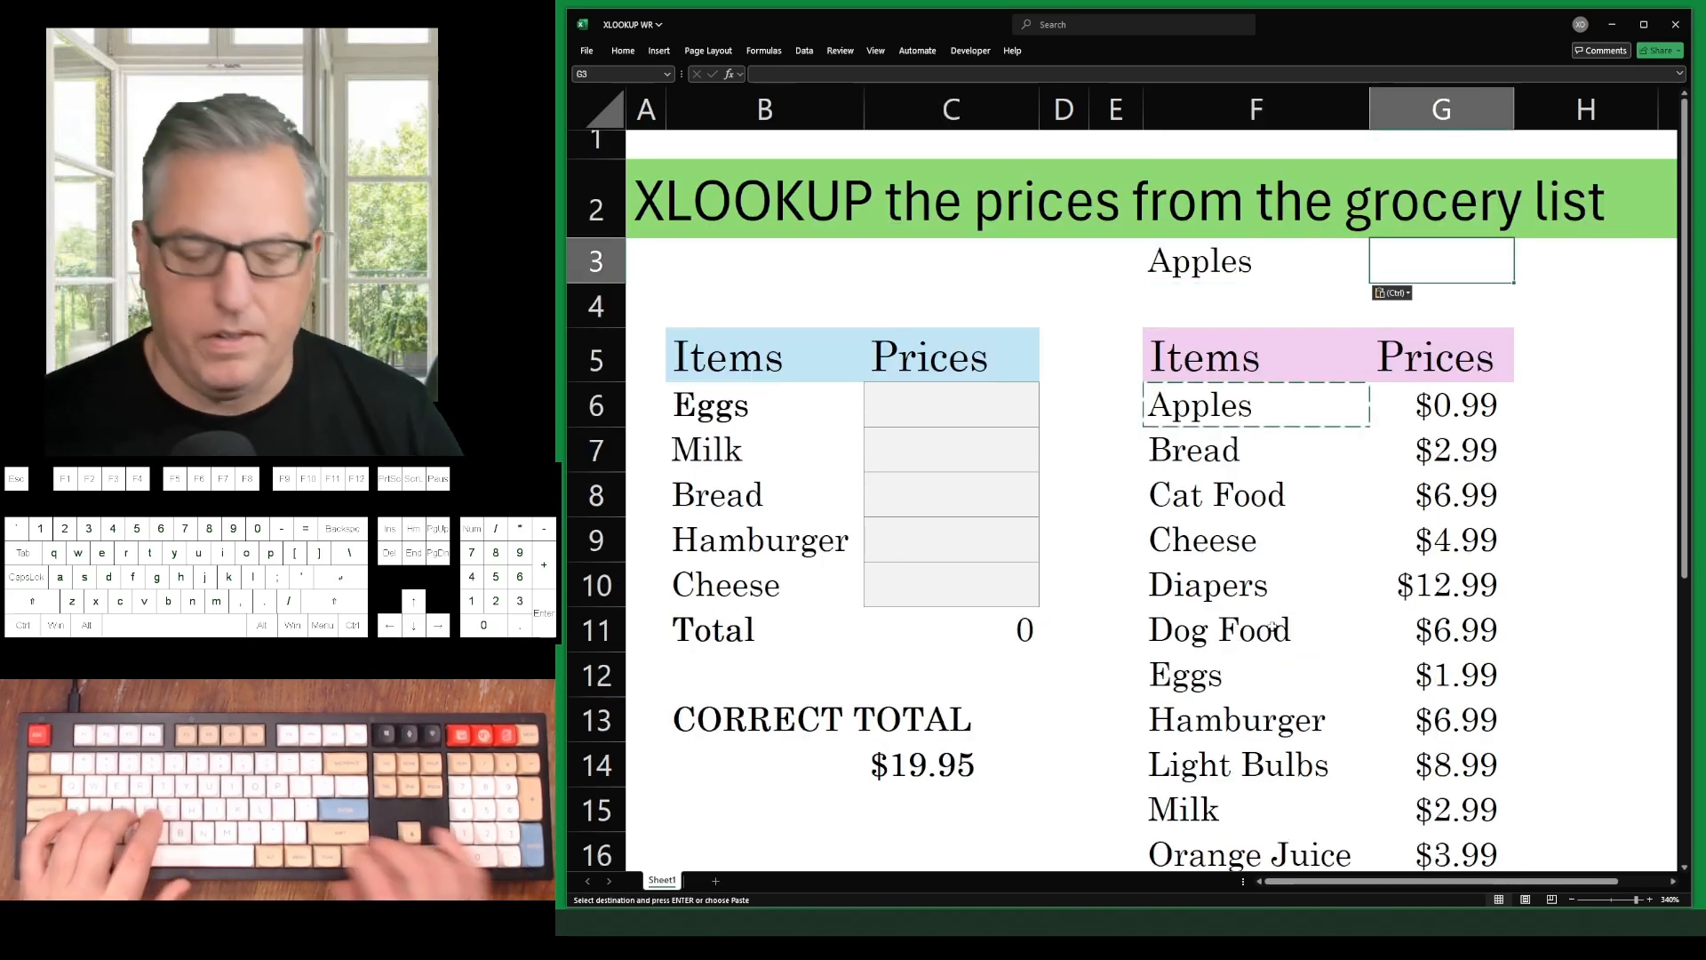
{"action": "type", "text": "On sale"}
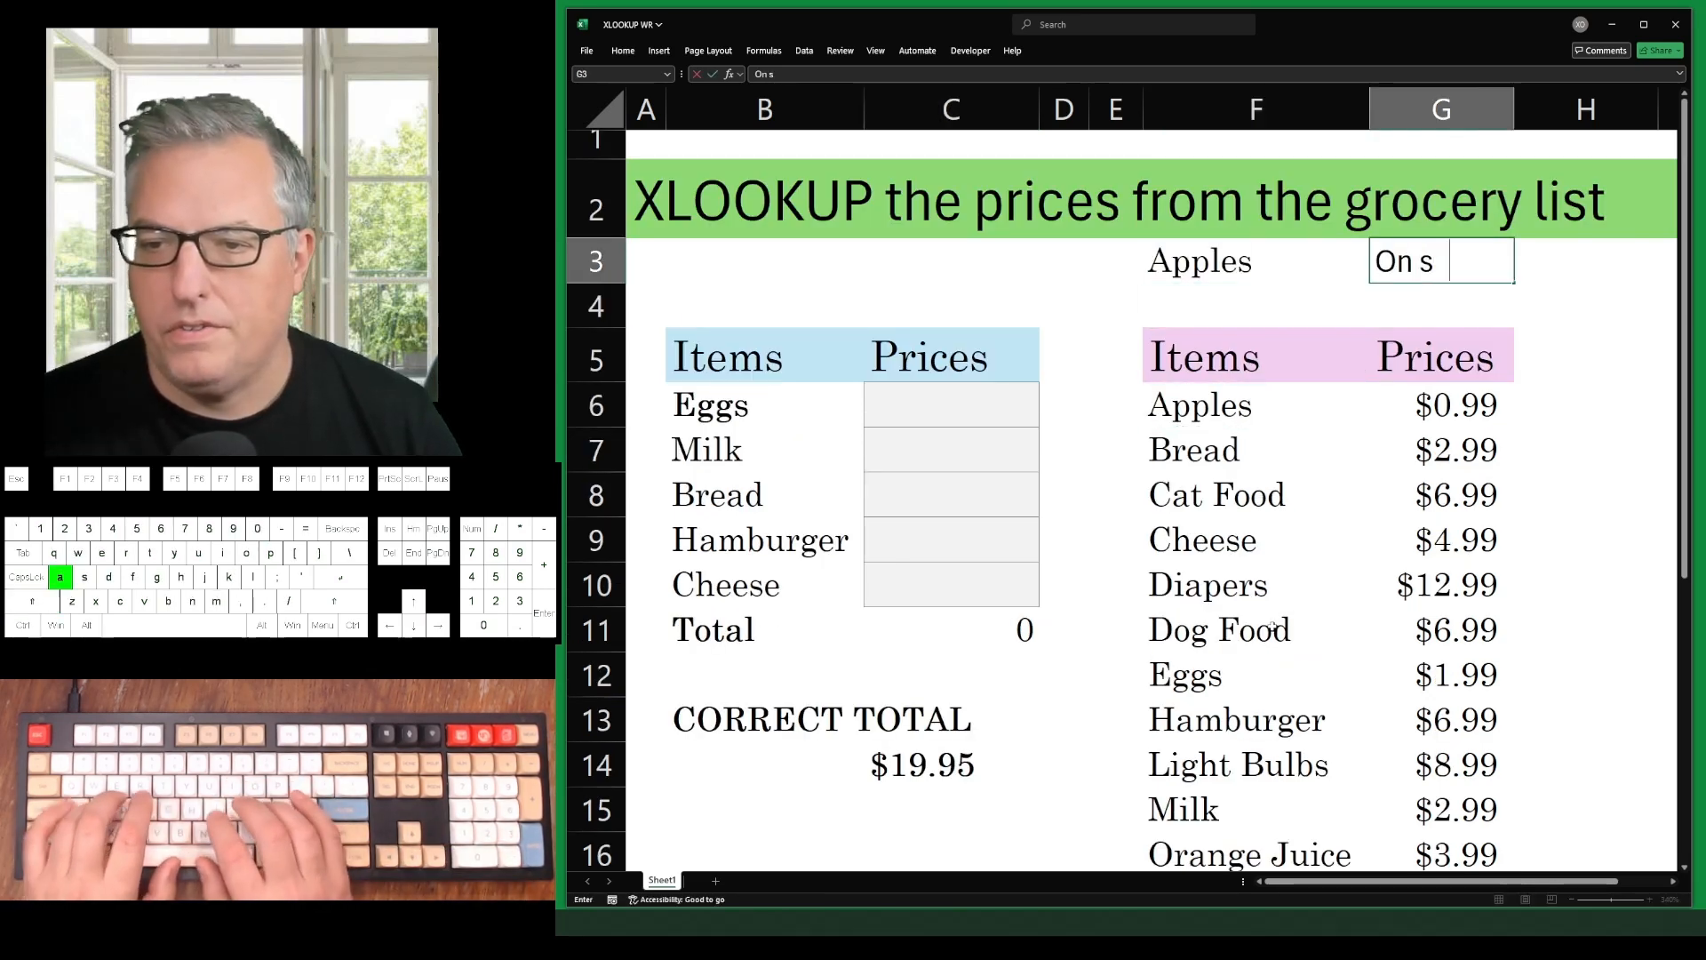
Begin an XLOOKUP formula in C6 for the Eggs in B6, searching the whole of column F
{"action": "key", "text": "Left"}
{"action": "key", "text": "Left"}
{"action": "key", "text": "Down"}
{"action": "key", "text": "Down"}
{"action": "key", "text": "Down"}
{"action": "key", "text": "Left"}
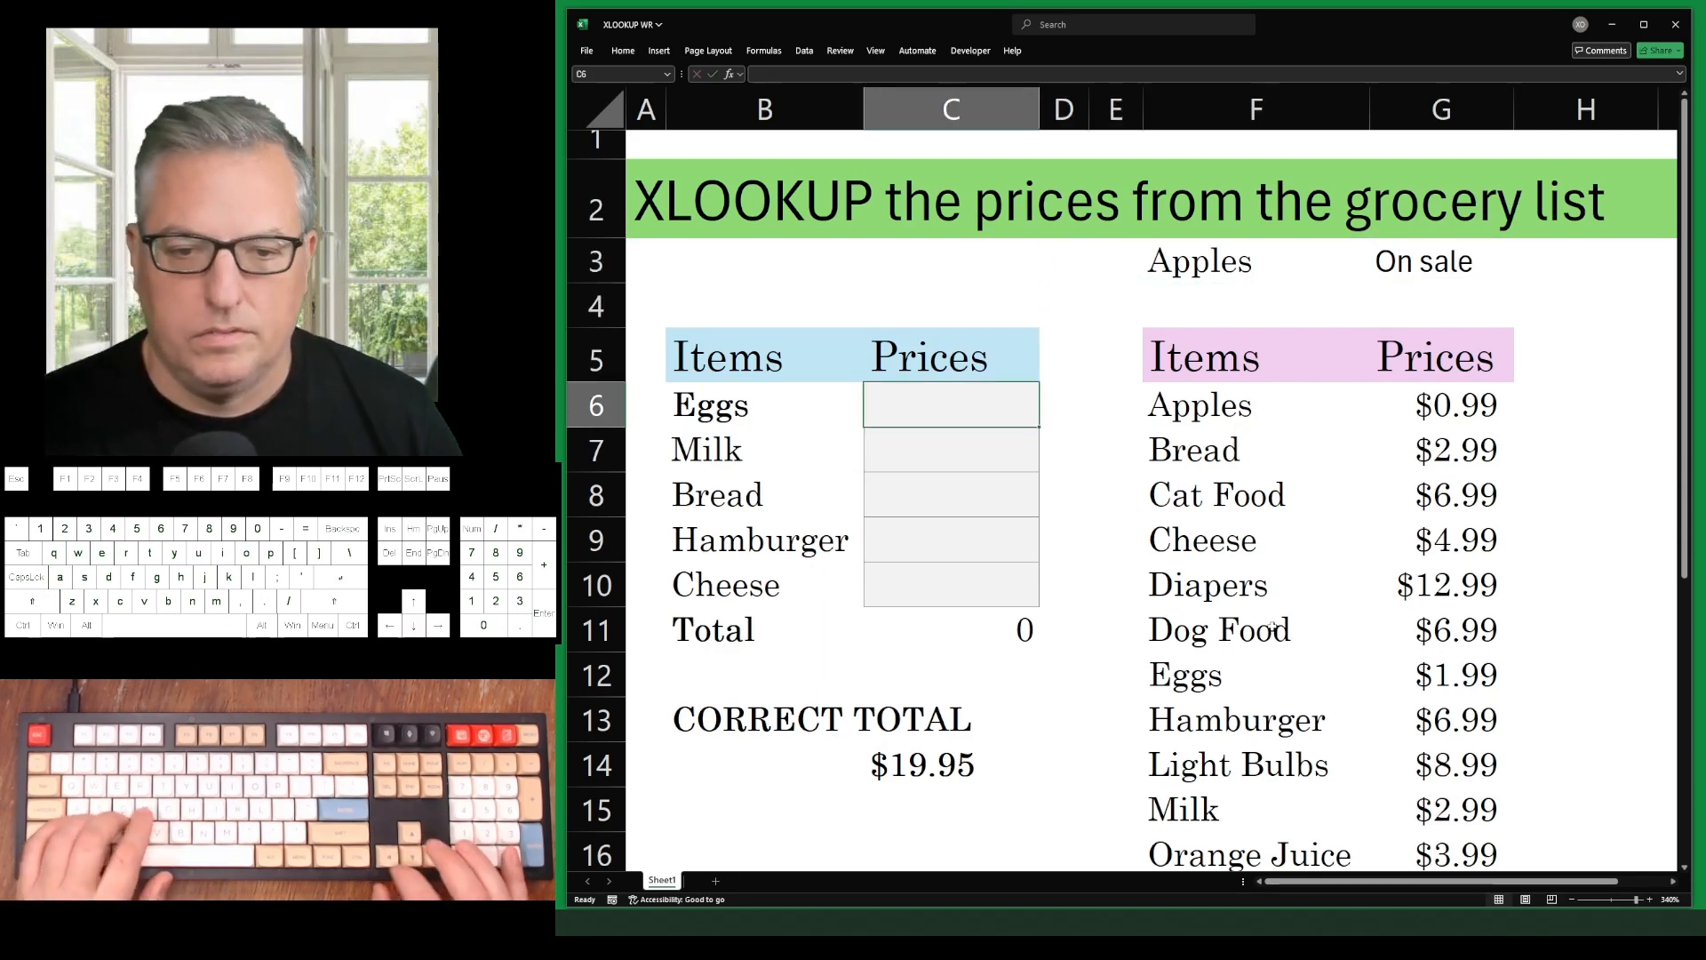
{"action": "type", "text": "=XLOOKUP("}
{"action": "key", "text": "Left"}
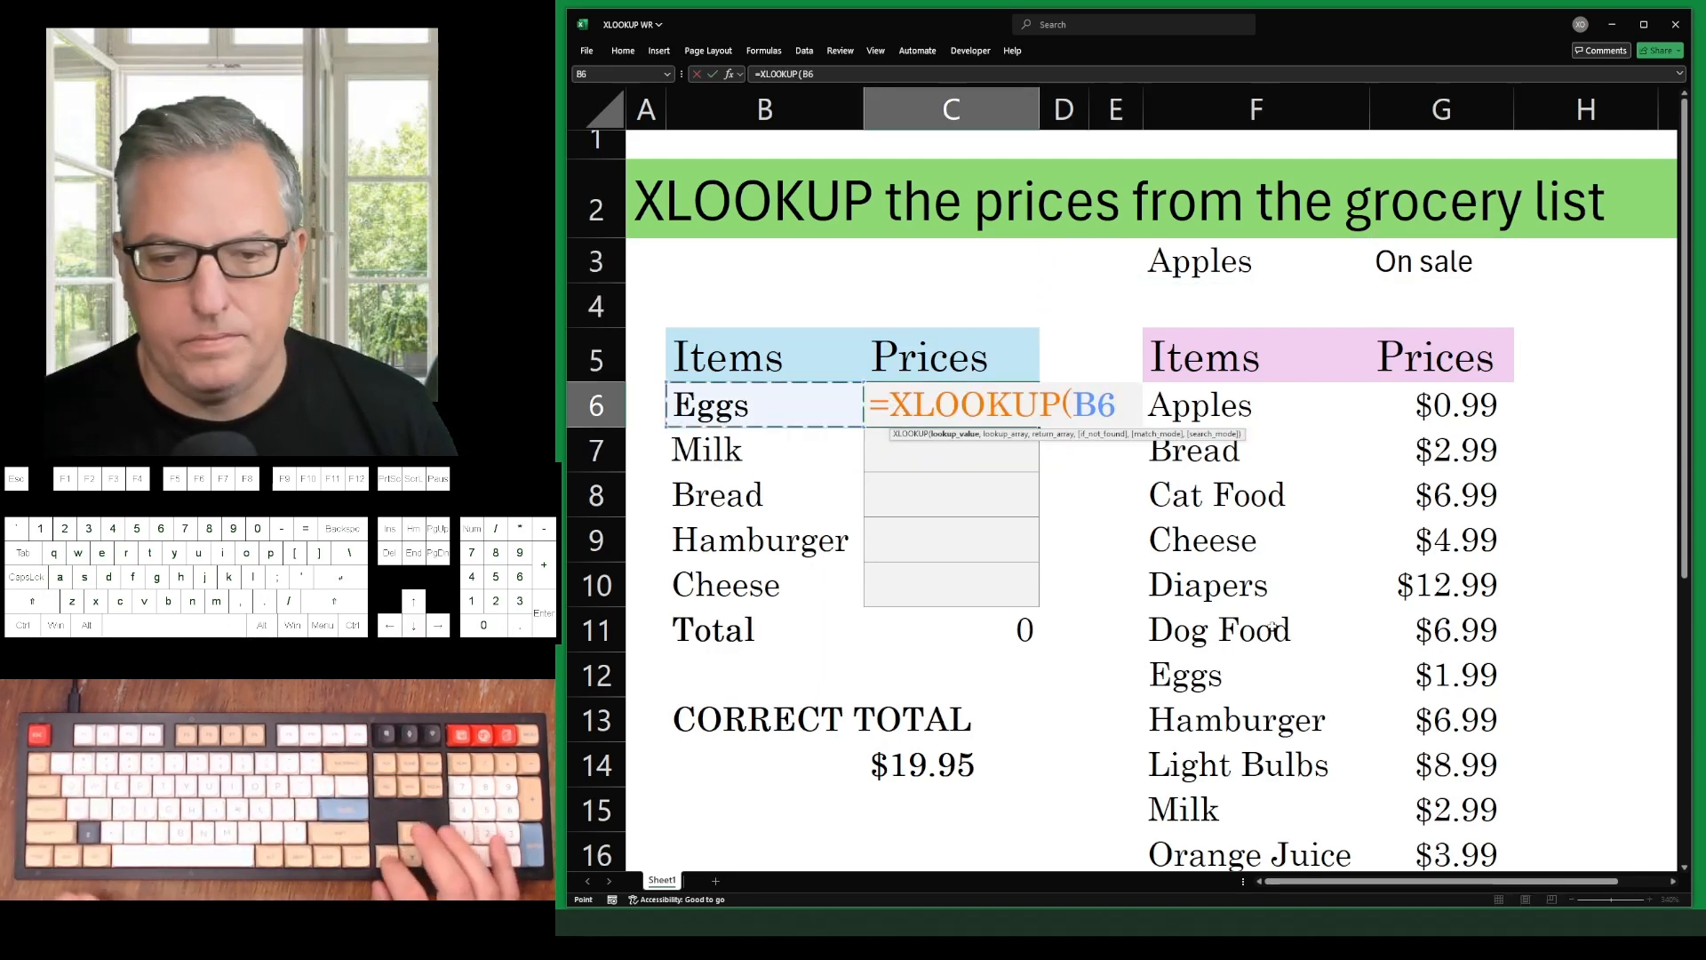
{"action": "type", "text": ","}
{"action": "key", "text": "Right"}
{"action": "key", "text": "Right"}
{"action": "key", "text": "Right"}
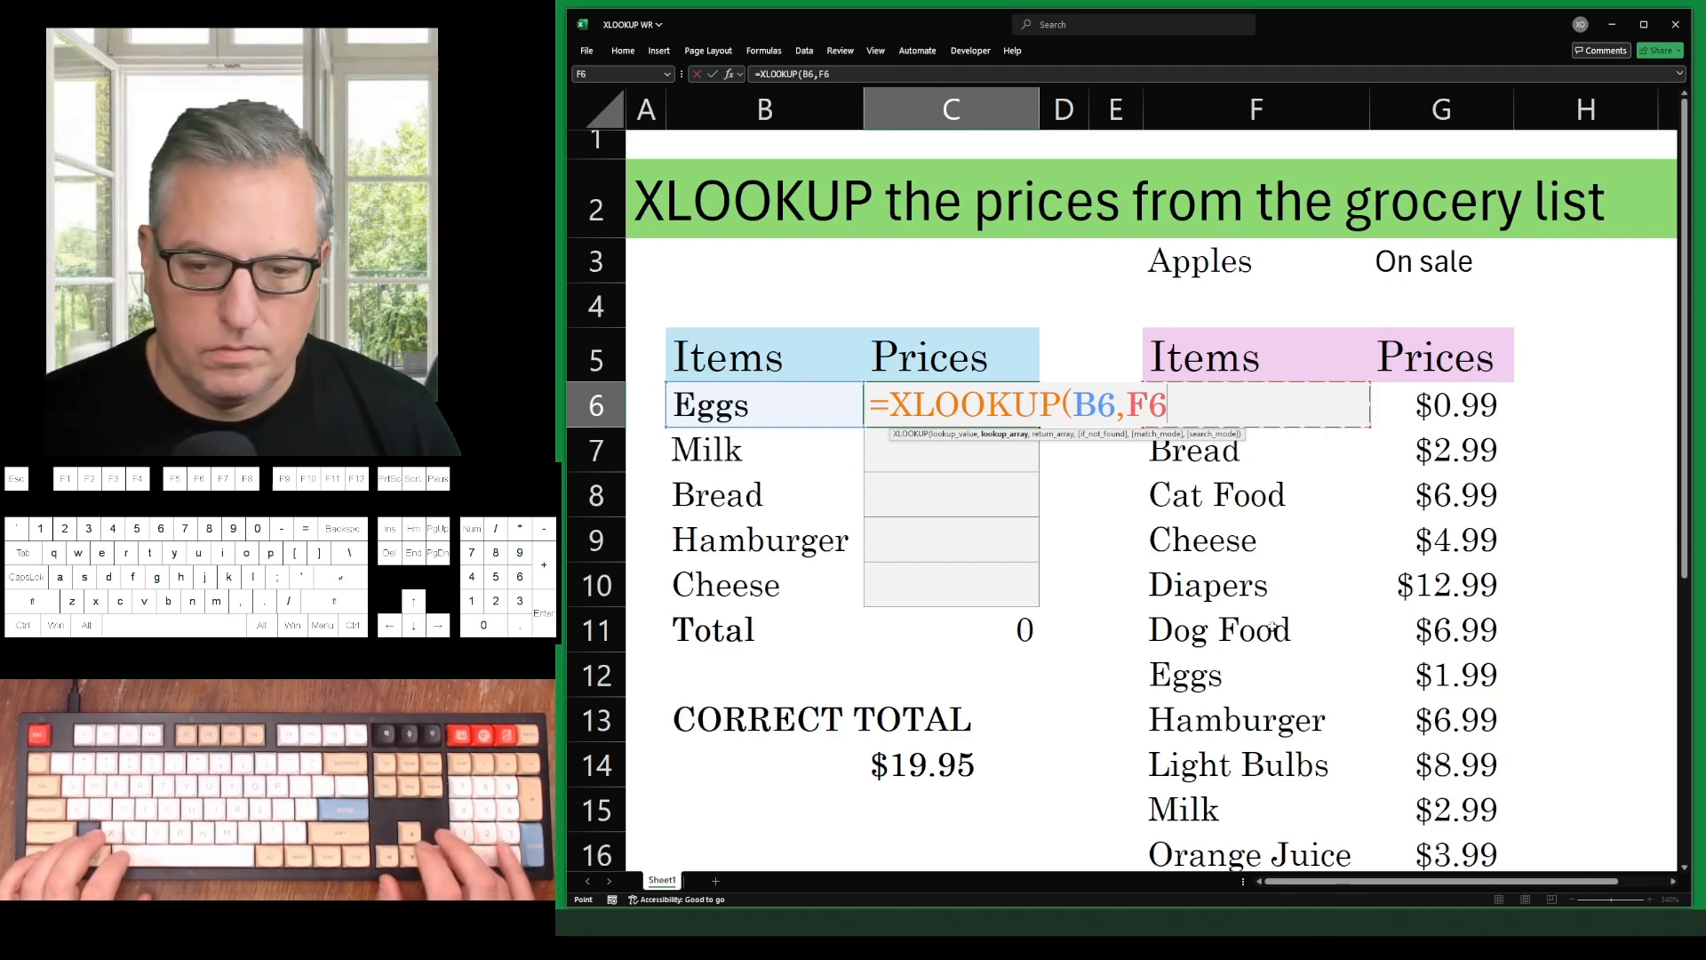
{"action": "key", "text": "ctrl+space"}
Complete the C6 formula with entire column G as the return array, giving =XLOOKUP(B6,F:F,G:G)
{"action": "type", "text": ","}
{"action": "key", "text": "Right"}
{"action": "key", "text": "Right"}
{"action": "key", "text": "Right"}
{"action": "key", "text": "Right"}
{"action": "key", "text": "Right"}
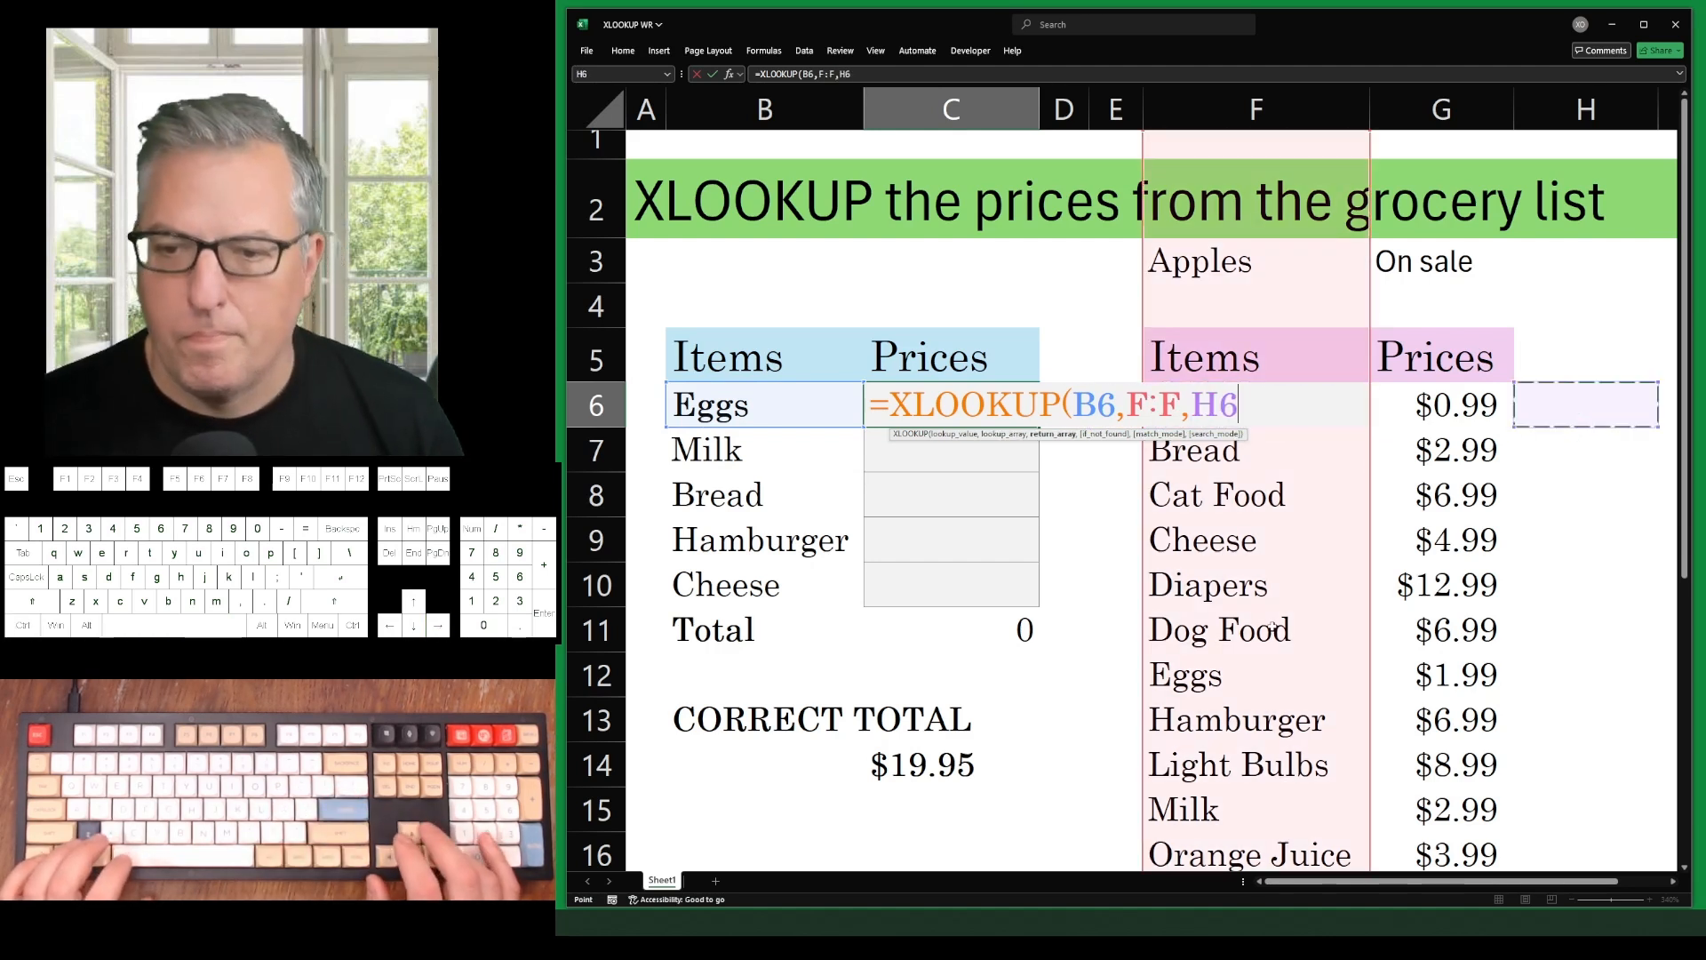
{"action": "key", "text": "Left"}
{"action": "key", "text": "ctrl+space"}
{"action": "key", "text": "Return"}
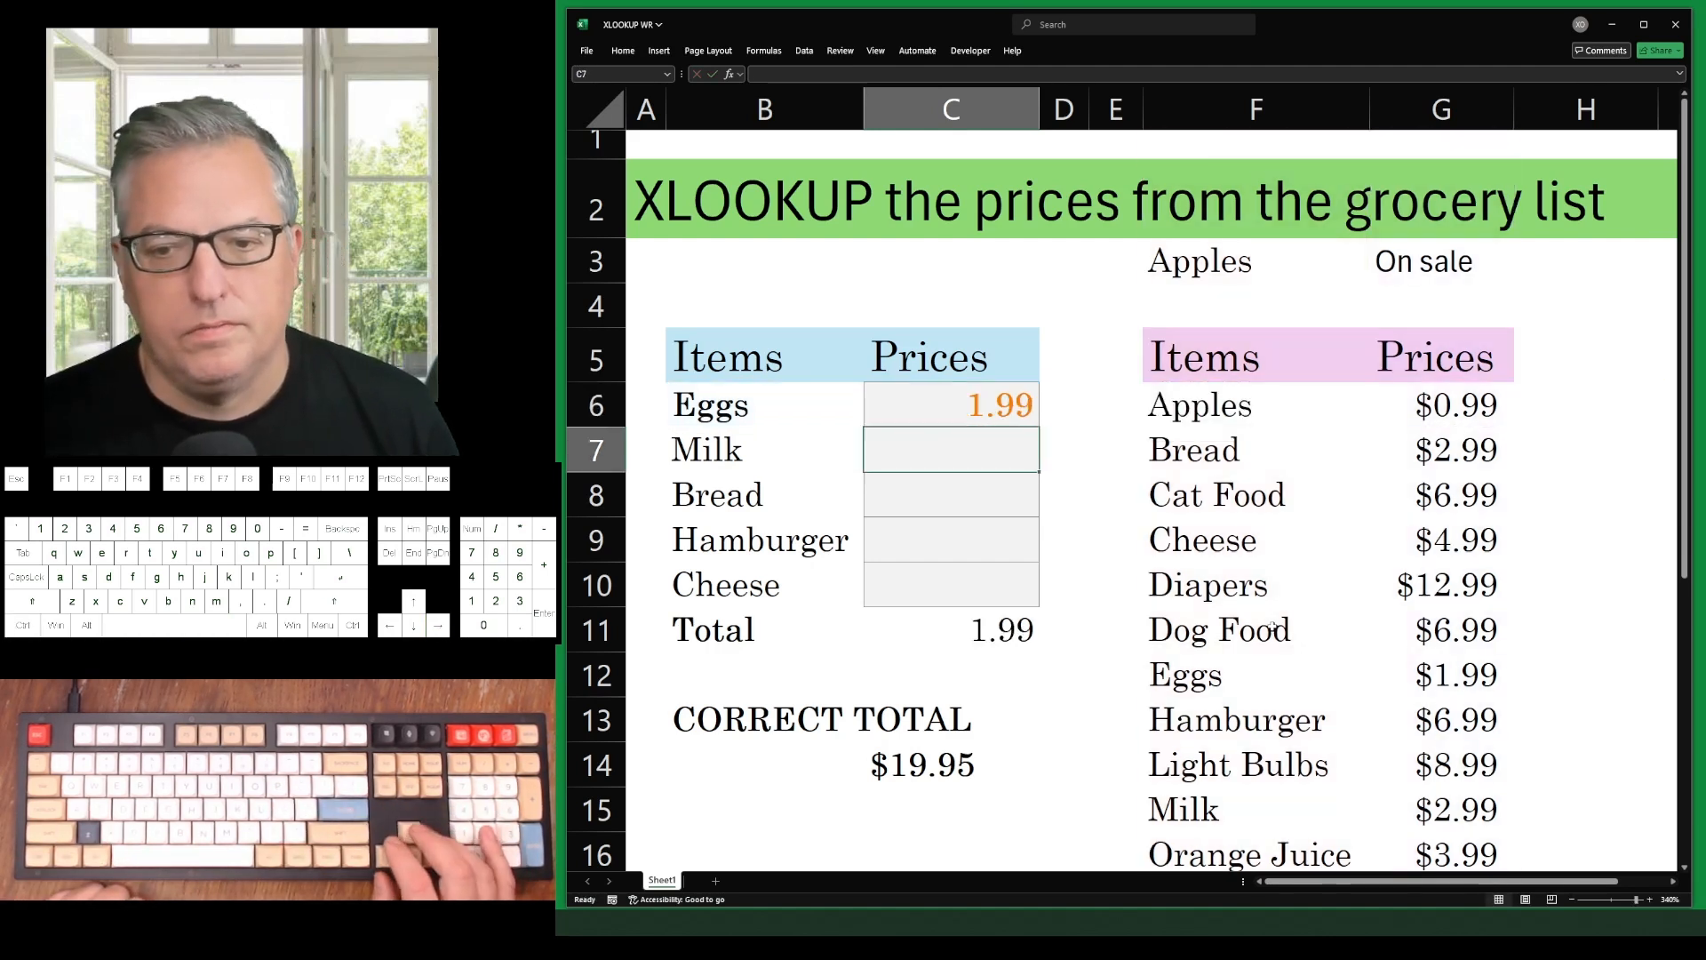
Copy the whole-column XLOOKUP formula from C6 down into C7, C8, C9 and C10
{"action": "key", "text": "ctrl+d"}
{"action": "key", "text": "Down"}
{"action": "key", "text": "ctrl+d"}
{"action": "key", "text": "Down"}
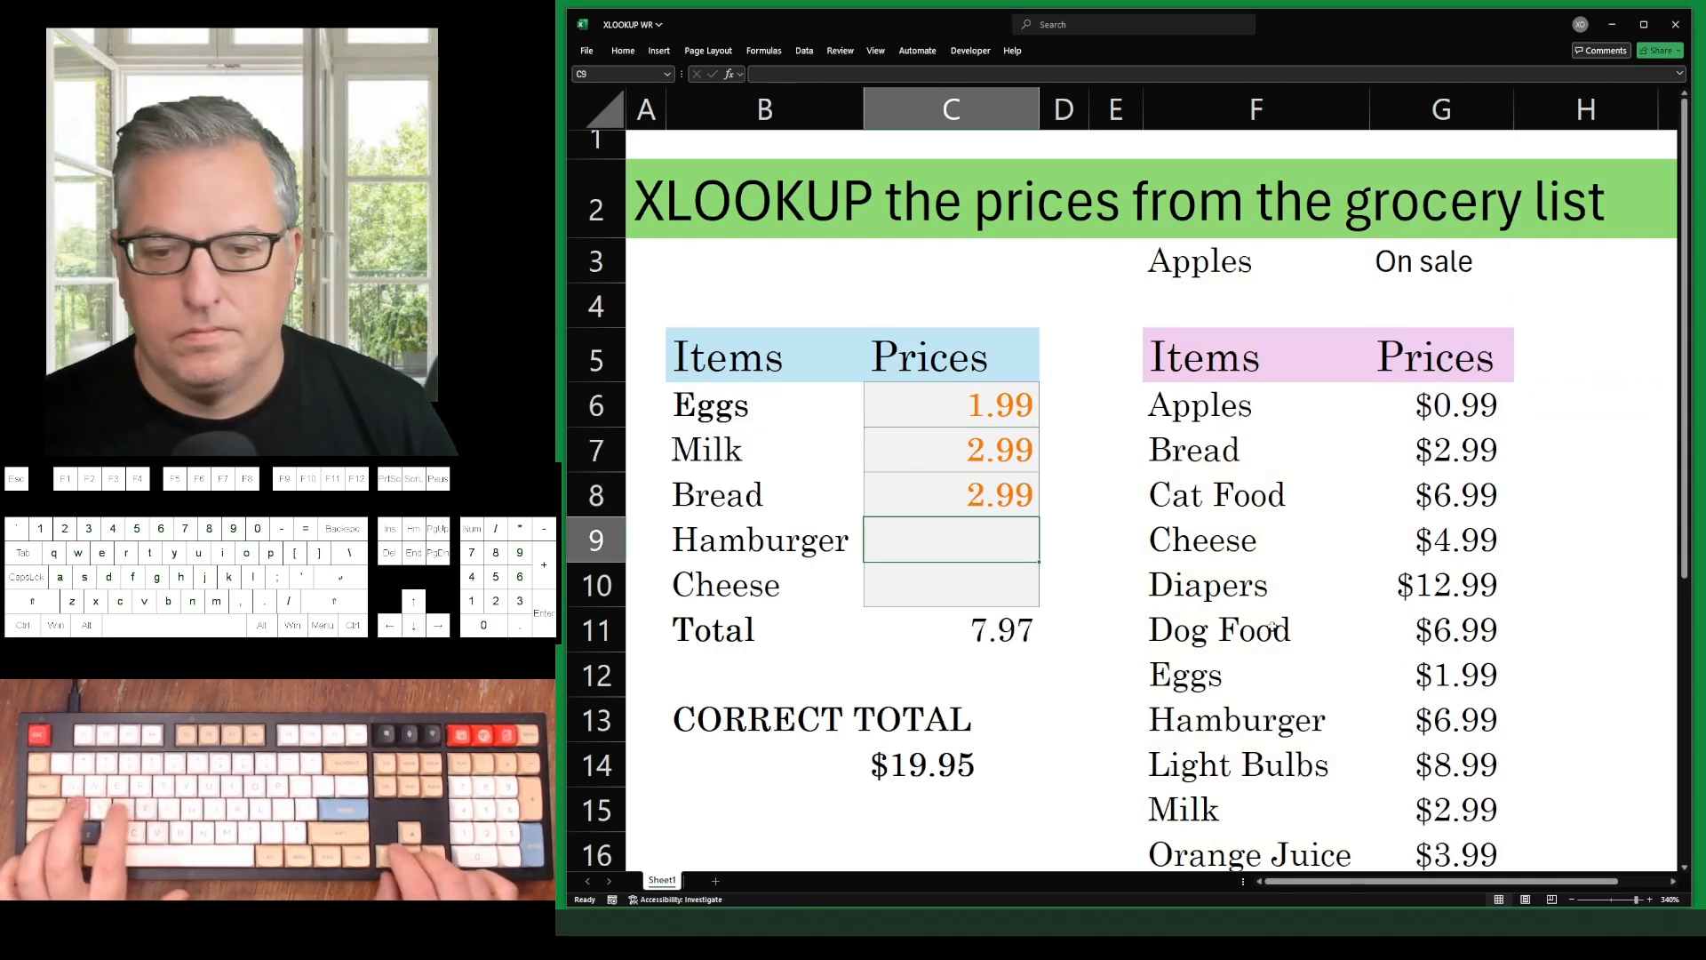
{"action": "key", "text": "ctrl+d"}
{"action": "key", "text": "Down"}
{"action": "key", "text": "ctrl+d"}
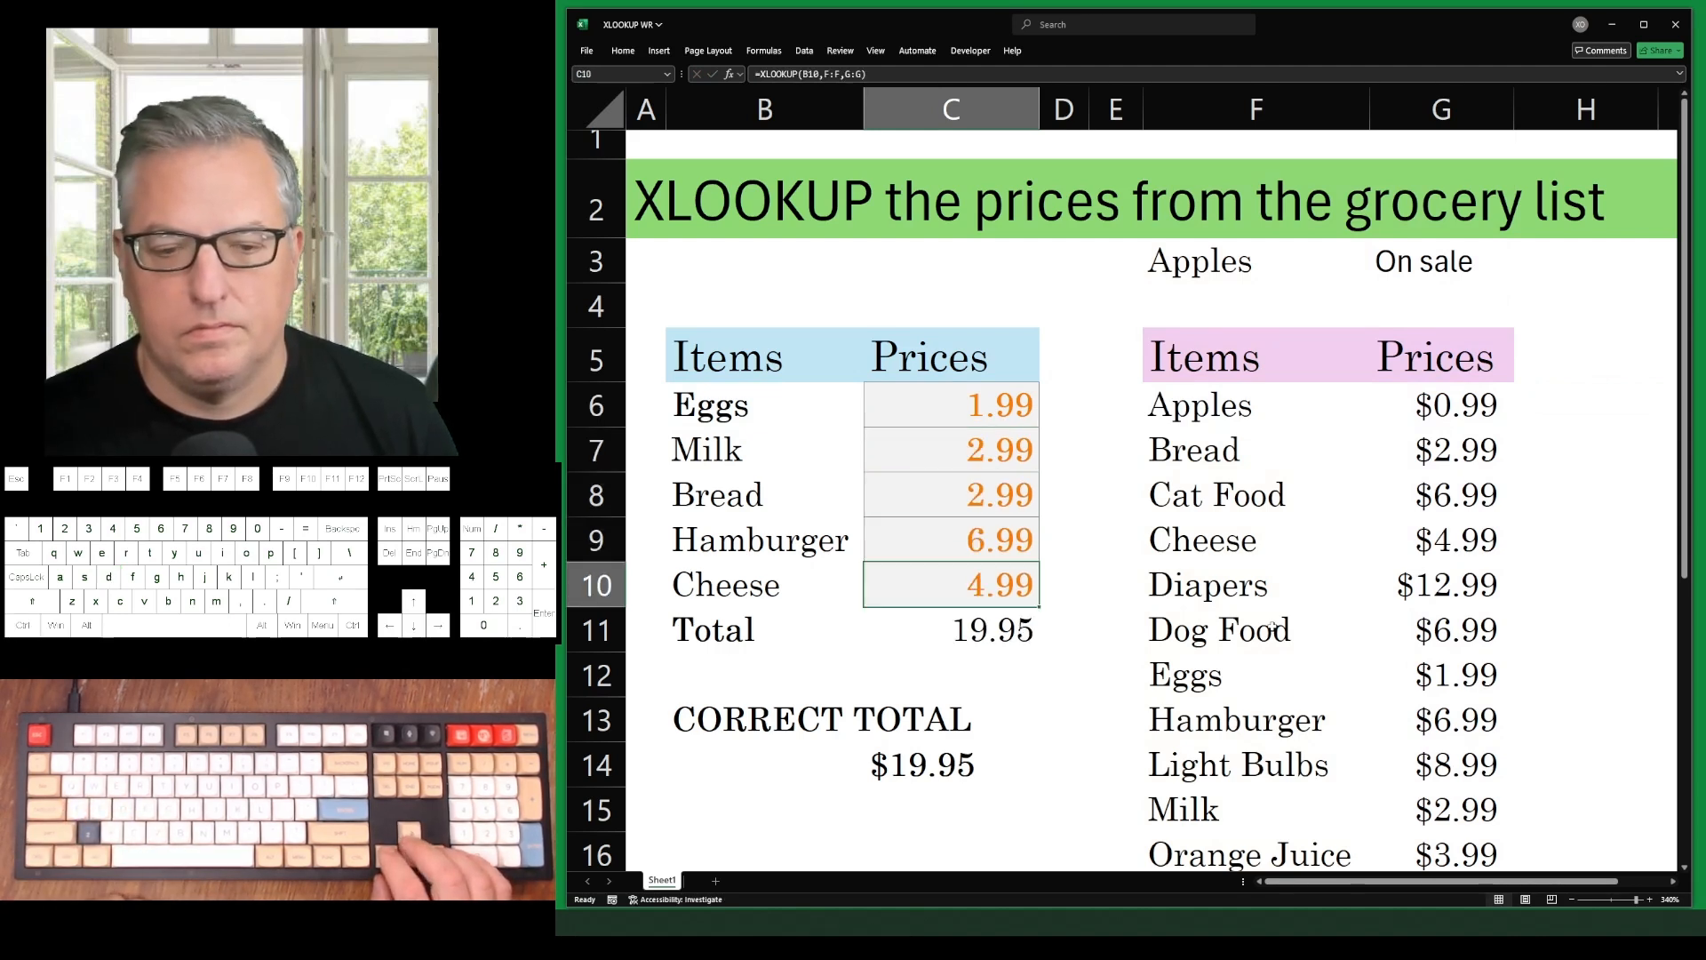
Replace Cheese in B10 with Apples
{"action": "key", "text": "Left"}
{"action": "type", "text": "Appl"}
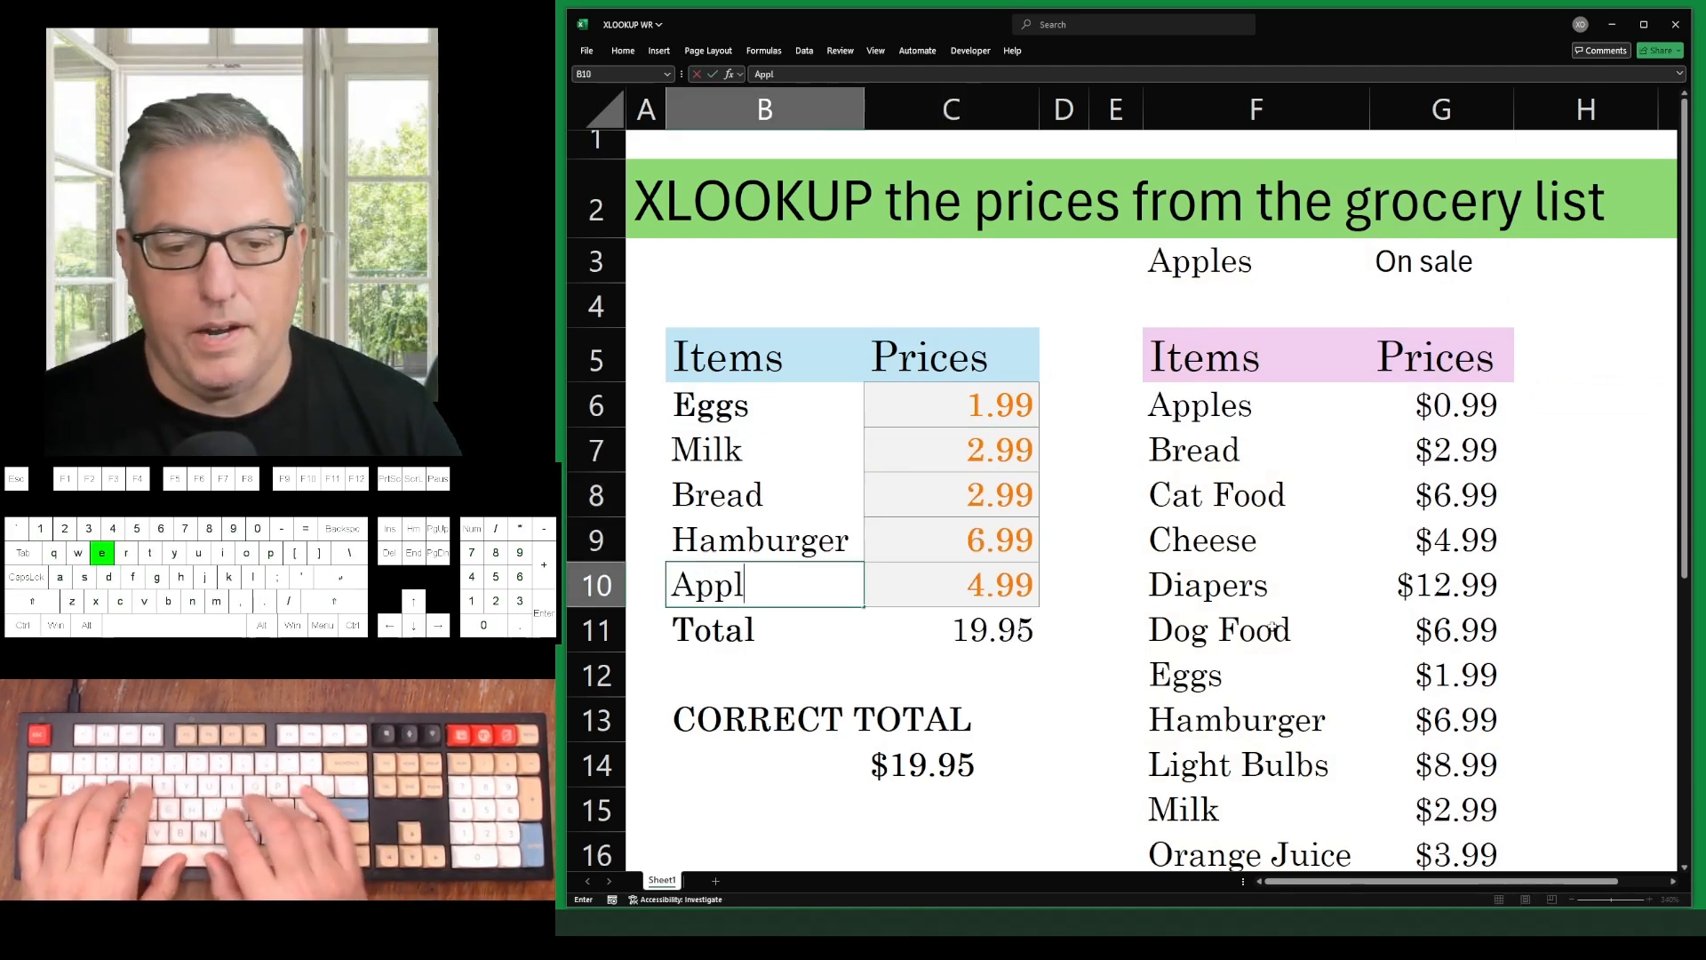
{"action": "type", "text": "es"}
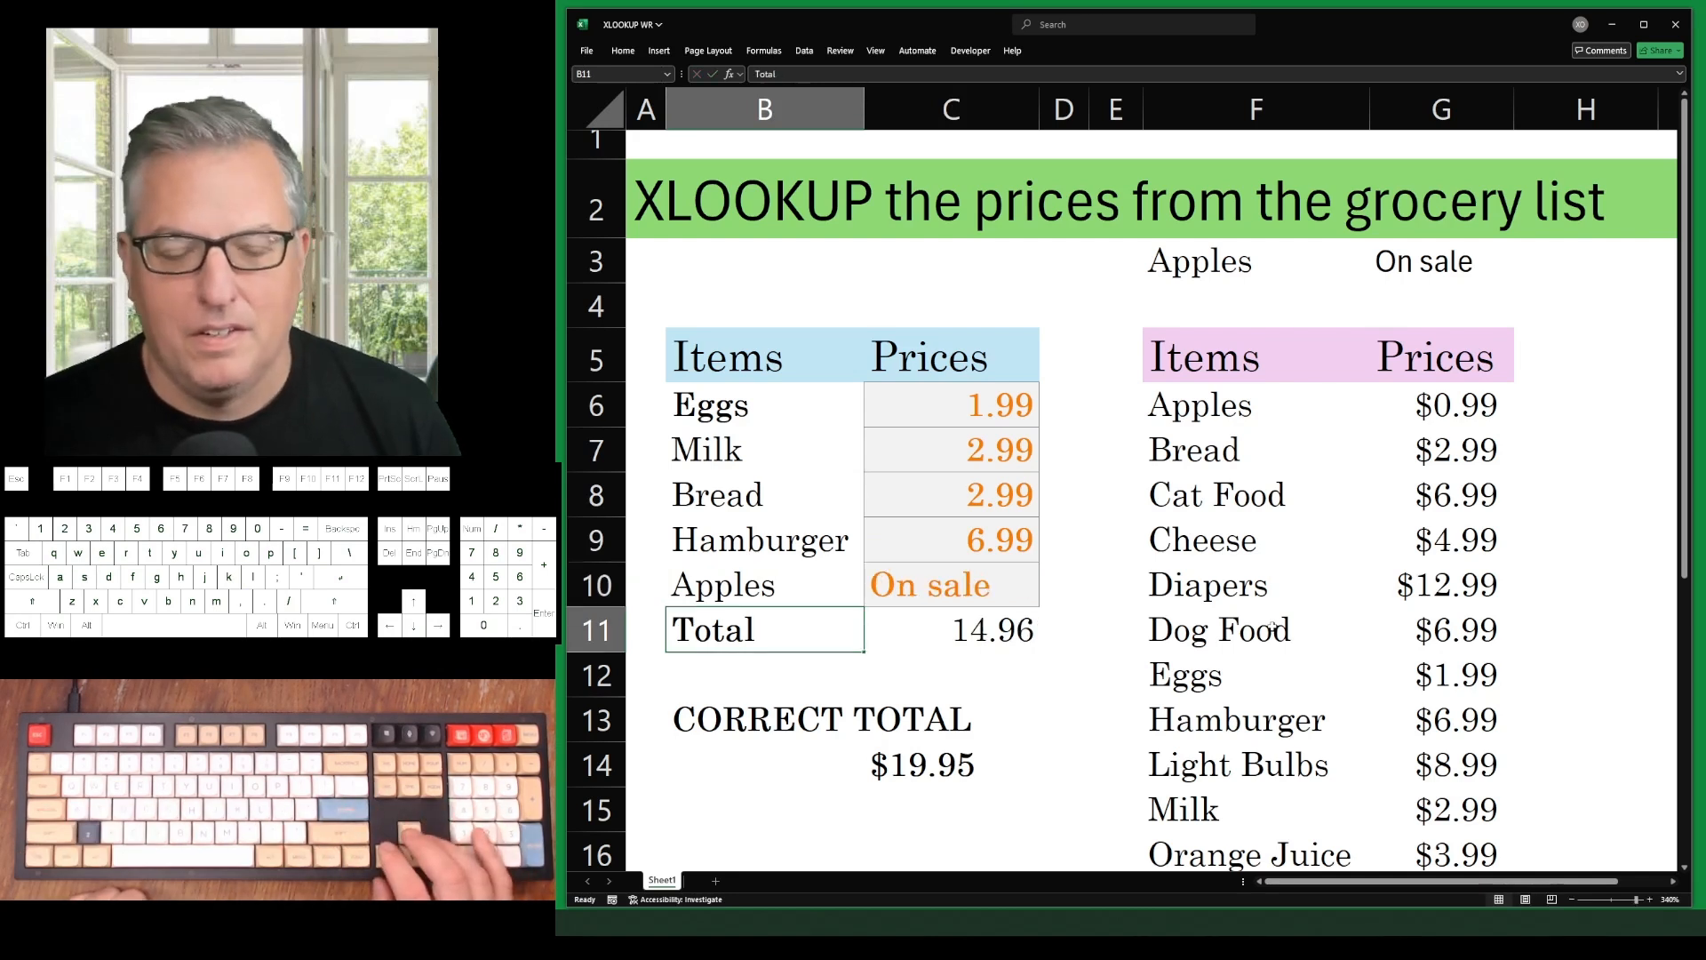
Compare the looked-up price for Apples in C10 with the extra Apples entry above the grocery list in F3:G3
{"action": "key", "text": "Up"}
{"action": "key", "text": "Up"}
{"action": "key", "text": "Up"}
{"action": "key", "text": "Up"}
{"action": "key", "text": "Up"}
{"action": "key", "text": "Up"}
{"action": "key", "text": "Up"}
{"action": "key", "text": "Up"}
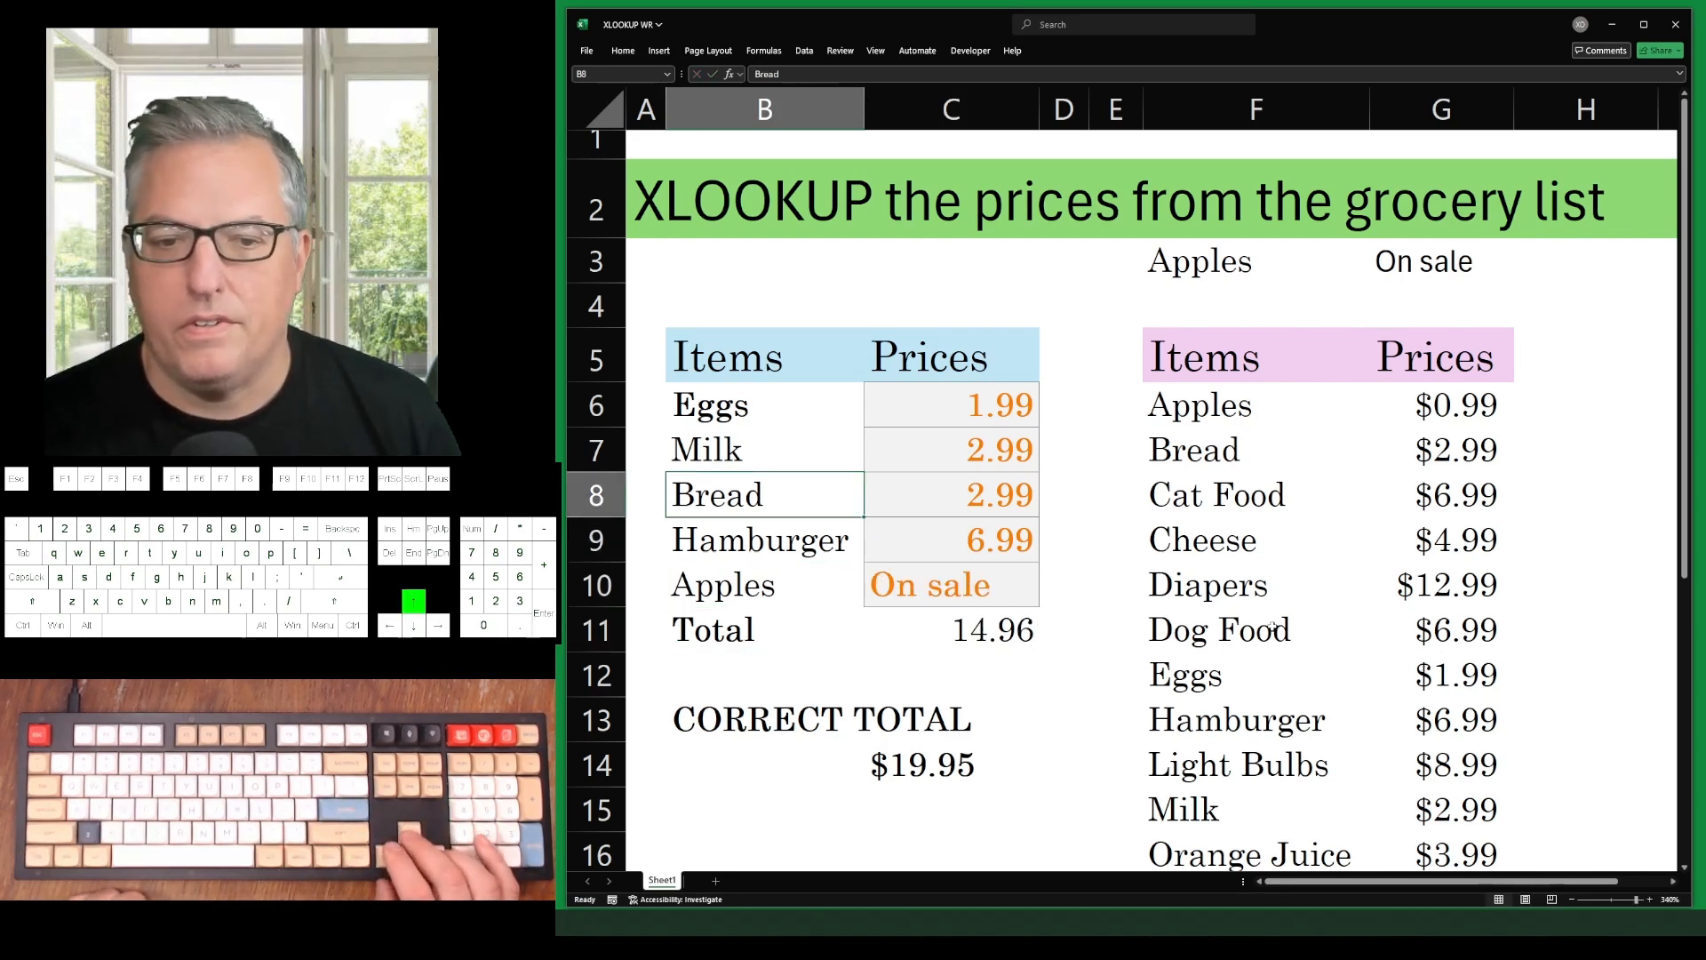
{"action": "key", "text": "Right"}
{"action": "key", "text": "Right"}
{"action": "key", "text": "Right"}
{"action": "key", "text": "Right"}
{"action": "key", "text": "Right"}
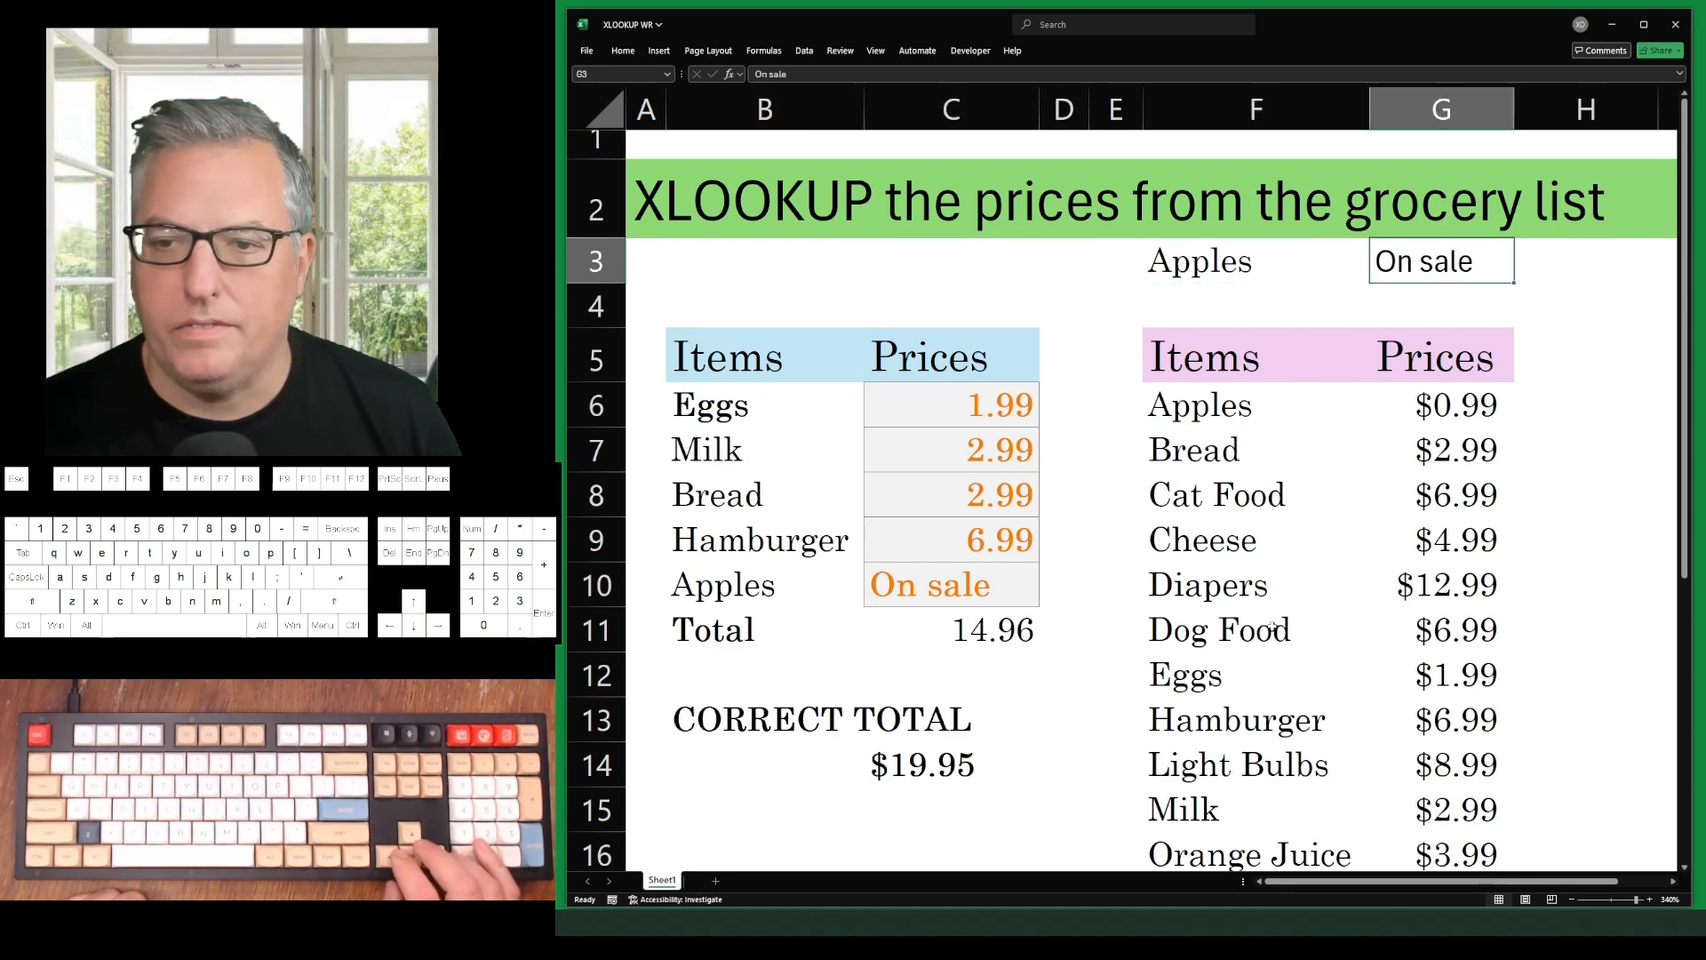
{"action": "key", "text": "Left"}
{"action": "key", "text": "Left"}
{"action": "key", "text": "Left"}
{"action": "key", "text": "Left"}
{"action": "key", "text": "Down"}
{"action": "key", "text": "Down"}
{"action": "key", "text": "Down"}
{"action": "key", "text": "Down"}
{"action": "key", "text": "Down"}
{"action": "key", "text": "Down"}
{"action": "key", "text": "Down"}
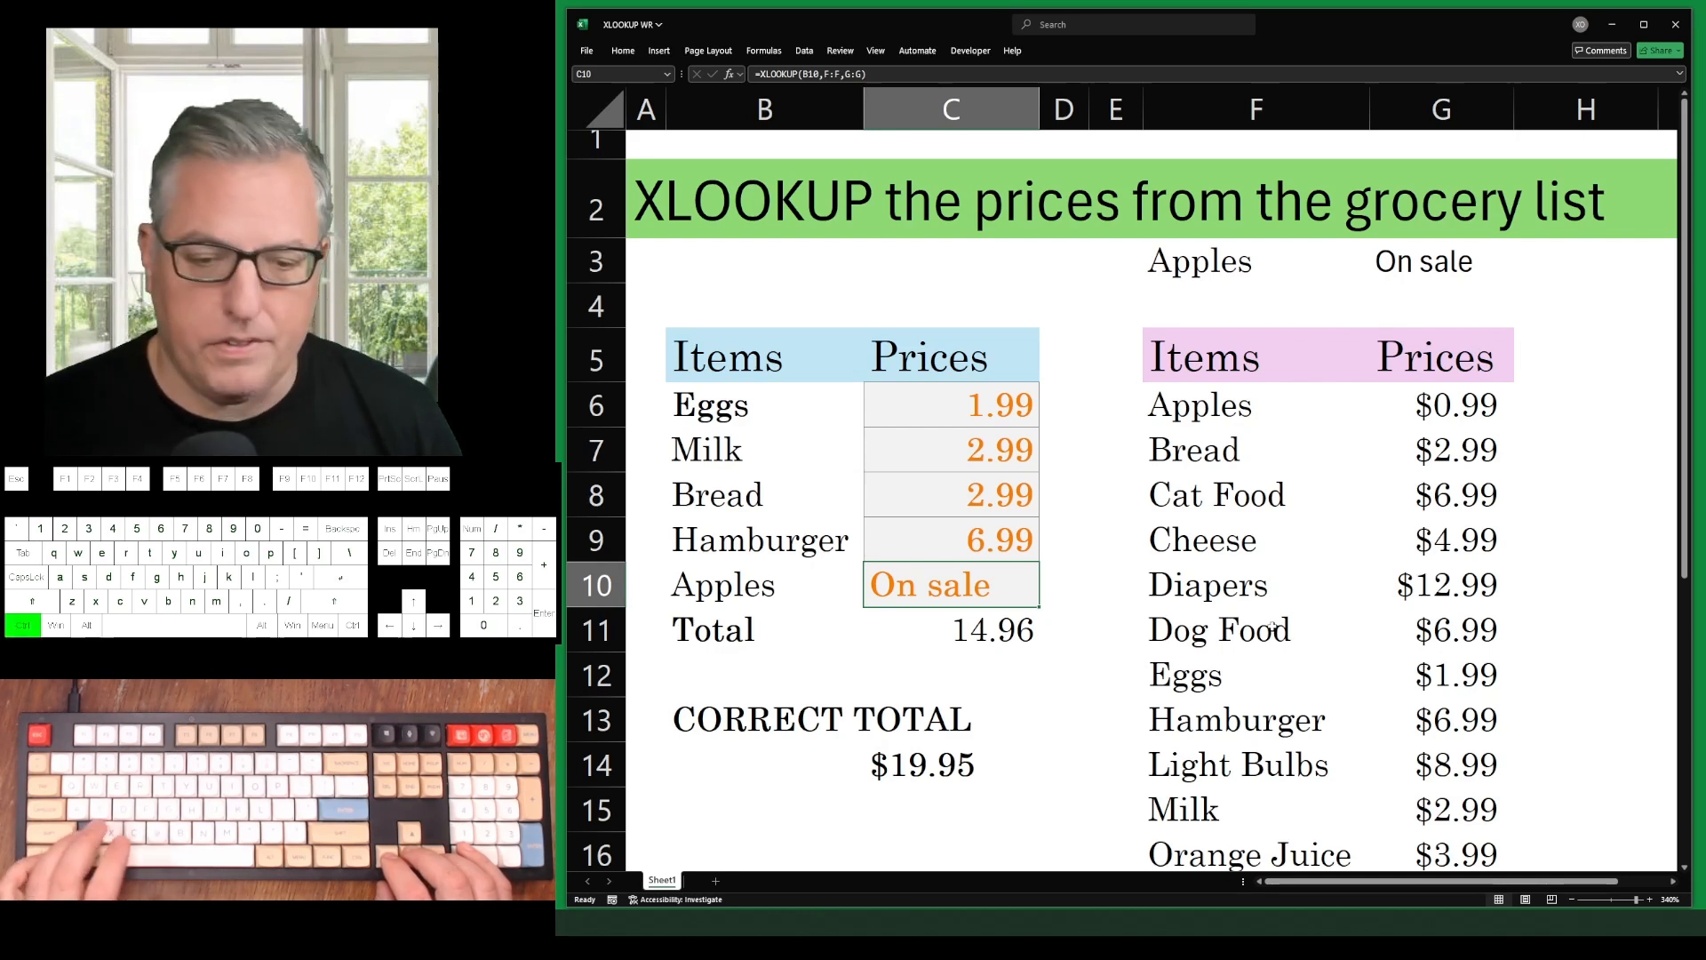
Undo the item change in B10 and clear the price formulas from C6:C10
{"action": "key", "text": "ctrl+z"}
{"action": "key", "text": "Right"}
{"action": "key", "text": "ctrl+shift+Up"}
{"action": "key", "text": "shift+Down"}
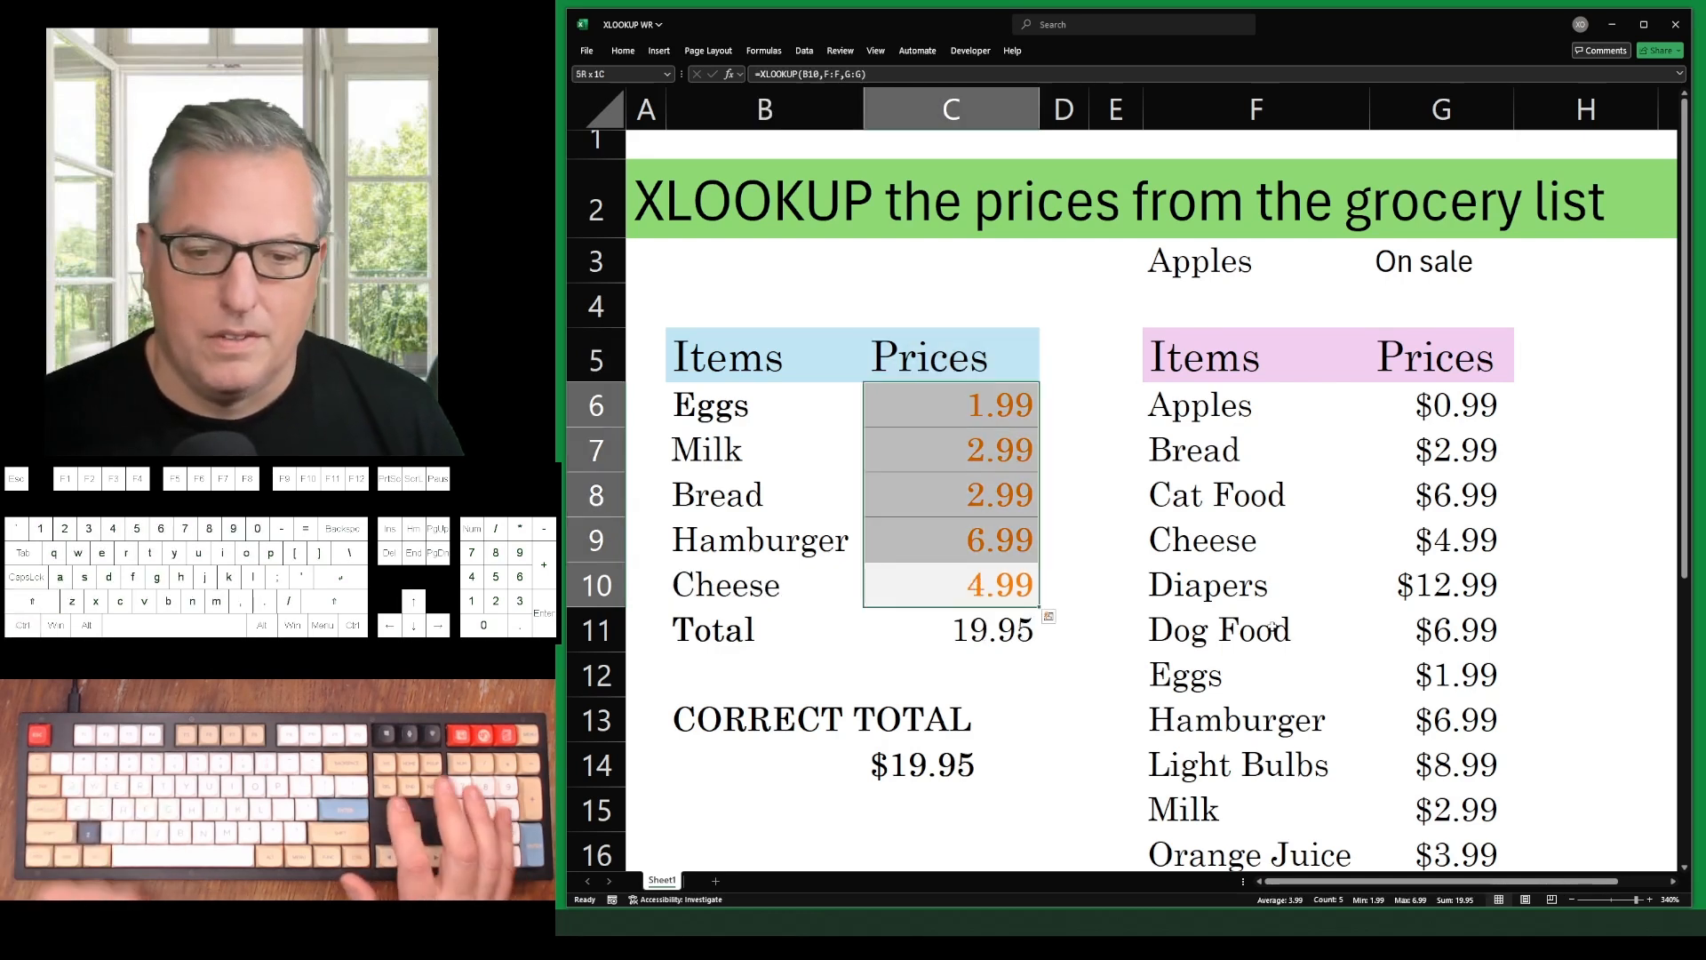
{"action": "key", "text": "Delete"}
Copy Cheese from B10 into F3 above the grocery list, replacing Apples
{"action": "key", "text": "Left"}
{"action": "key", "text": "ctrl+c"}
{"action": "key", "text": "ctrl+Right"}
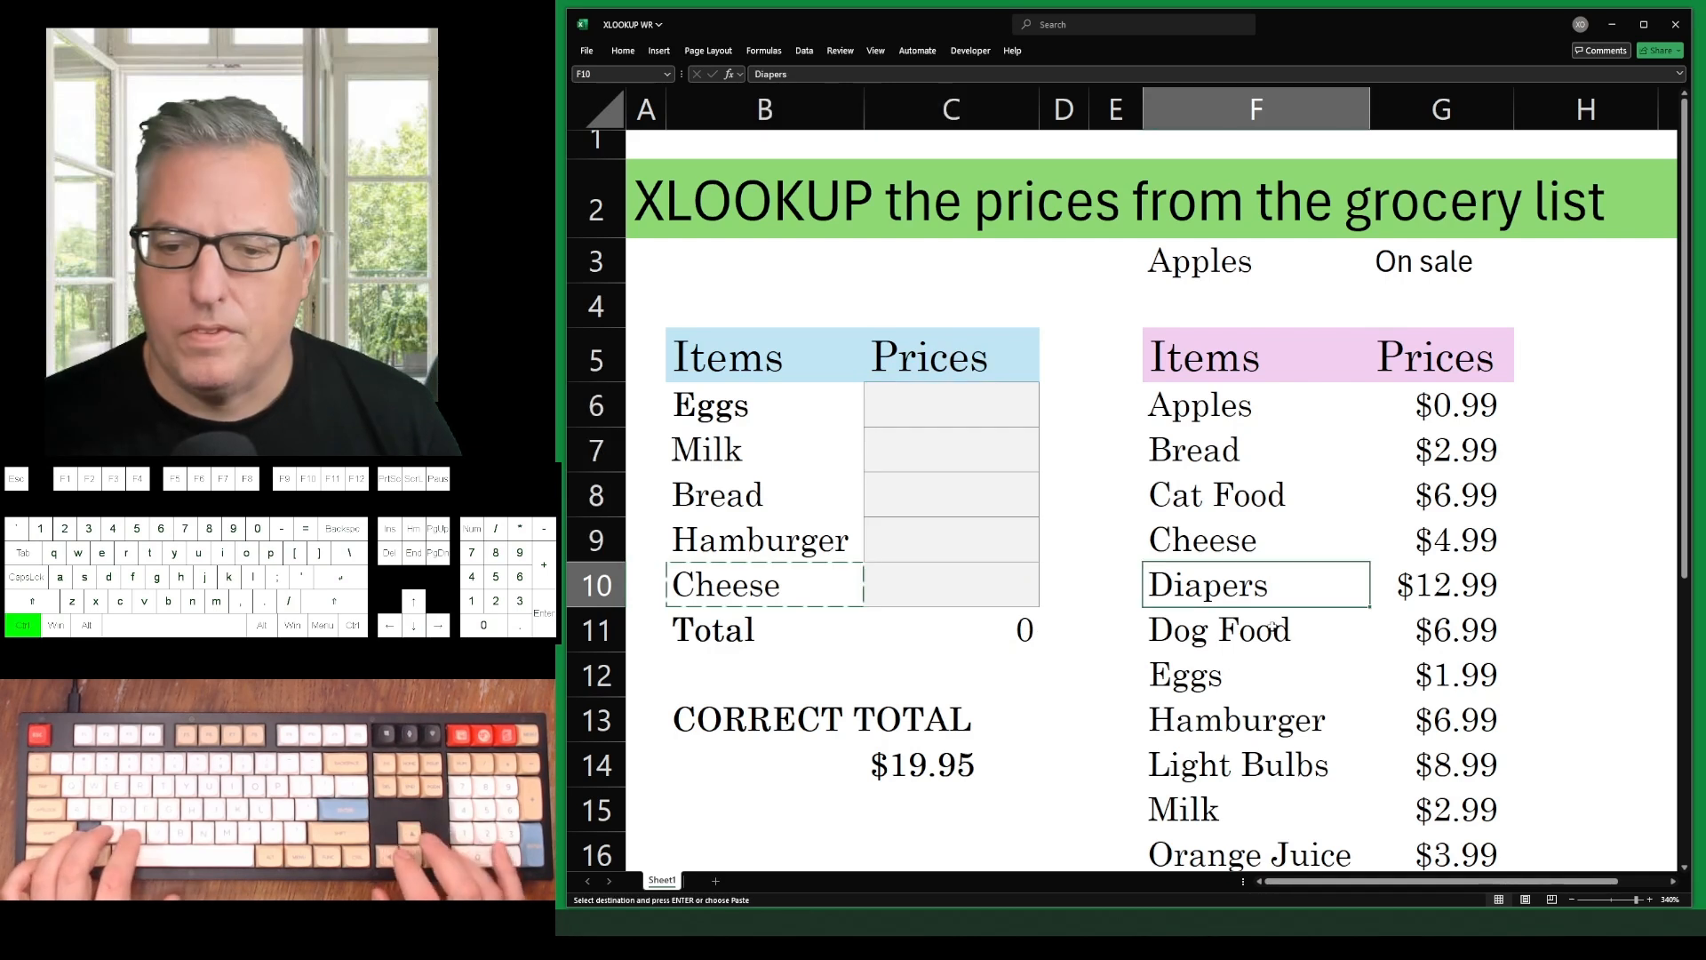
{"action": "key", "text": "ctrl+Up"}
{"action": "key", "text": "Up"}
{"action": "key", "text": "Up"}
{"action": "key", "text": "ctrl+v"}
Begin an XLOOKUP formula in C6 with B6 as the lookup value
{"action": "key", "text": "Left"}
{"action": "key", "text": "Left"}
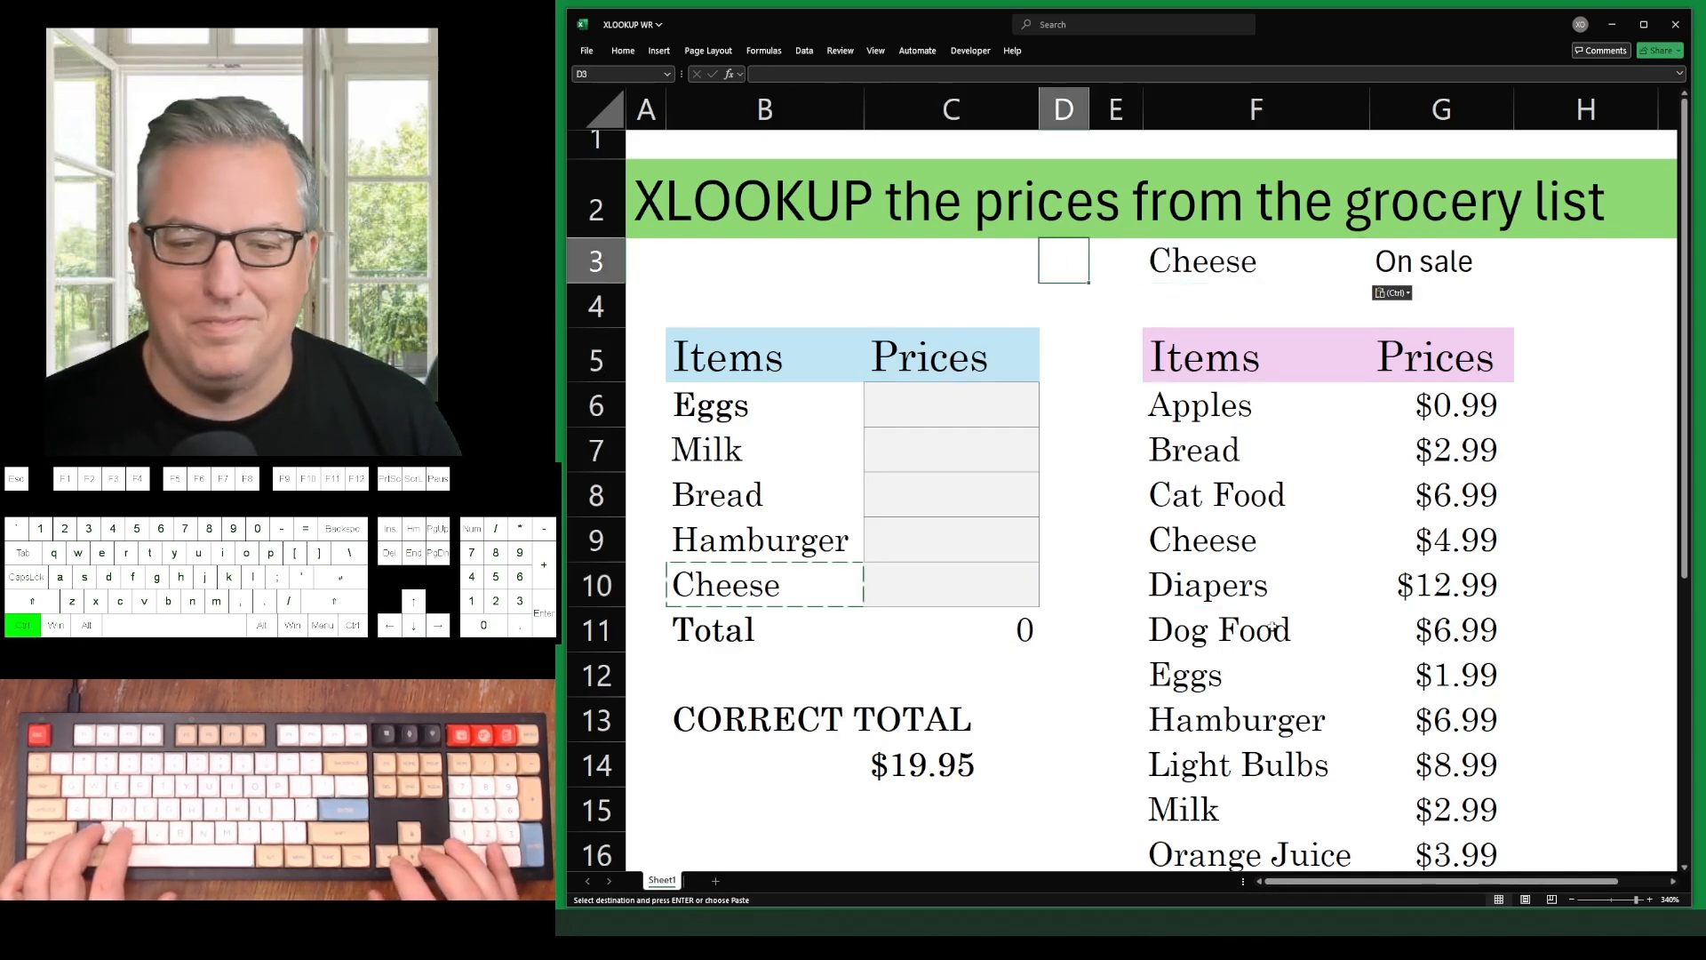
{"action": "key", "text": "ctrl"}
{"action": "key", "text": "Escape"}
{"action": "key", "text": "Left"}
{"action": "key", "text": "ctrl+Down"}
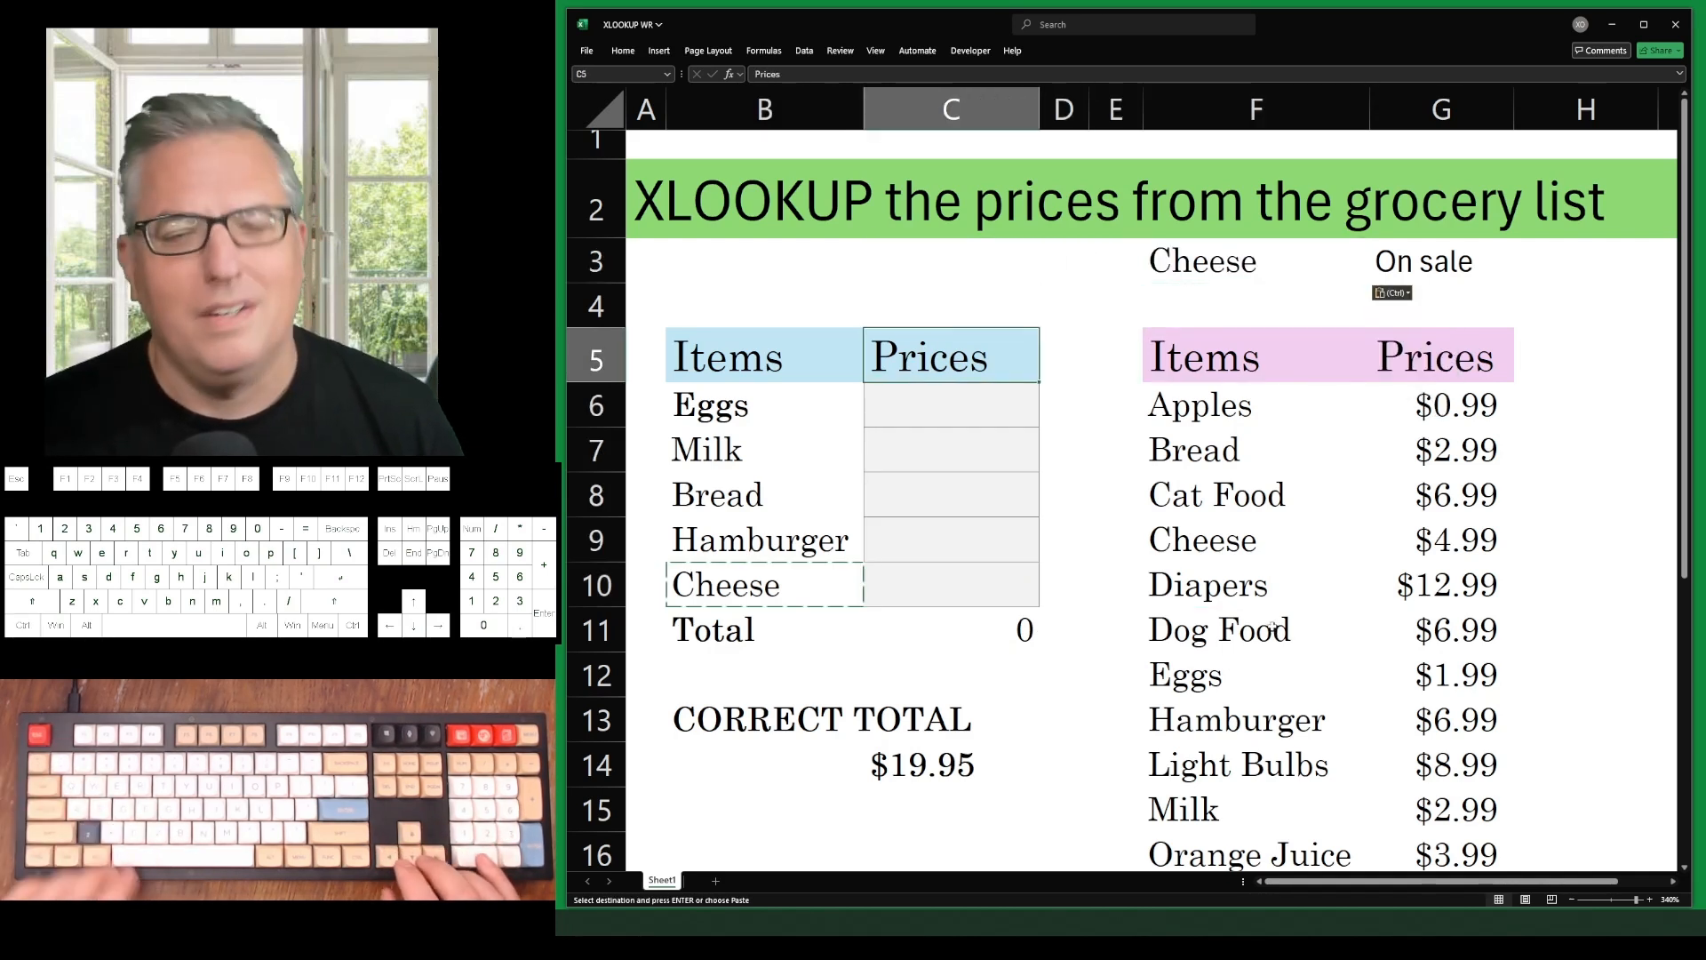
{"action": "key", "text": "Down"}
{"action": "type", "text": "=xl"}
{"action": "key", "text": "Tab"}
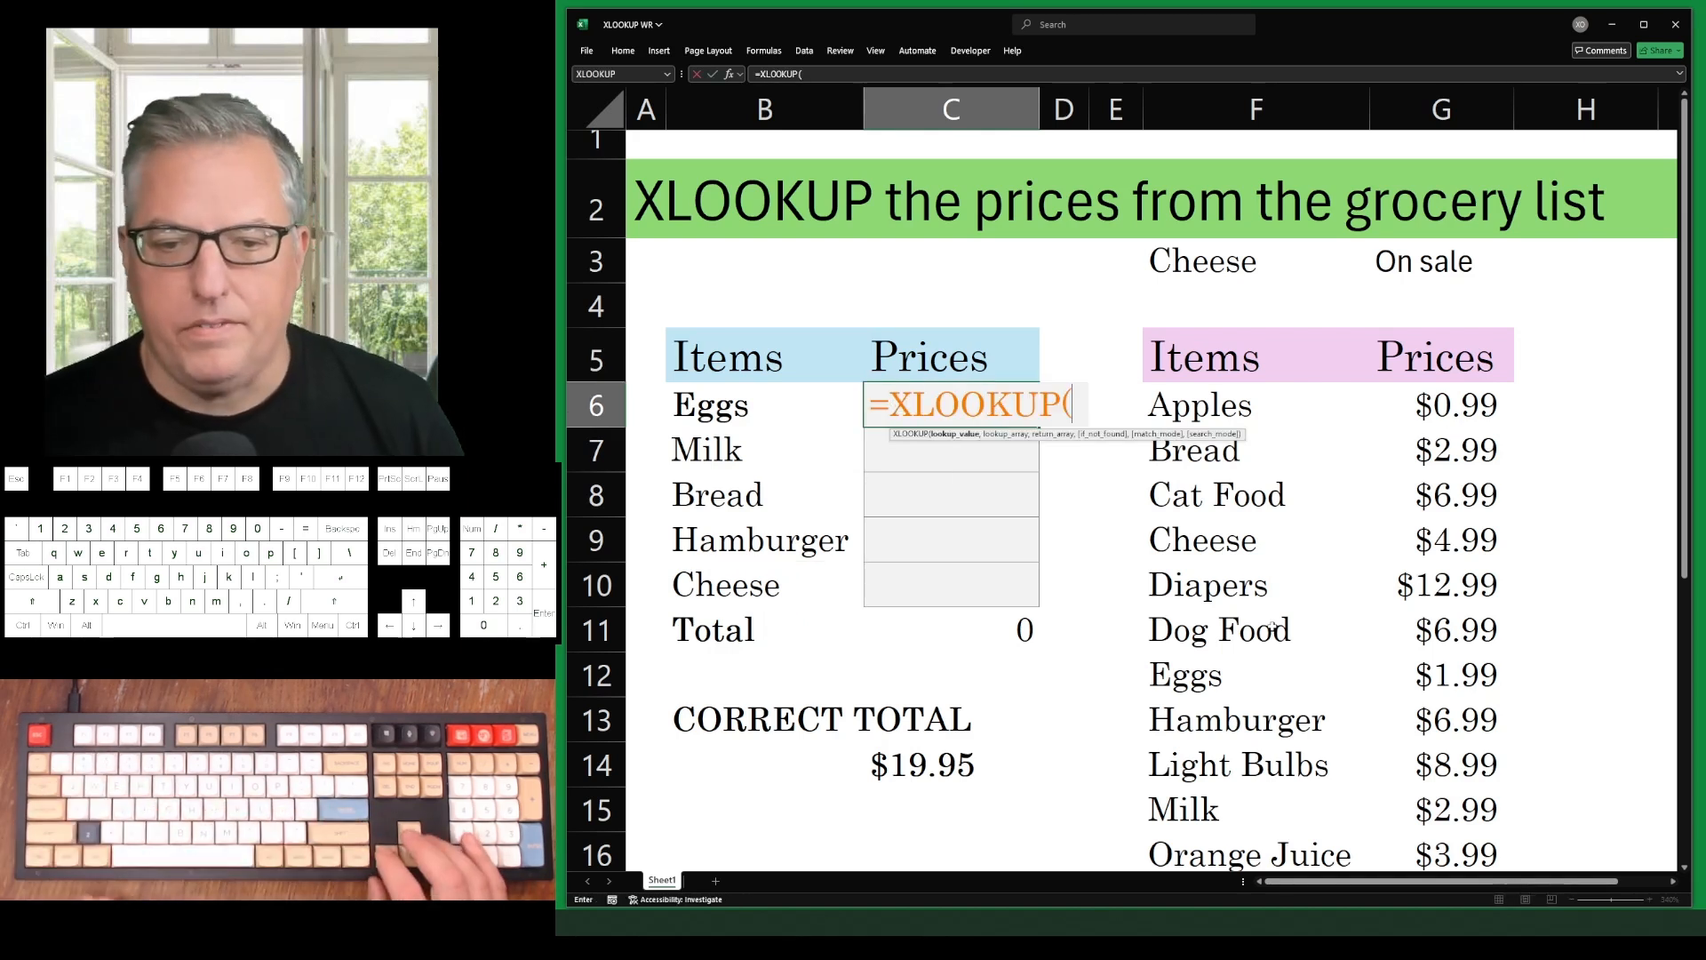
{"action": "key", "text": "Left"}
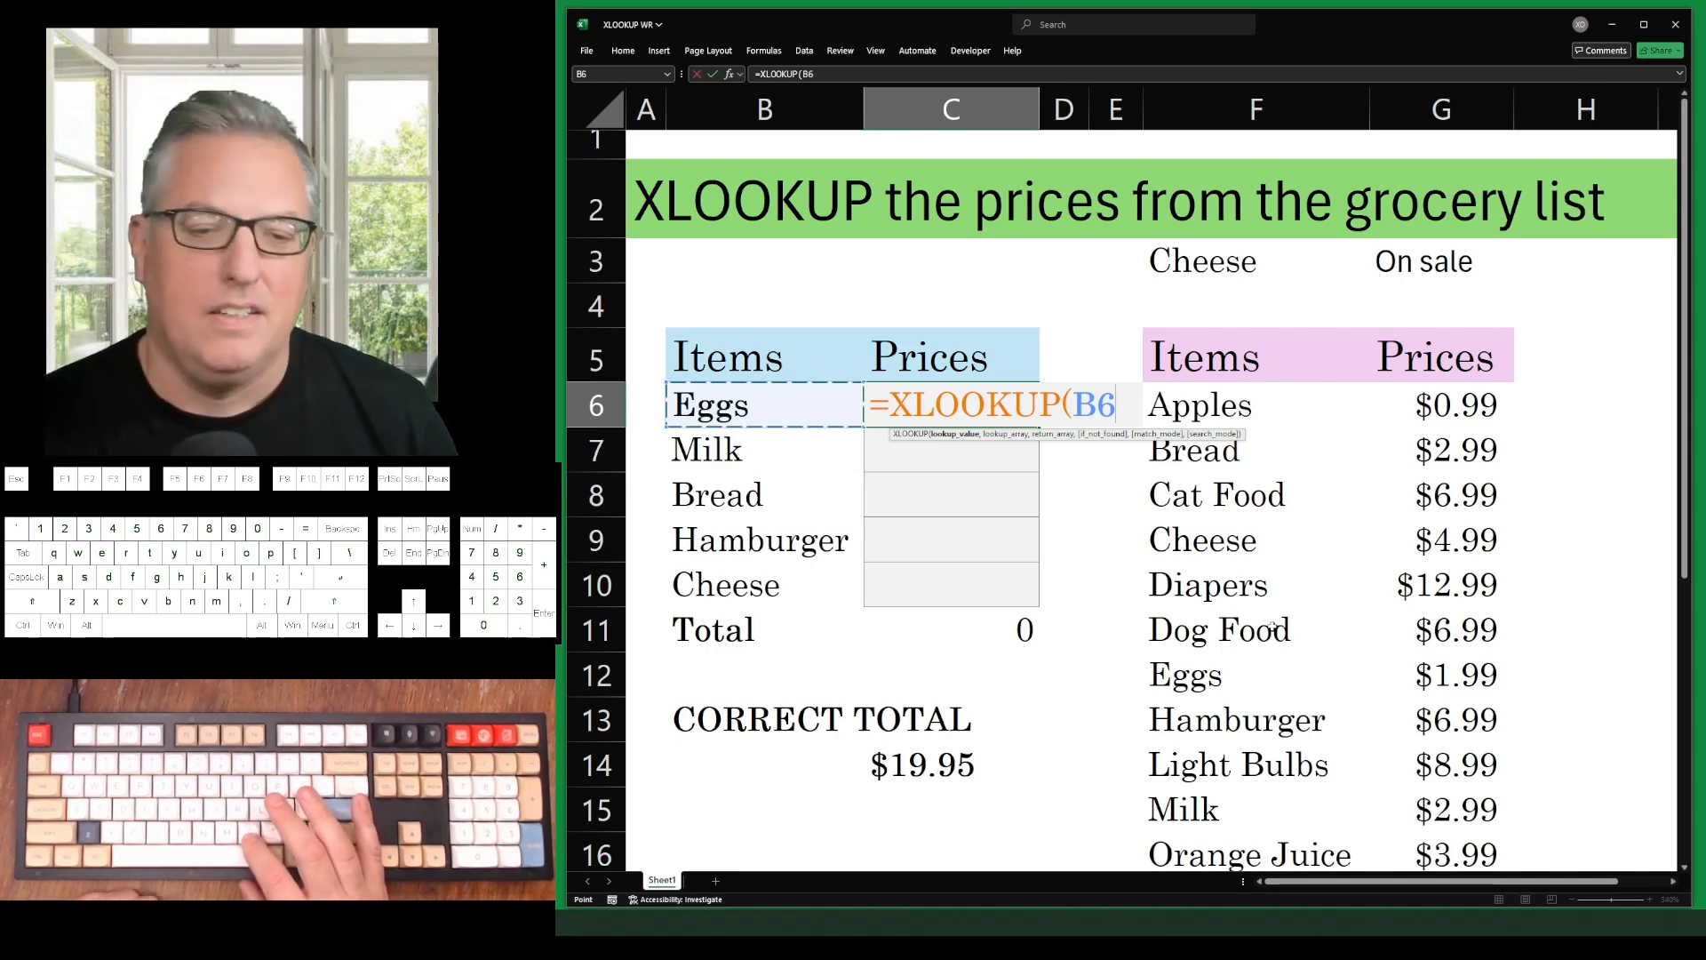
Set the grocery item names F6:F21 as the lookup array of the XLOOKUP formula in C6
{"action": "type", "text": ","}
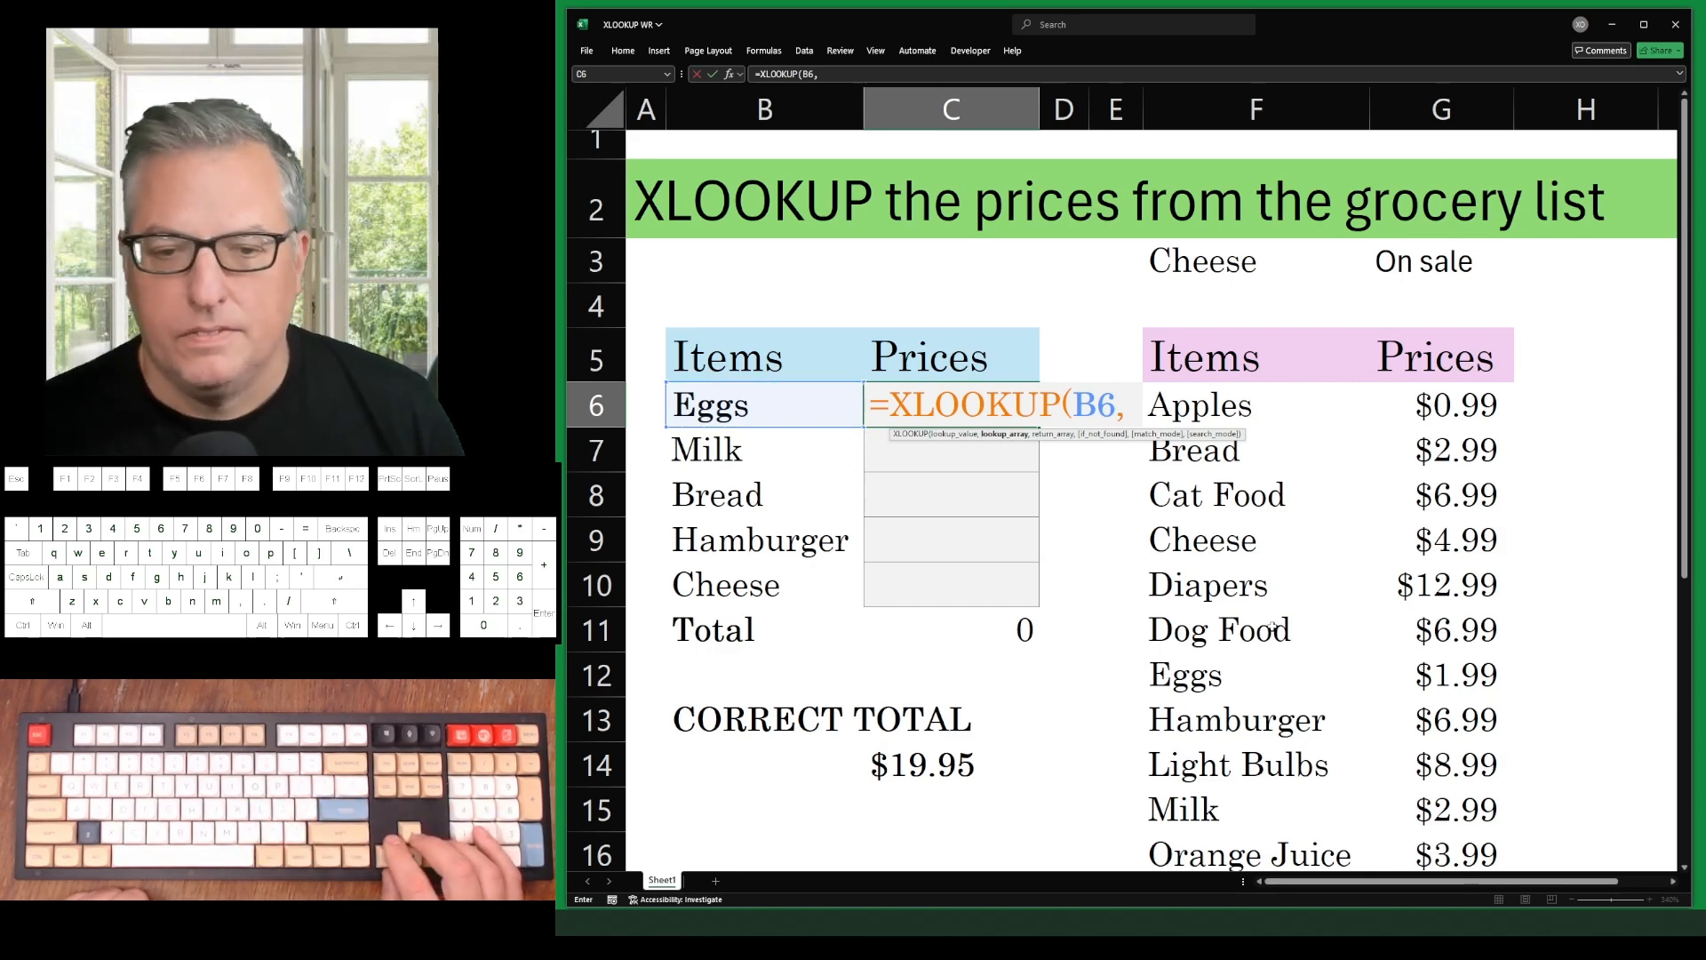
{"action": "key", "text": "Right"}
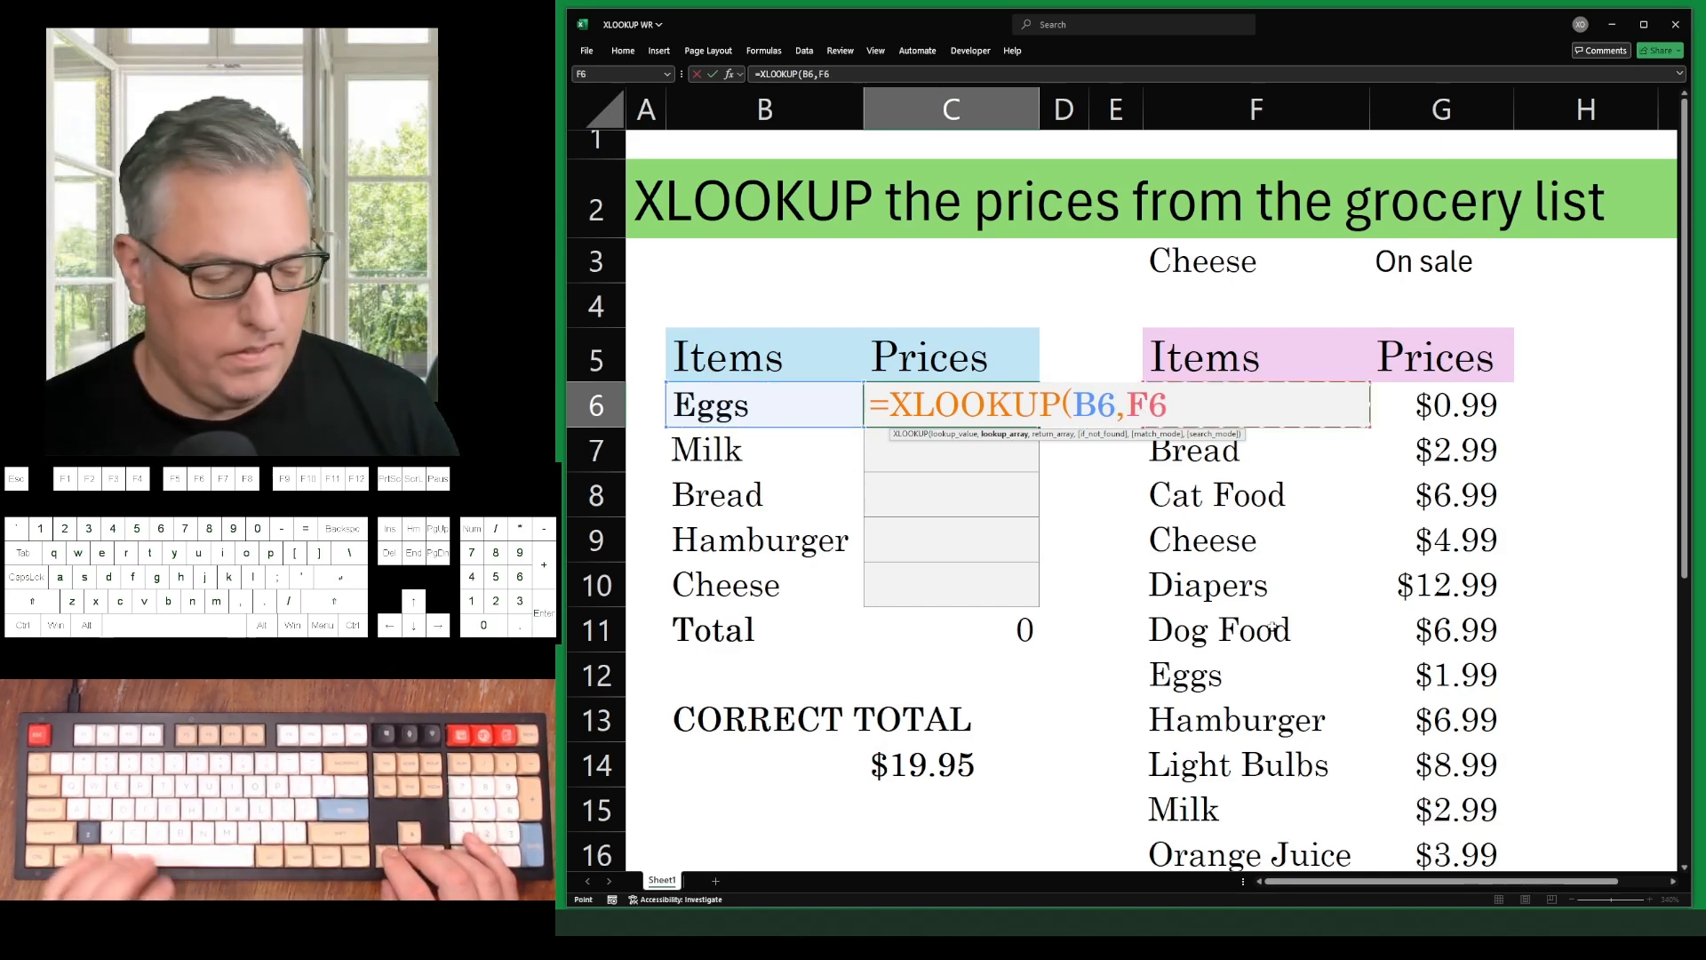
{"action": "key", "text": "ctrl+shift+Down"}
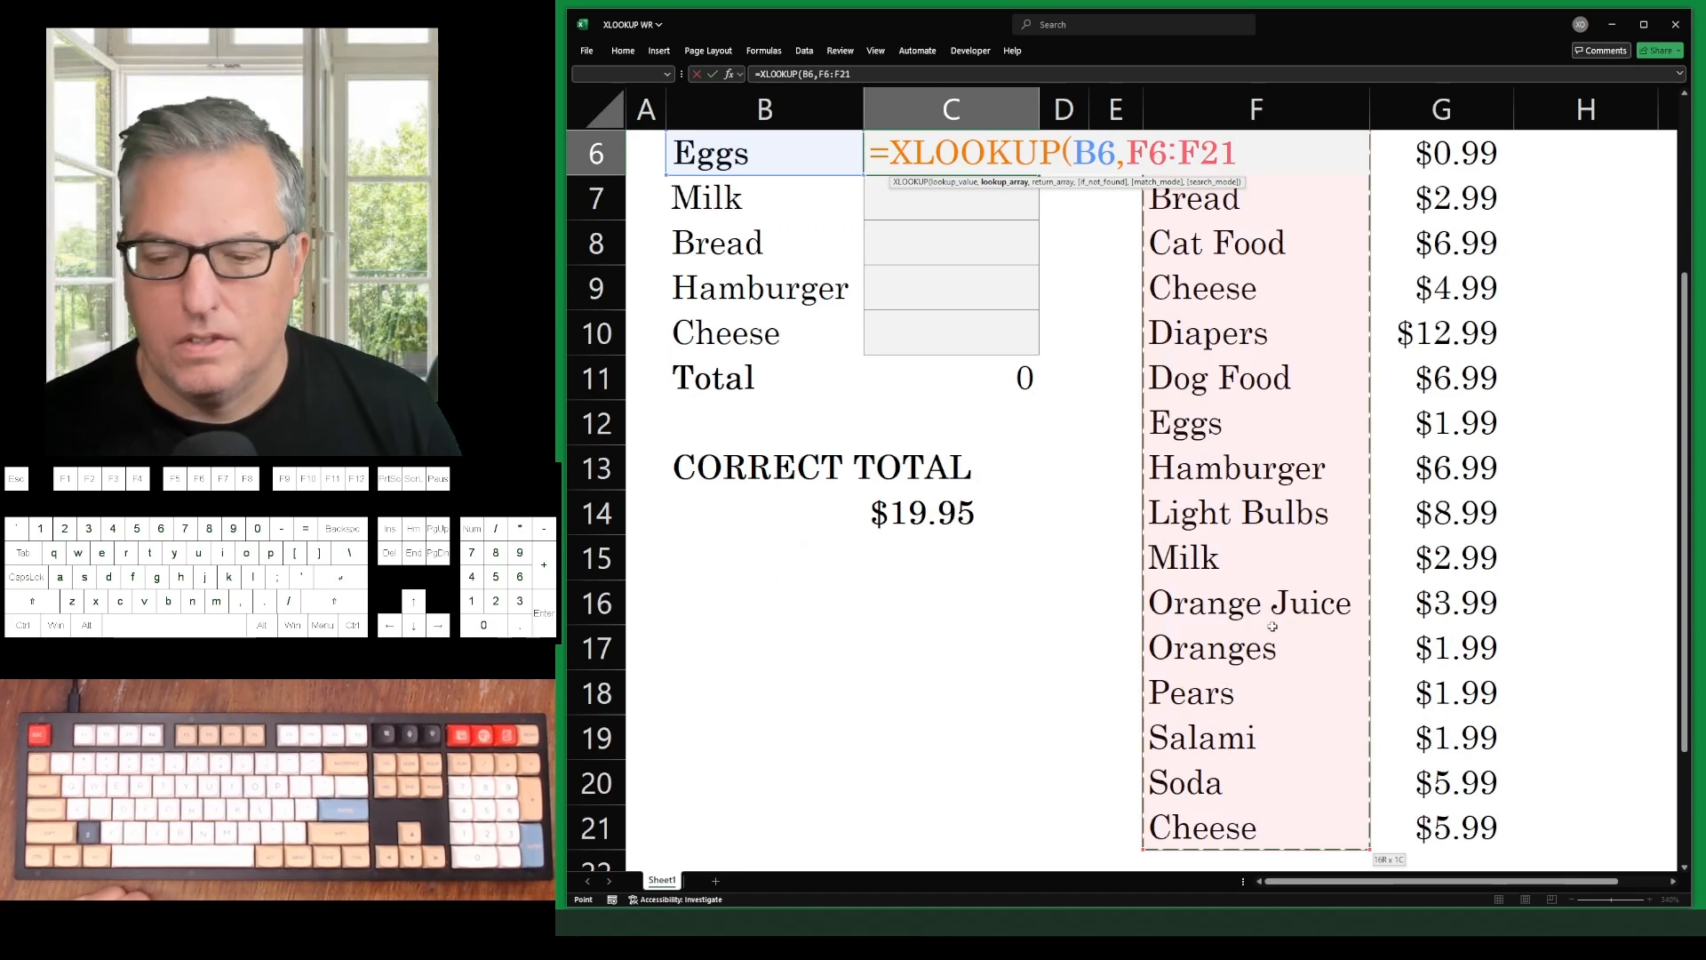
{"action": "key", "text": "Up"}
{"action": "key", "text": "Up"}
{"action": "key", "text": "Up"}
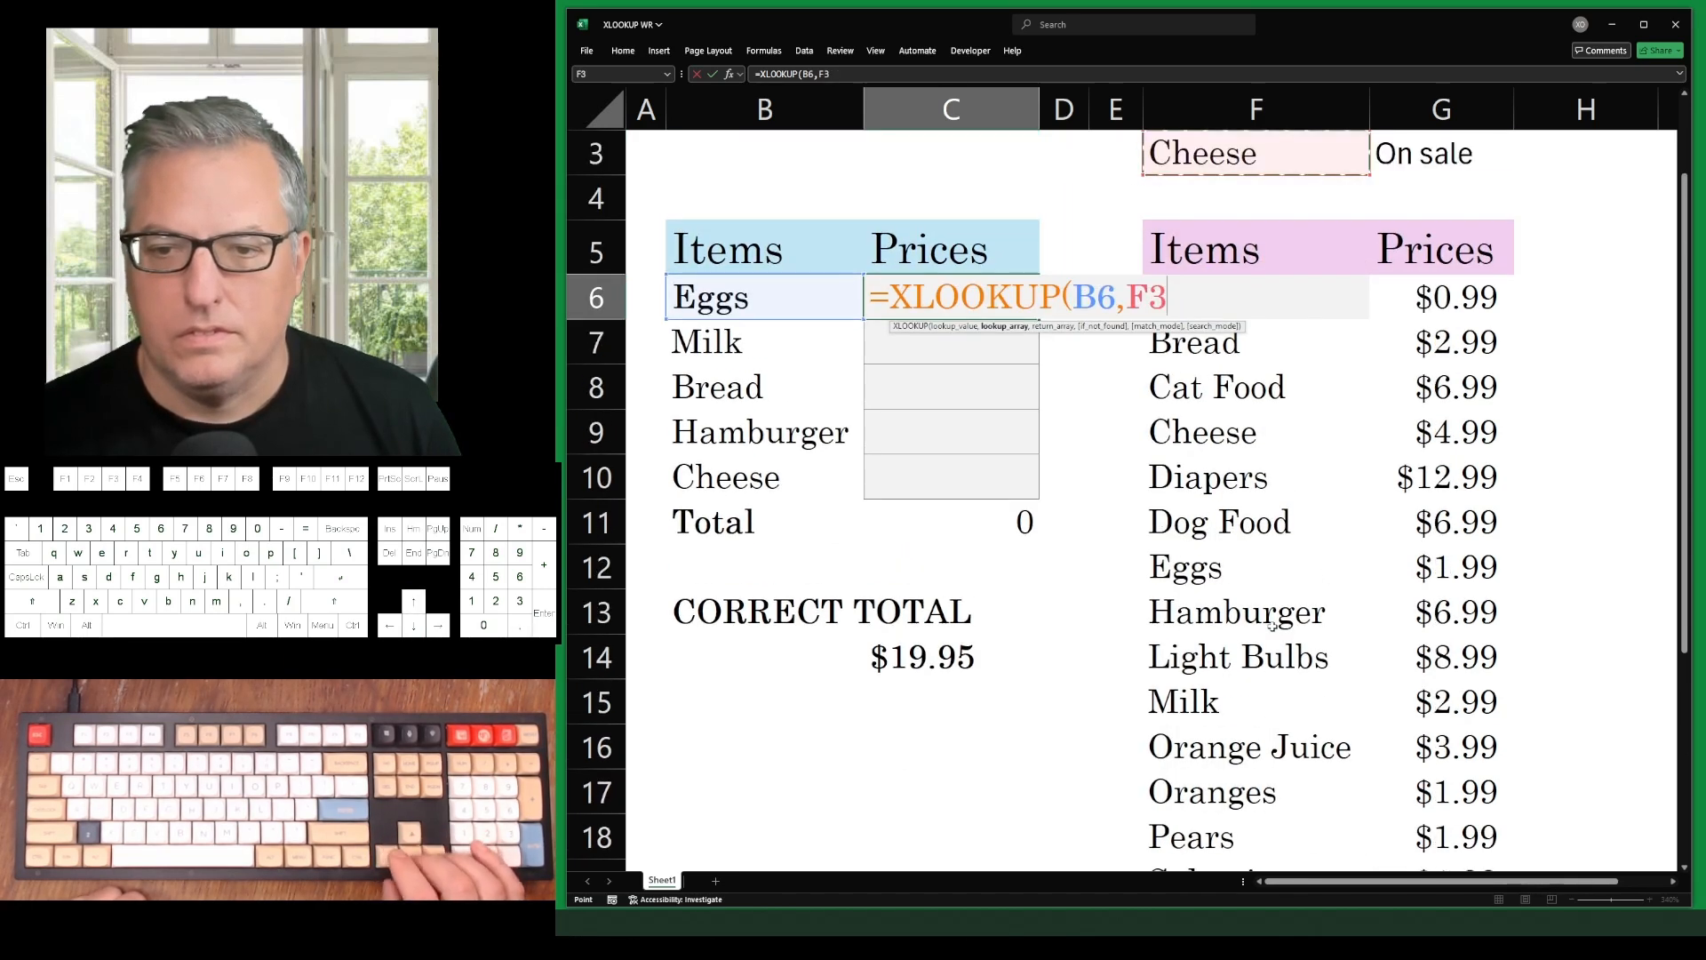
{"action": "key", "text": "Down"}
{"action": "key", "text": "Down"}
{"action": "key", "text": "Down"}
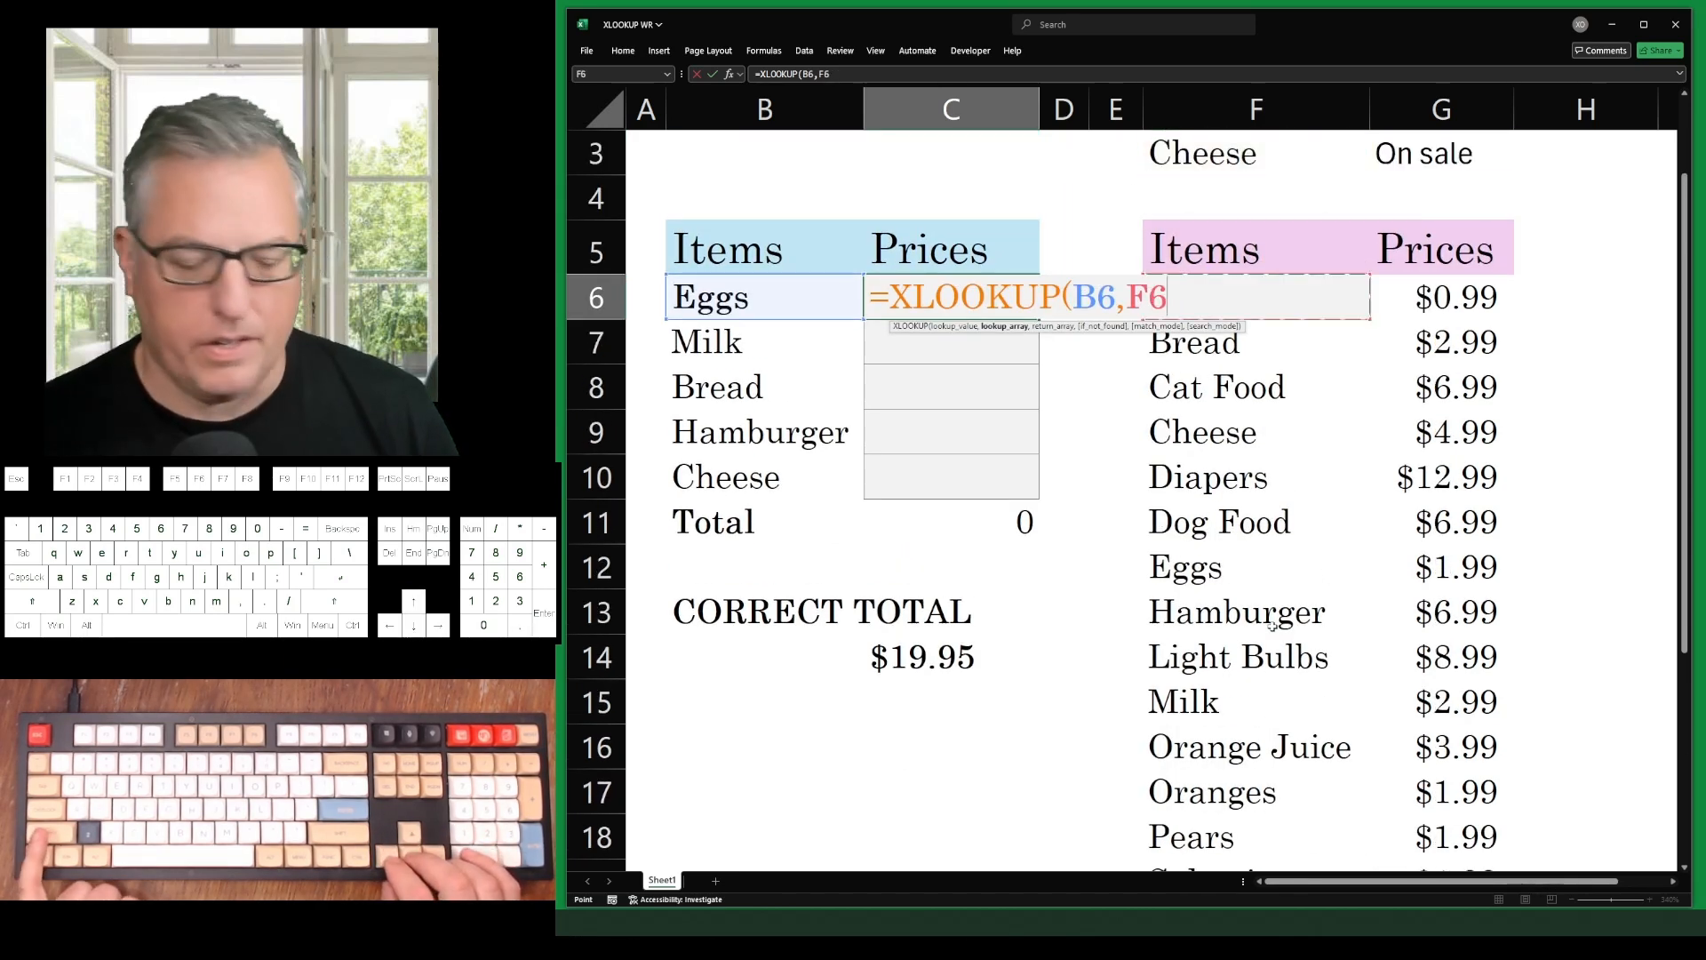
{"action": "key", "text": "ctrl+shift+Down"}
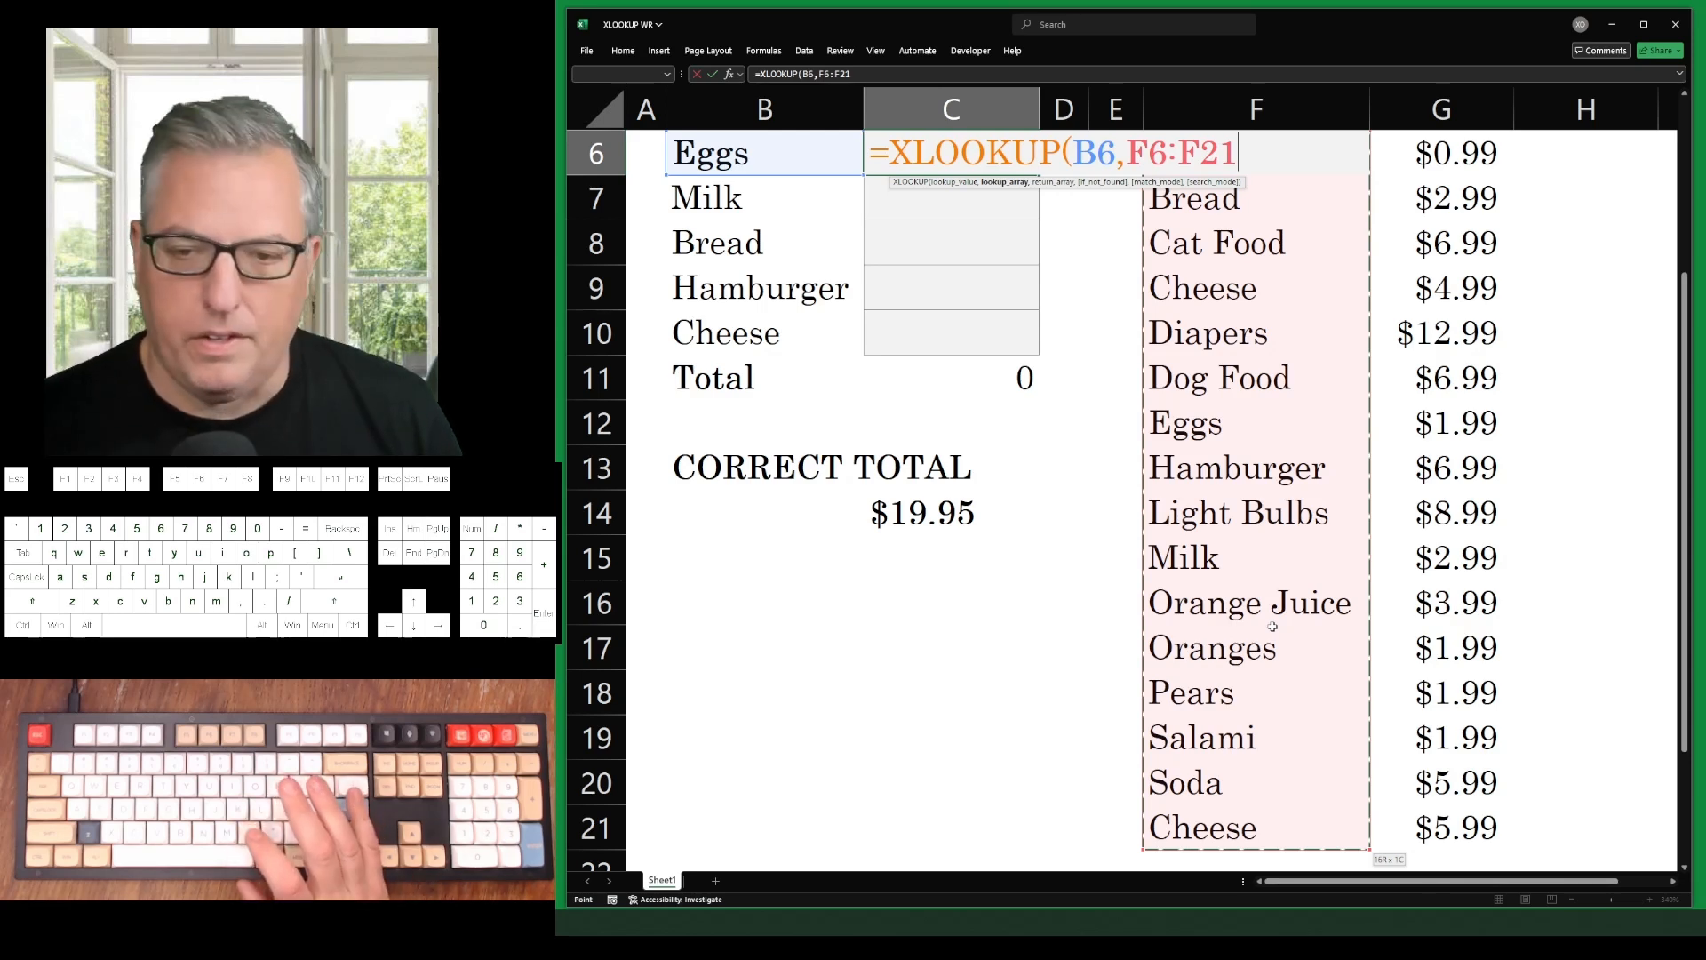
Add the grocery prices G6:G21 as the return array of the C6 formula
{"action": "type", "text": ","}
{"action": "key", "text": "Right"}
{"action": "key", "text": "Right"}
{"action": "key", "text": "Right"}
{"action": "key", "text": "Right"}
{"action": "key", "text": "Up"}
{"action": "key", "text": "Up"}
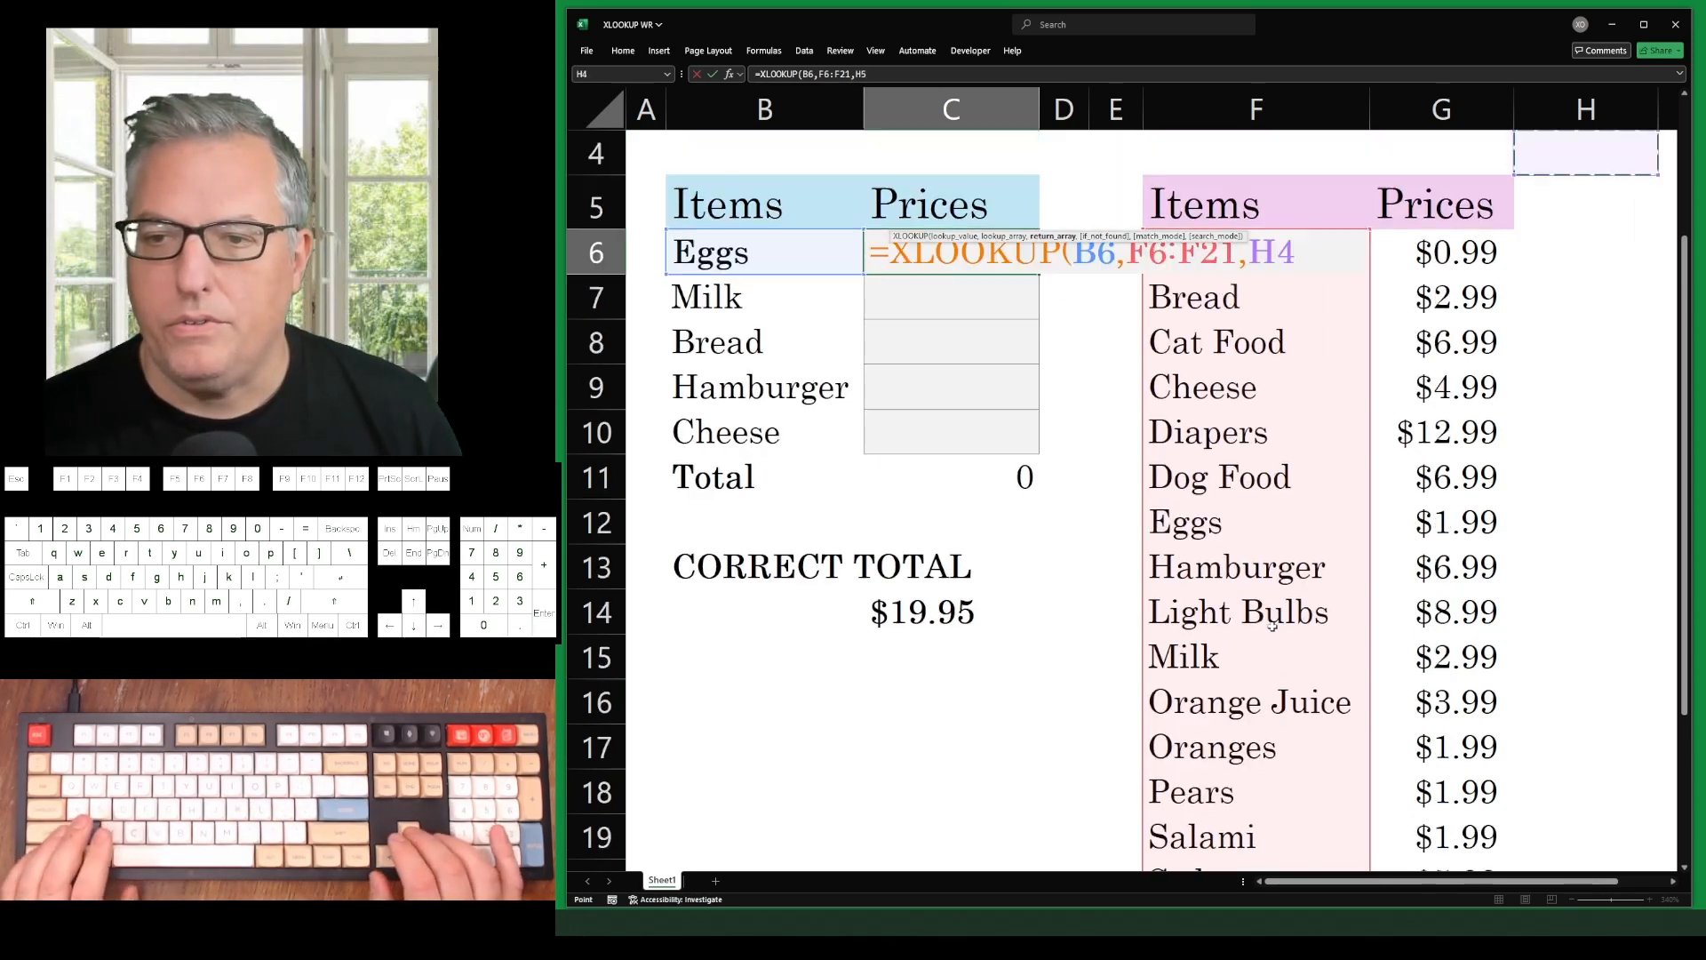
{"action": "key", "text": "Down"}
{"action": "key", "text": "Down"}
{"action": "key", "text": "Left"}
{"action": "key", "text": "ctrl+shift+Down"}
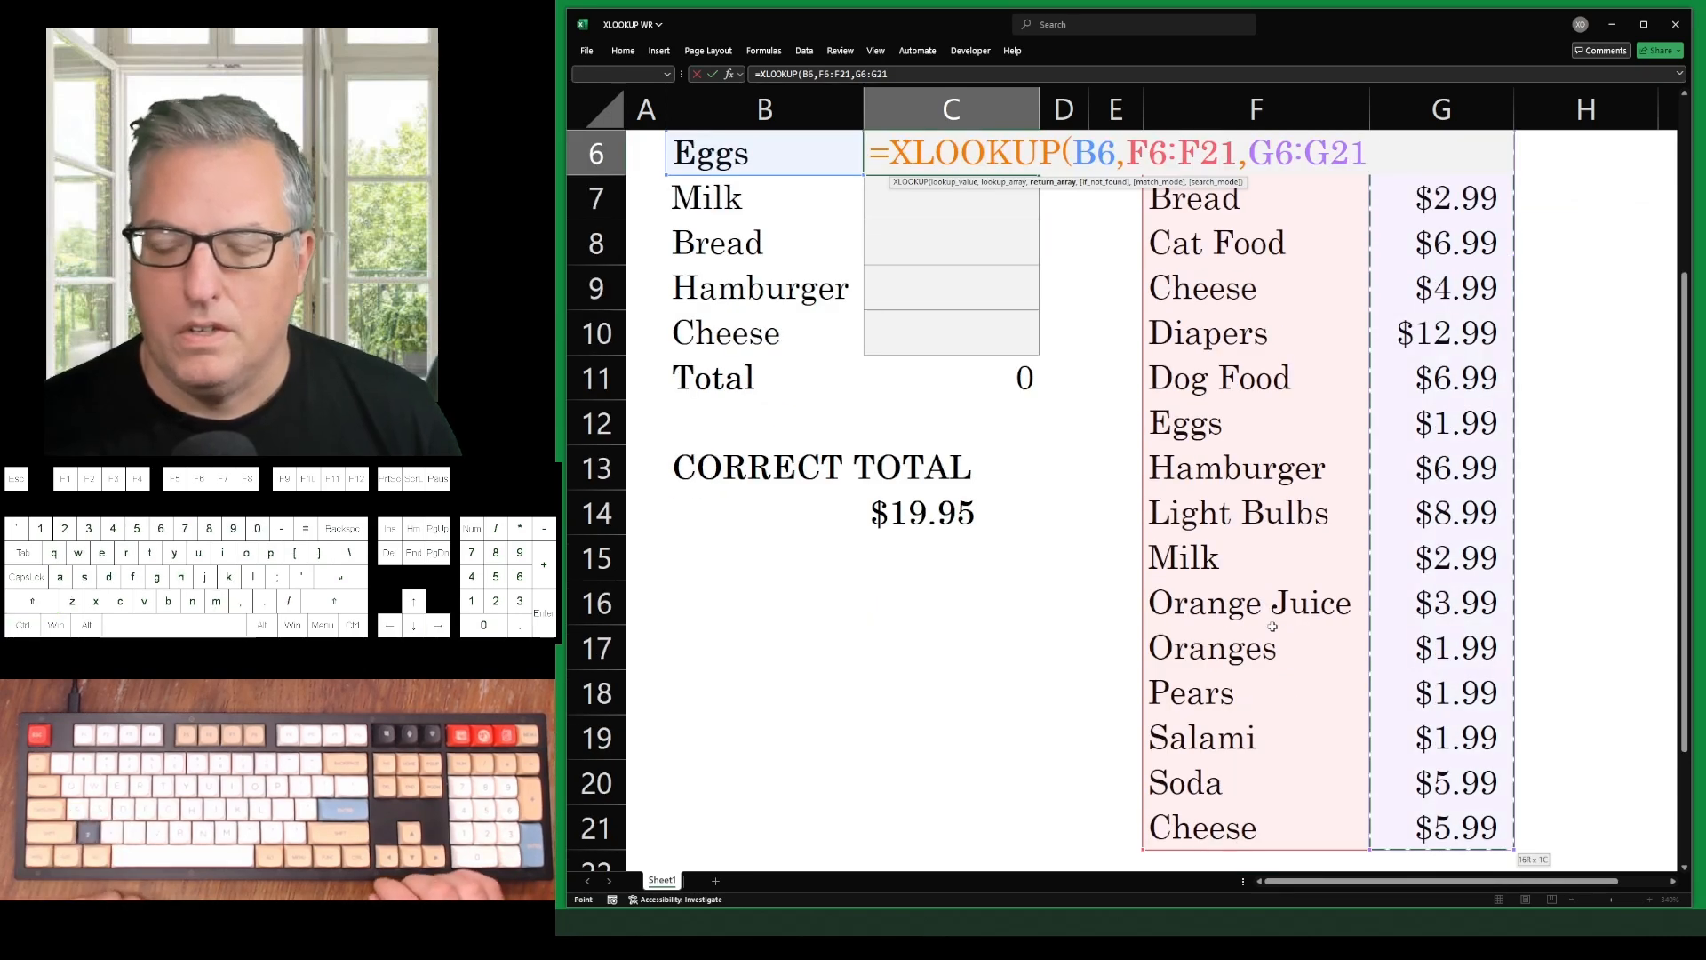
Shrink the return array to G6:G16, extend it back to G6:G21, and enter the formula in C6
{"action": "key", "text": "shift+Up"}
{"action": "key", "text": "shift+Up"}
{"action": "key", "text": "shift+Up"}
{"action": "key", "text": "shift+Up"}
{"action": "key", "text": "shift+Up"}
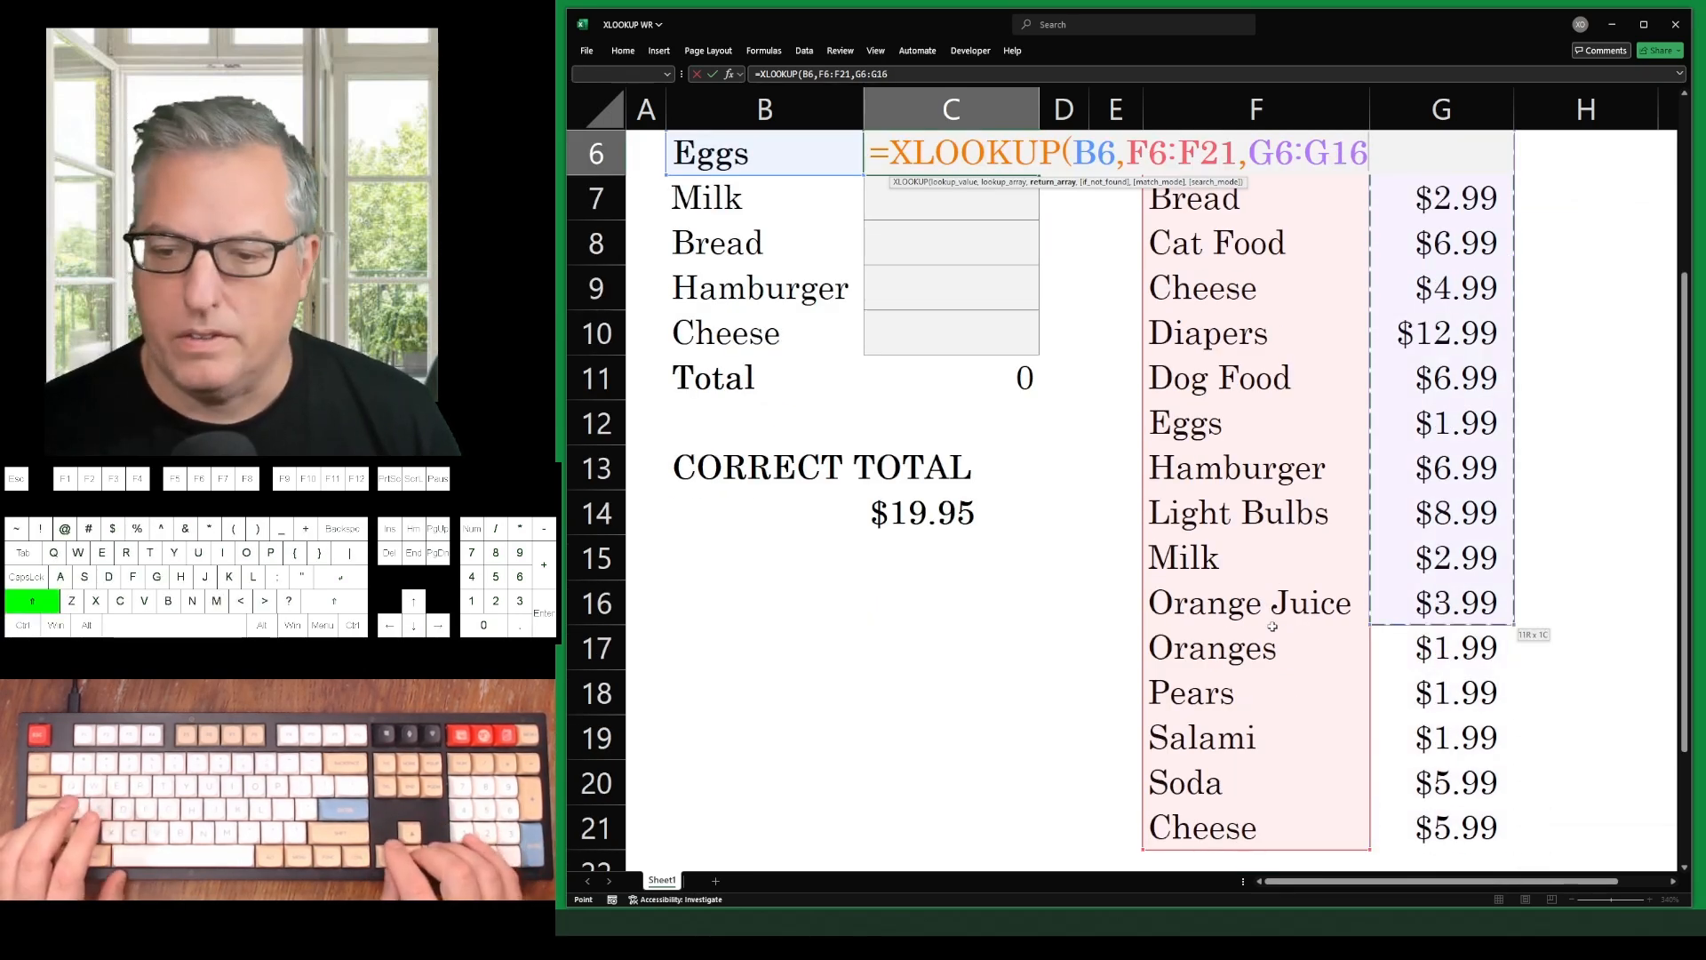
{"action": "key", "text": "shift+Down"}
{"action": "key", "text": "shift+Down"}
{"action": "key", "text": "shift+Down"}
{"action": "key", "text": "shift+Down"}
{"action": "key", "text": "shift+Down"}
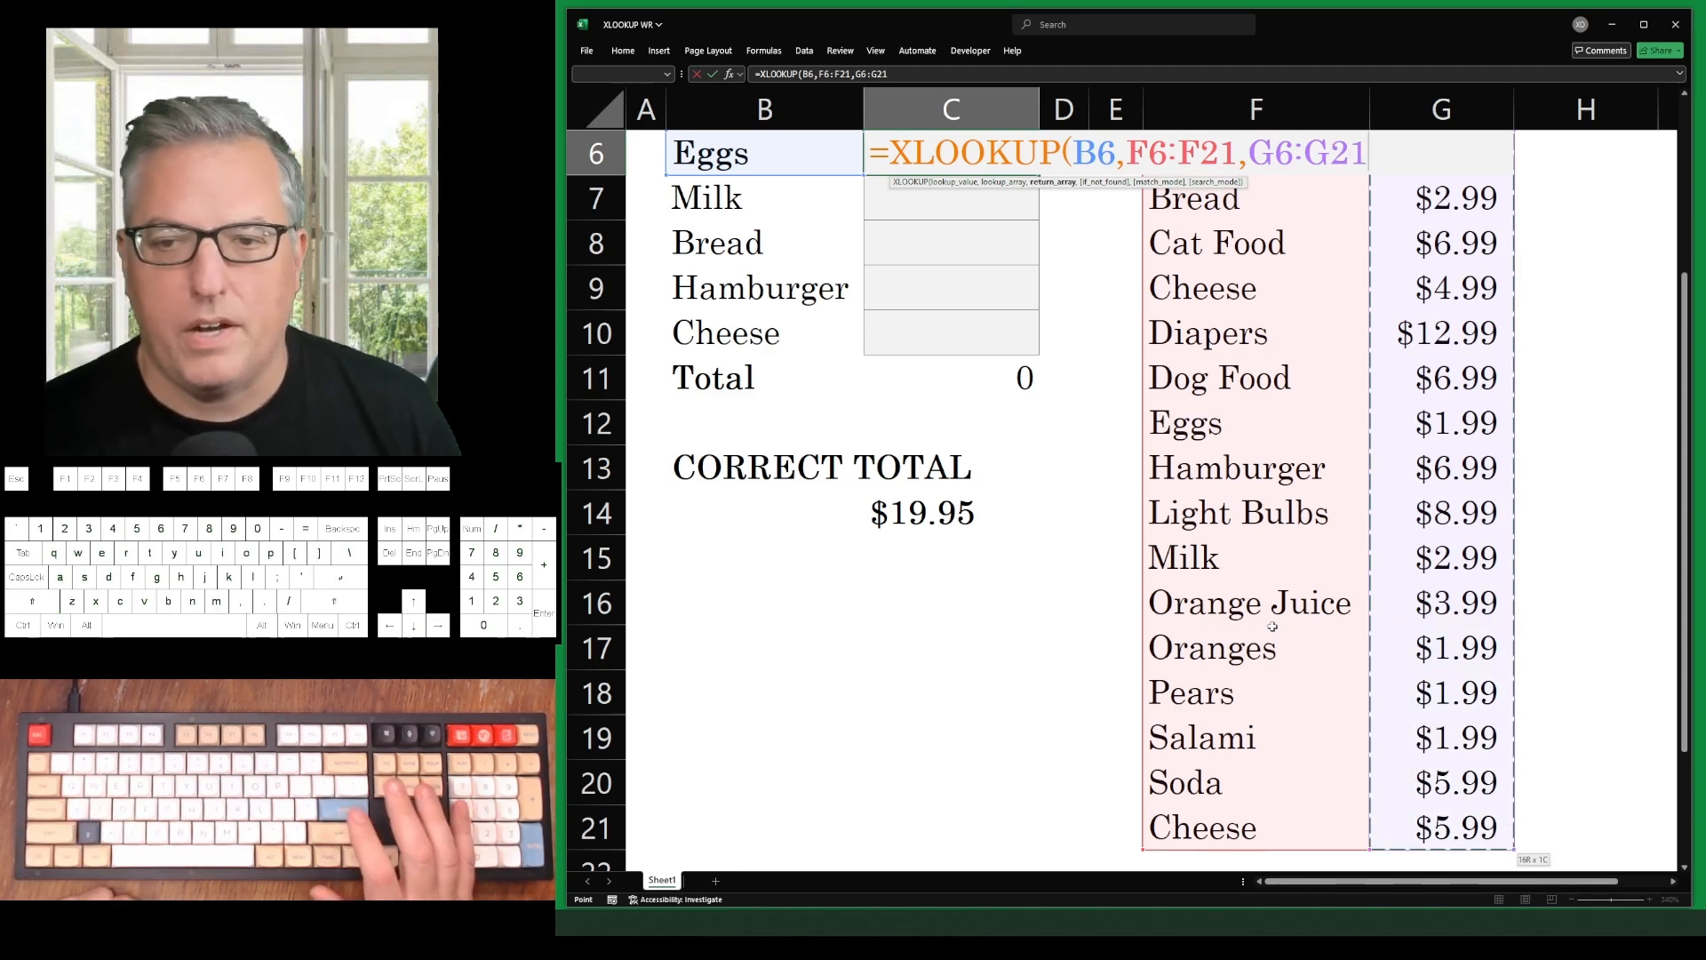
{"action": "key", "text": "Return"}
Fill the relative-reference XLOOKUP formula from C6 down through C10
{"action": "key", "text": "ctrl+d"}
{"action": "key", "text": "Down"}
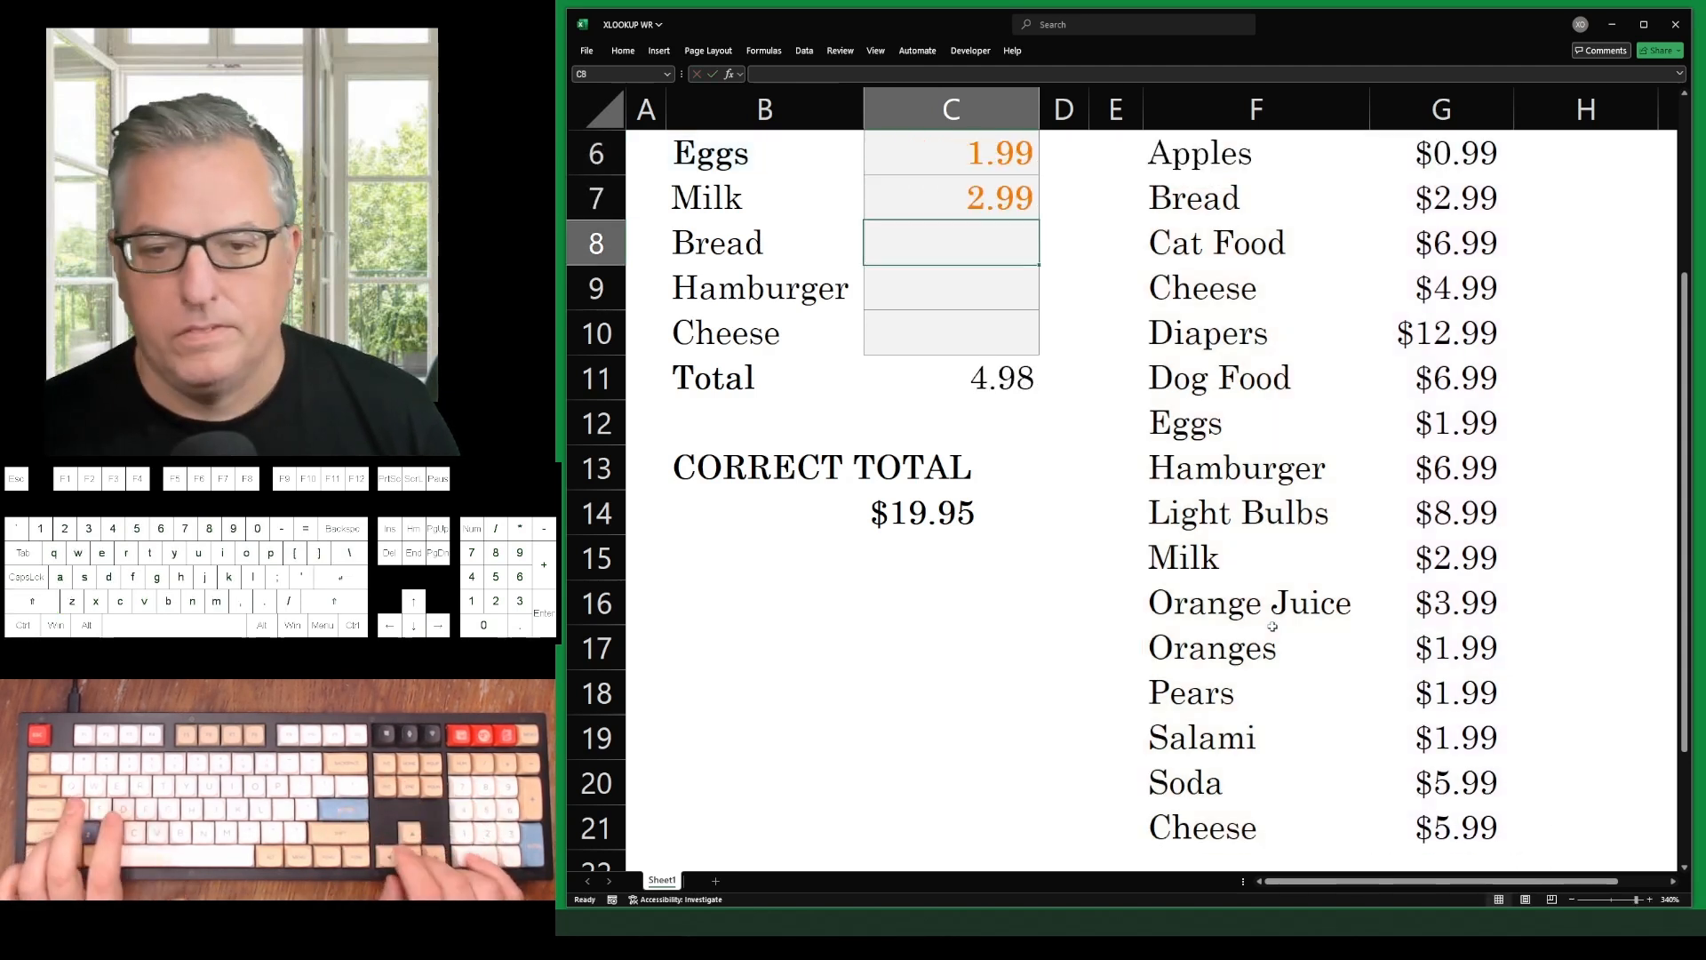
{"action": "key", "text": "ctrl+d"}
{"action": "key", "text": "Down"}
{"action": "key", "text": "ctrl+d"}
{"action": "key", "text": "Down"}
{"action": "key", "text": "ctrl+d"}
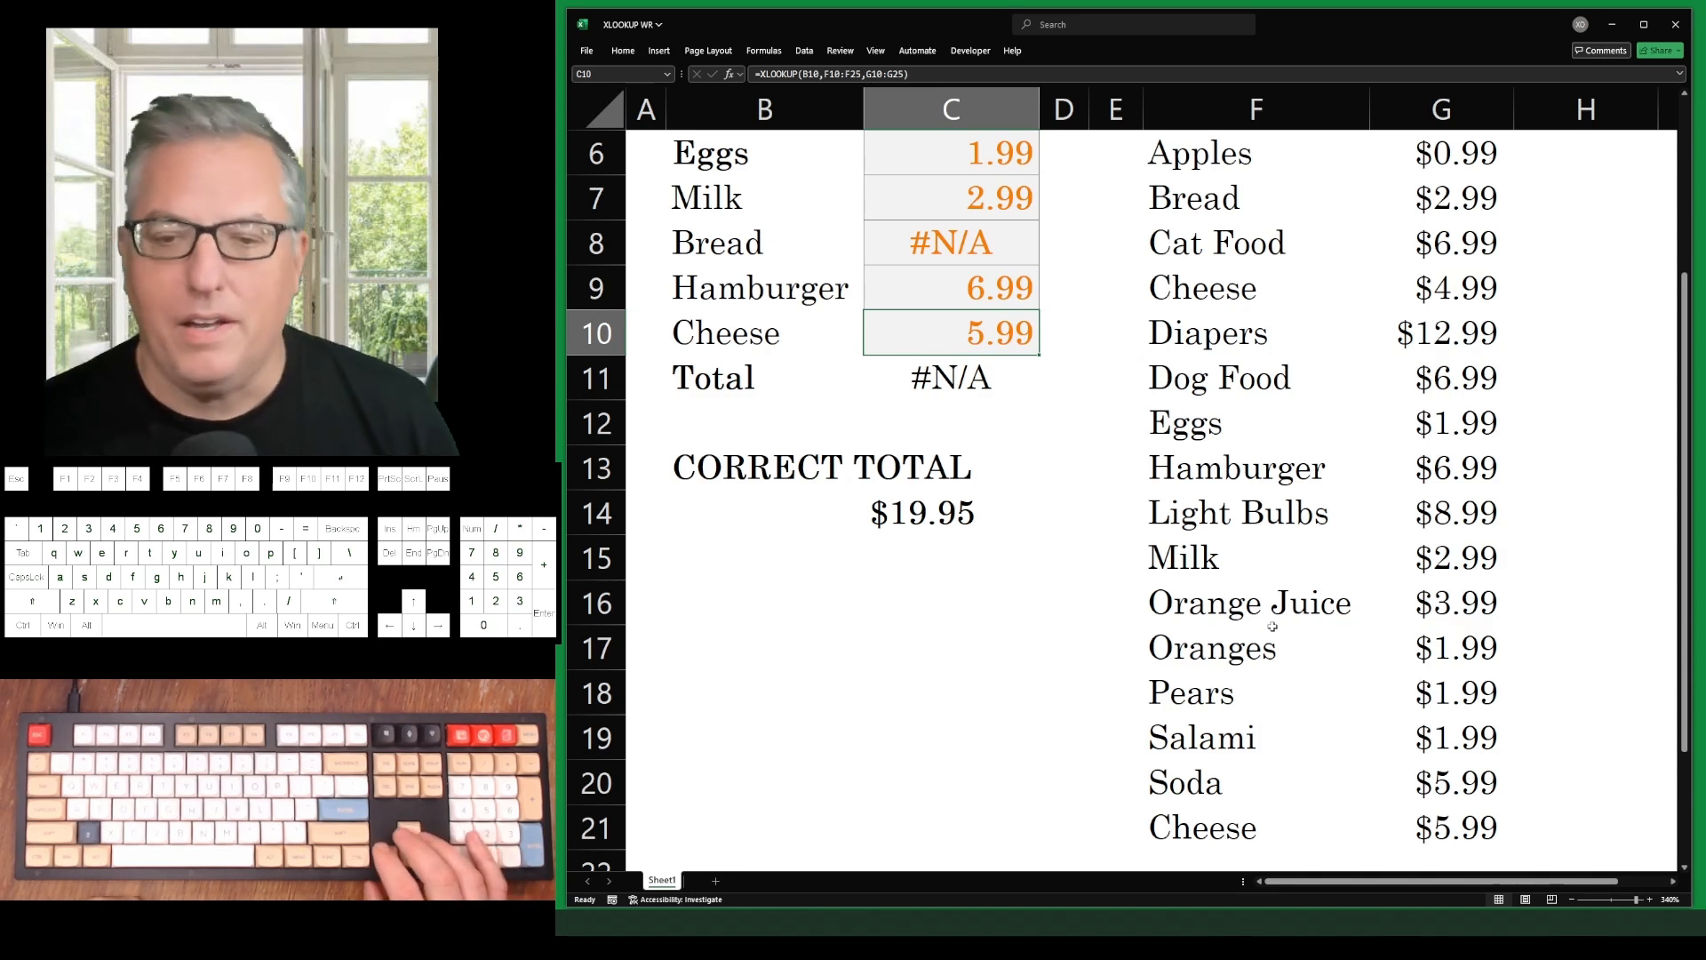
Examine which lookup and return ranges the Bread formula in C8 refers to
{"action": "key", "text": "Up"}
{"action": "key", "text": "Up"}
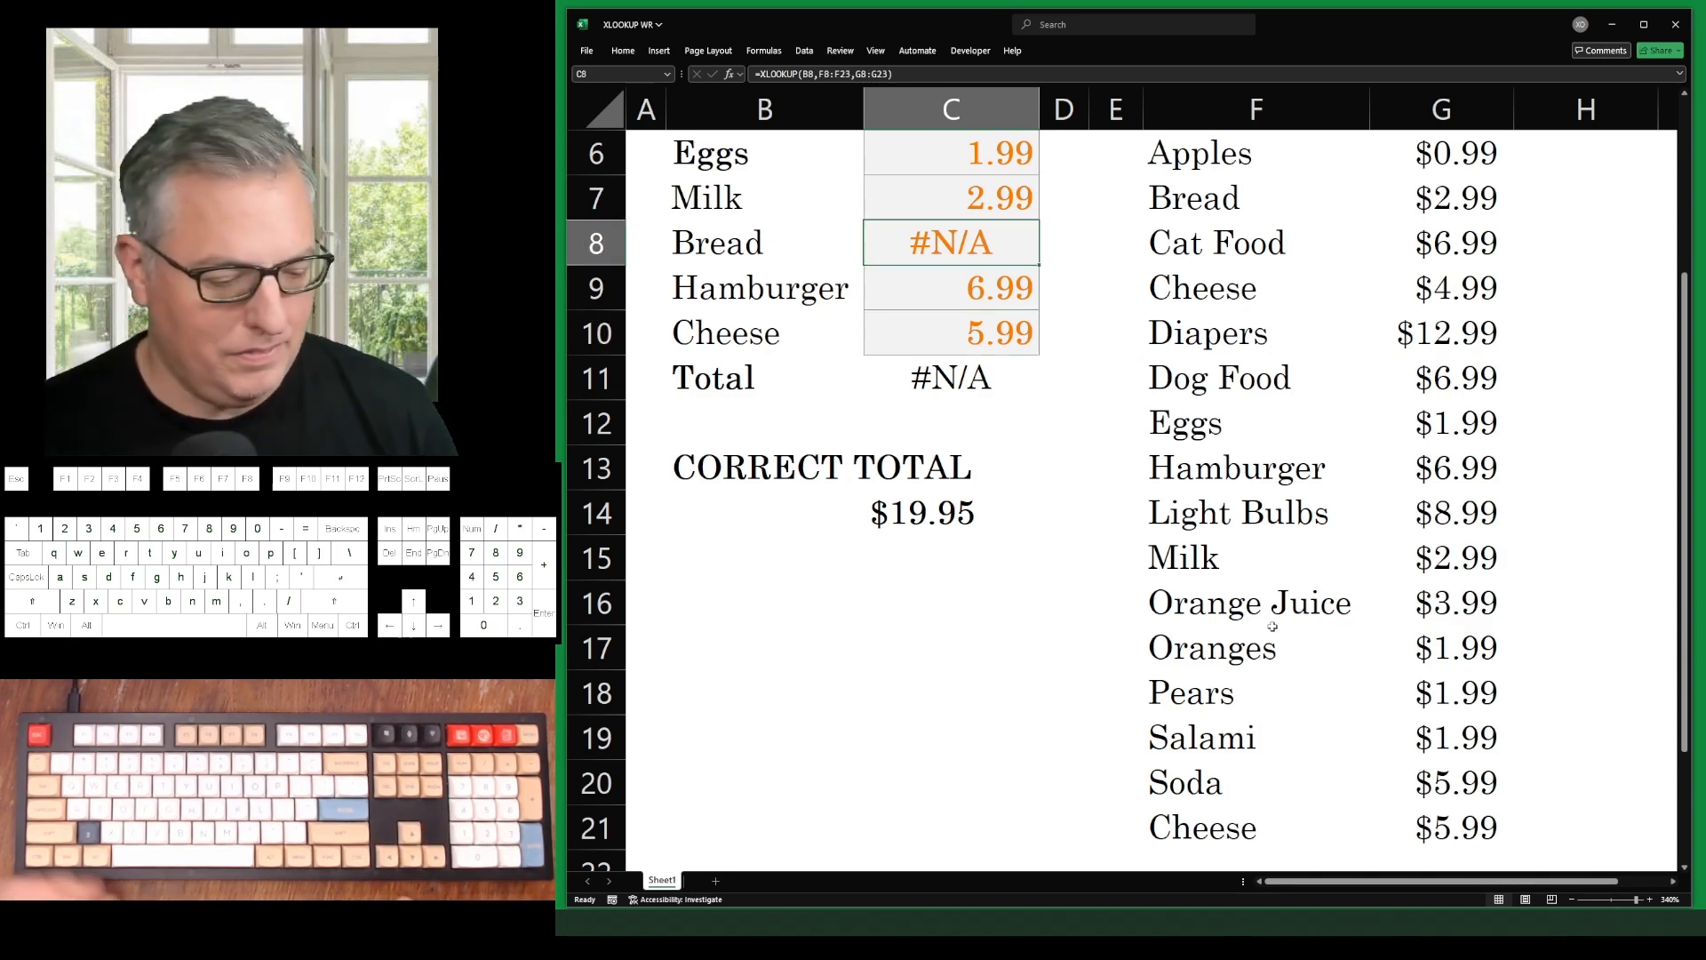
{"action": "key", "text": "F2"}
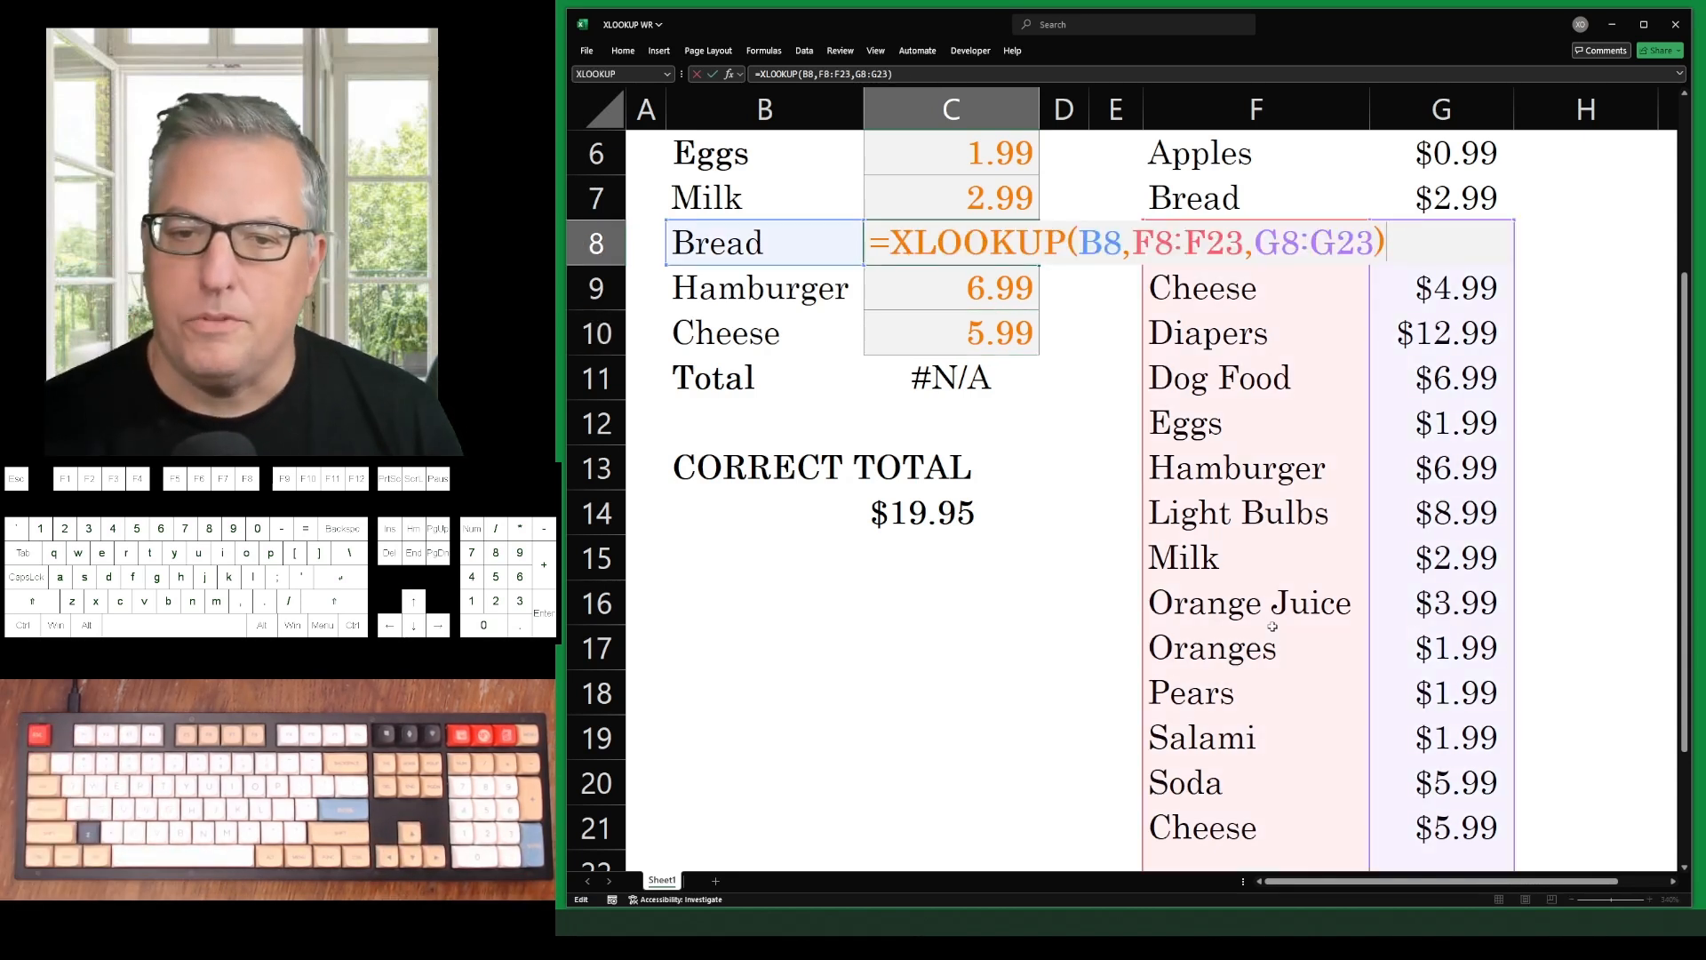
{"action": "scroll", "coordinate": [1615, 621], "scroll_direction": "down", "scroll_amount": 3}
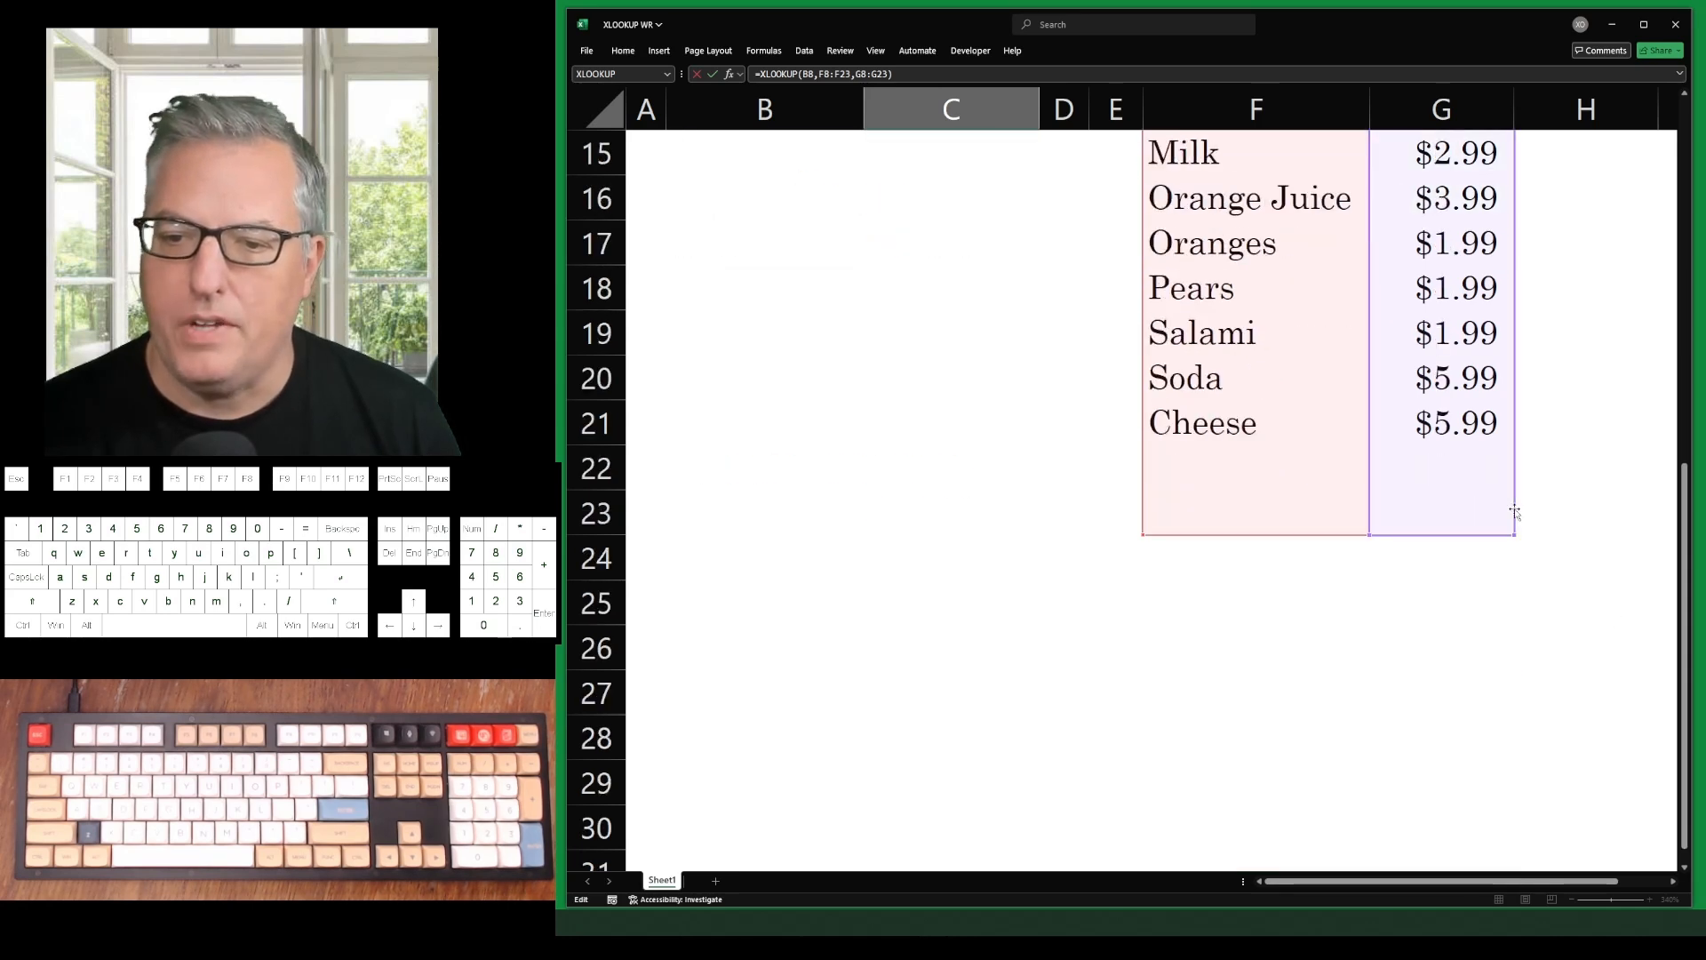
{"action": "scroll", "coordinate": [1511, 506], "scroll_direction": "up", "scroll_amount": 5}
{"action": "key", "text": "Return"}
Clear the relative-reference price formulas from C6:C10
{"action": "key", "text": "Up"}
{"action": "key", "text": "Up"}
{"action": "key", "text": "Up"}
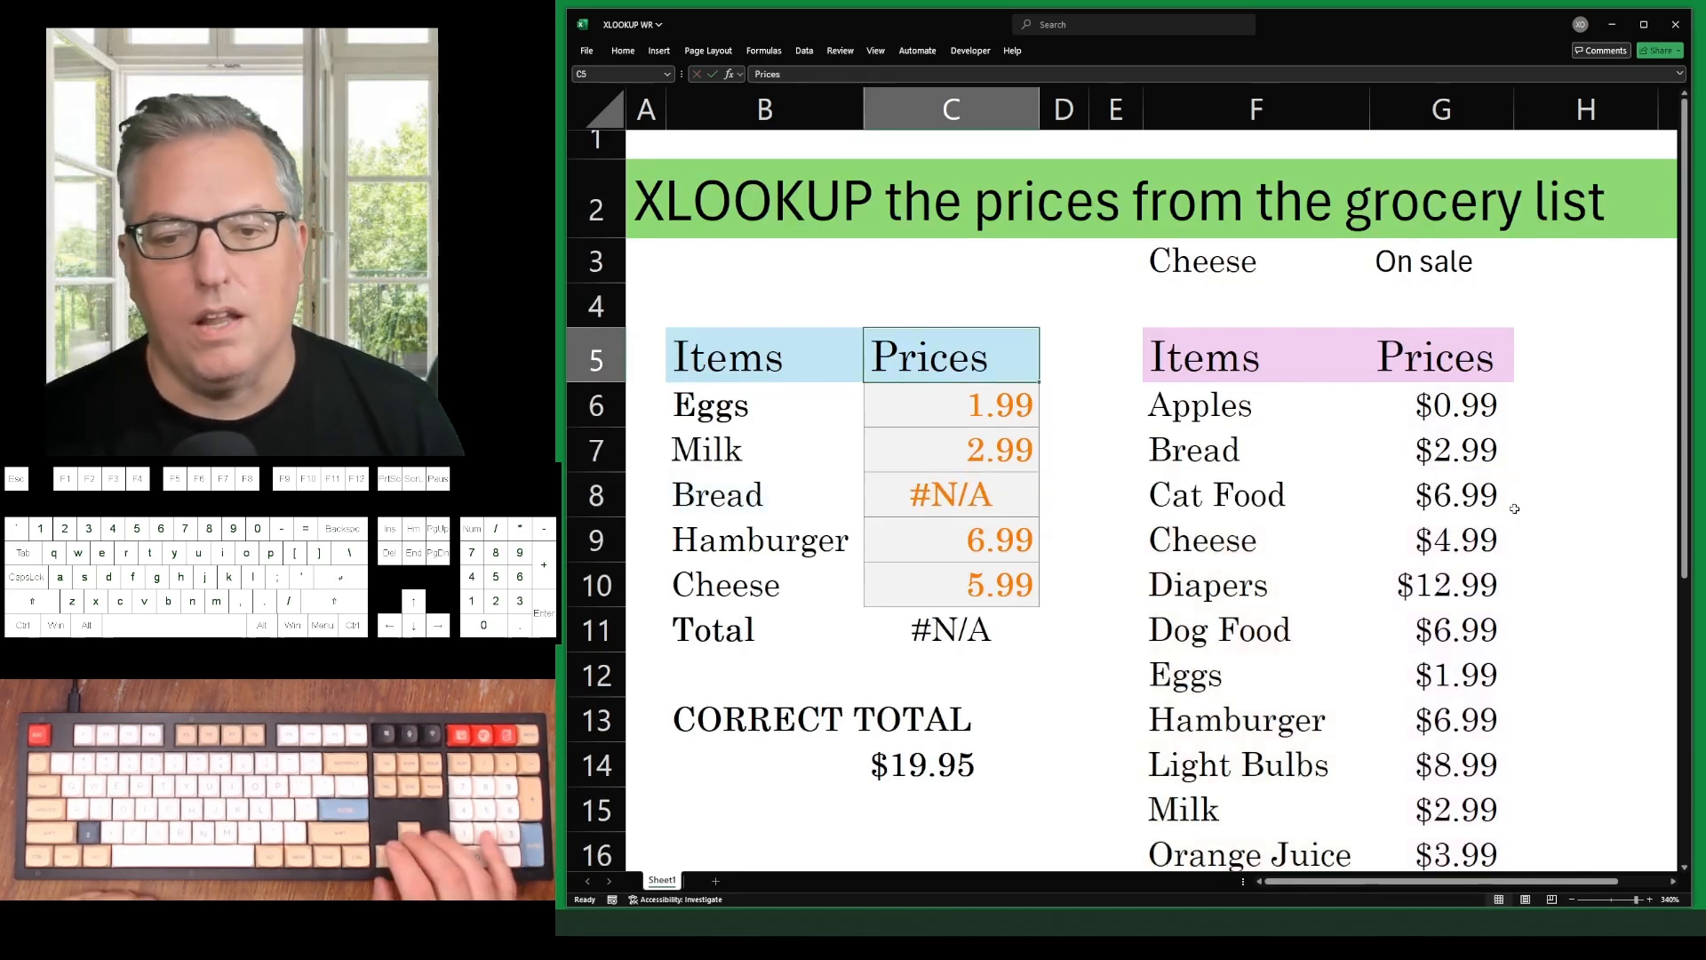
{"action": "key", "text": "Down"}
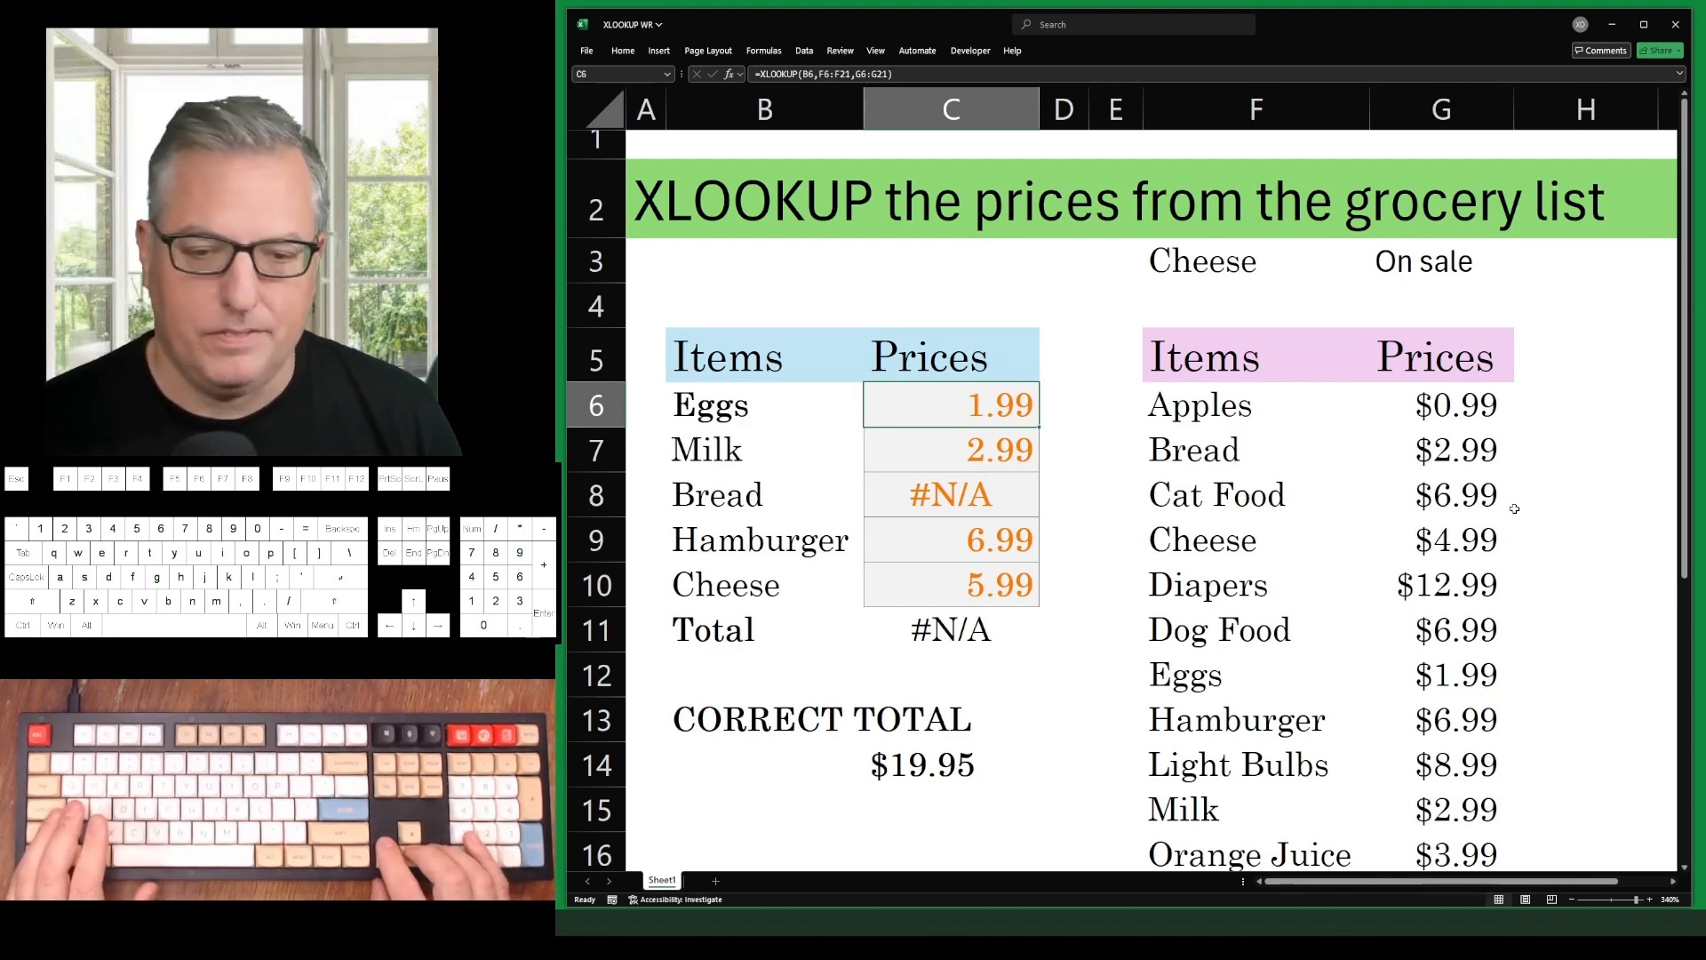
{"action": "key", "text": "Delete"}
Begin a new XLOOKUP formula in C6 with B6 as lookup value and the absolute lookup array $F$6:$F$21
{"action": "type", "text": "="}
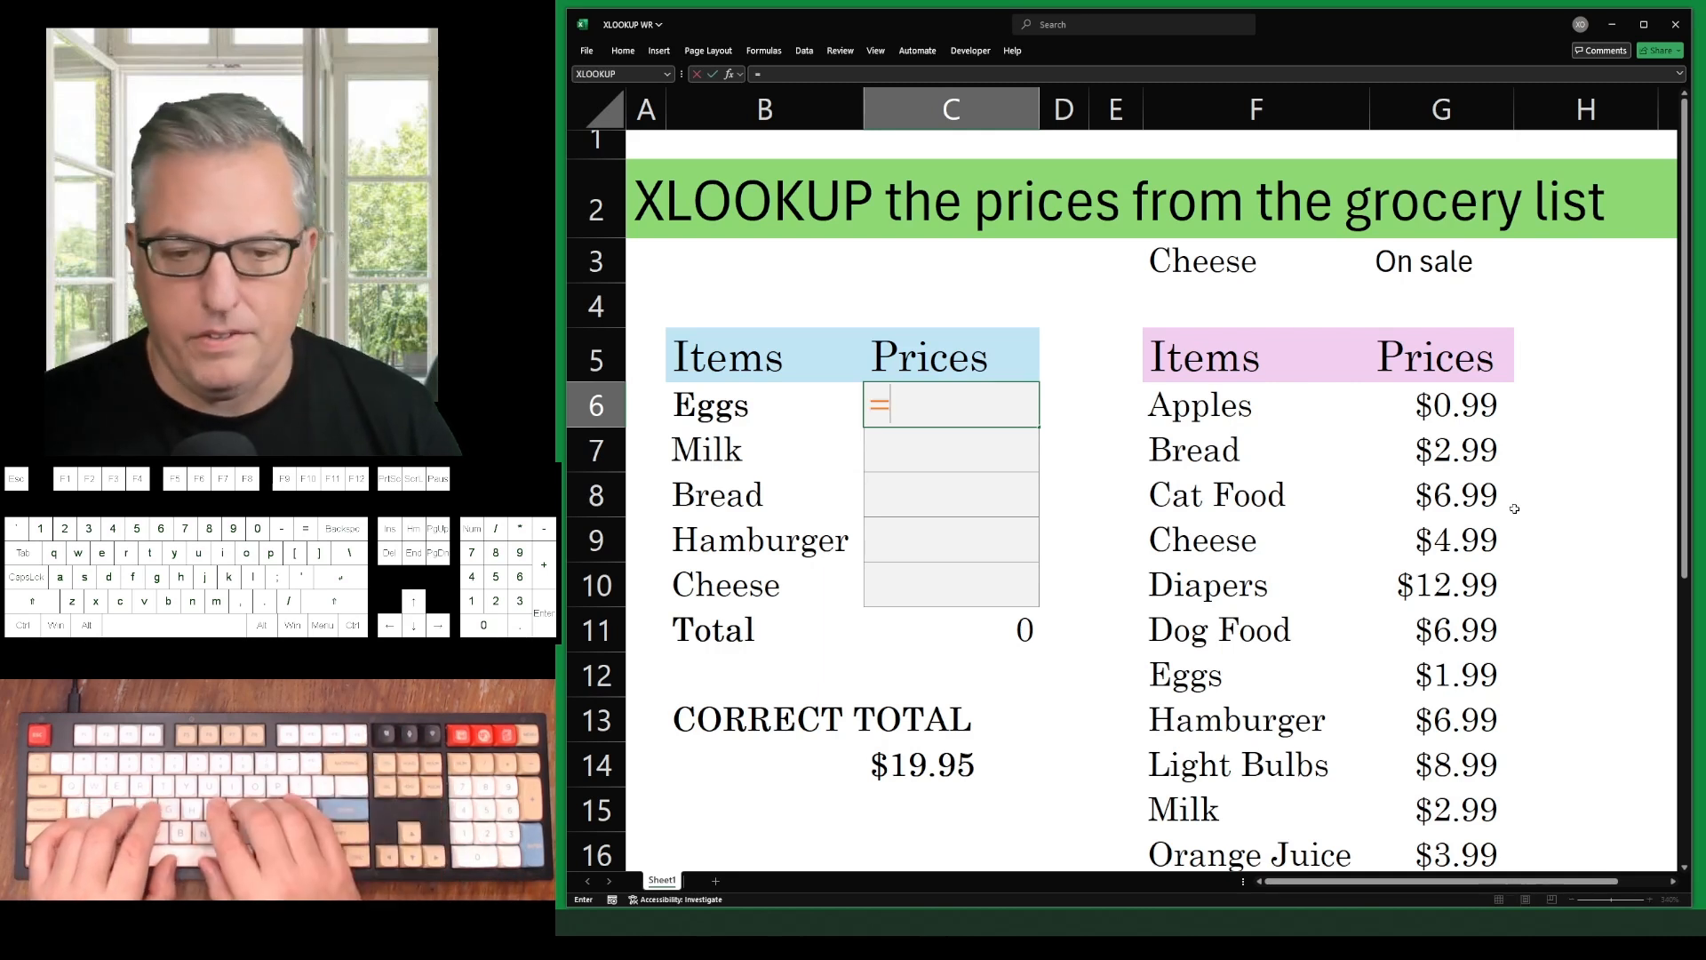
{"action": "type", "text": "xl"}
{"action": "key", "text": "Tab"}
{"action": "key", "text": "Left"}
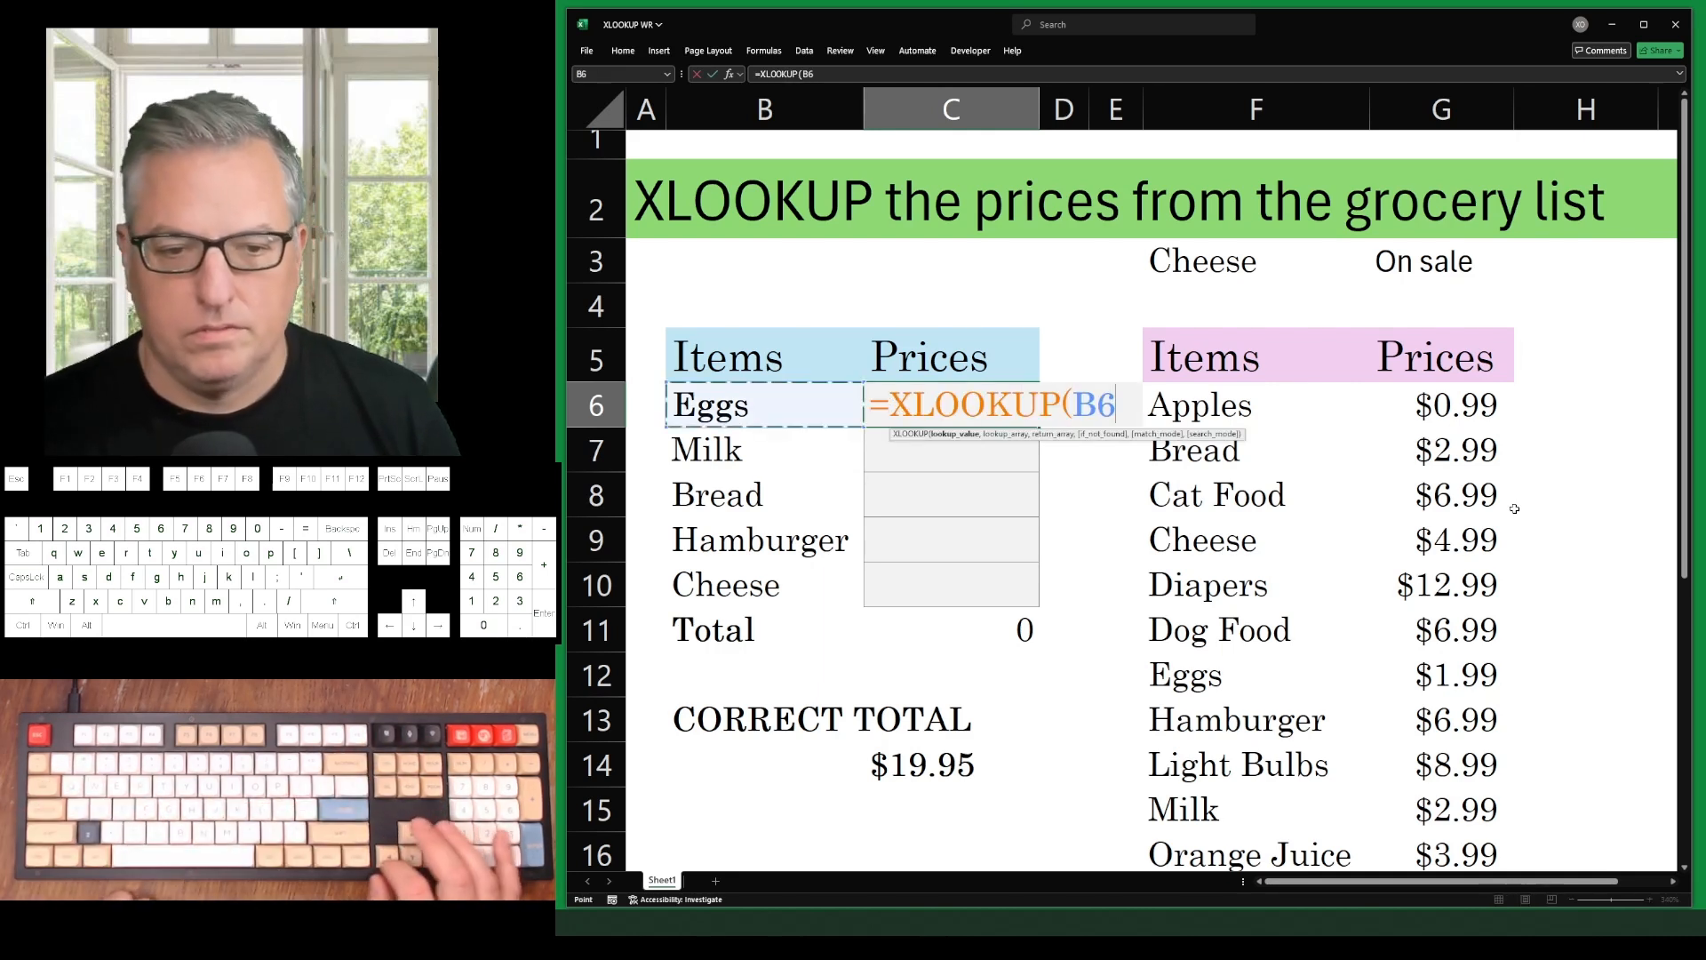
{"action": "type", "text": ","}
{"action": "key", "text": "Right"}
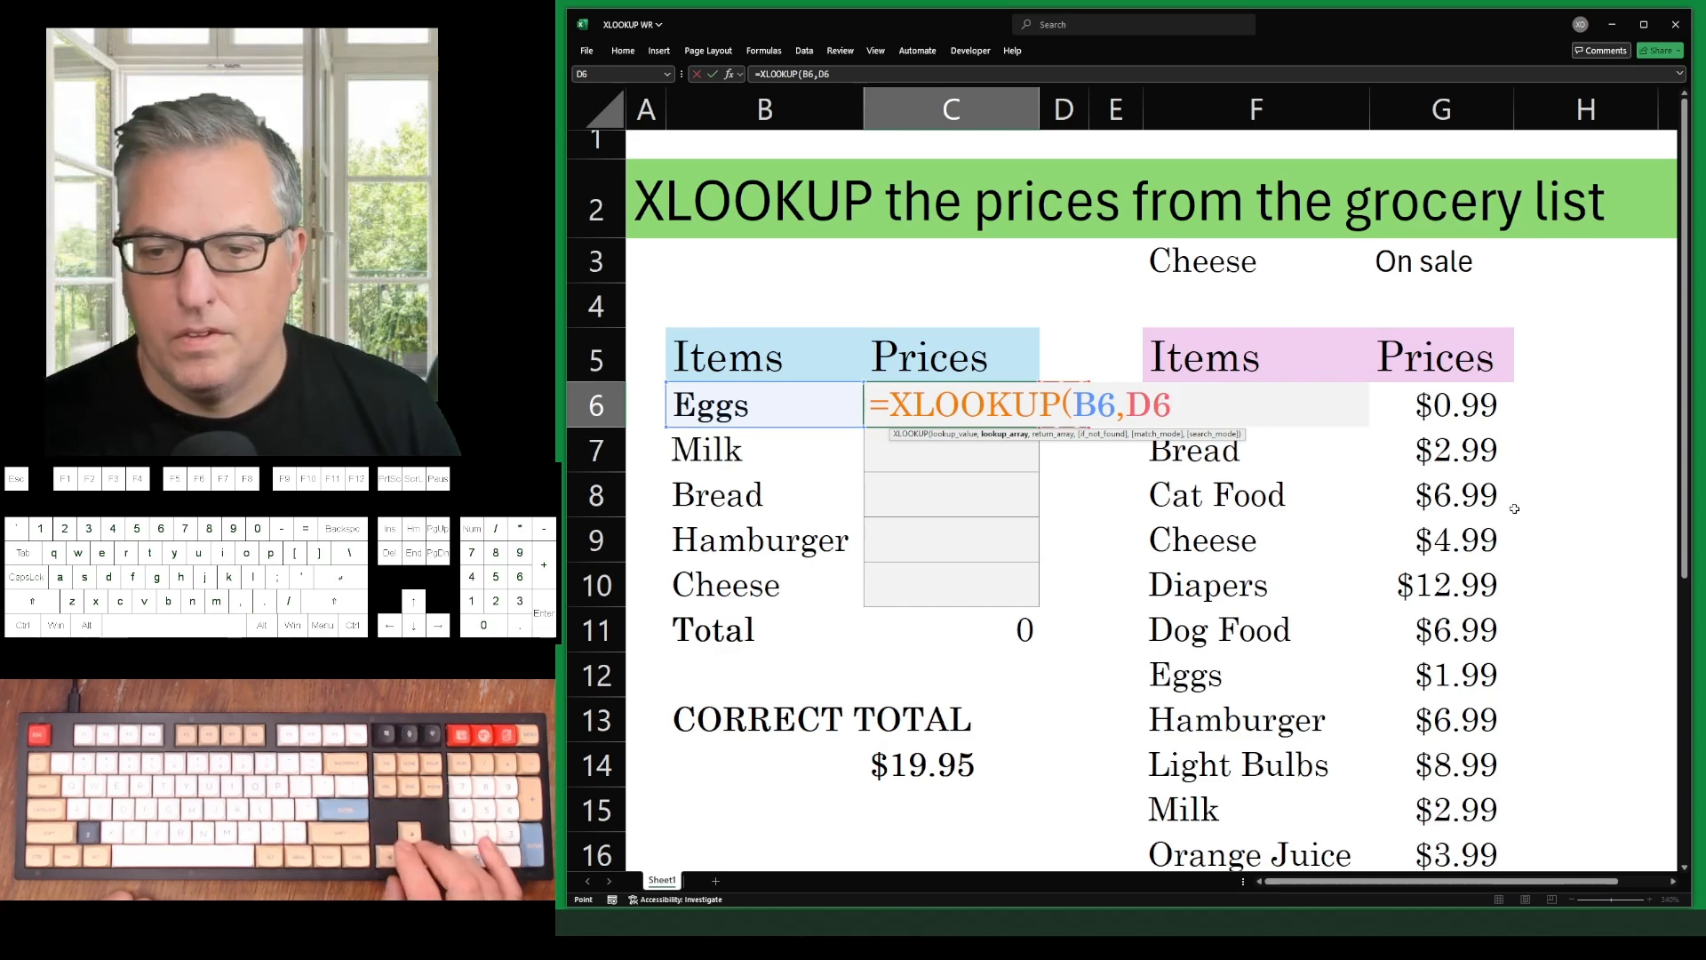
{"action": "key", "text": "ctrl+shift+Down"}
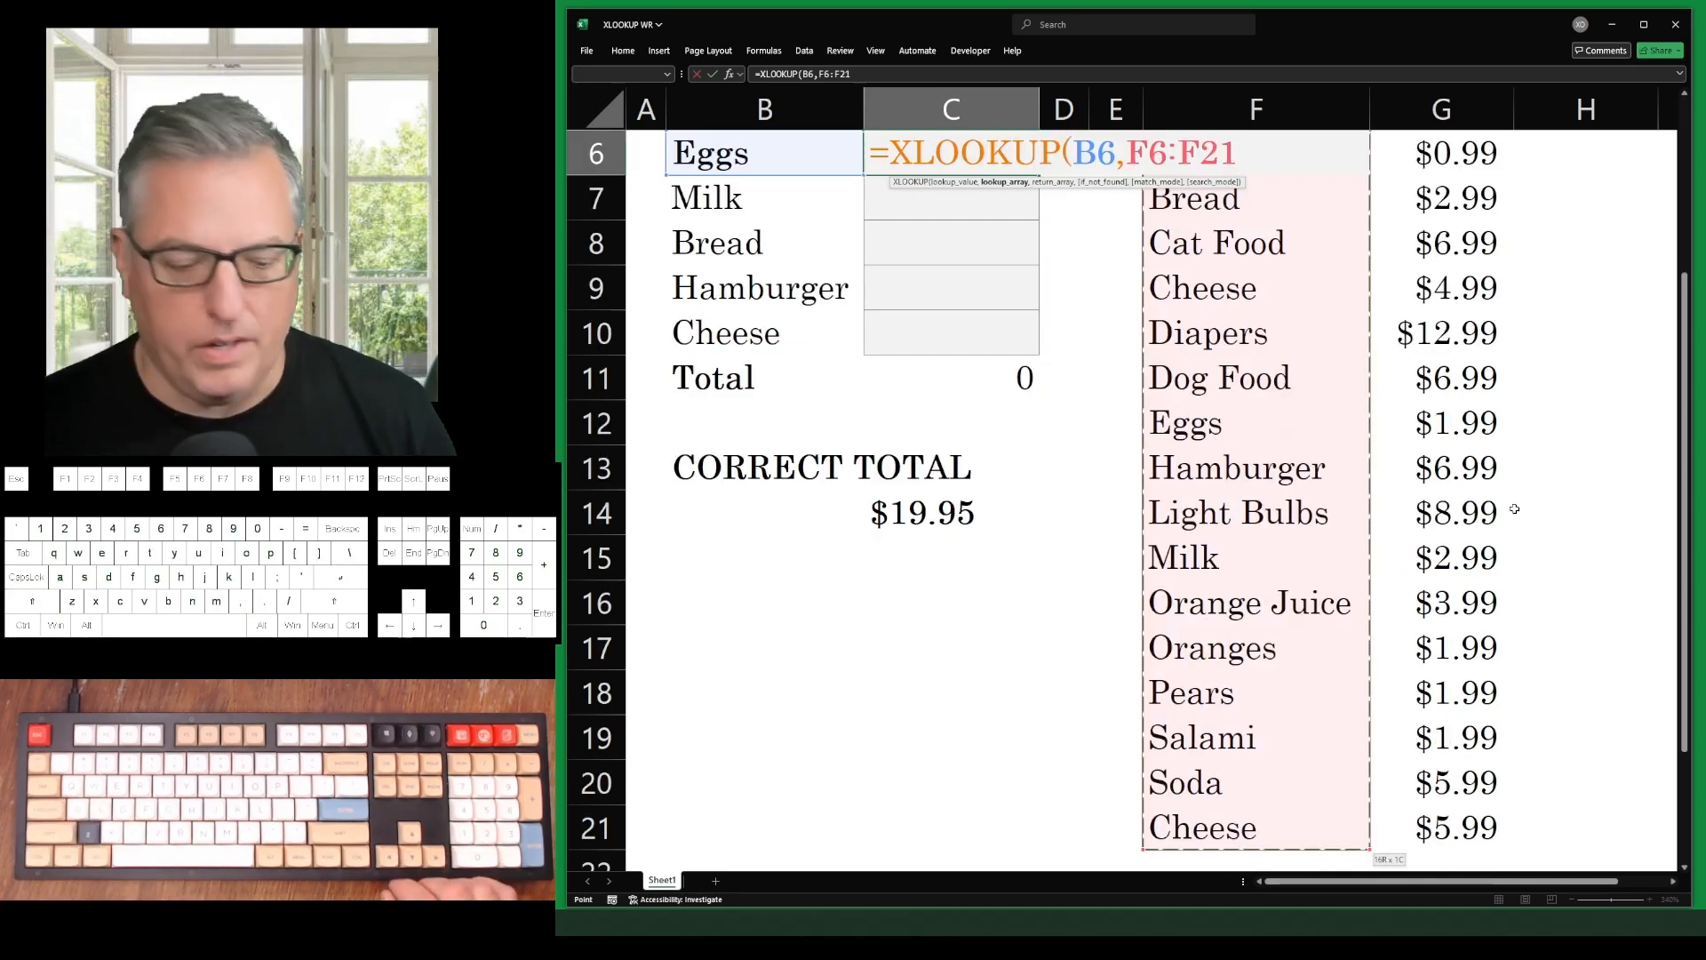
{"action": "key", "text": "F4"}
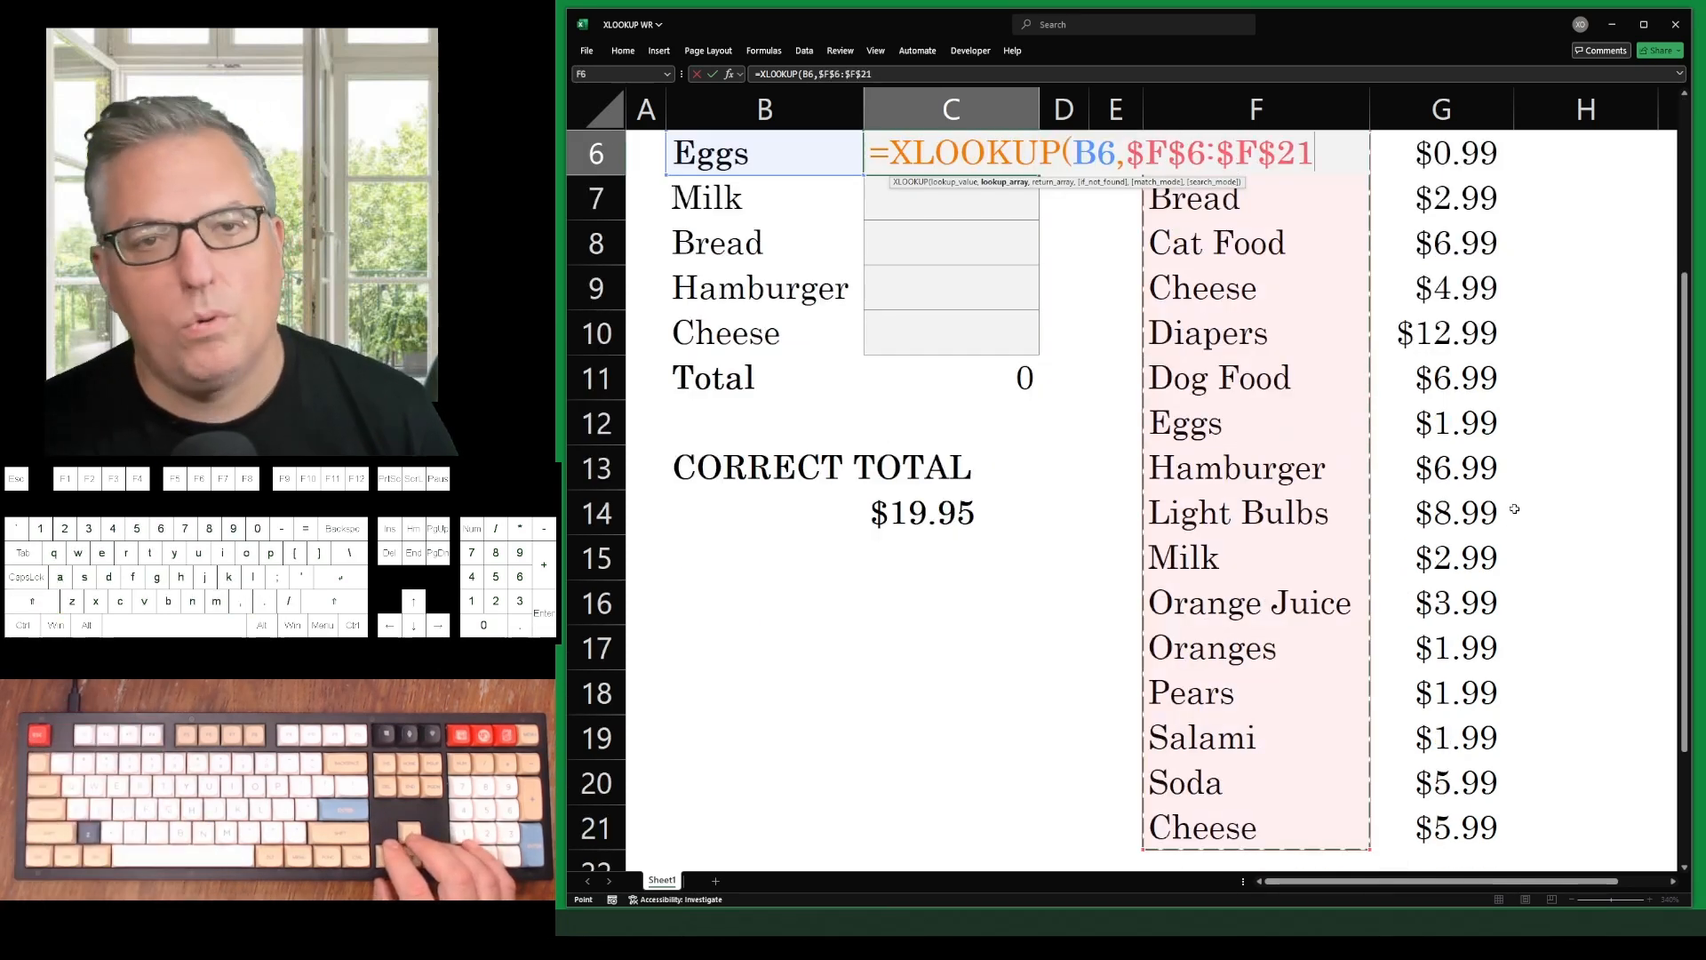
Complete the C6 formula with the absolute return array $G$6:$G$21 and enter it
{"action": "type", "text": ","}
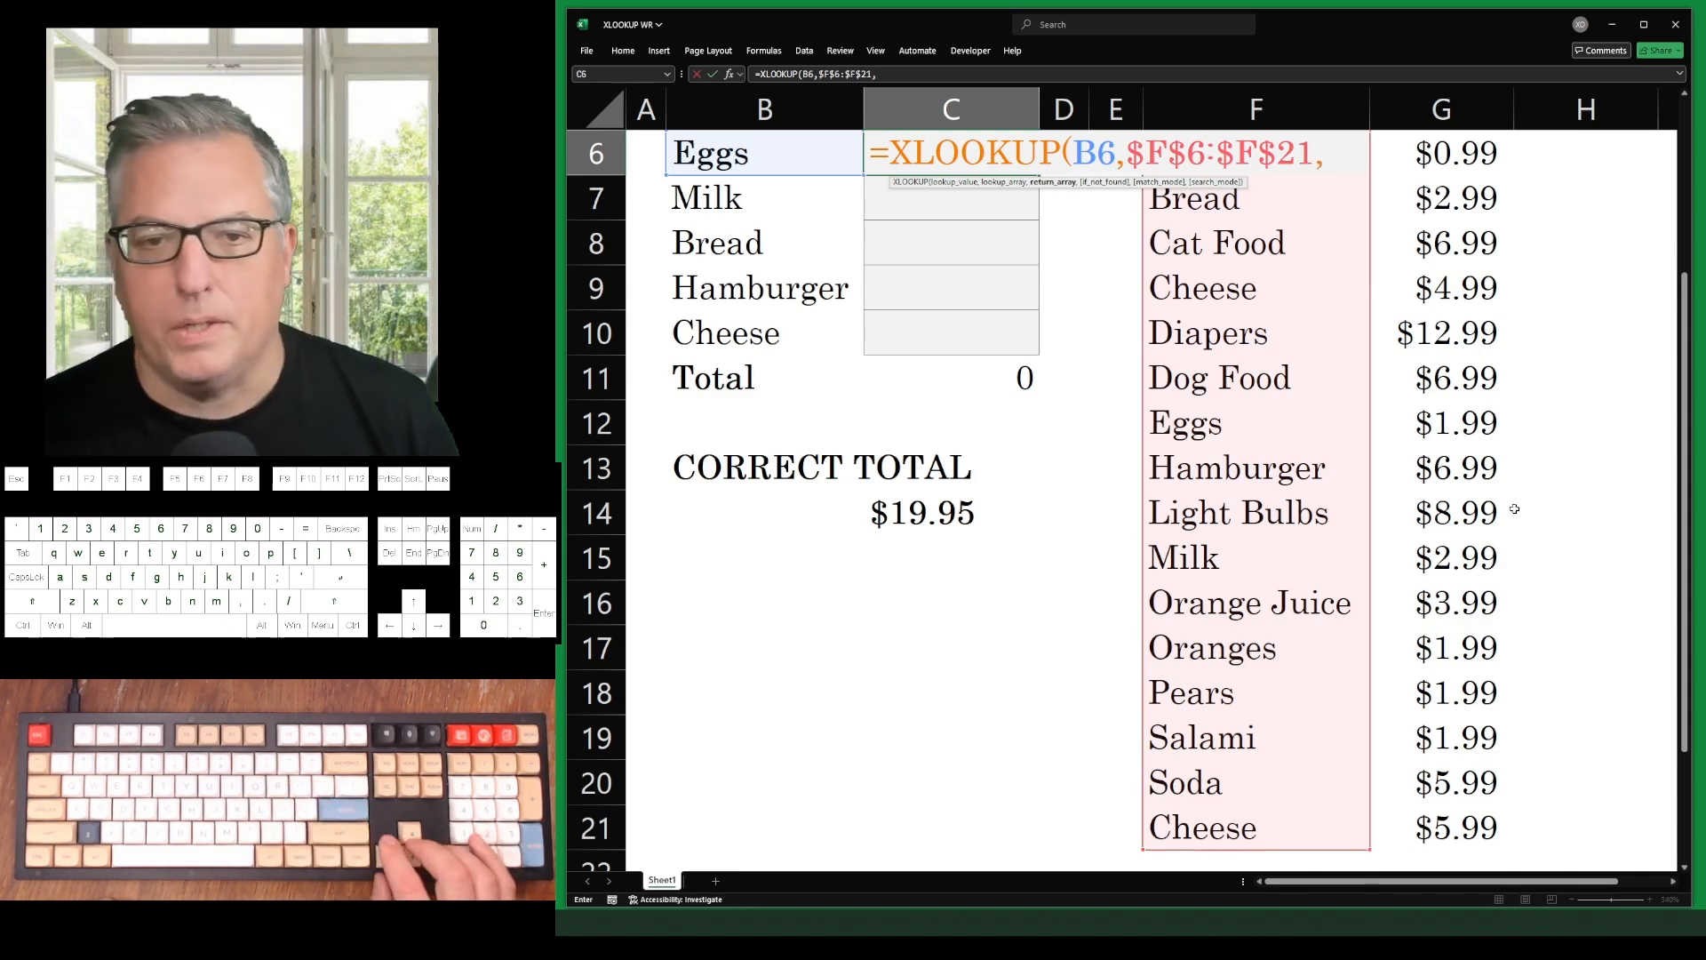
{"action": "key", "text": "Right"}
{"action": "key", "text": "Right"}
{"action": "key", "text": "Right"}
{"action": "key", "text": "Left"}
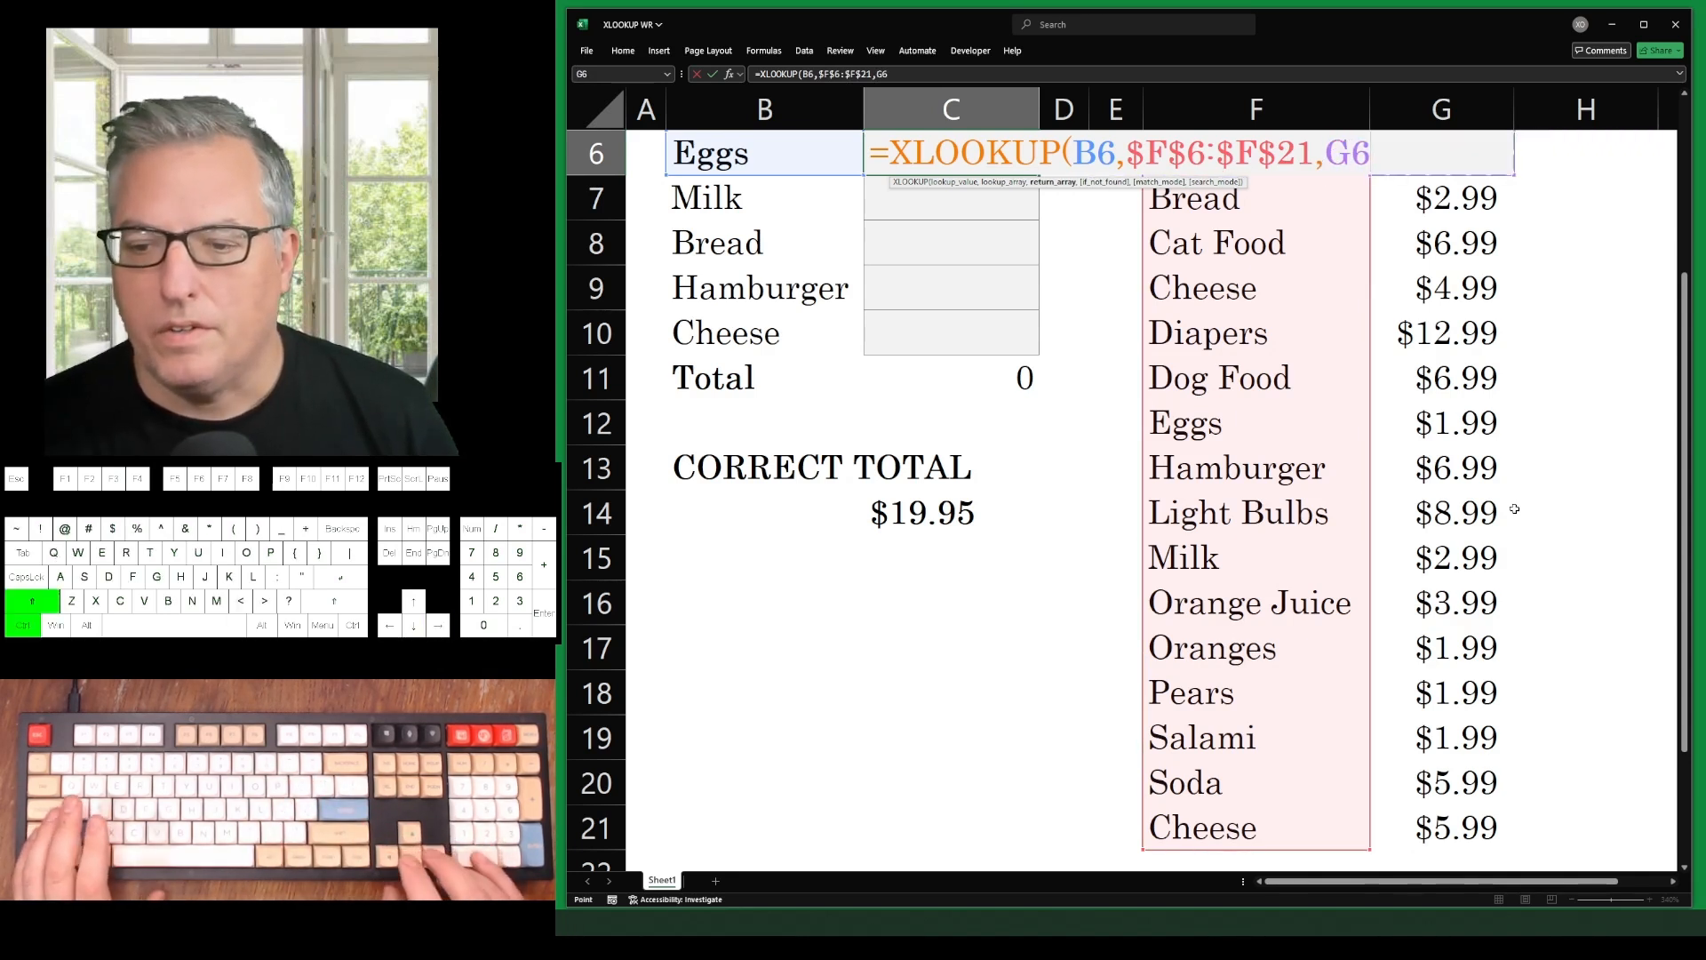
{"action": "key", "text": "ctrl+shift+Down"}
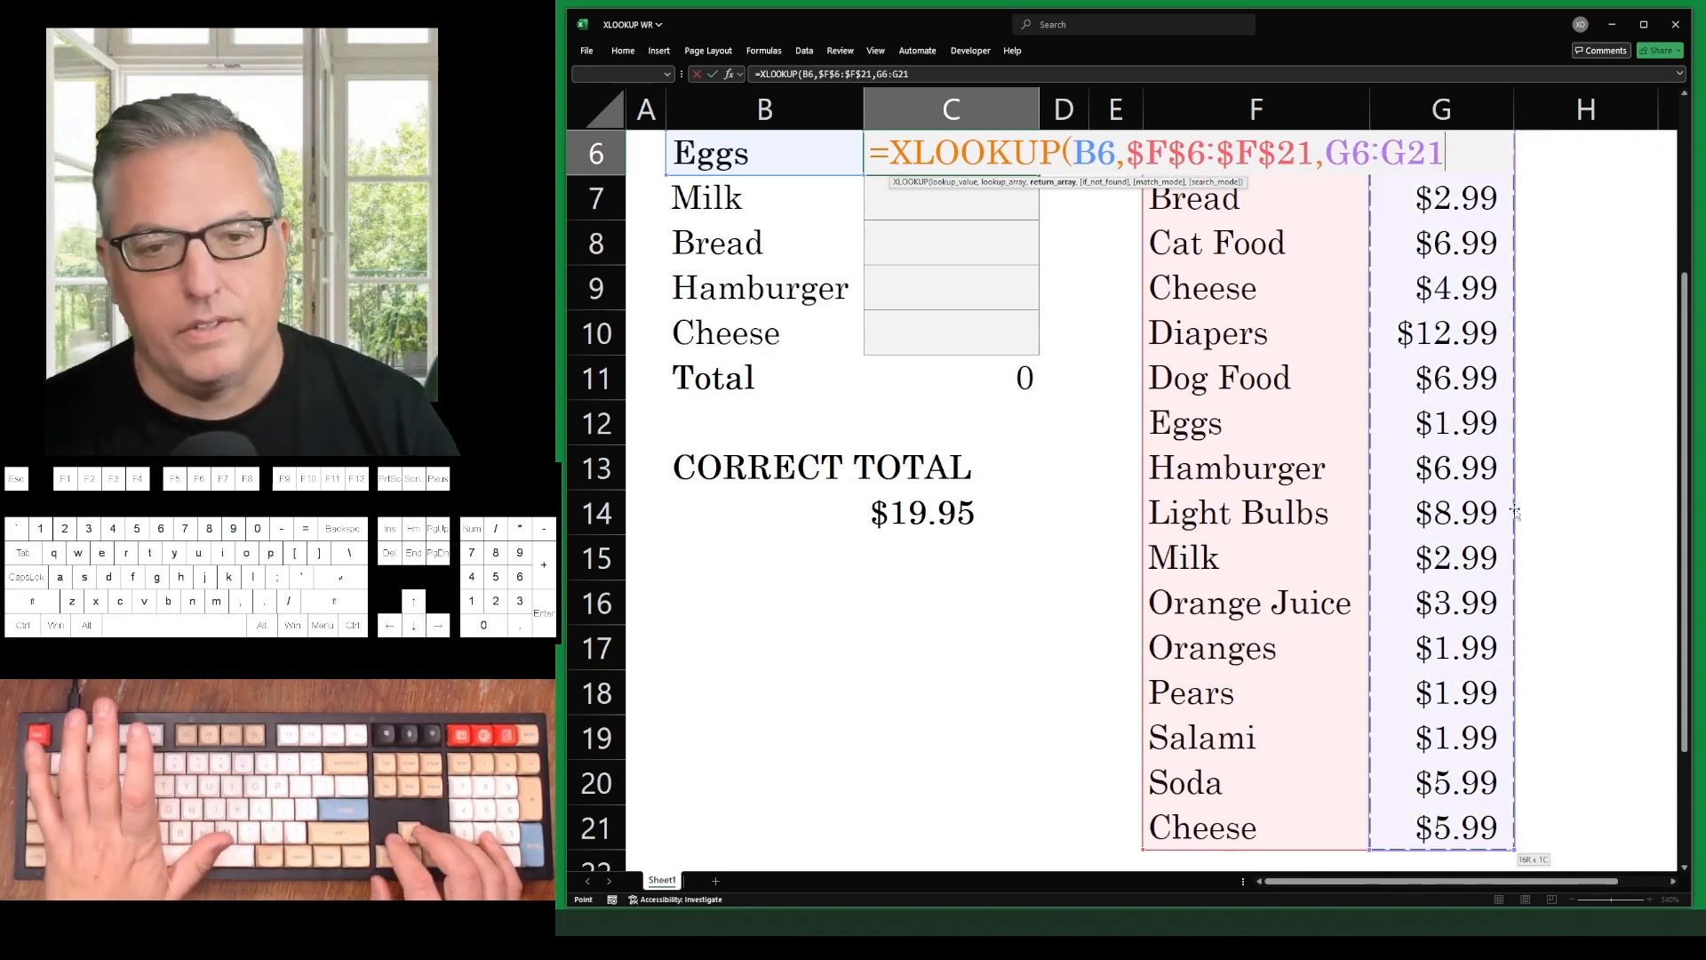
{"action": "key", "text": "F4"}
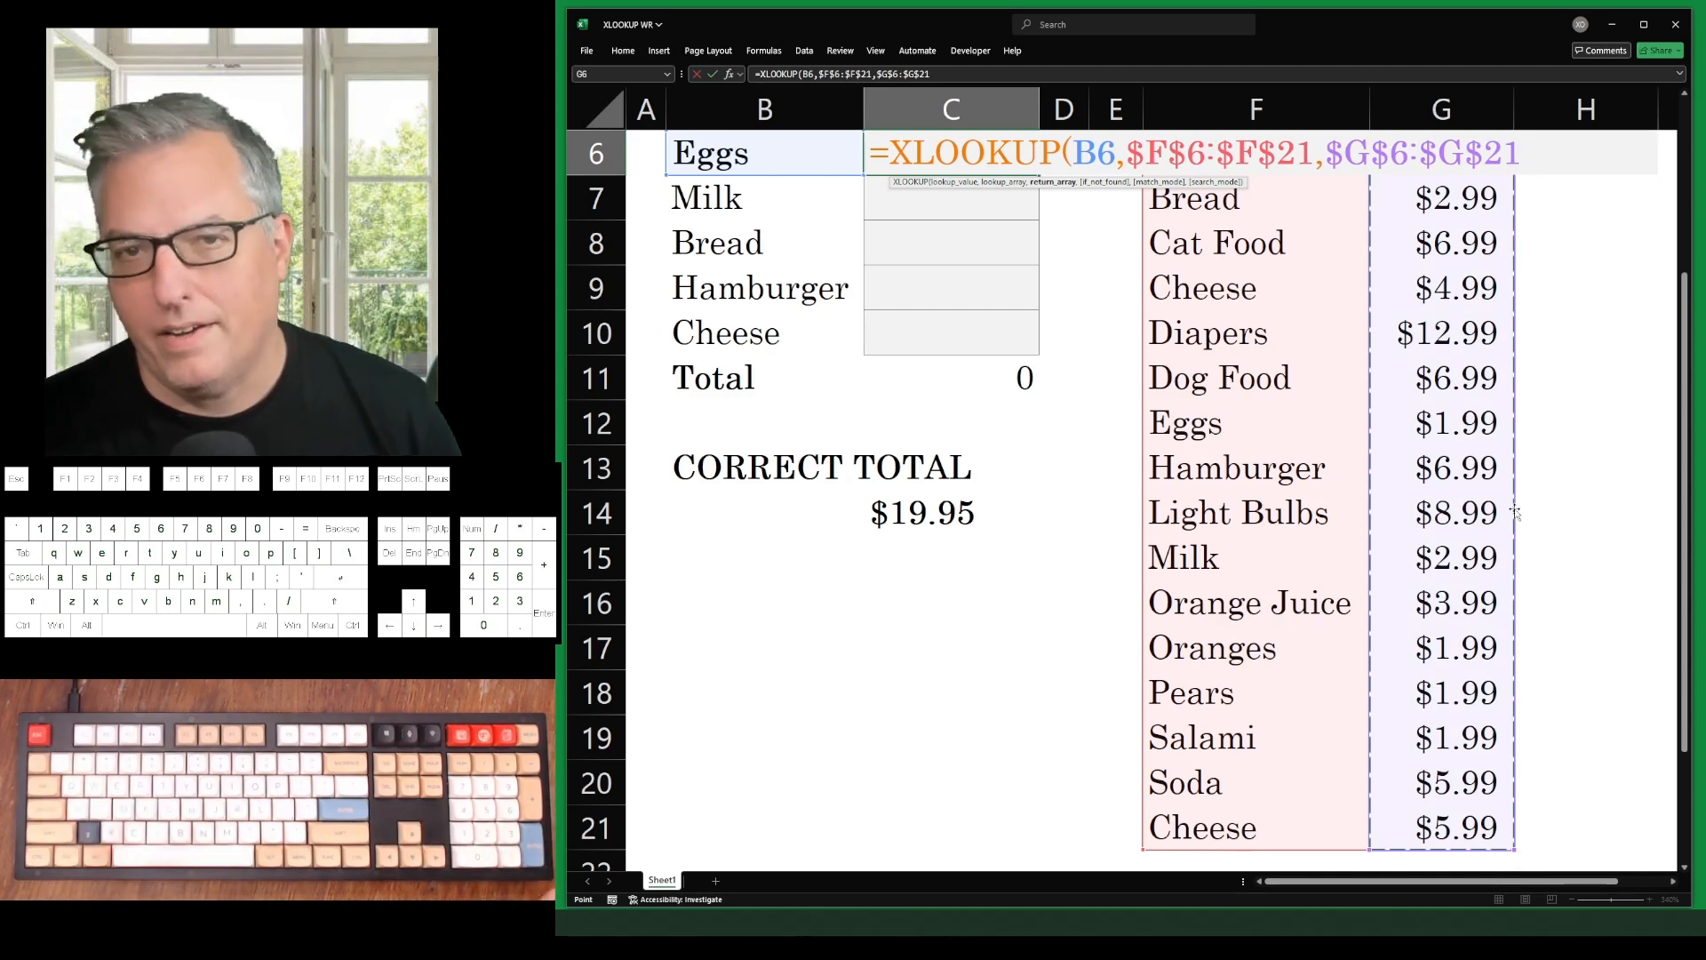
{"action": "key", "text": "Return"}
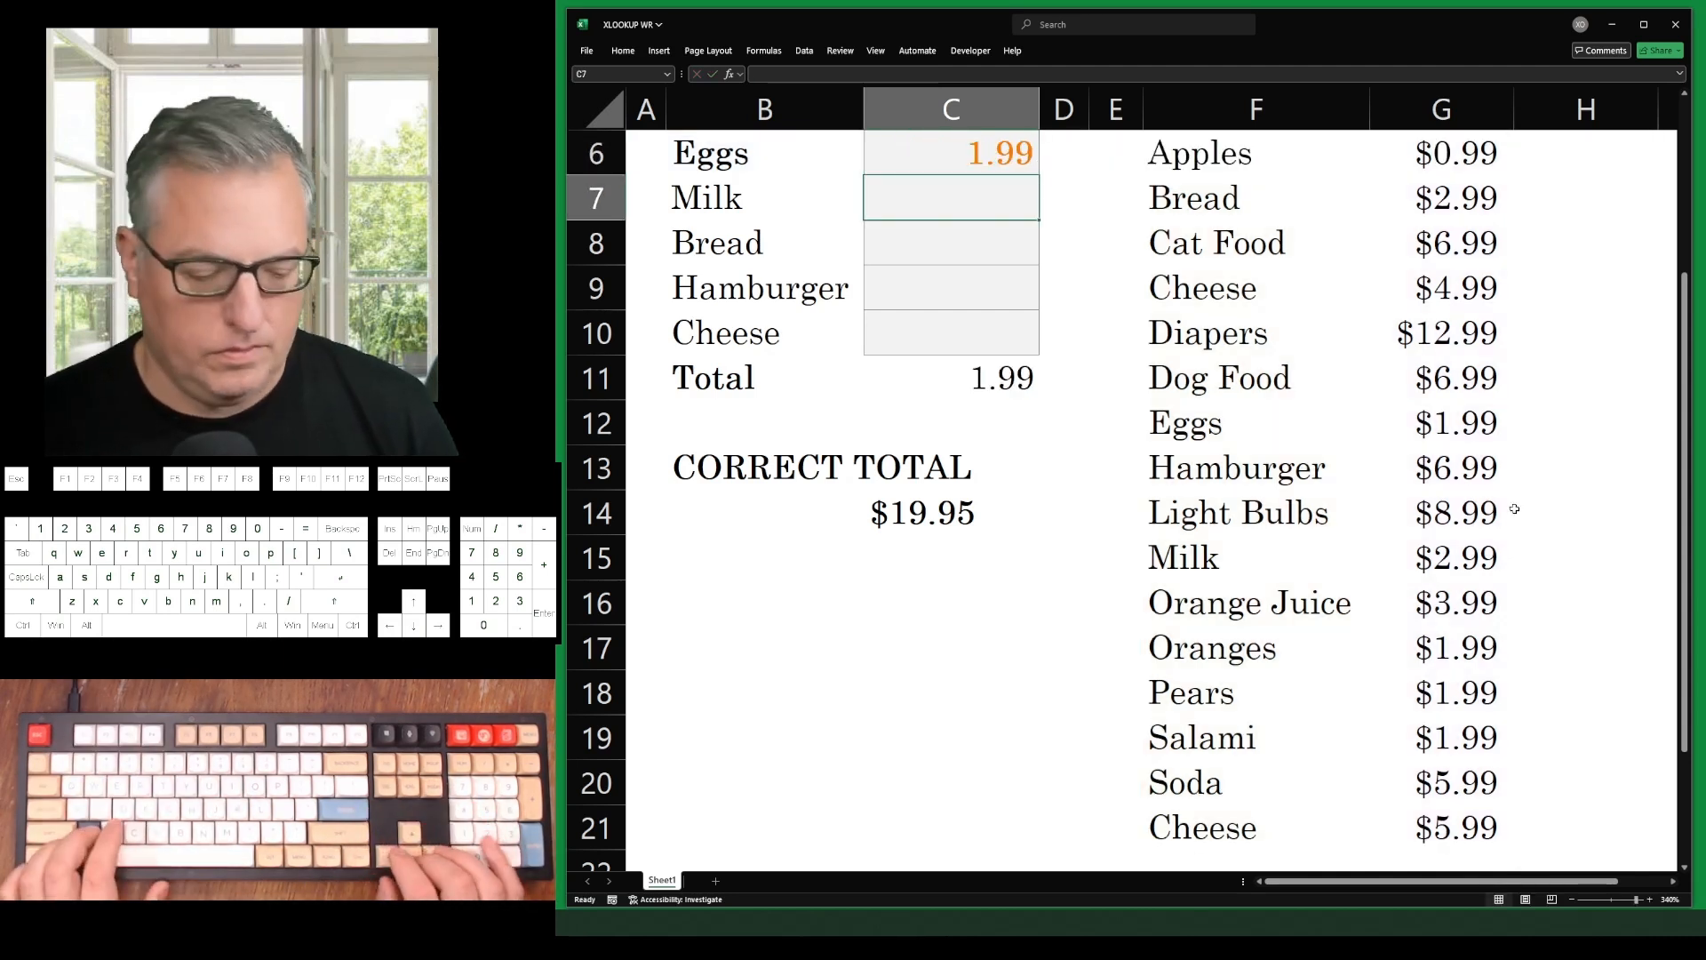
Fill the absolute-range XLOOKUP formula from C6 down through C10
{"action": "key", "text": "ctrl+d"}
{"action": "key", "text": "Down"}
{"action": "key", "text": "ctrl+d"}
{"action": "key", "text": "Down"}
{"action": "key", "text": "ctrl+d"}
{"action": "key", "text": "Down"}
{"action": "key", "text": "ctrl+d"}
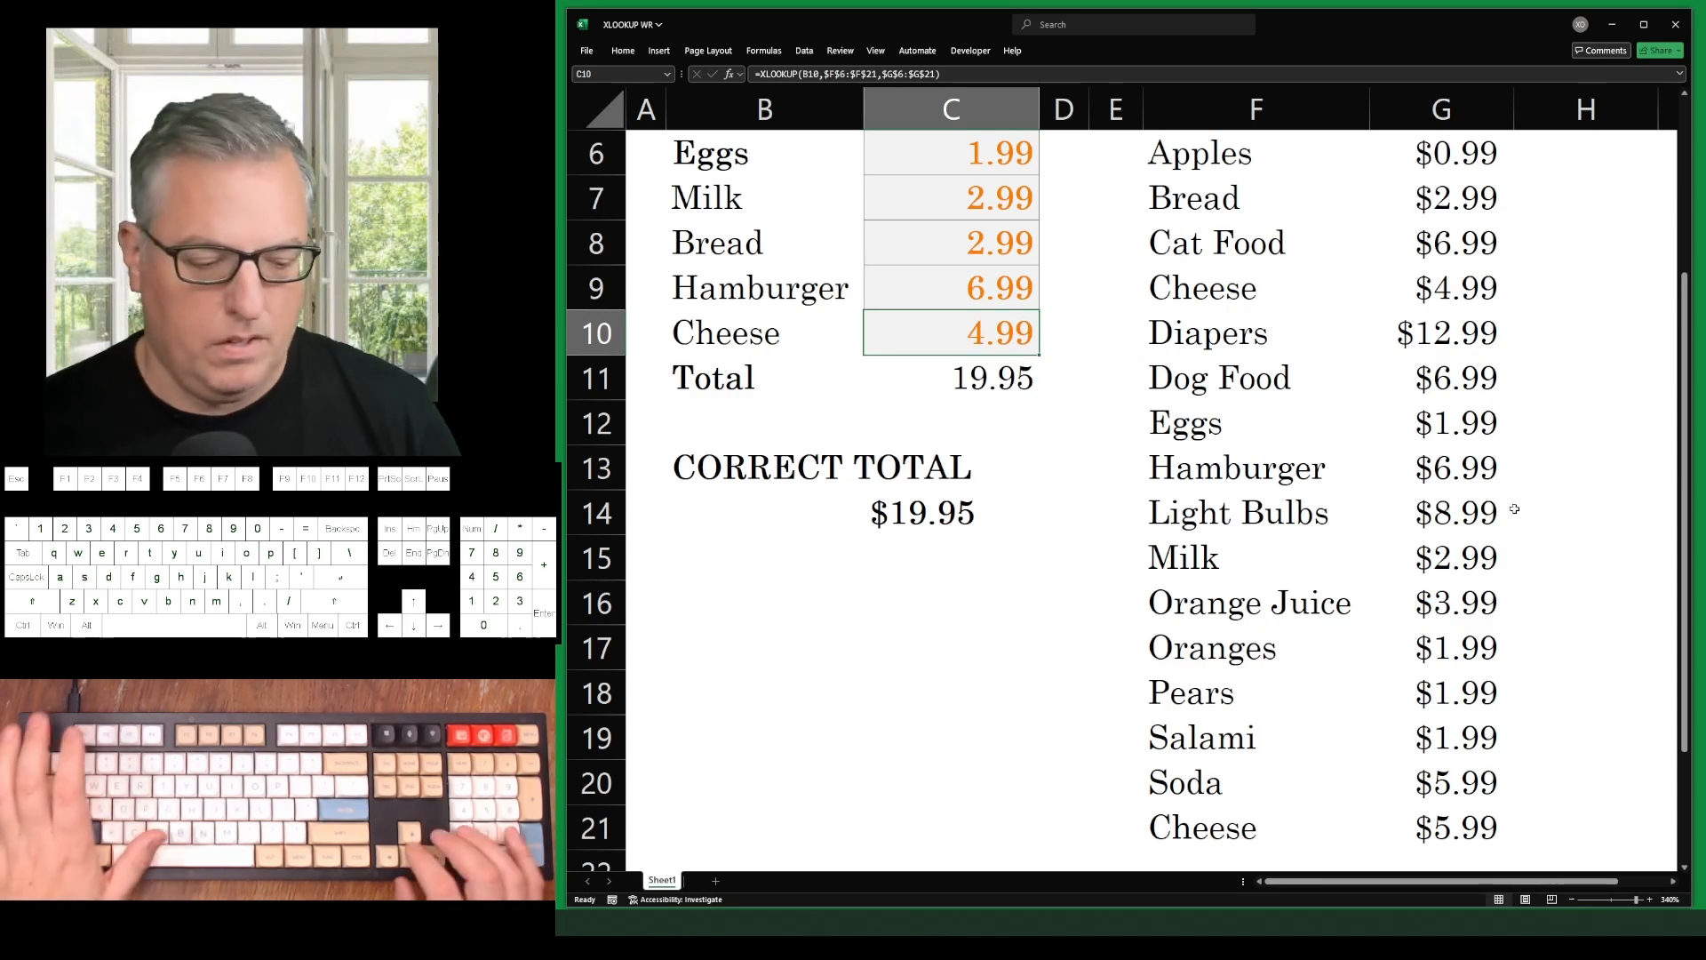
Examine which lookup and return ranges the Cheese formula in C10 refers to
{"action": "key", "text": "F2"}
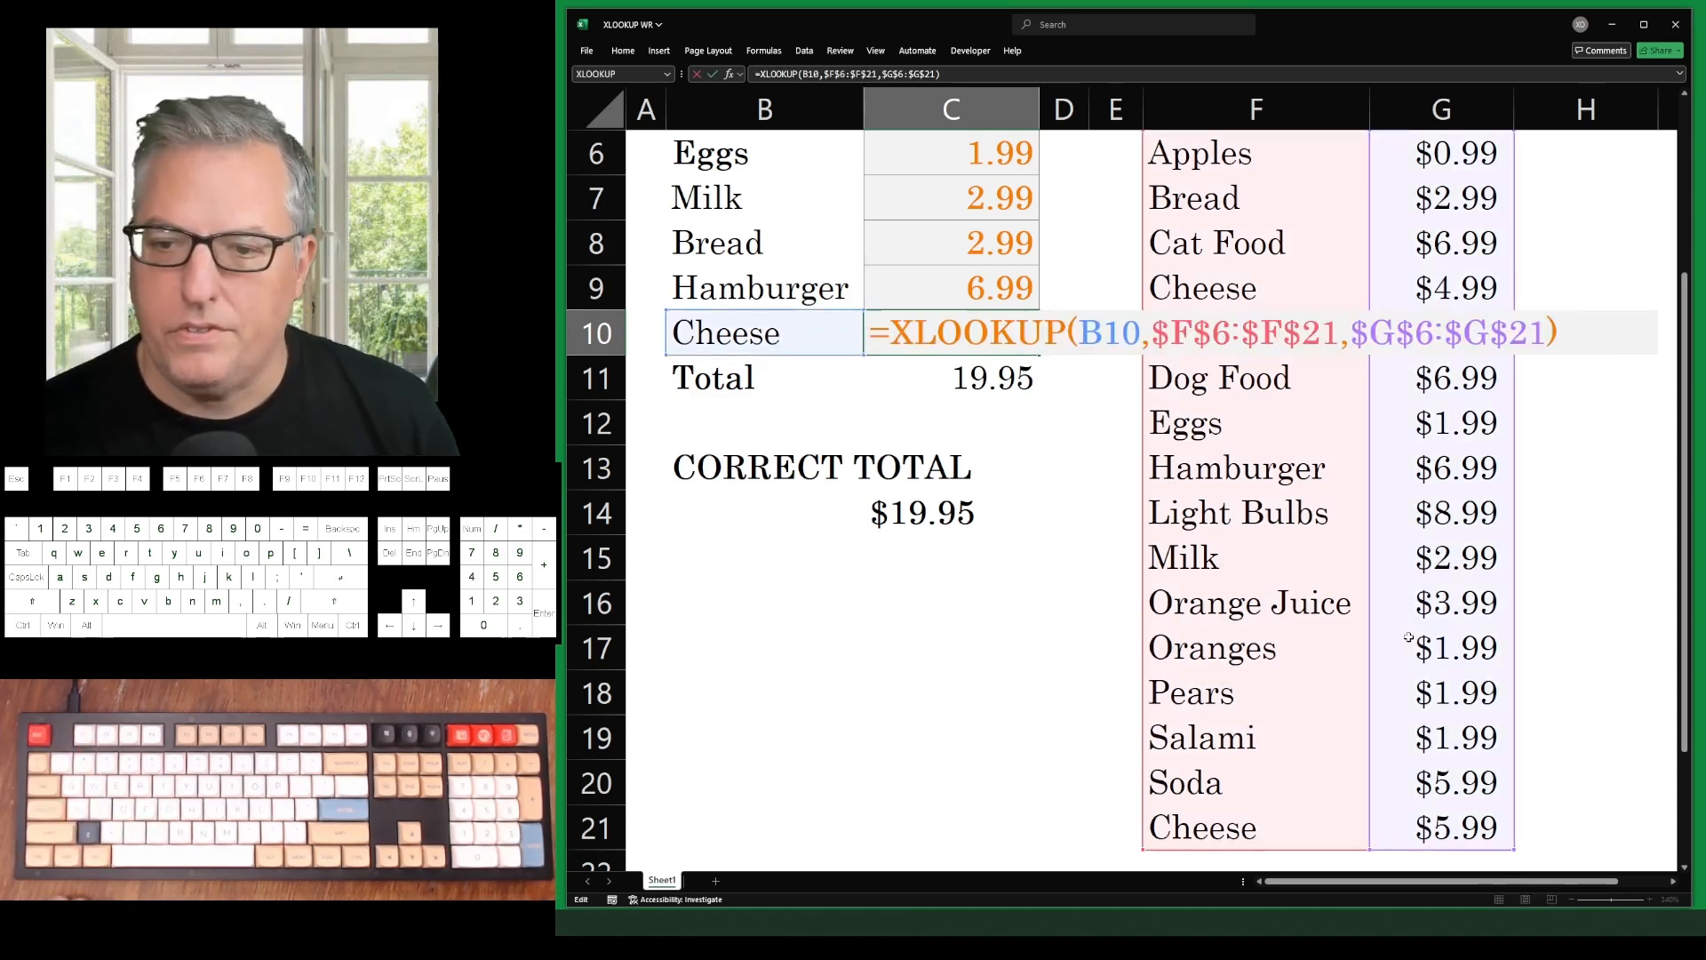
{"action": "scroll", "coordinate": [1408, 636], "scroll_direction": "up", "scroll_amount": 2}
{"action": "key", "text": "Return"}
Clear the absolute-range price formulas from C6:C10
{"action": "key", "text": "Up"}
{"action": "key", "text": "Up"}
{"action": "key", "text": "Up"}
{"action": "key", "text": "Up"}
{"action": "key", "text": "Up"}
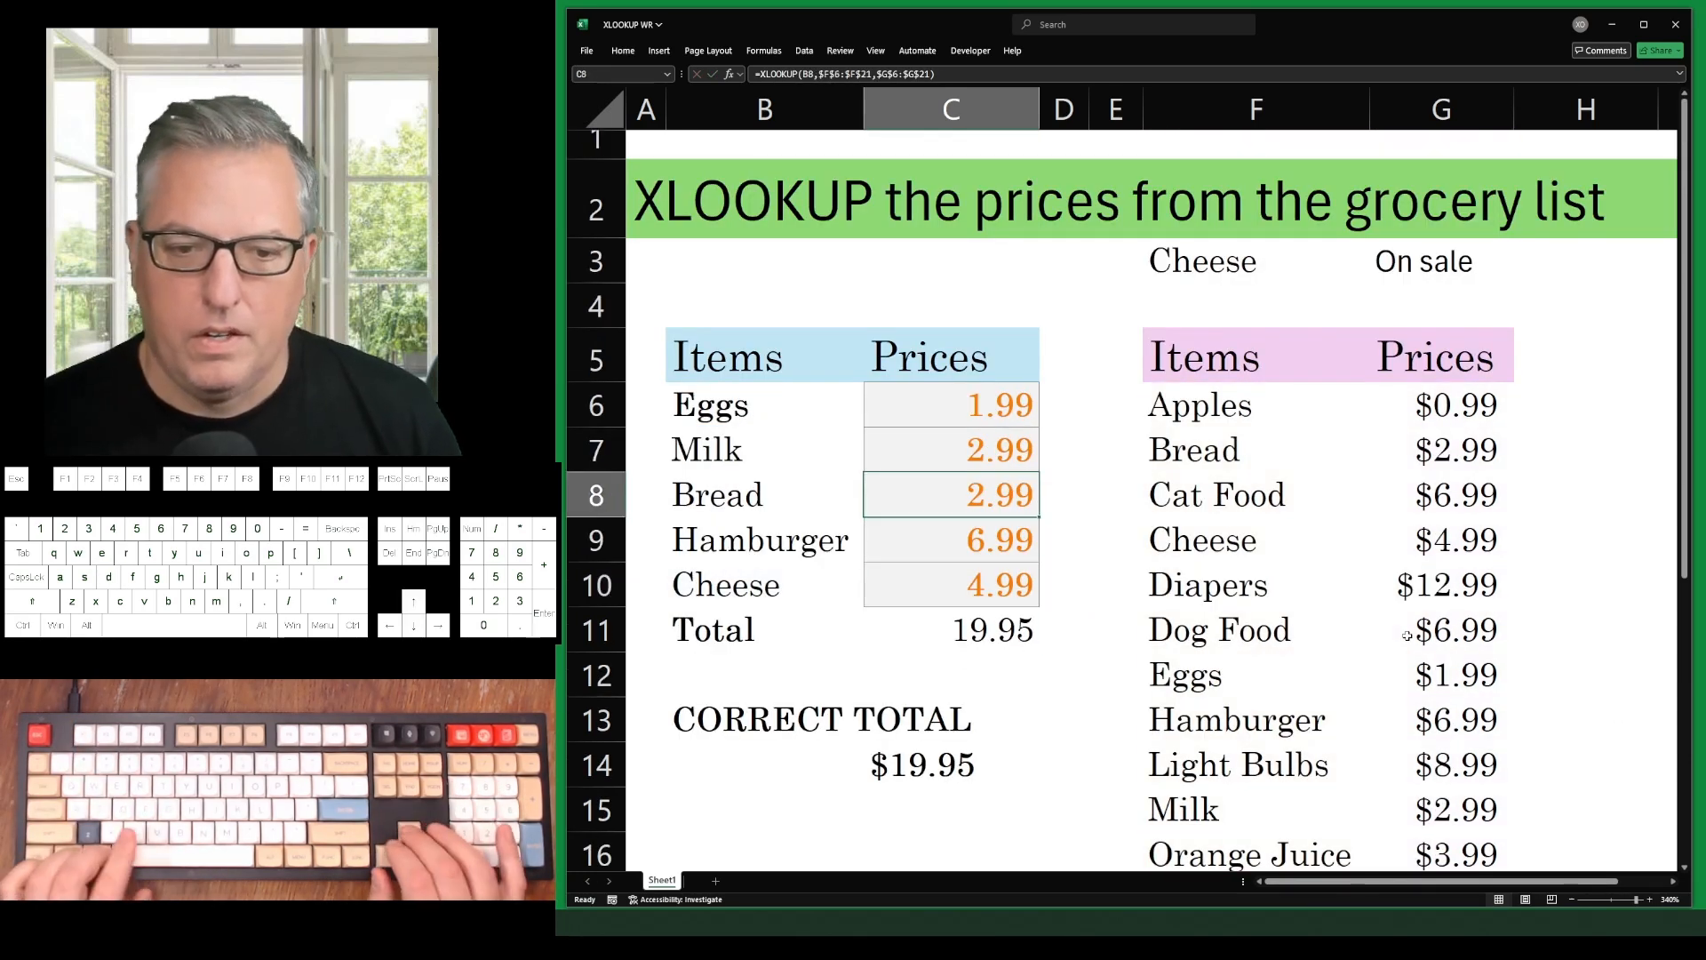
{"action": "key", "text": "Delete"}
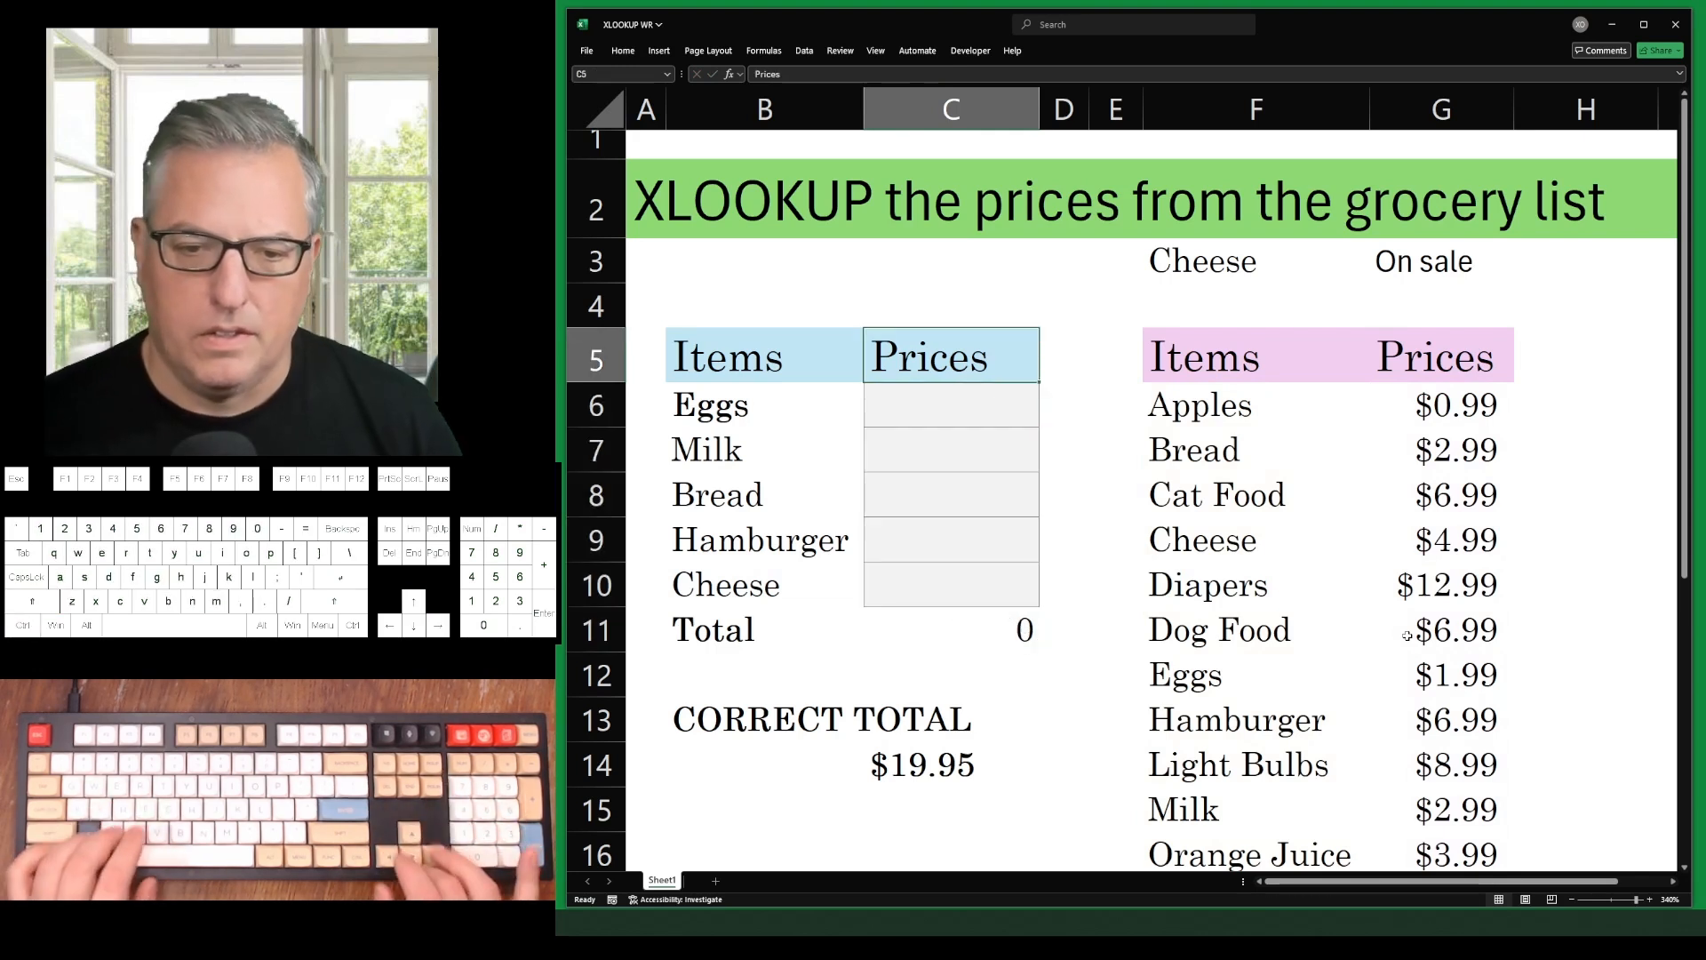
Begin an XLOOKUP formula in C6 with the absolute lookup value $B$6 and the absolute lookup array $F$5:$F$21
{"action": "type", "text": "=xlookup("}
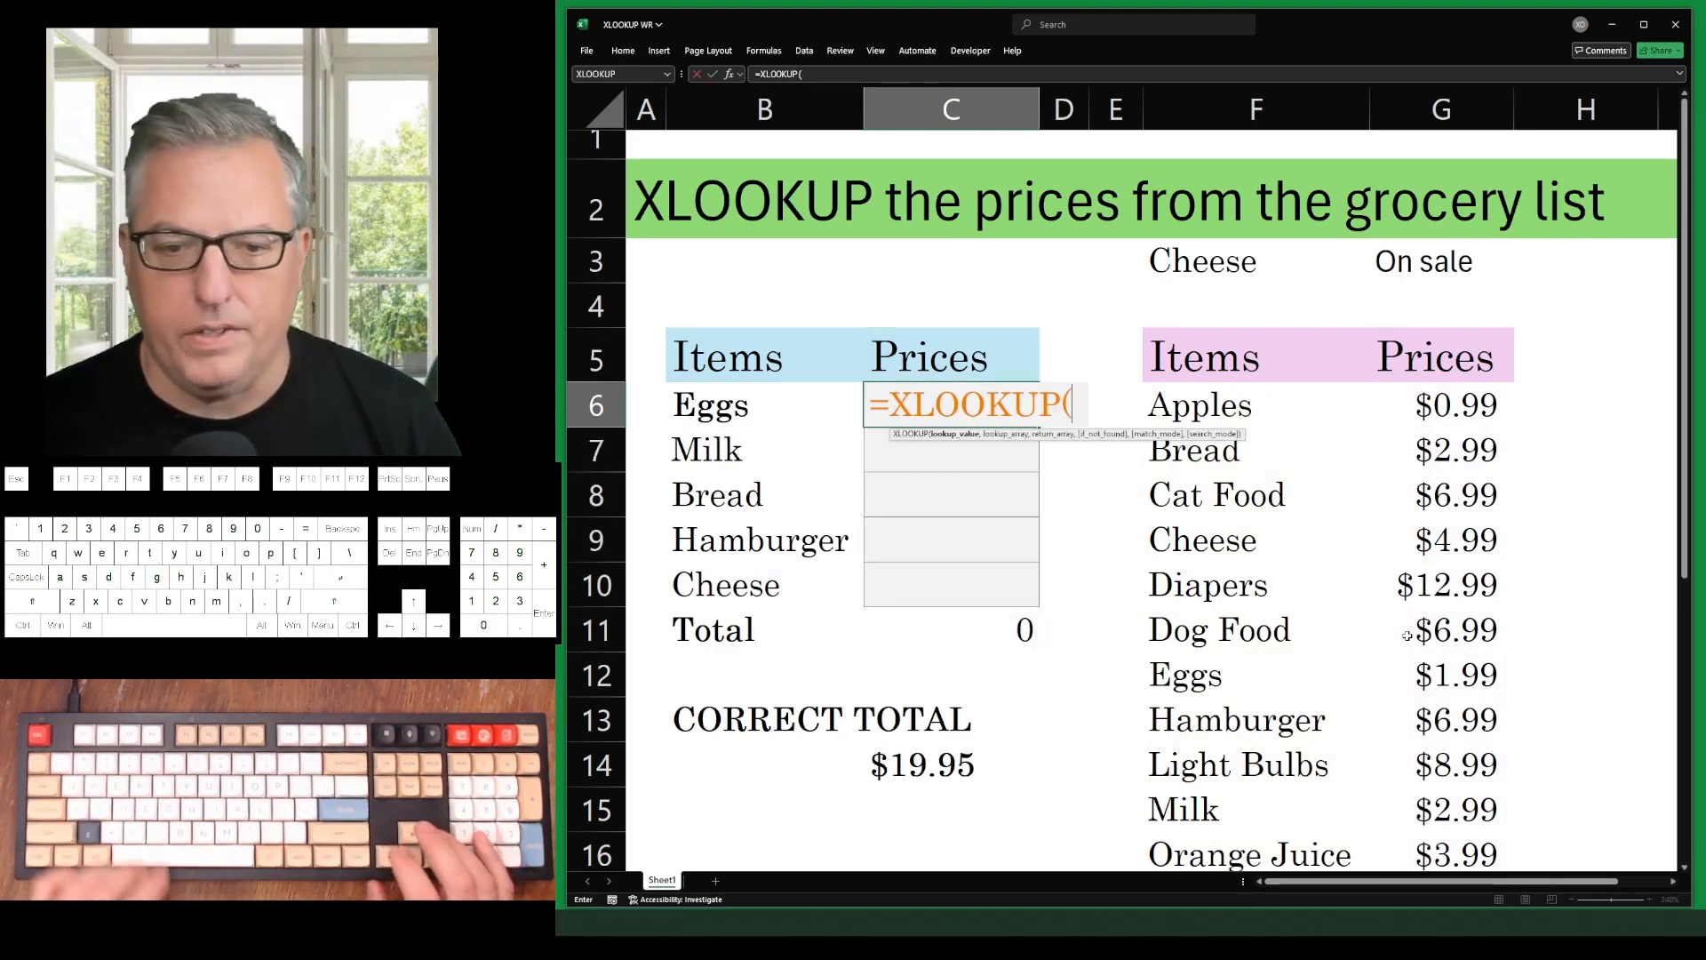
{"action": "key", "text": "Left"}
{"action": "key", "text": "F4"}
{"action": "type", "text": ","}
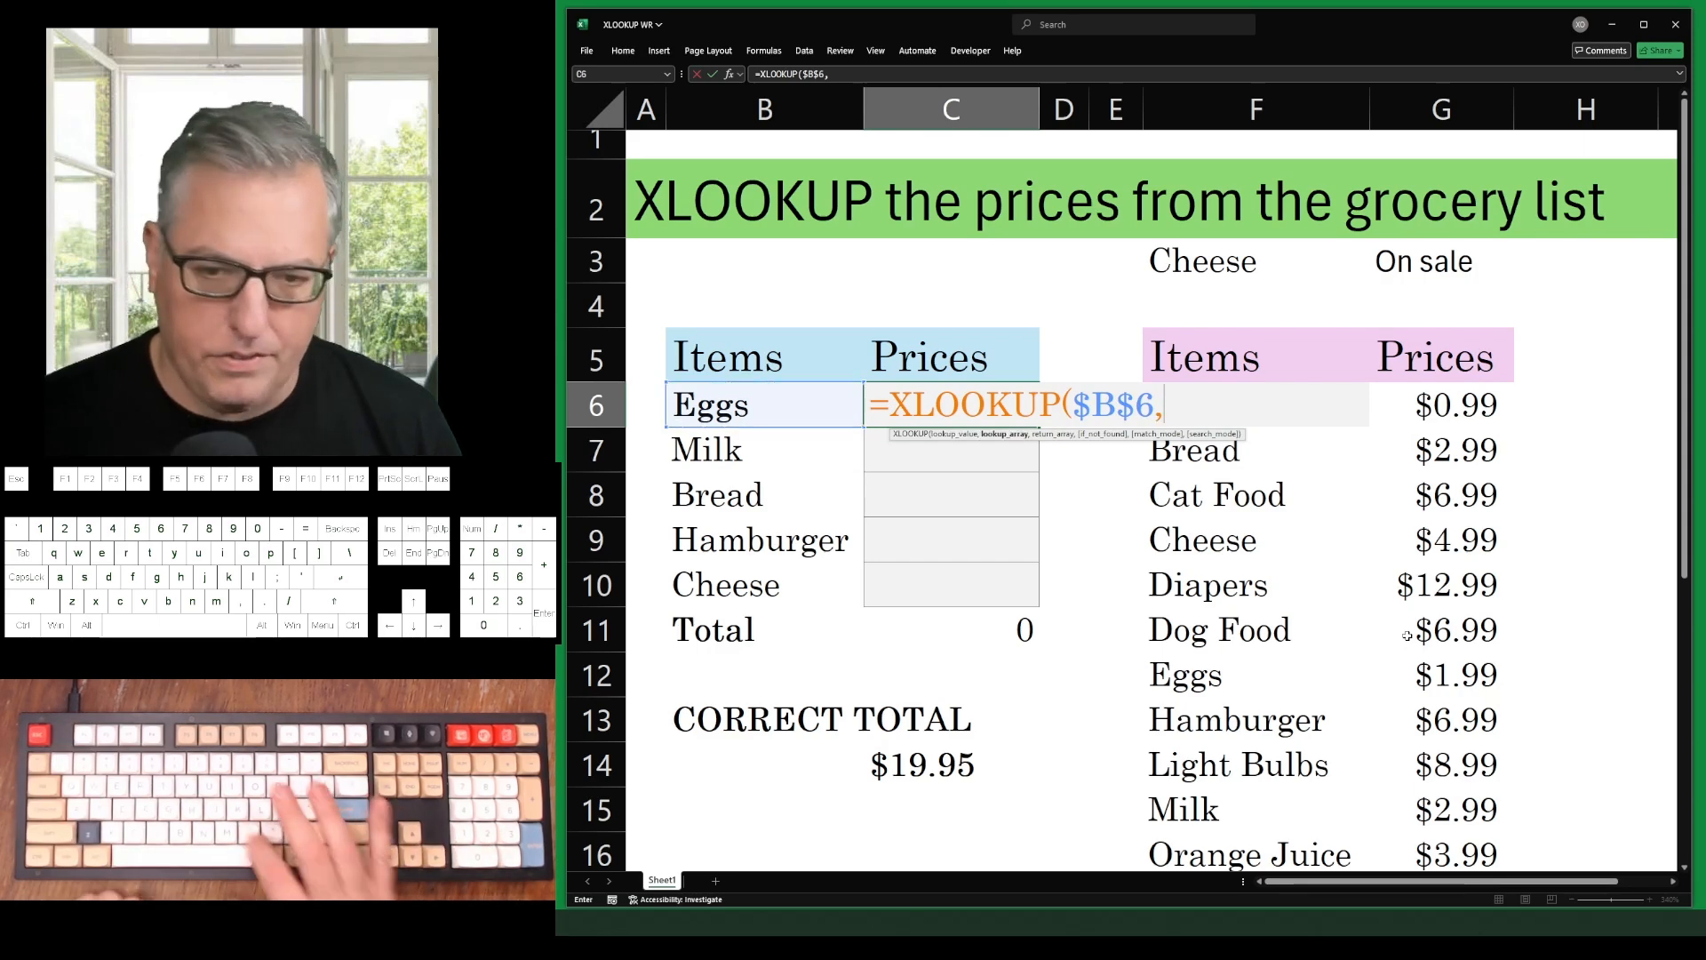
{"action": "key", "text": "Right"}
{"action": "key", "text": "Right"}
{"action": "key", "text": "Up"}
{"action": "key", "text": "ctrl+shift+Down"}
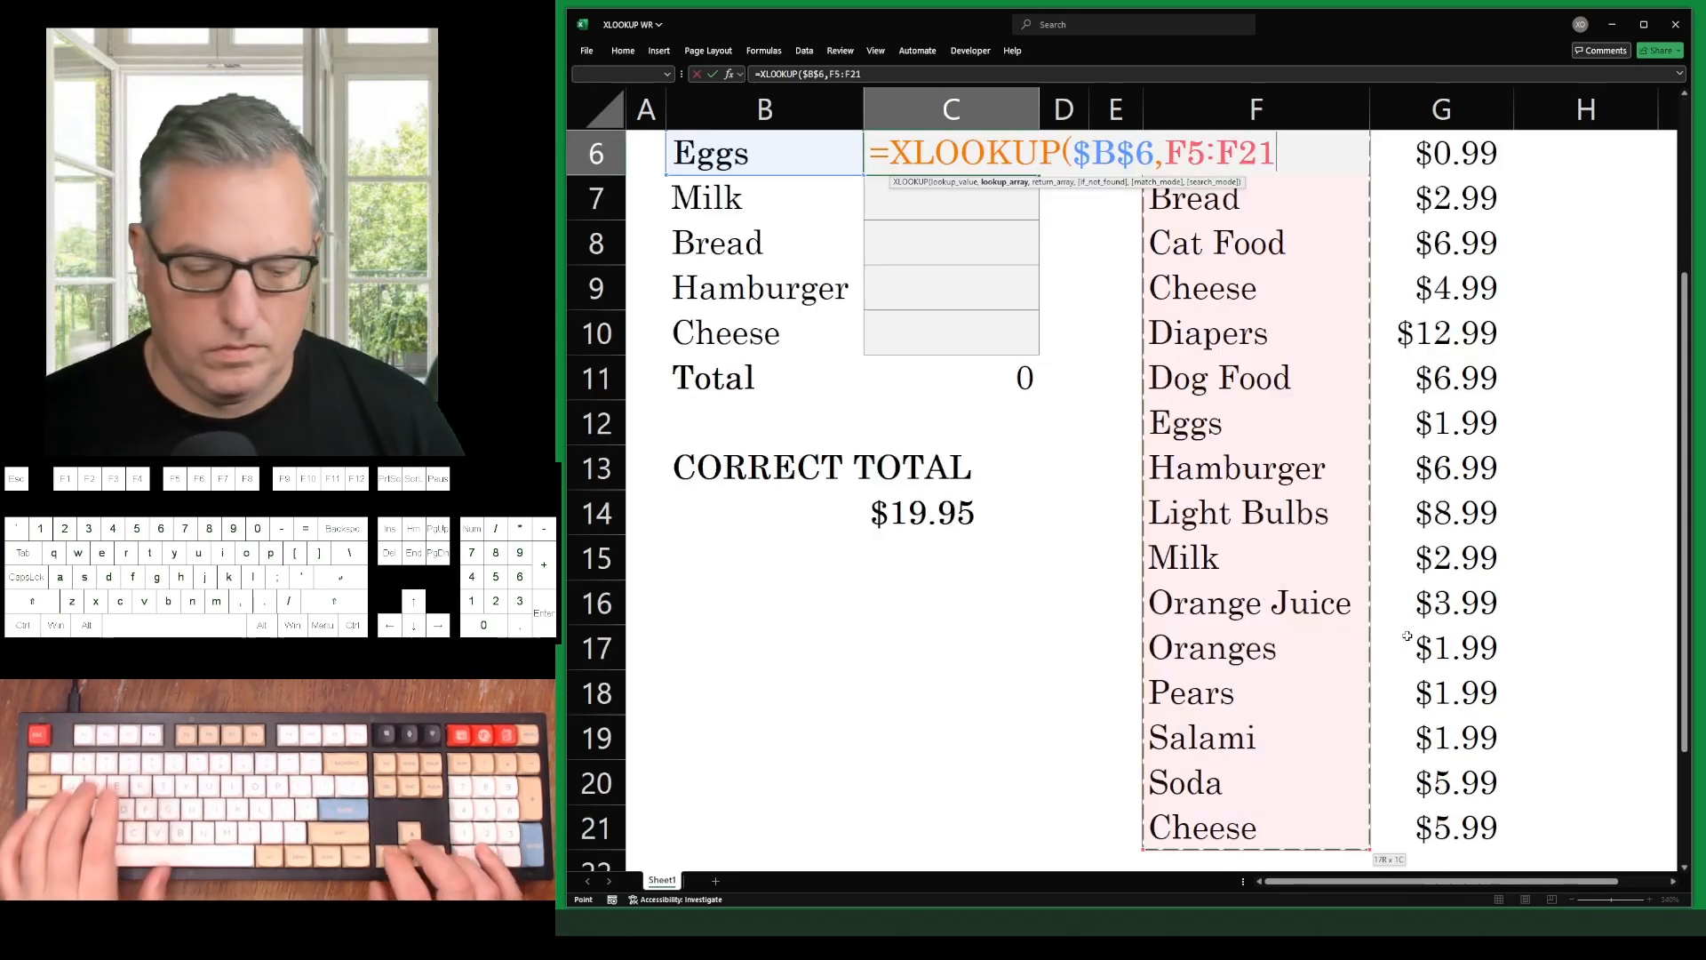
{"action": "key", "text": "F4"}
Complete the XLOOKUP formula in C6 with the absolute return array $G$5:$G$21
{"action": "type", "text": ","}
{"action": "key", "text": "Right"}
{"action": "key", "text": "Right"}
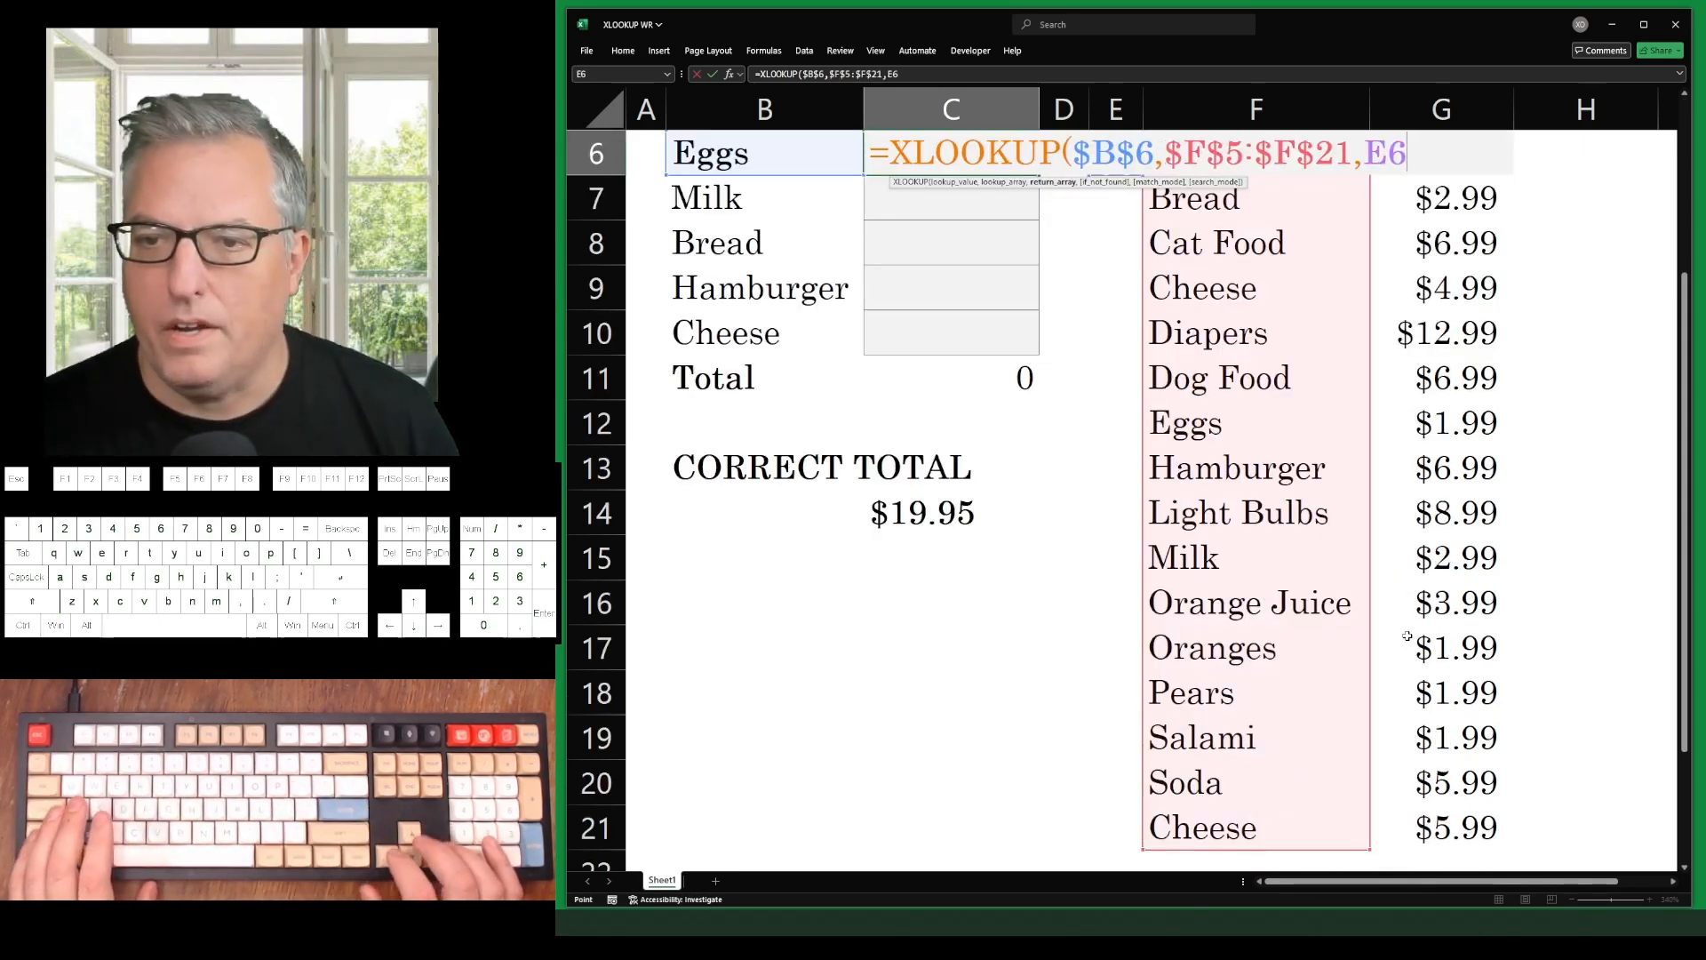
{"action": "key", "text": "Up"}
{"action": "key", "text": "Up"}
{"action": "key", "text": "Right"}
{"action": "key", "text": "Right"}
{"action": "key", "text": "Down"}
{"action": "key", "text": "ctrl+shift+Down"}
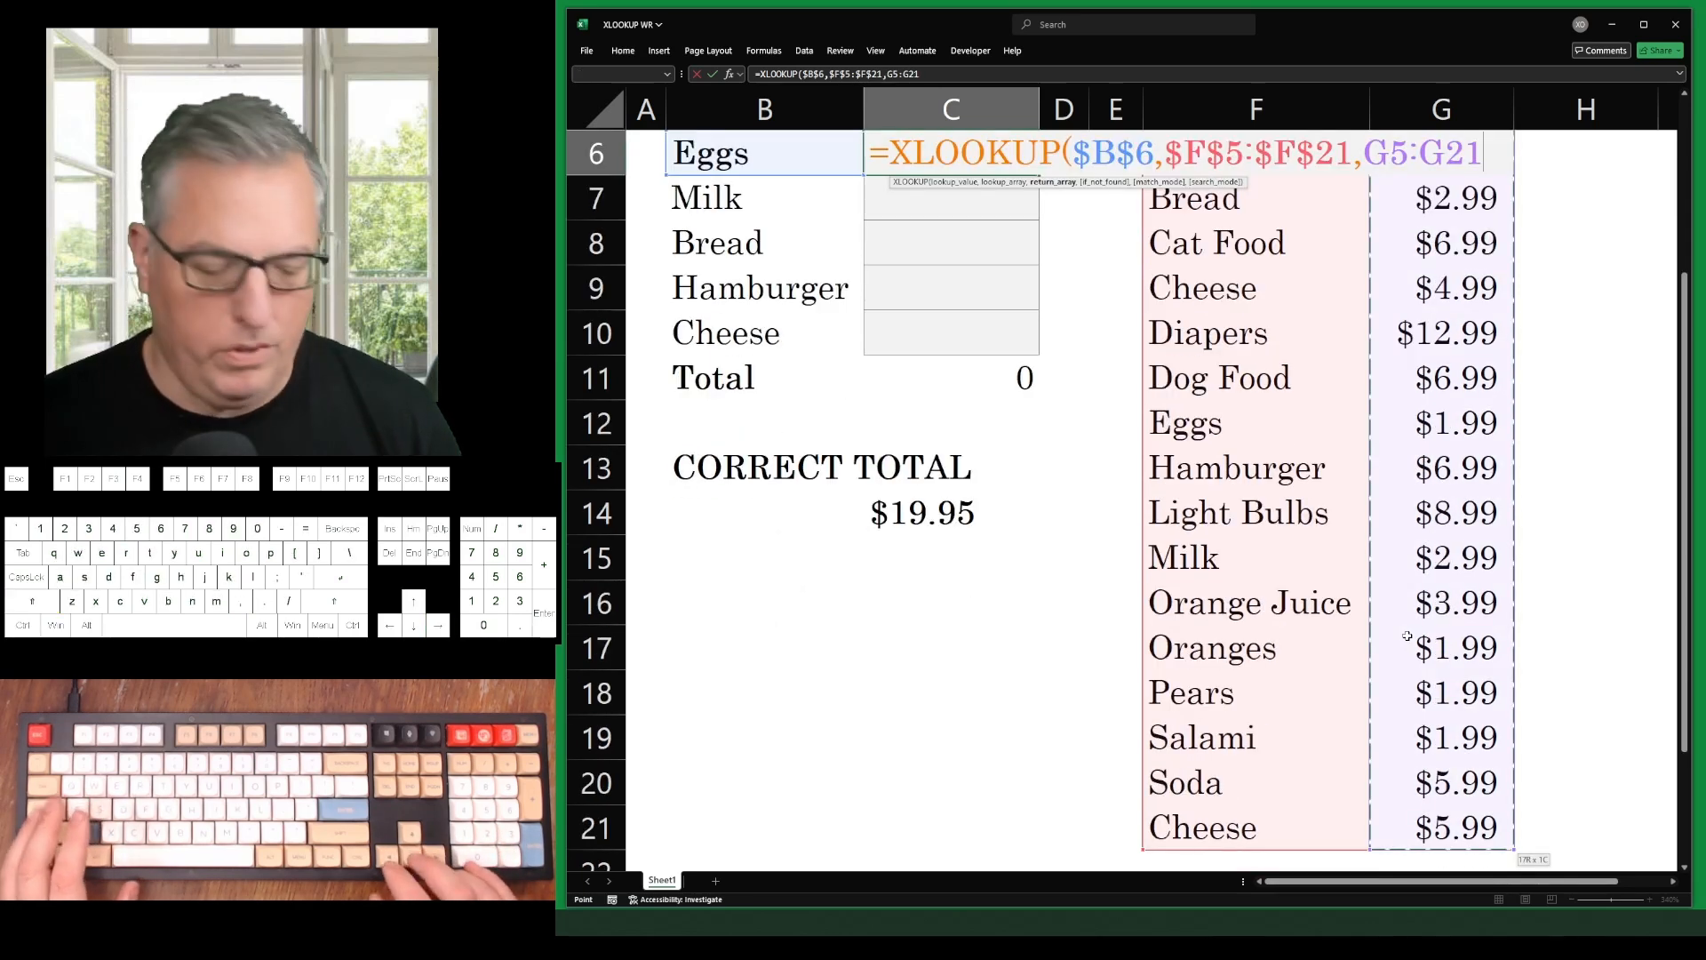
{"action": "key", "text": "F4"}
{"action": "key", "text": "Return"}
Fill the fully absolute XLOOKUP formula down through C10 and inspect the references used in C10
{"action": "key", "text": "ctrl+d"}
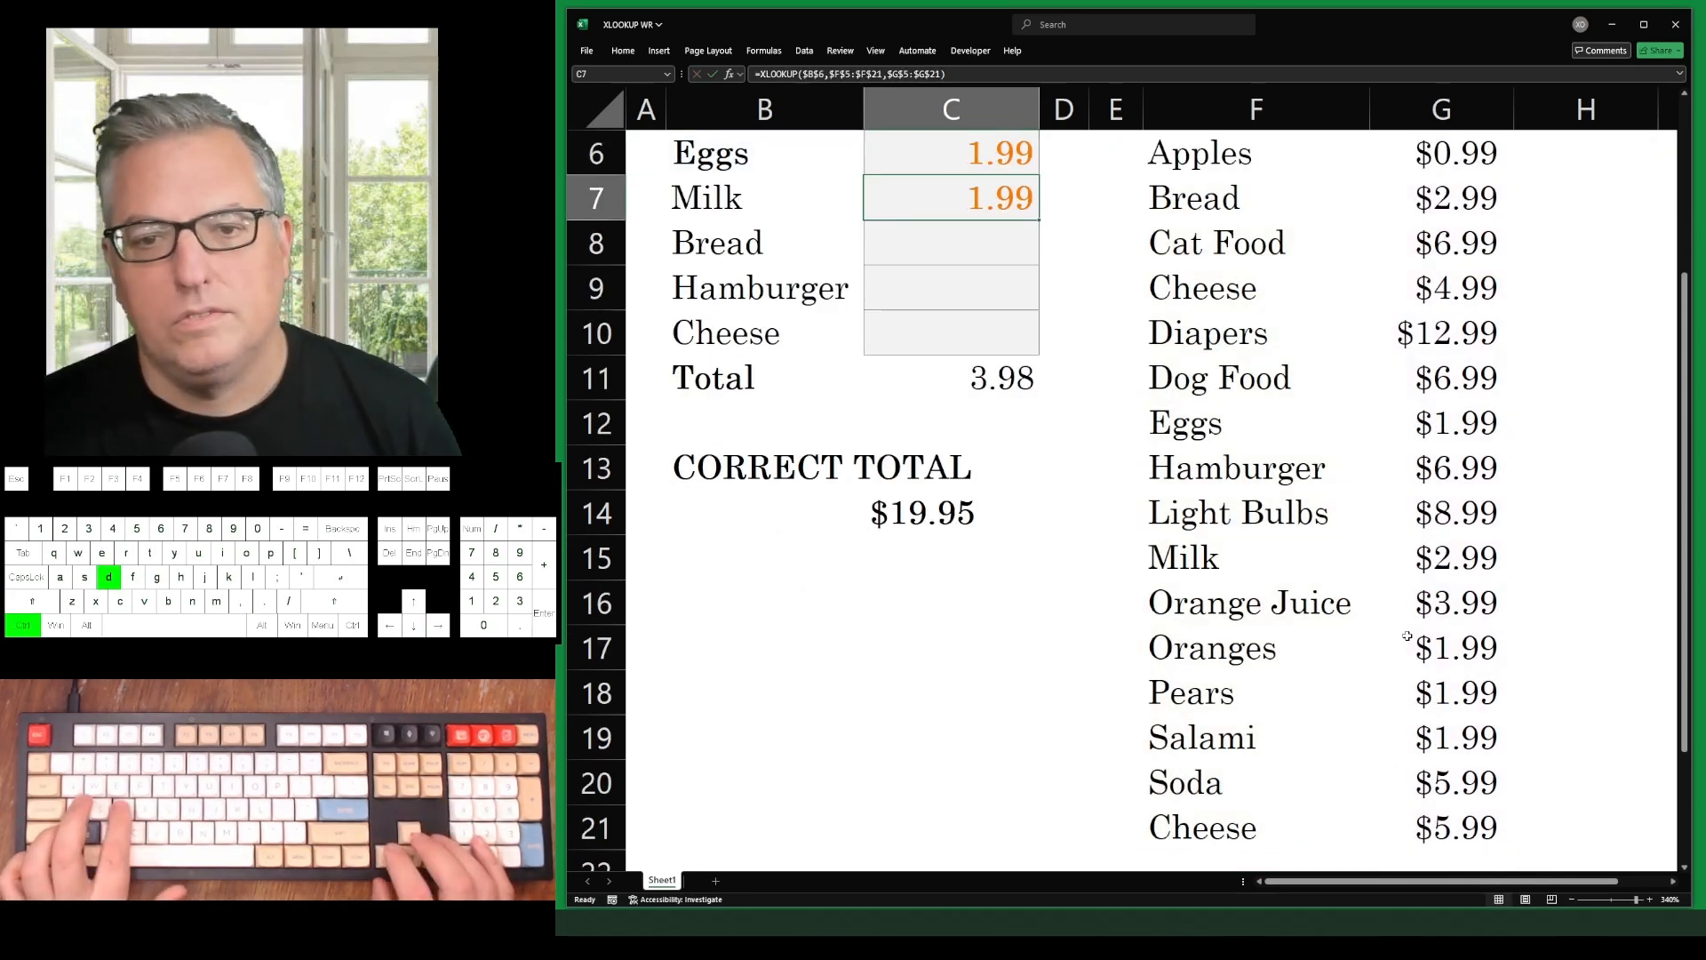
{"action": "key", "text": "Down"}
{"action": "key", "text": "ctrl+d"}
{"action": "key", "text": "Down"}
{"action": "key", "text": "ctrl+d"}
{"action": "key", "text": "Down"}
{"action": "key", "text": "ctrl+d"}
{"action": "key", "text": "F2"}
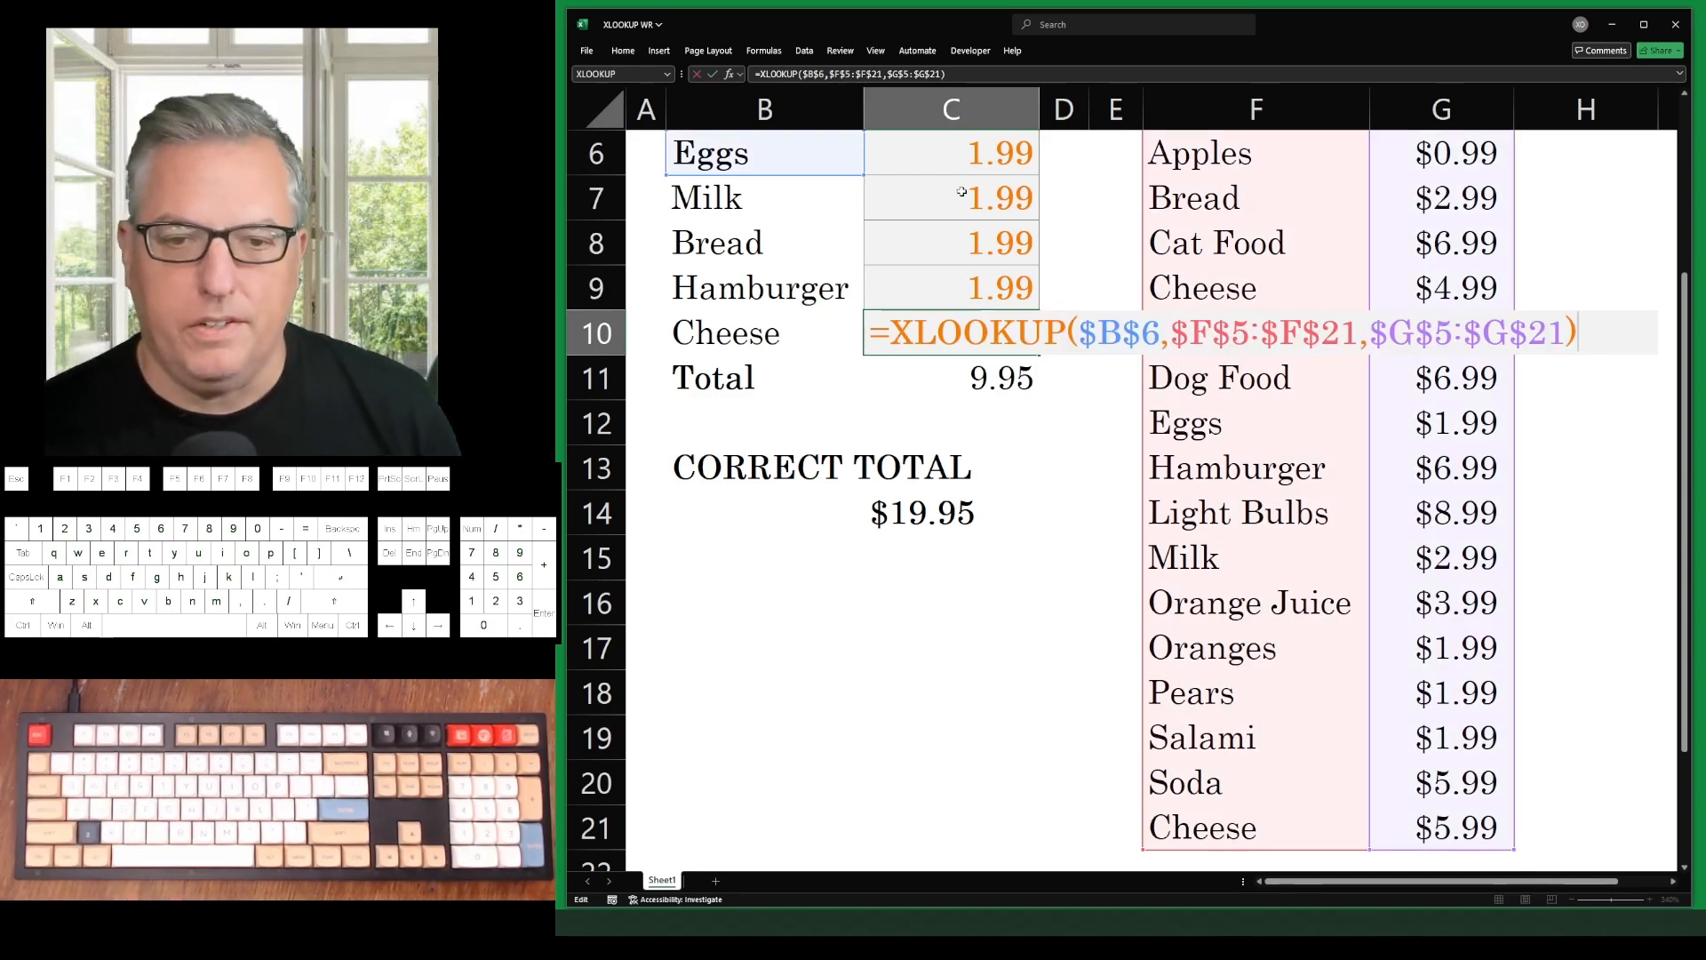
{"action": "key", "text": "Return"}
Clear the fully absolute price formulas from C6:C10
{"action": "key", "text": "ctrl+Up"}
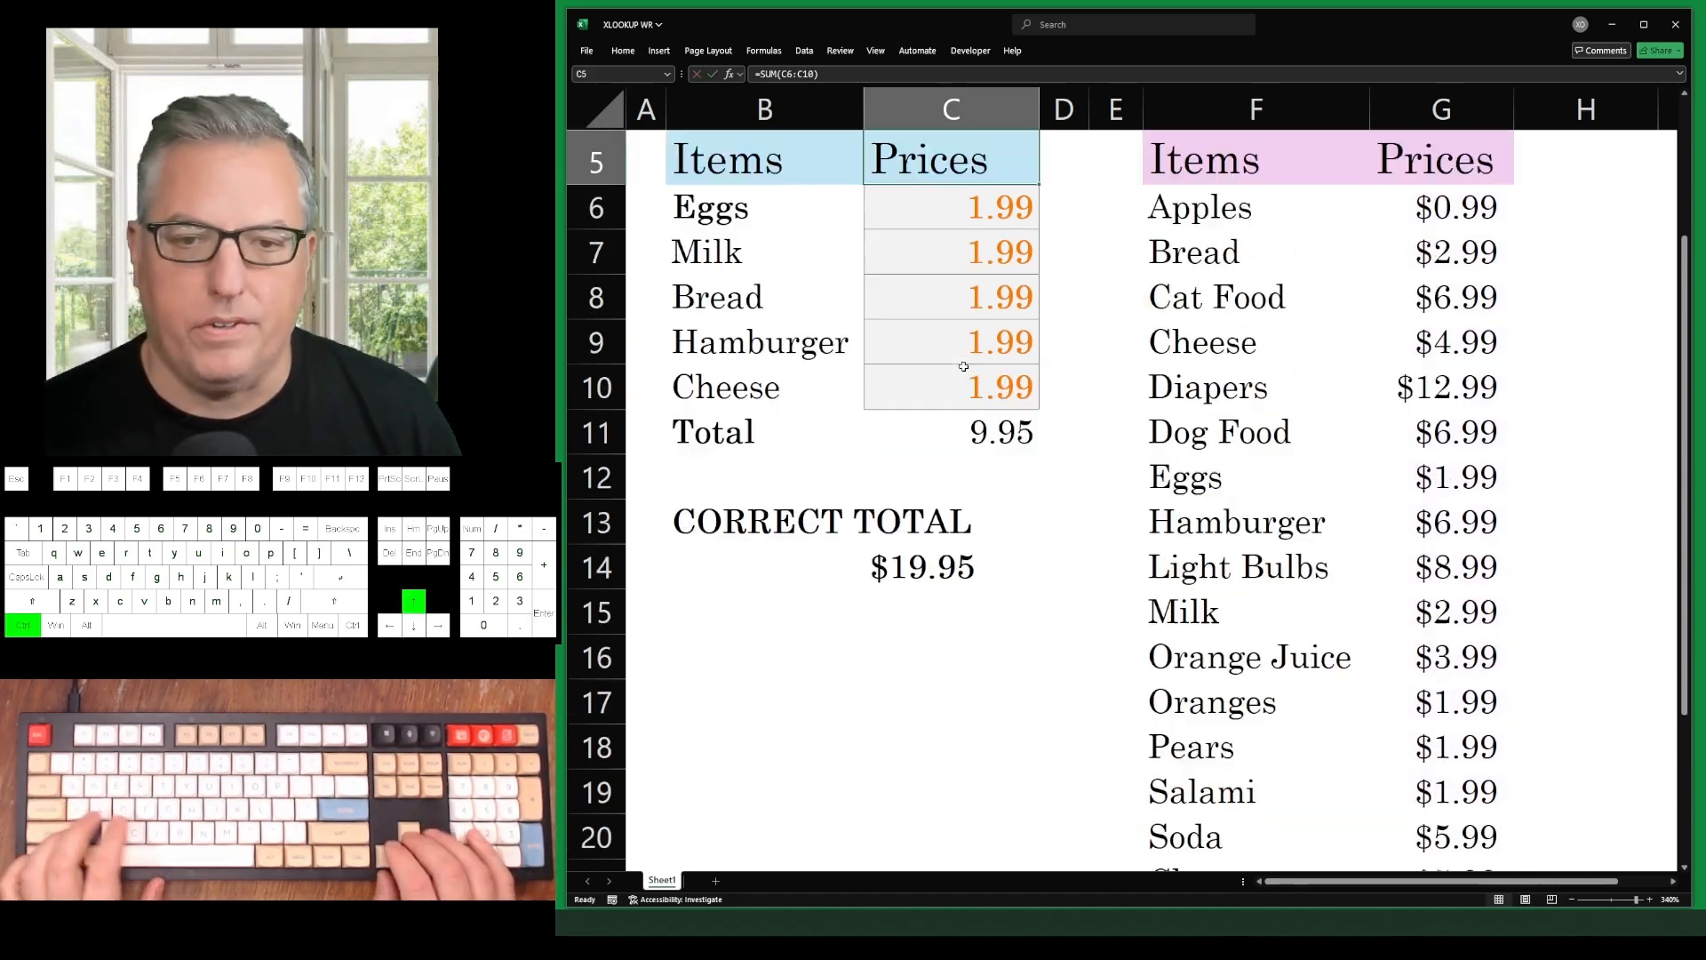
{"action": "scroll", "coordinate": [963, 367], "scroll_direction": "up", "scroll_amount": 2}
{"action": "key", "text": "Down"}
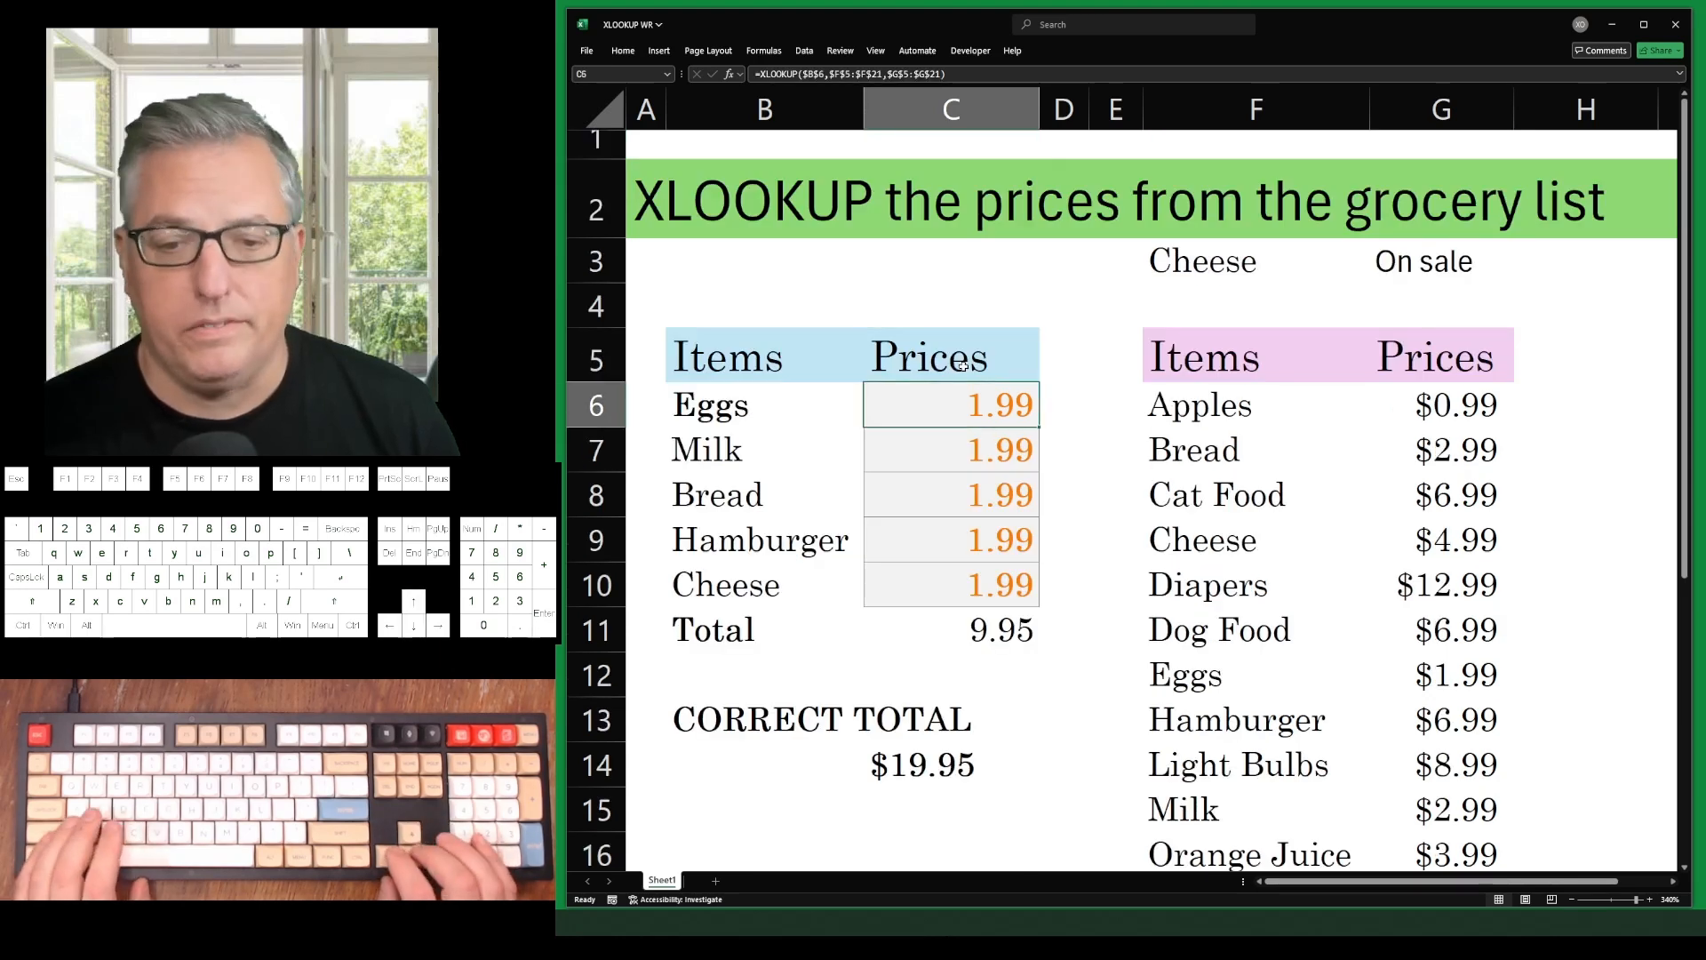
{"action": "key", "text": "ctrl+shift+Down"}
{"action": "key", "text": "Delete"}
Copy the grocery list with its headers, F5:G21
{"action": "scroll", "coordinate": [1197, 440], "scroll_direction": "down", "scroll_amount": 6, "text": "ctrl"}
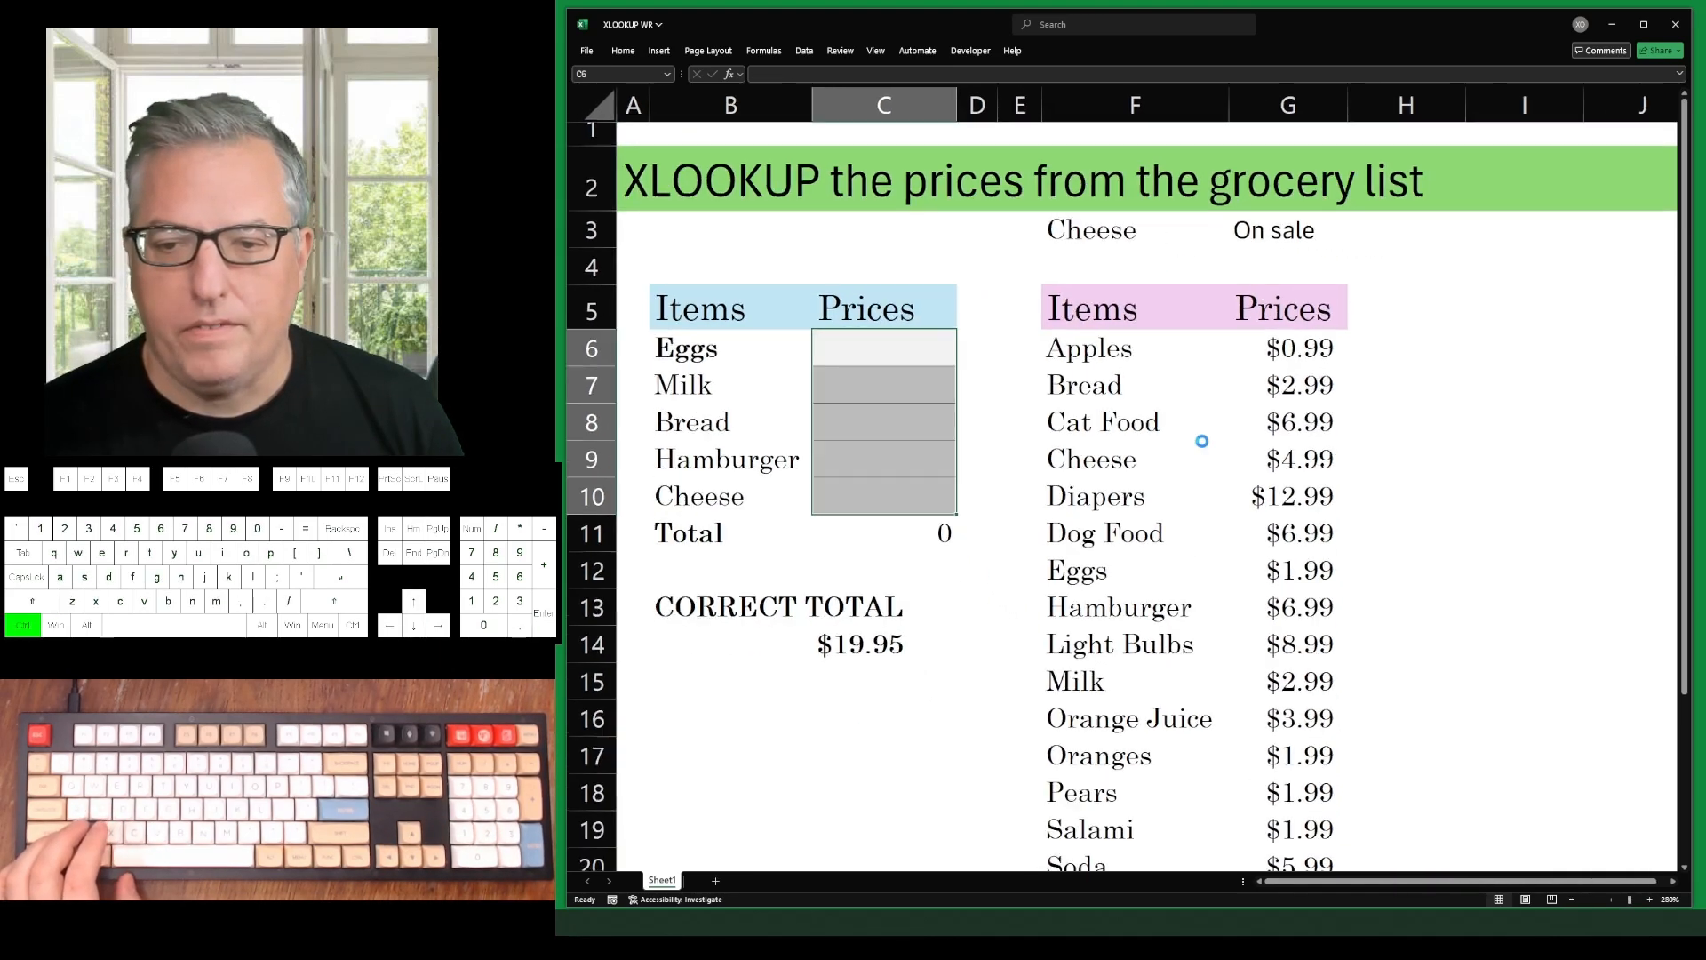
{"action": "key", "text": "Right"}
{"action": "key", "text": "Right"}
{"action": "key", "text": "Right"}
{"action": "key", "text": "Up"}
{"action": "key", "text": "ctrl+shift+Down"}
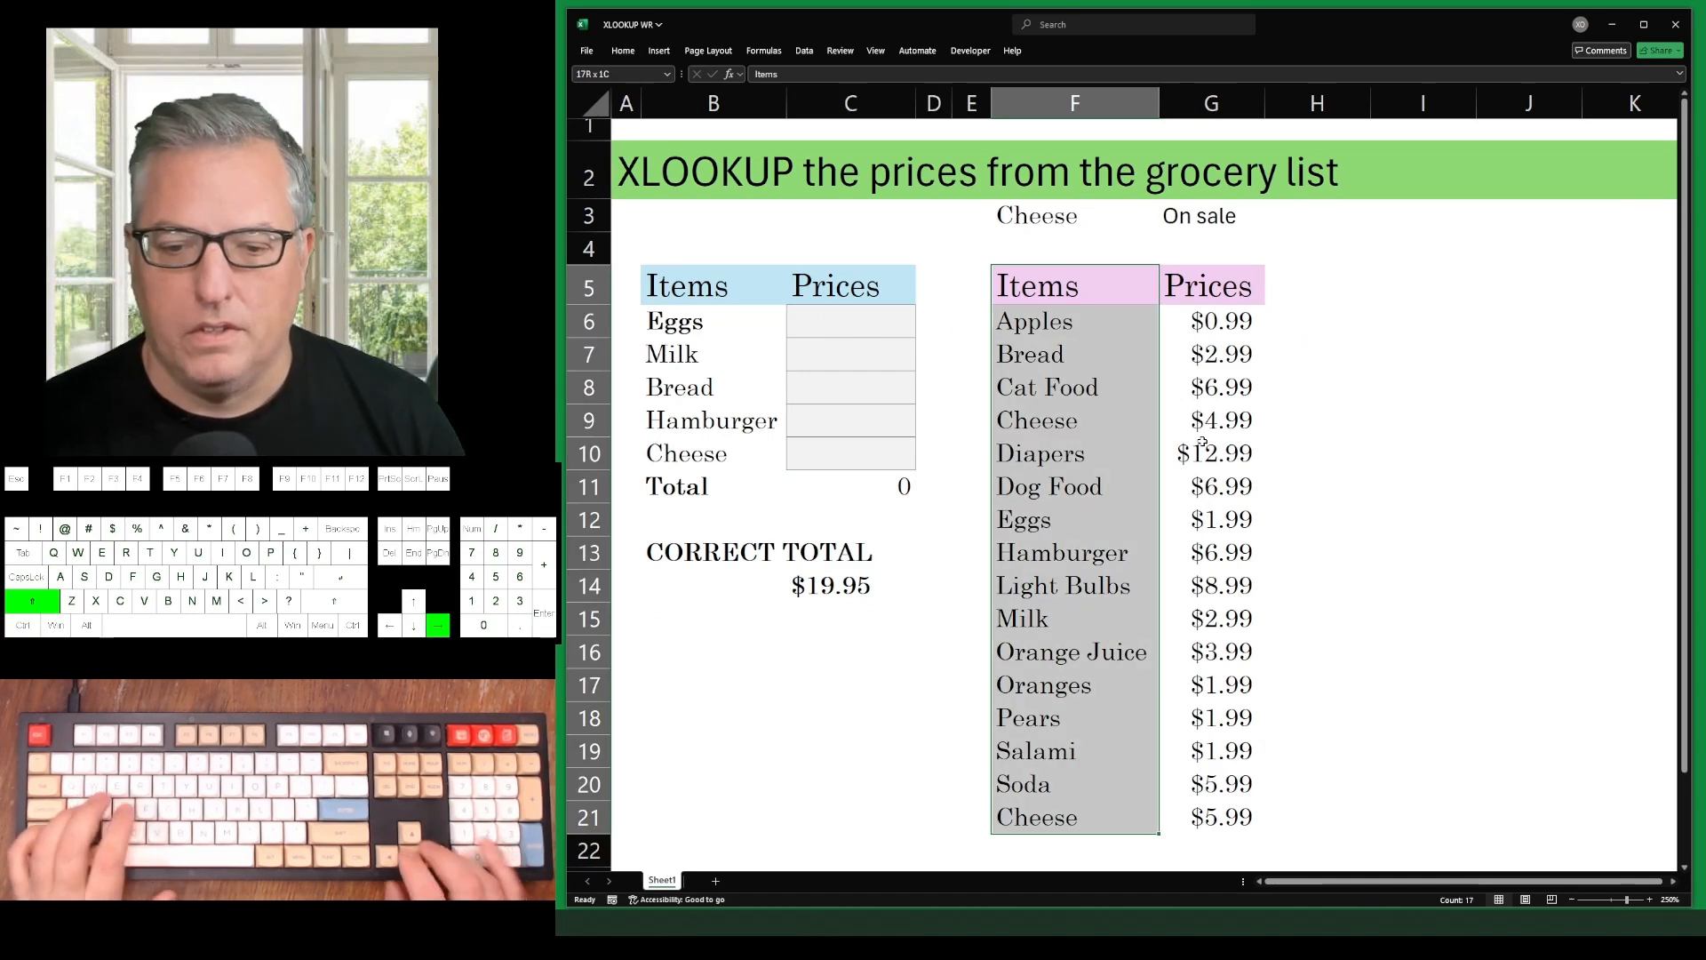
{"action": "key", "text": "shift+Right"}
{"action": "key", "text": "ctrl+c"}
Paste the copied grocery list transposed into a horizontal layout starting at I5
{"action": "key", "text": "Right"}
{"action": "key", "text": "Right"}
{"action": "key", "text": "Right"}
{"action": "key", "text": "Right"}
{"action": "key", "text": "Left"}
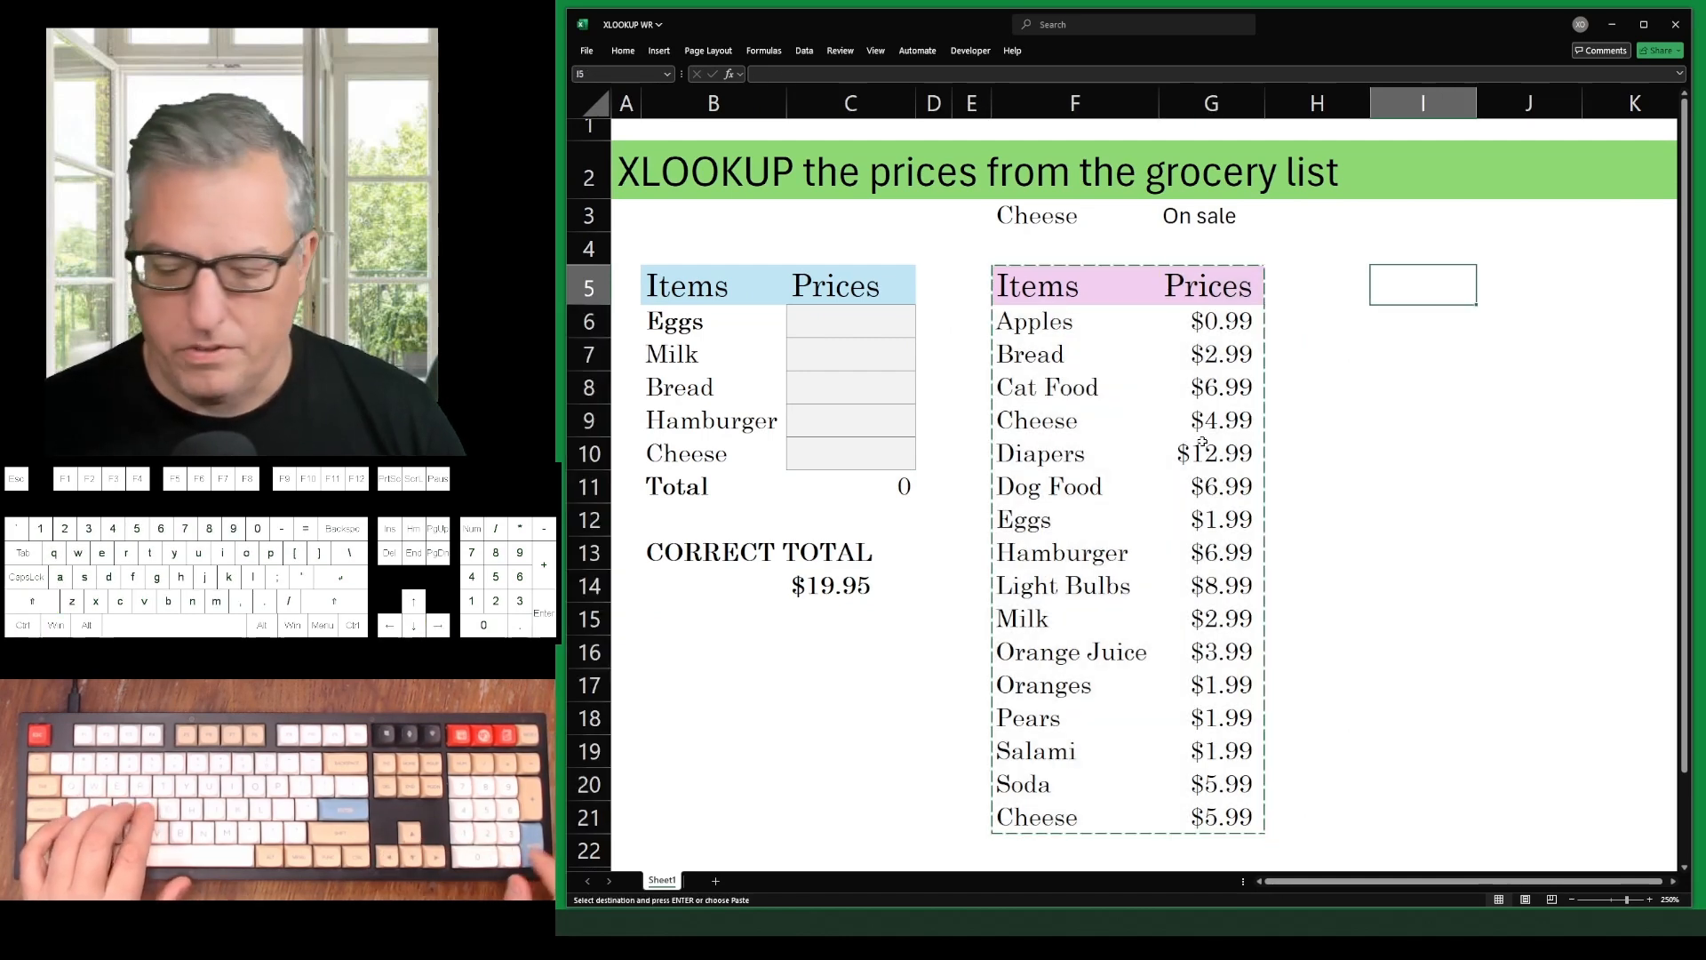
{"action": "key", "text": "Menu"}
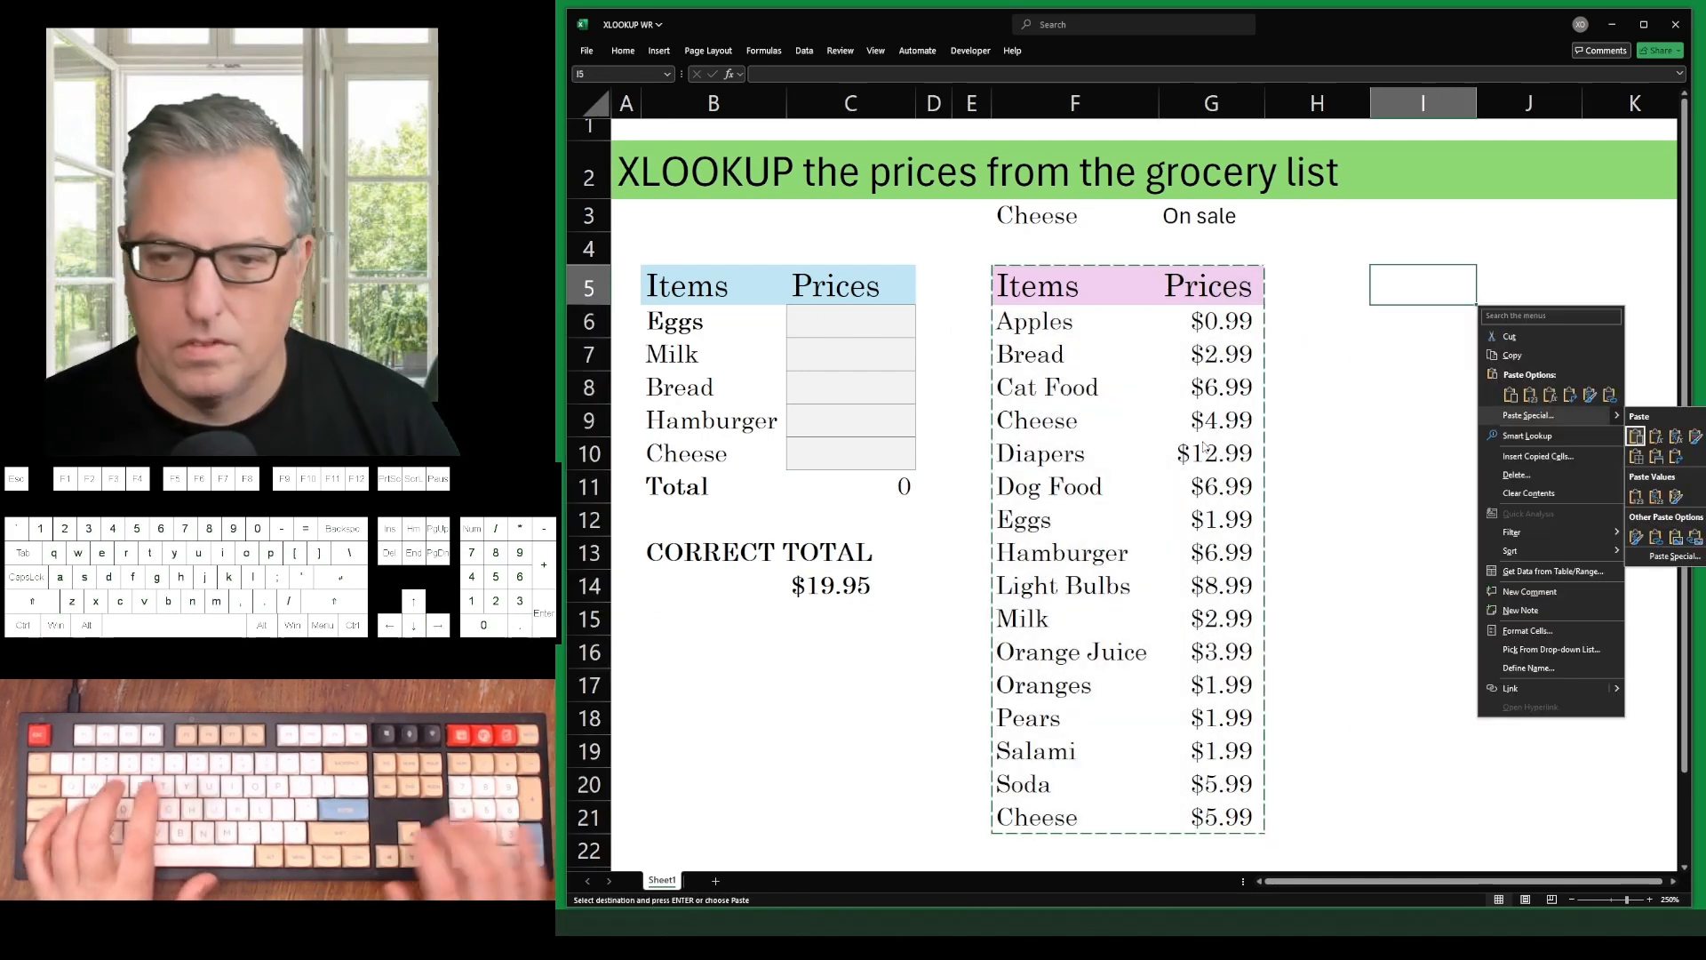
{"action": "key", "text": "t"}
Delete the vertical grocery list cells F5:H21, shifting the transposed list left to start at F5
{"action": "key", "text": "Left"}
{"action": "key", "text": "Left"}
{"action": "key", "text": "Left"}
{"action": "key", "text": "ctrl+shift+Down"}
{"action": "key", "text": "shift+Right"}
{"action": "key", "text": "shift+Right"}
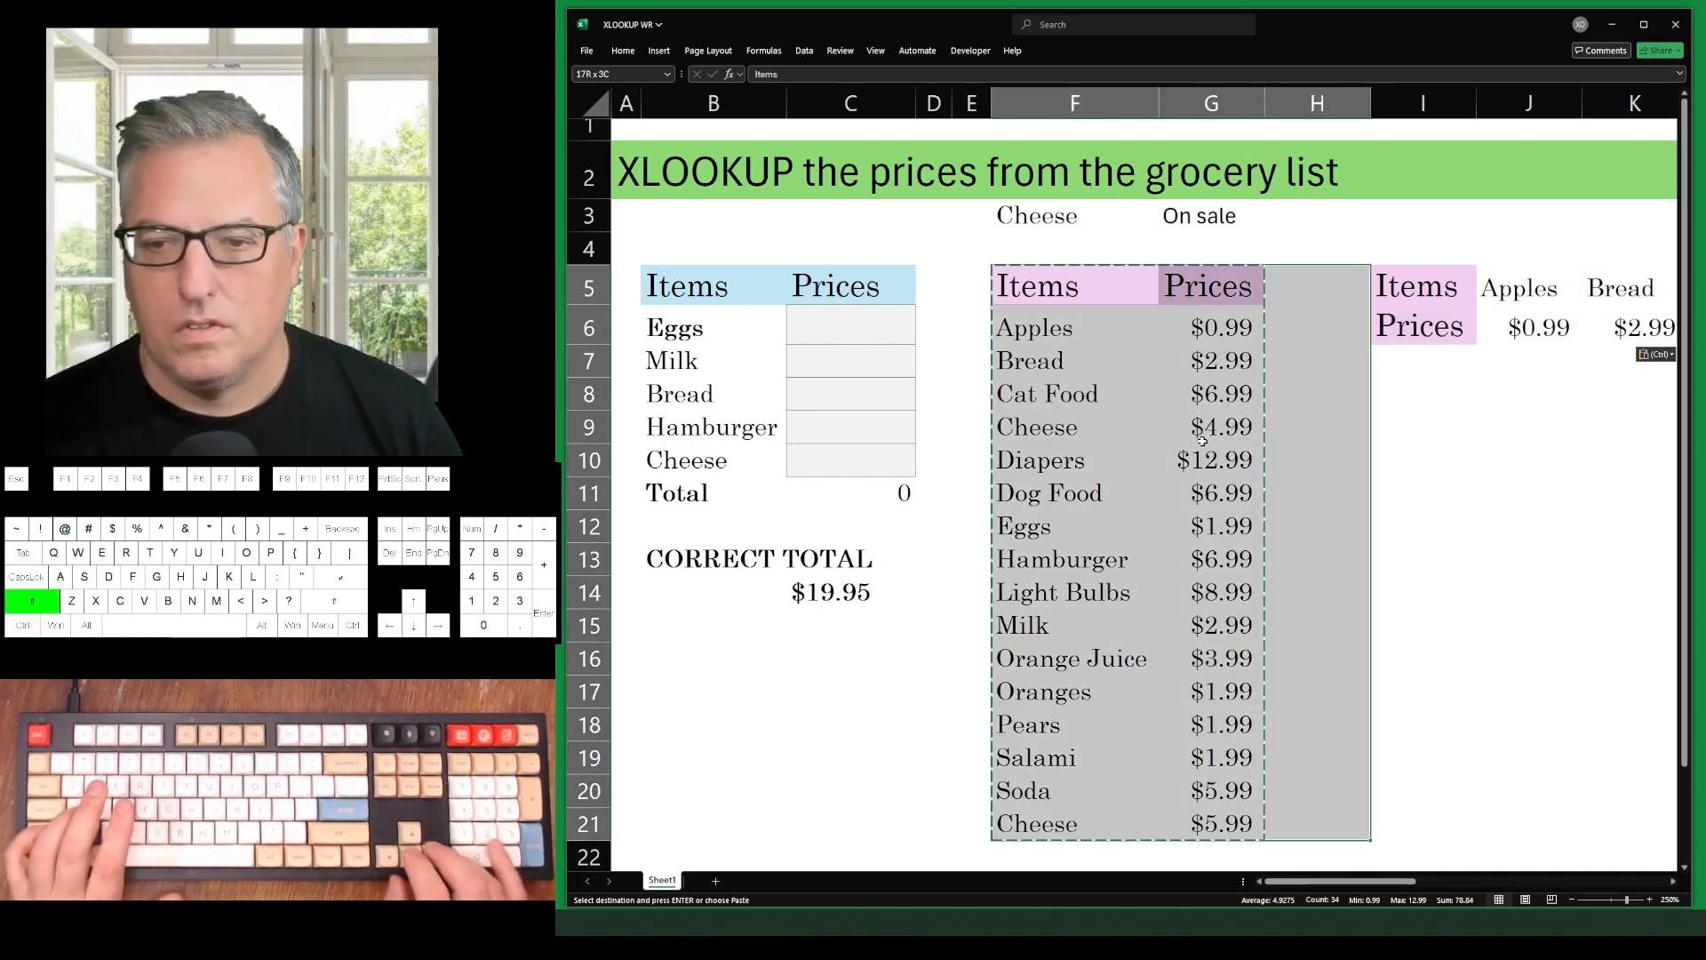
{"action": "key", "text": "ctrl+minus"}
{"action": "key", "text": "Return"}
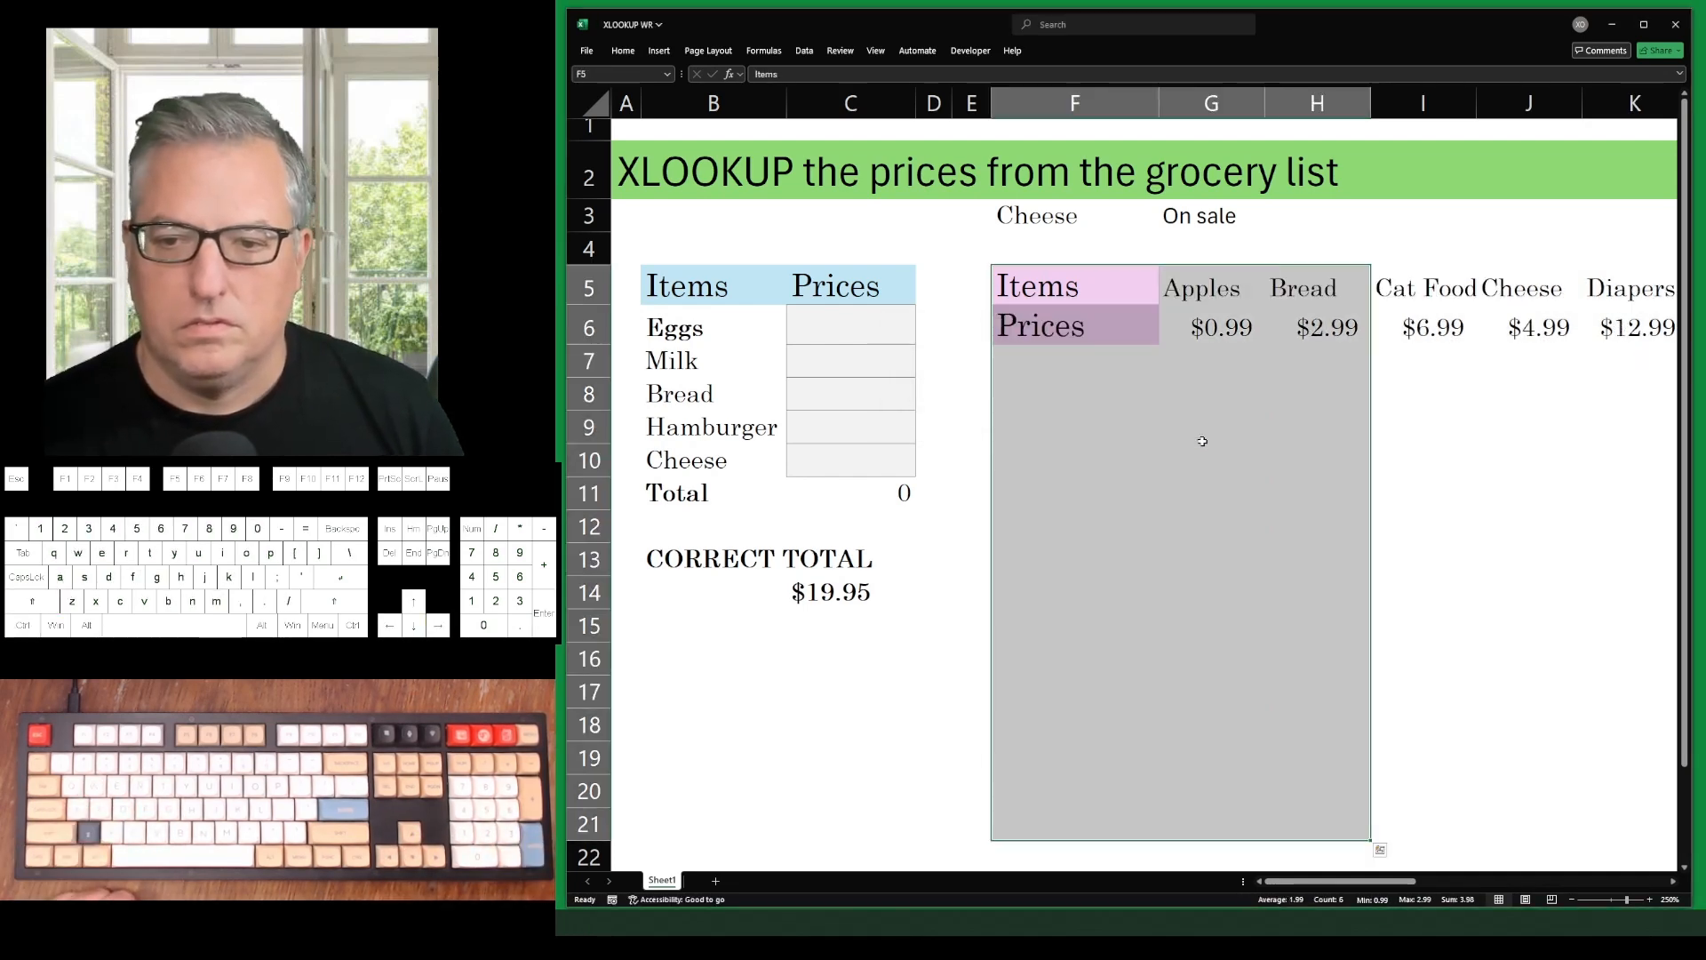
AutoFit the widths of the horizontal grocery list's columns, from column F rightward
{"action": "scroll", "coordinate": [1282, 470], "scroll_direction": "down", "scroll_amount": 6, "text": "ctrl"}
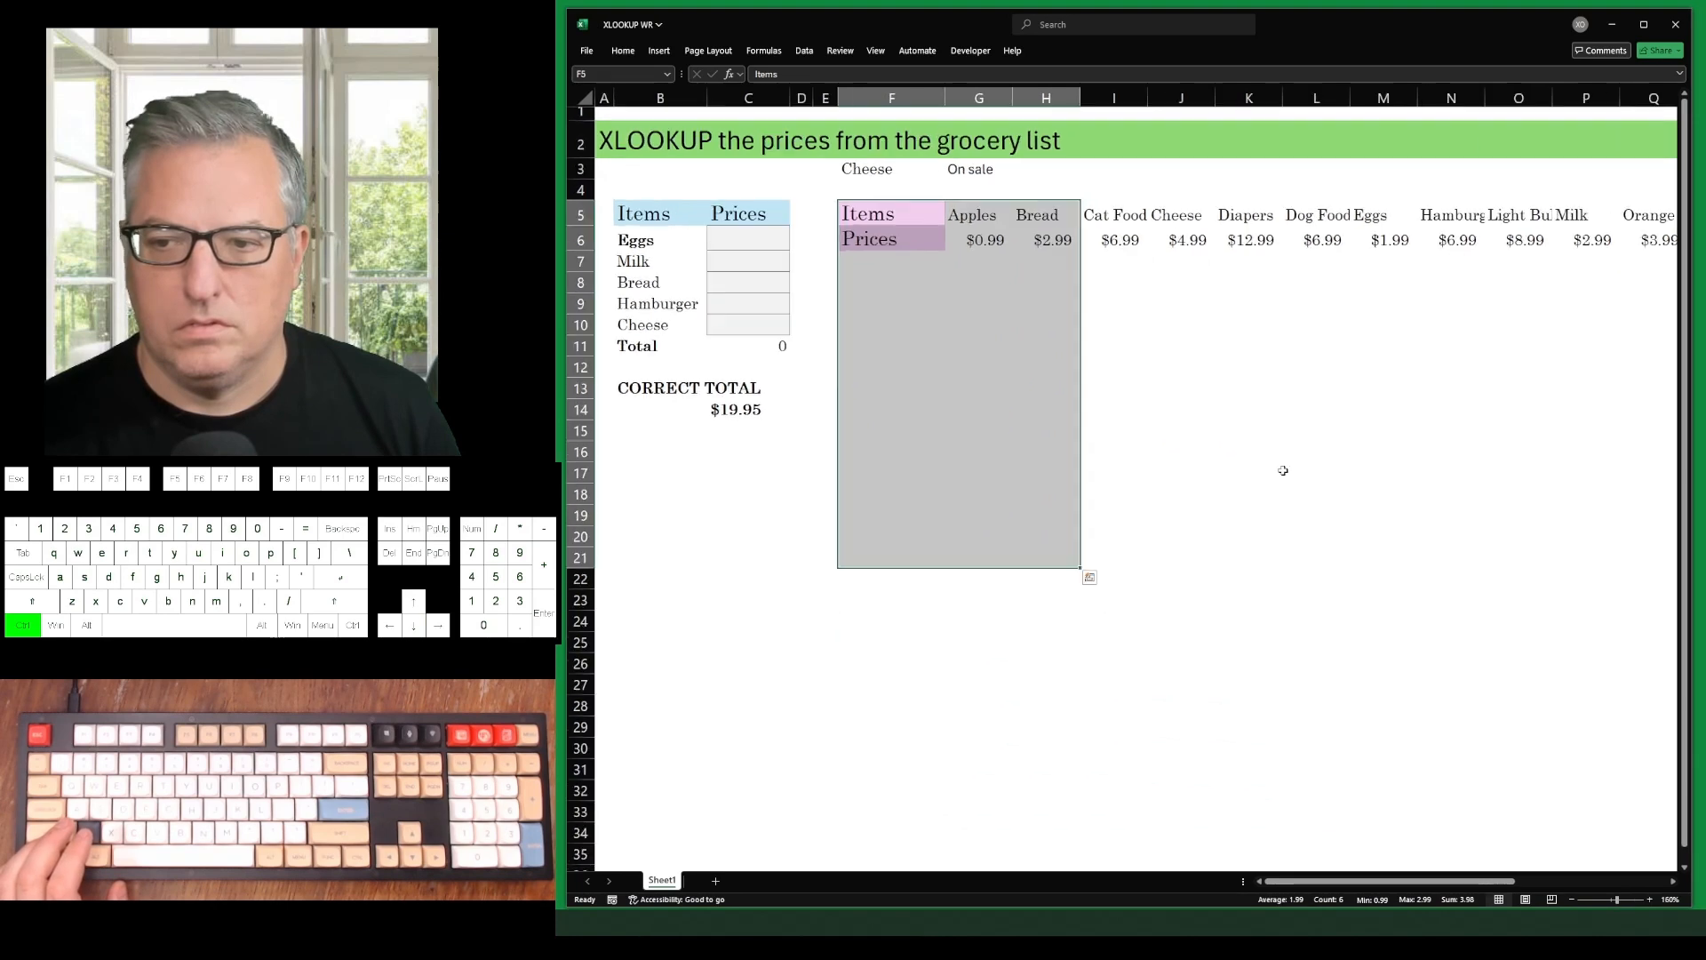
{"action": "key", "text": "Up"}
{"action": "key", "text": "Down"}
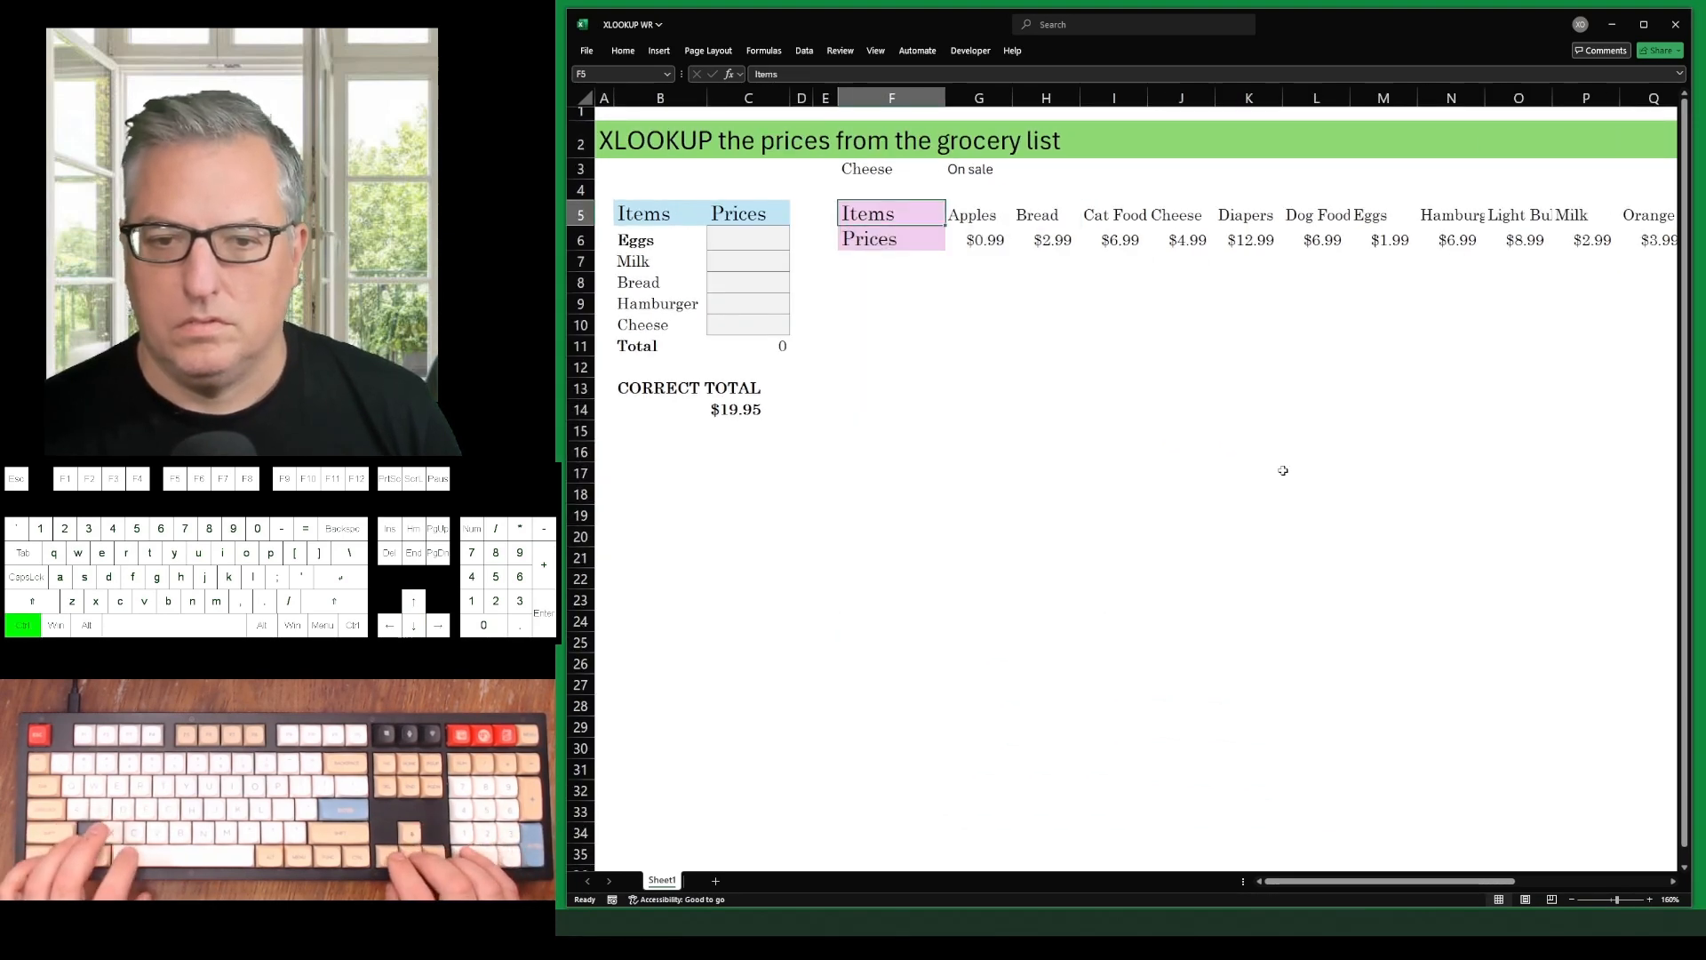
{"action": "key", "text": "ctrl+space"}
{"action": "key", "text": "ctrl+shift+Right"}
{"action": "key", "text": "alt+h"}
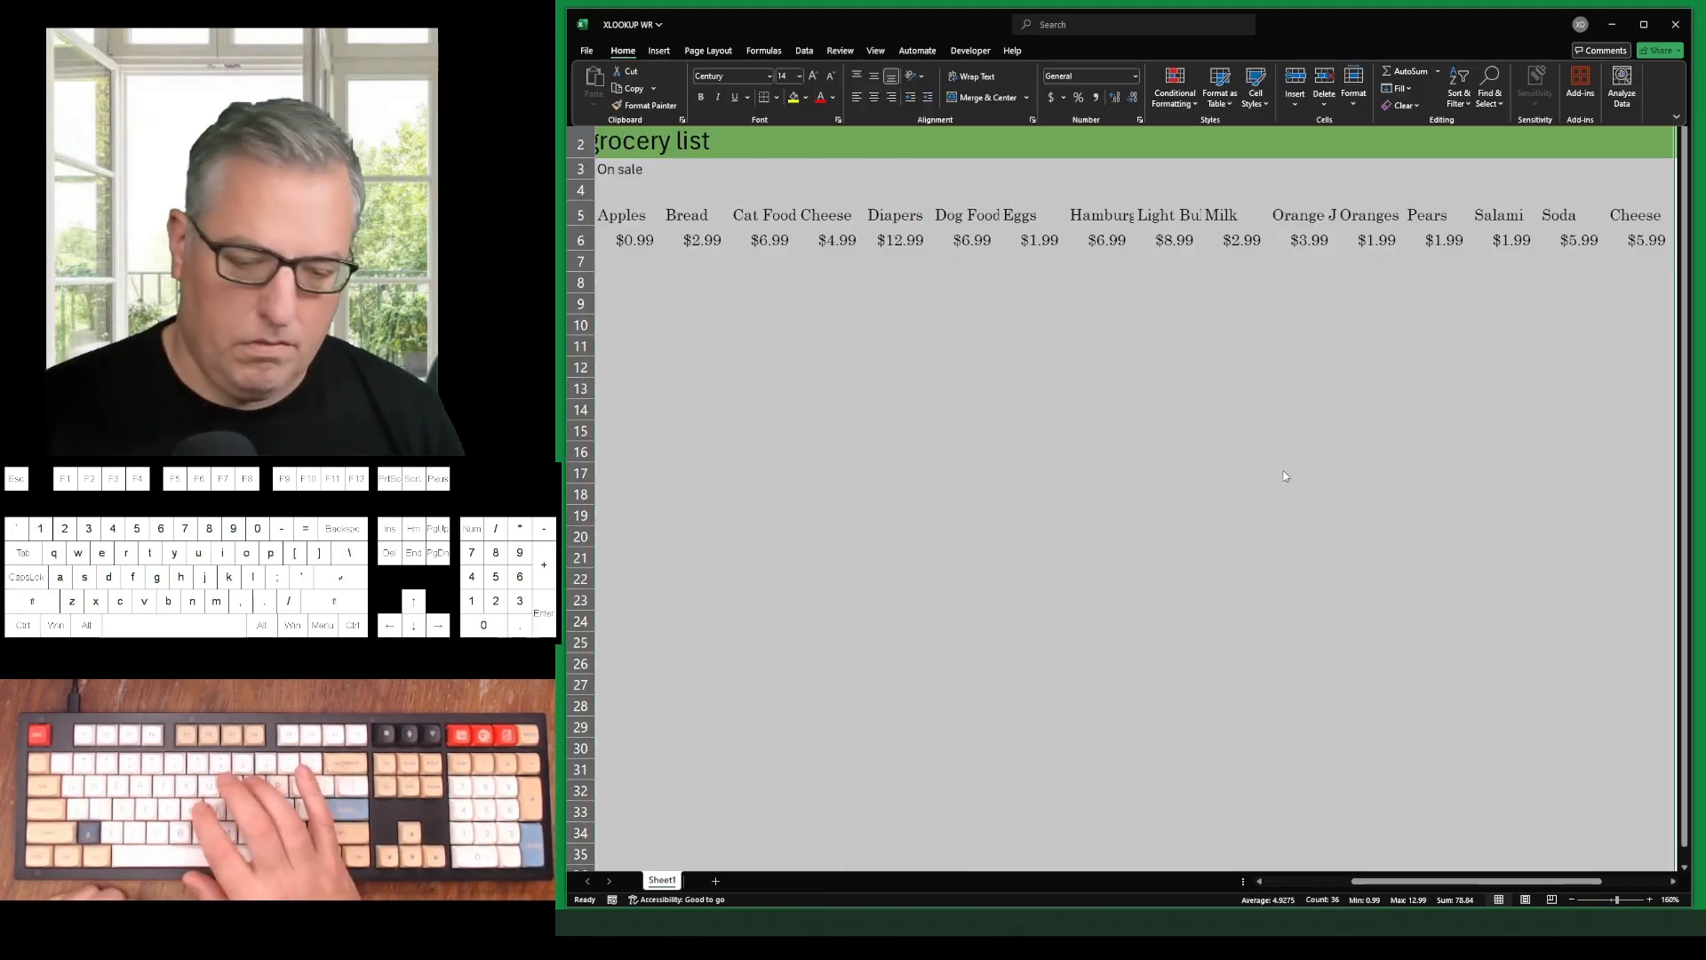
{"action": "key", "text": "o"}
{"action": "key", "text": "i"}
Examine the extent of the horizontal Items list in row 5 and the Prices list in row 6
{"action": "key", "text": "Up"}
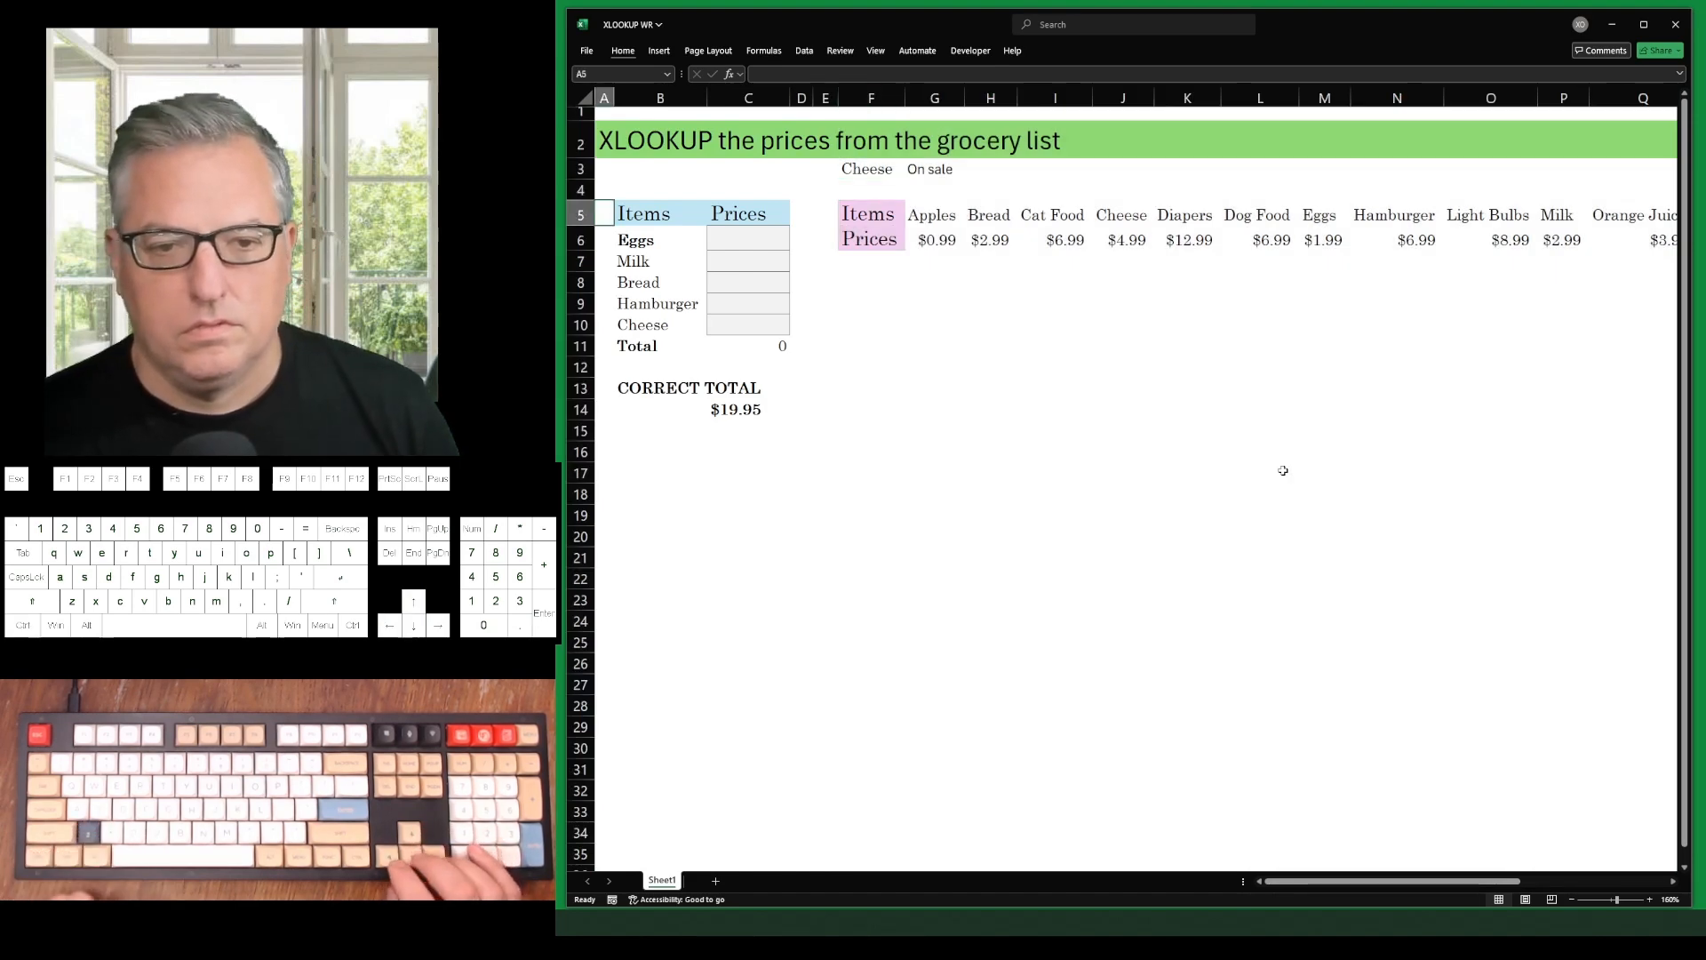
{"action": "key", "text": "Right"}
{"action": "key", "text": "Right"}
{"action": "key", "text": "Right"}
{"action": "key", "text": "Right"}
{"action": "key", "text": "Right"}
{"action": "key", "text": "ctrl+shift+Right"}
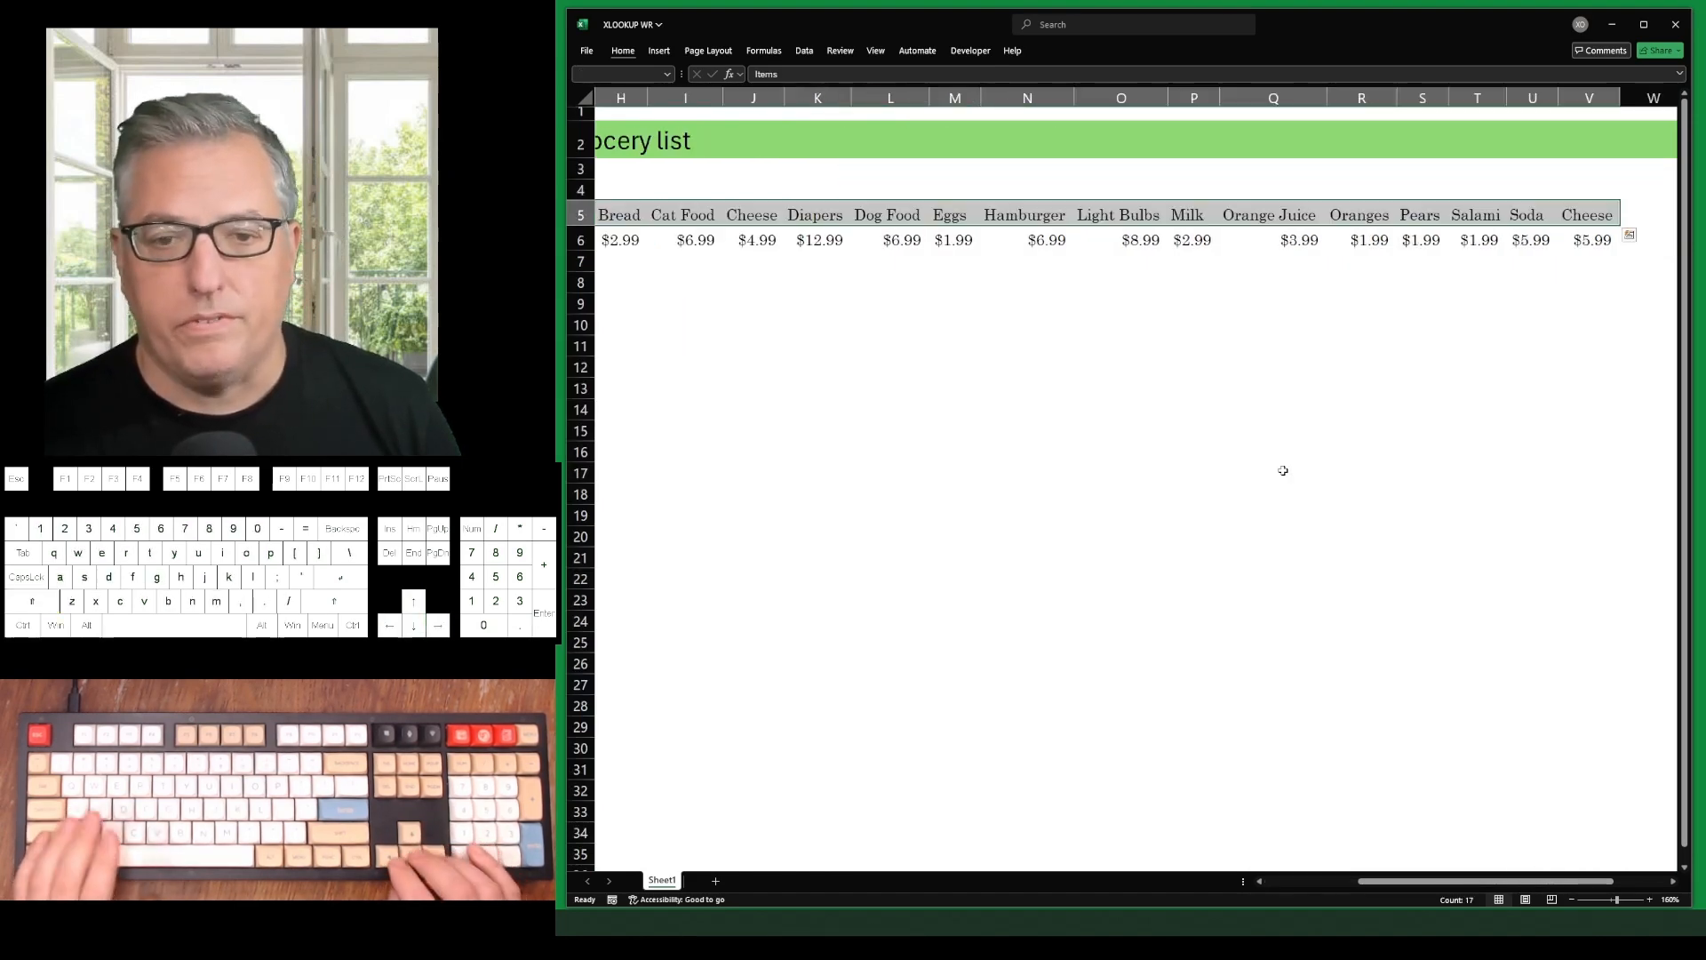
{"action": "key", "text": "Down"}
{"action": "key", "text": "ctrl+shift+Right"}
Begin an XLOOKUP formula in C6 with lookup value B6 and the absolute horizontal lookup array $F$5:$V$5
{"action": "key", "text": "Left"}
{"action": "key", "text": "Left"}
{"action": "key", "text": "Left"}
{"action": "key", "text": "Left"}
{"action": "key", "text": "Left"}
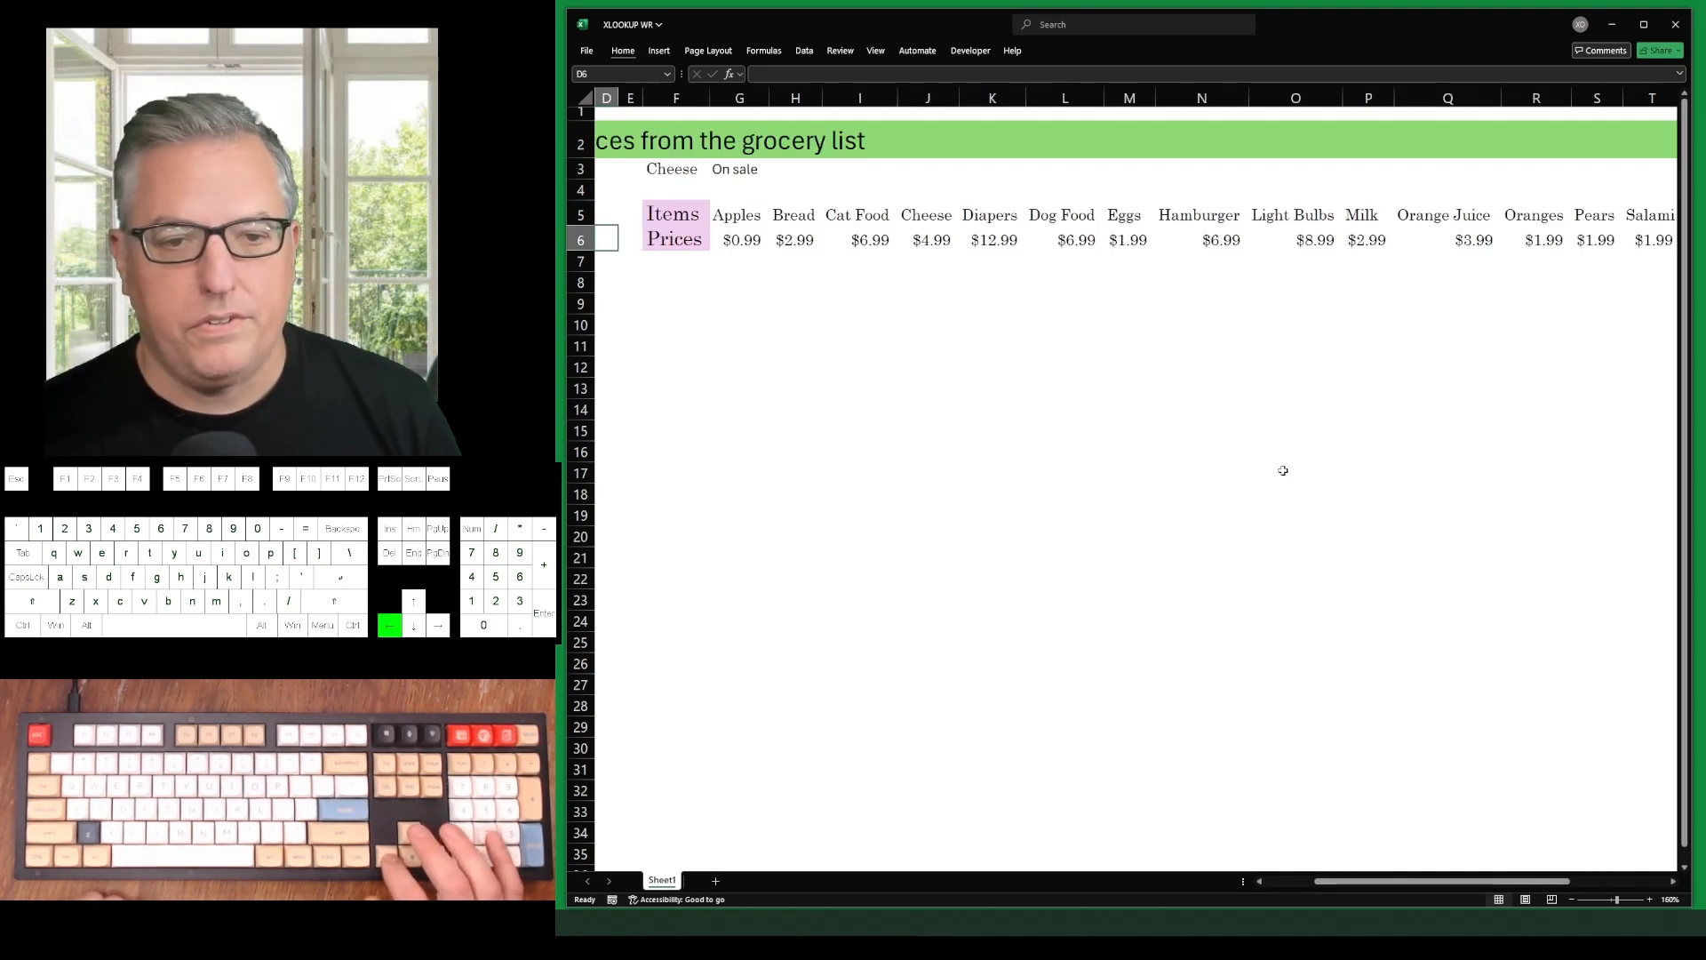
{"action": "key", "text": "Right"}
{"action": "key", "text": "Right"}
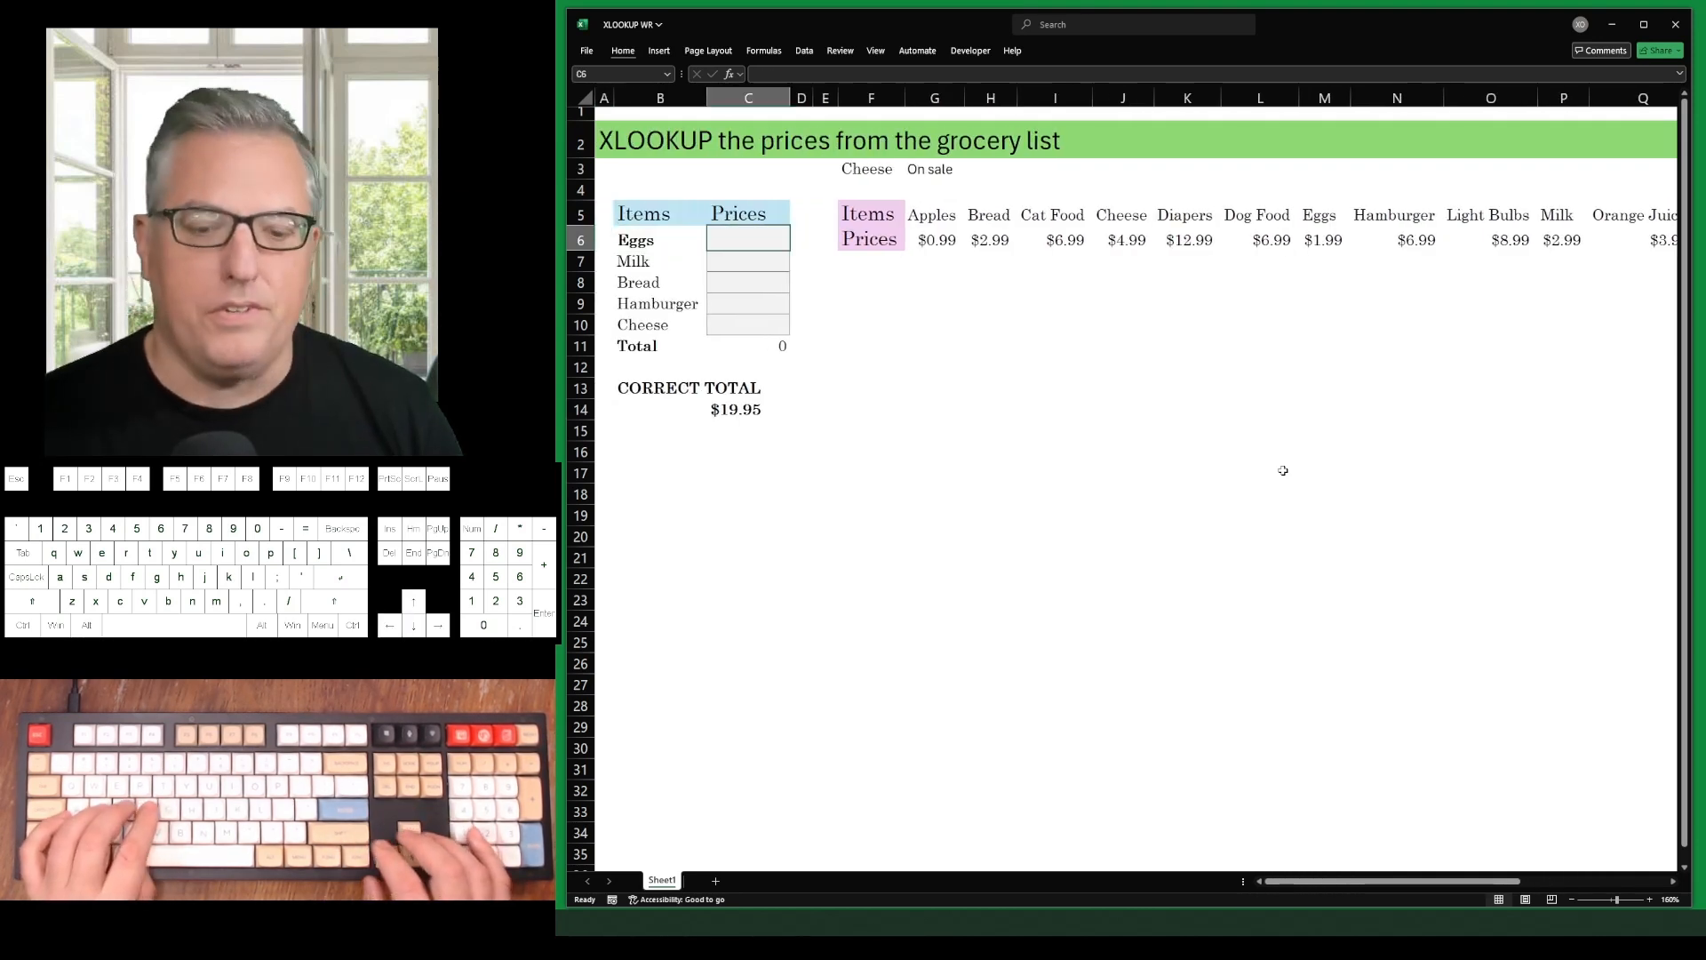
{"action": "type", "text": "=xl"}
{"action": "key", "text": "Tab"}
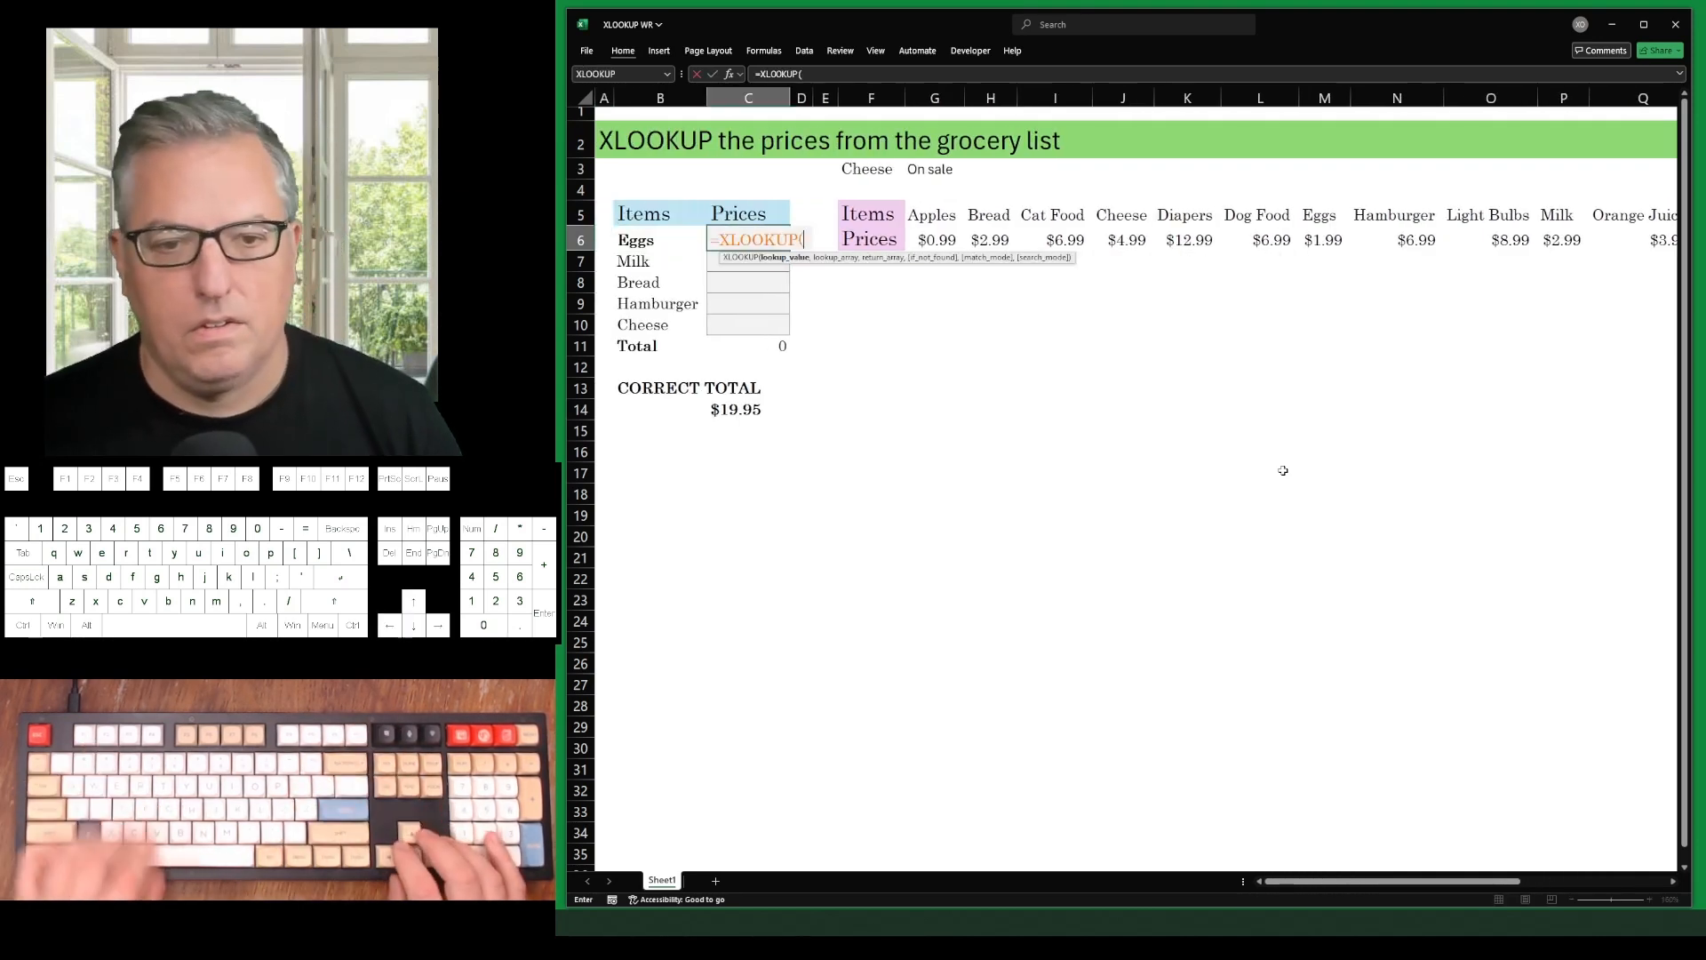
{"action": "key", "text": "Left"}
{"action": "type", "text": ","}
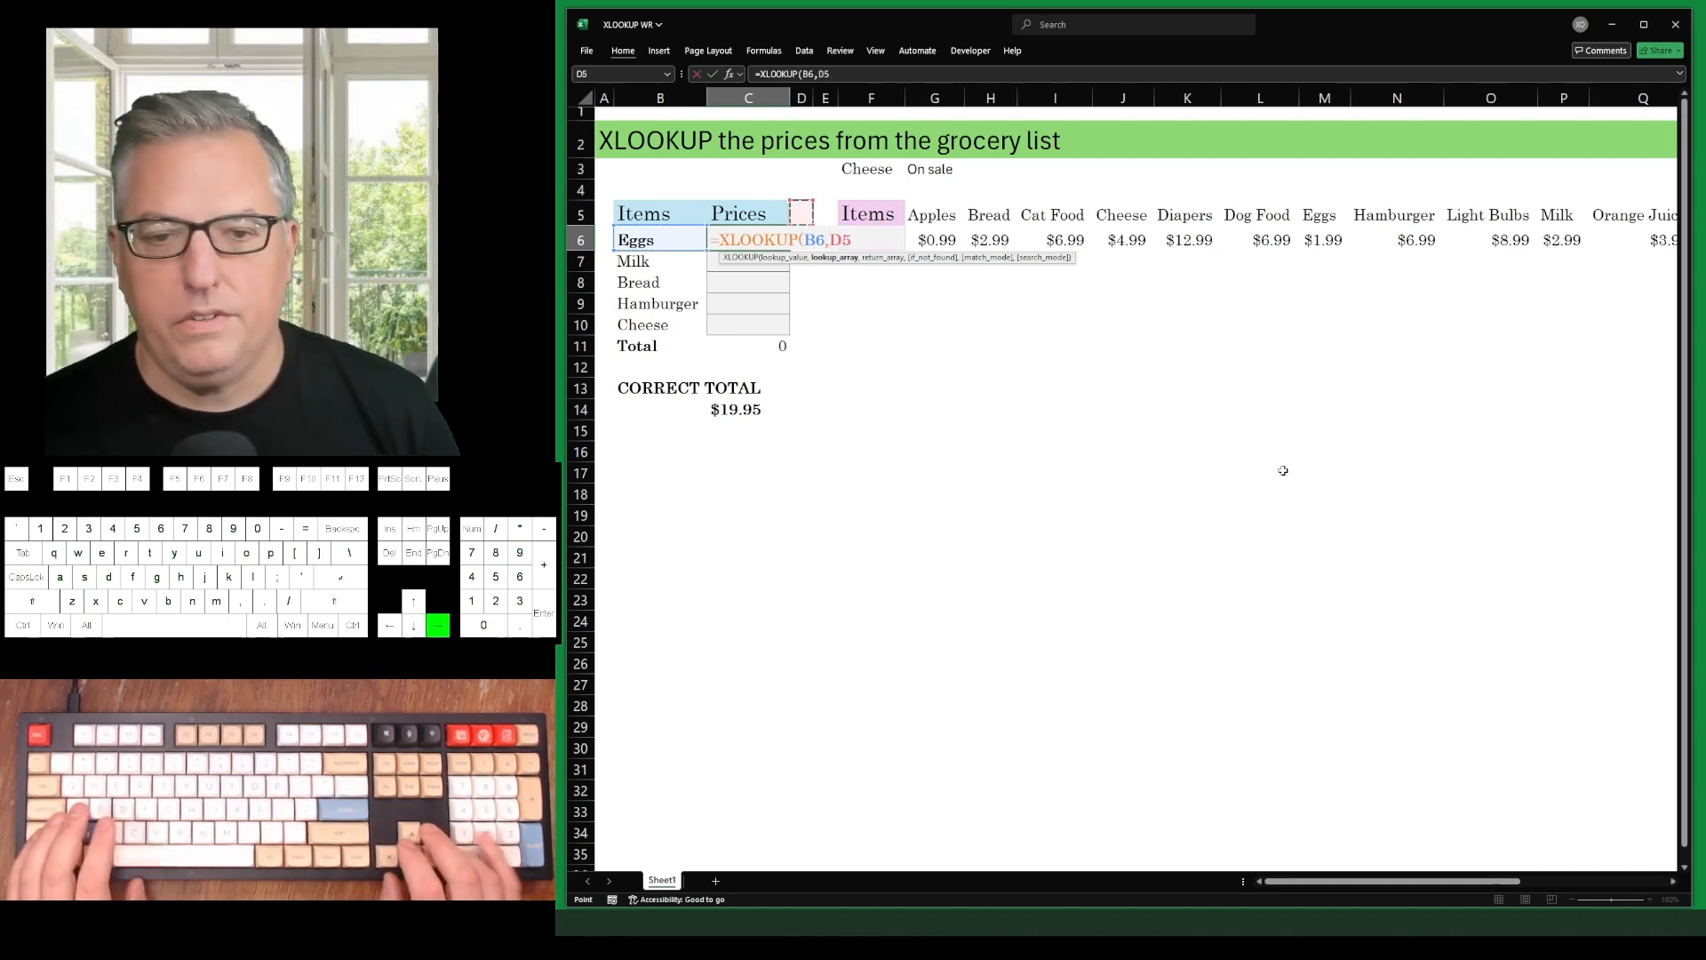
{"action": "key", "text": "ctrl+shift+Right"}
{"action": "key", "text": "F4"}
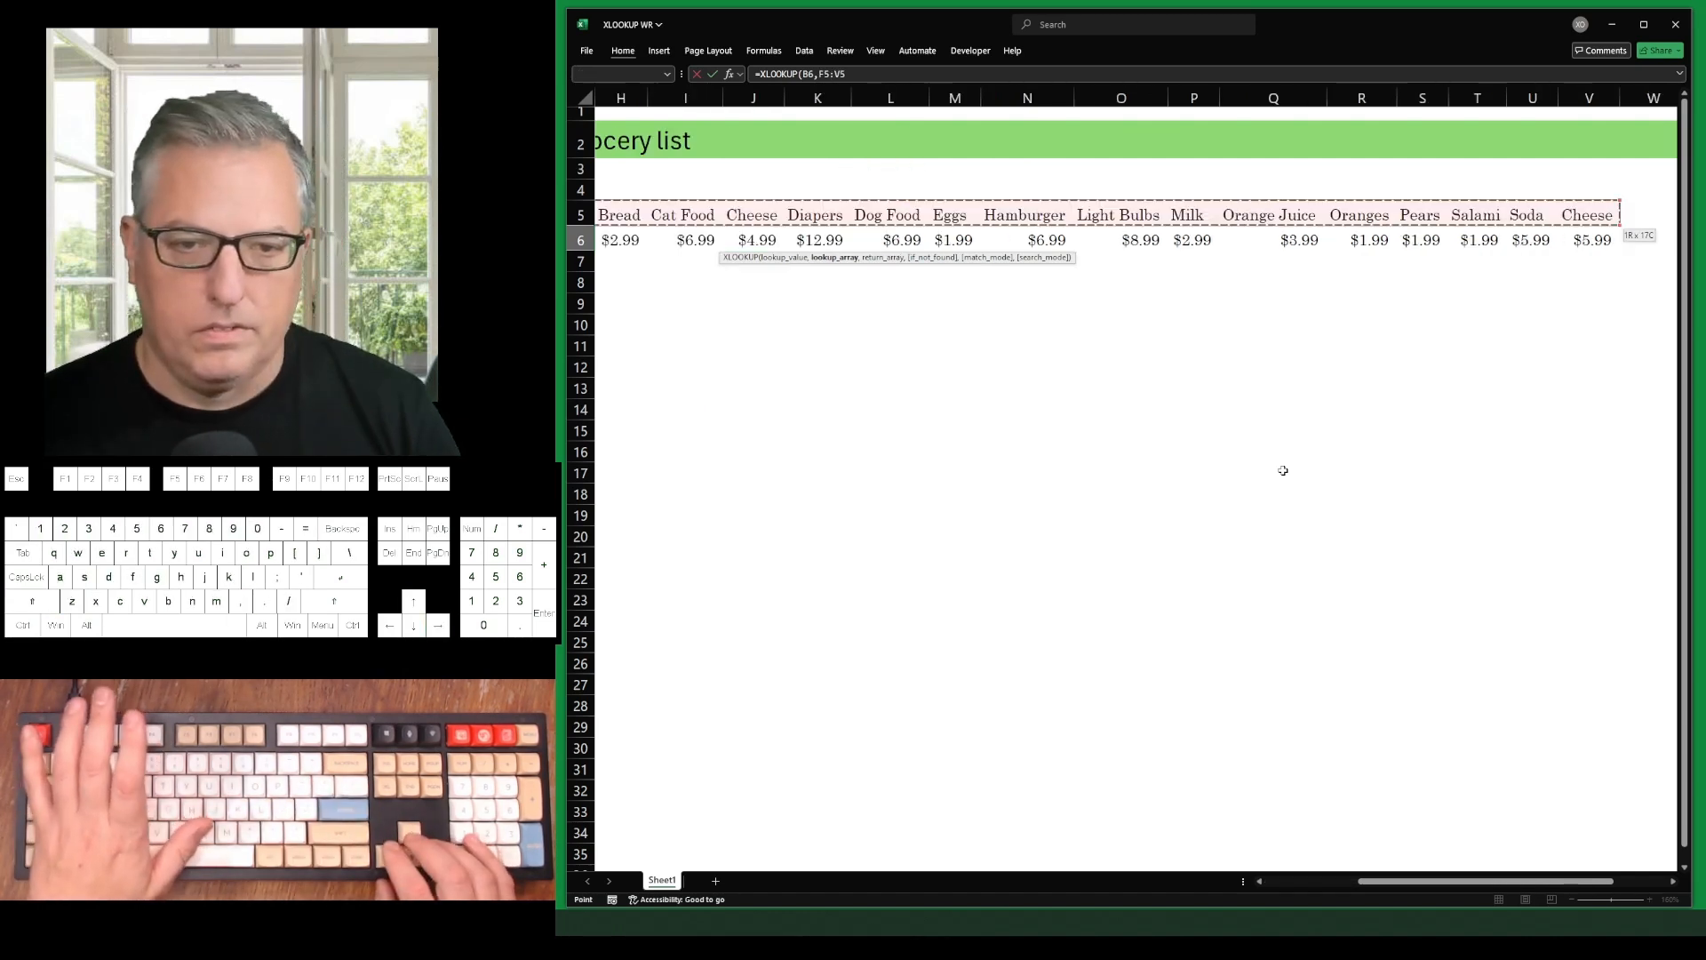
Complete the horizontal XLOOKUP formula in C6 with the absolute return array $F$6:$V$6
{"action": "type", "text": ","}
{"action": "key", "text": "Right"}
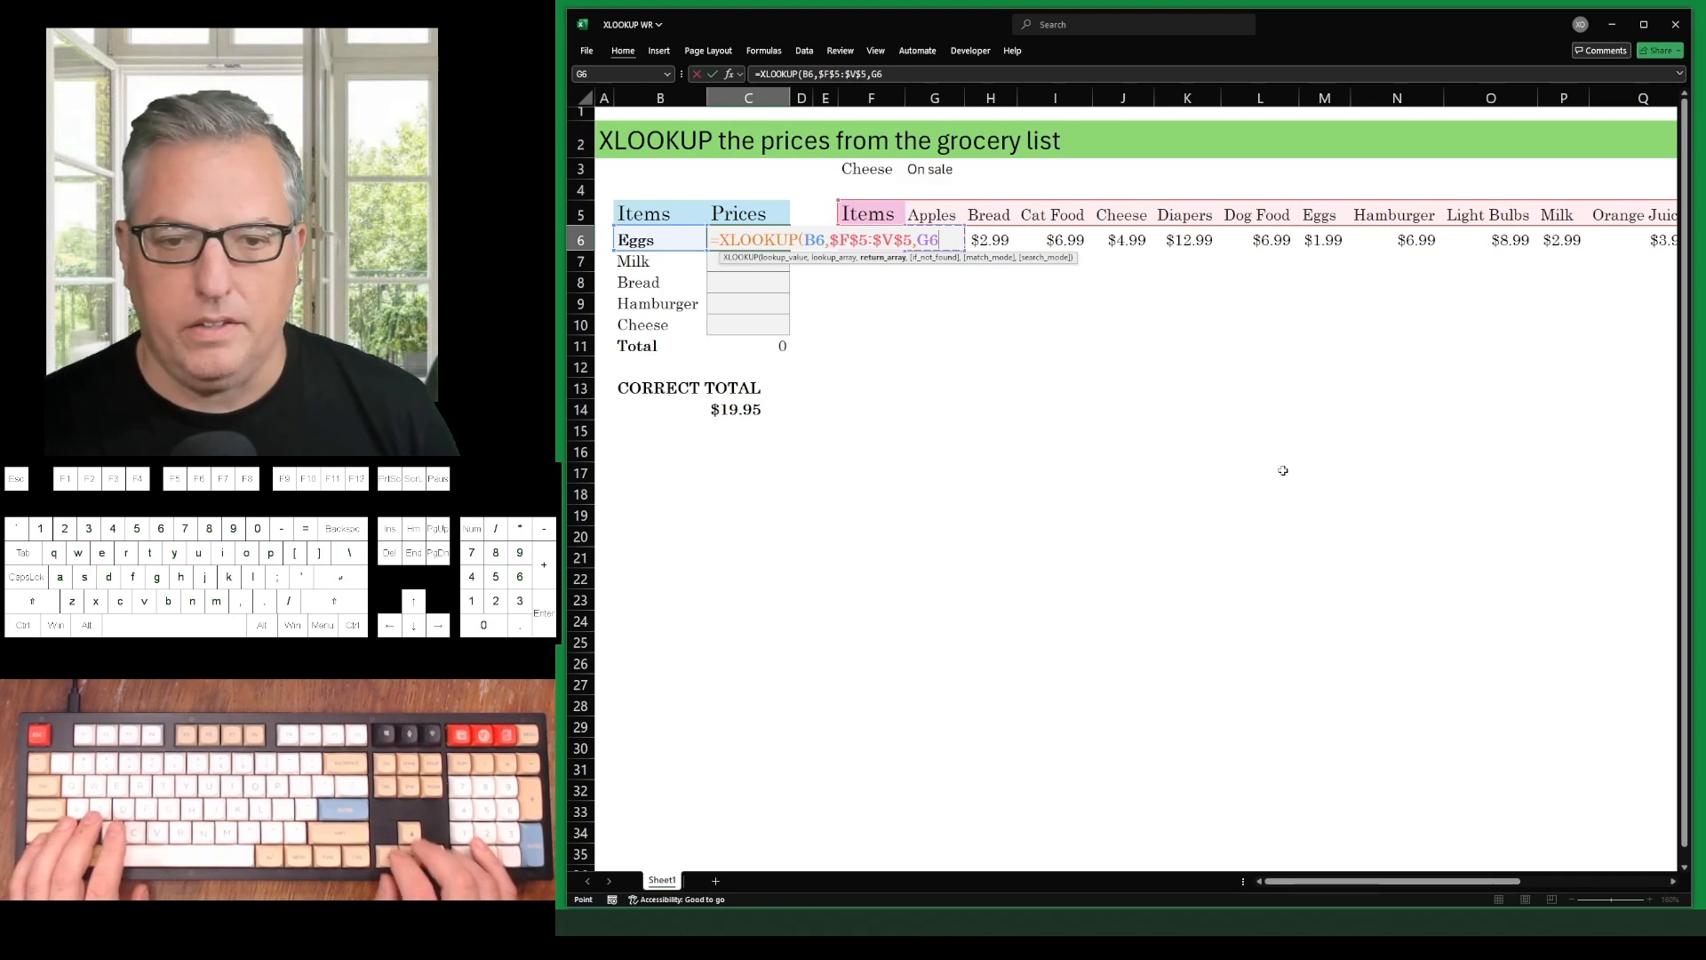
{"action": "key", "text": "Left"}
{"action": "key", "text": "ctrl+shift+Right"}
{"action": "key", "text": "F4"}
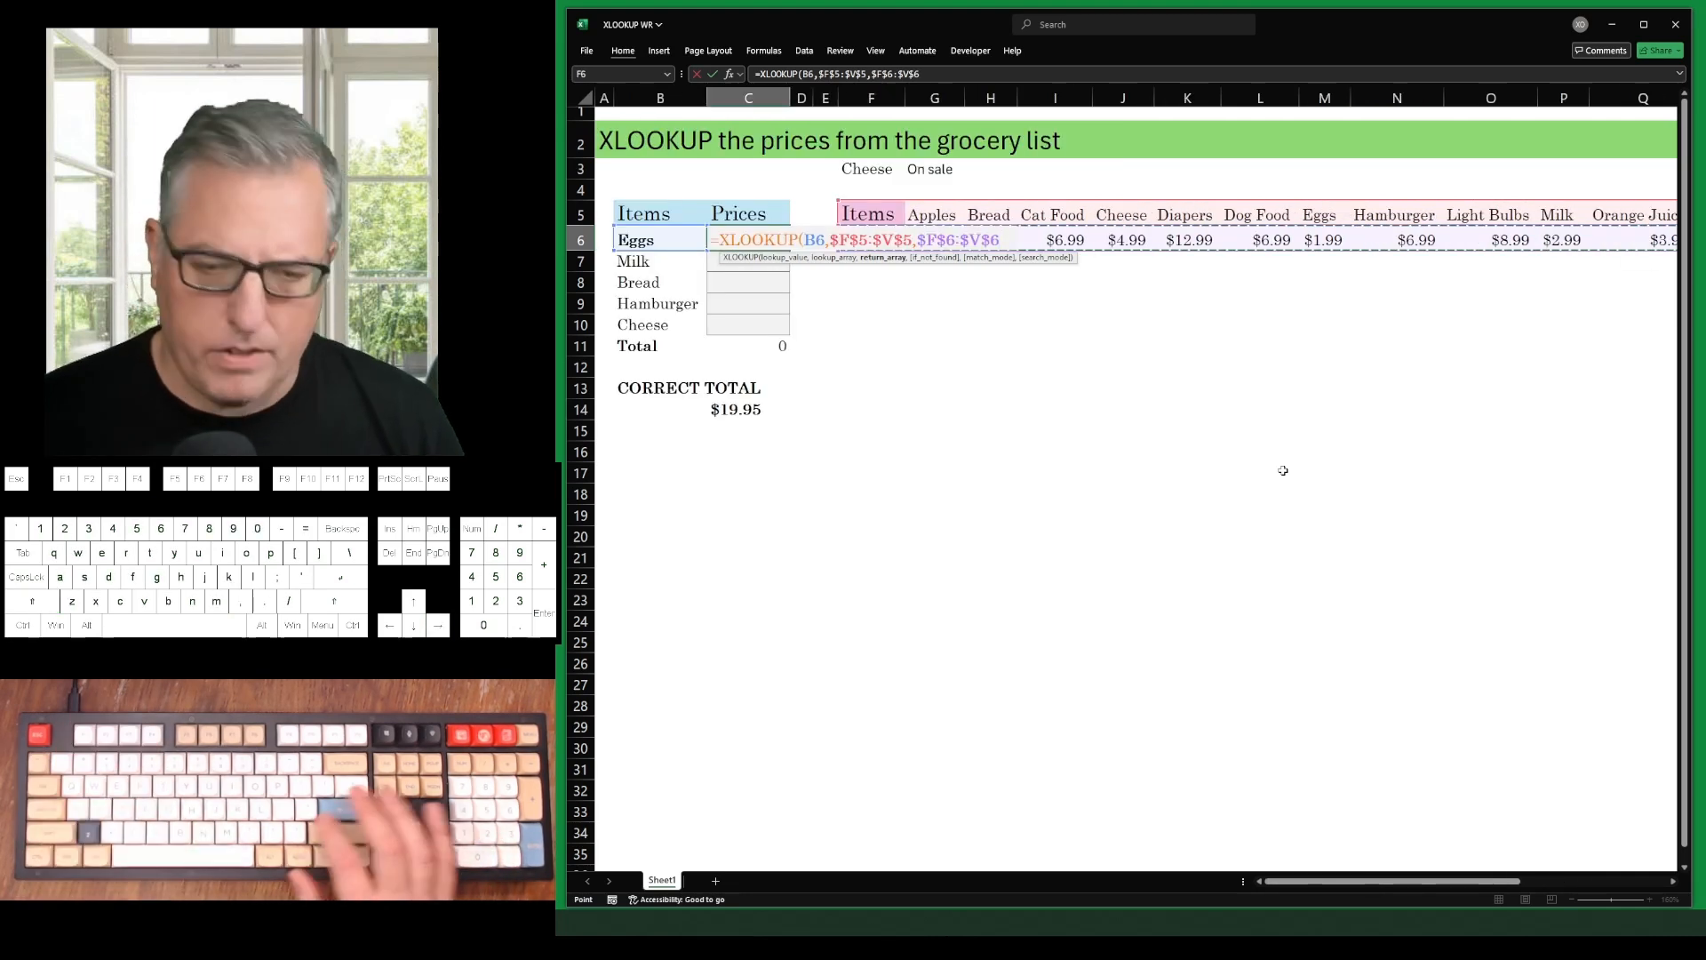
{"action": "key", "text": "Return"}
Fill the horizontal XLOOKUP formula down through C10
{"action": "key", "text": "Down"}
{"action": "key", "text": "ctrl+d"}
{"action": "key", "text": "Down"}
{"action": "key", "text": "ctrl+d"}
{"action": "key", "text": "Down"}
{"action": "key", "text": "ctrl+d"}
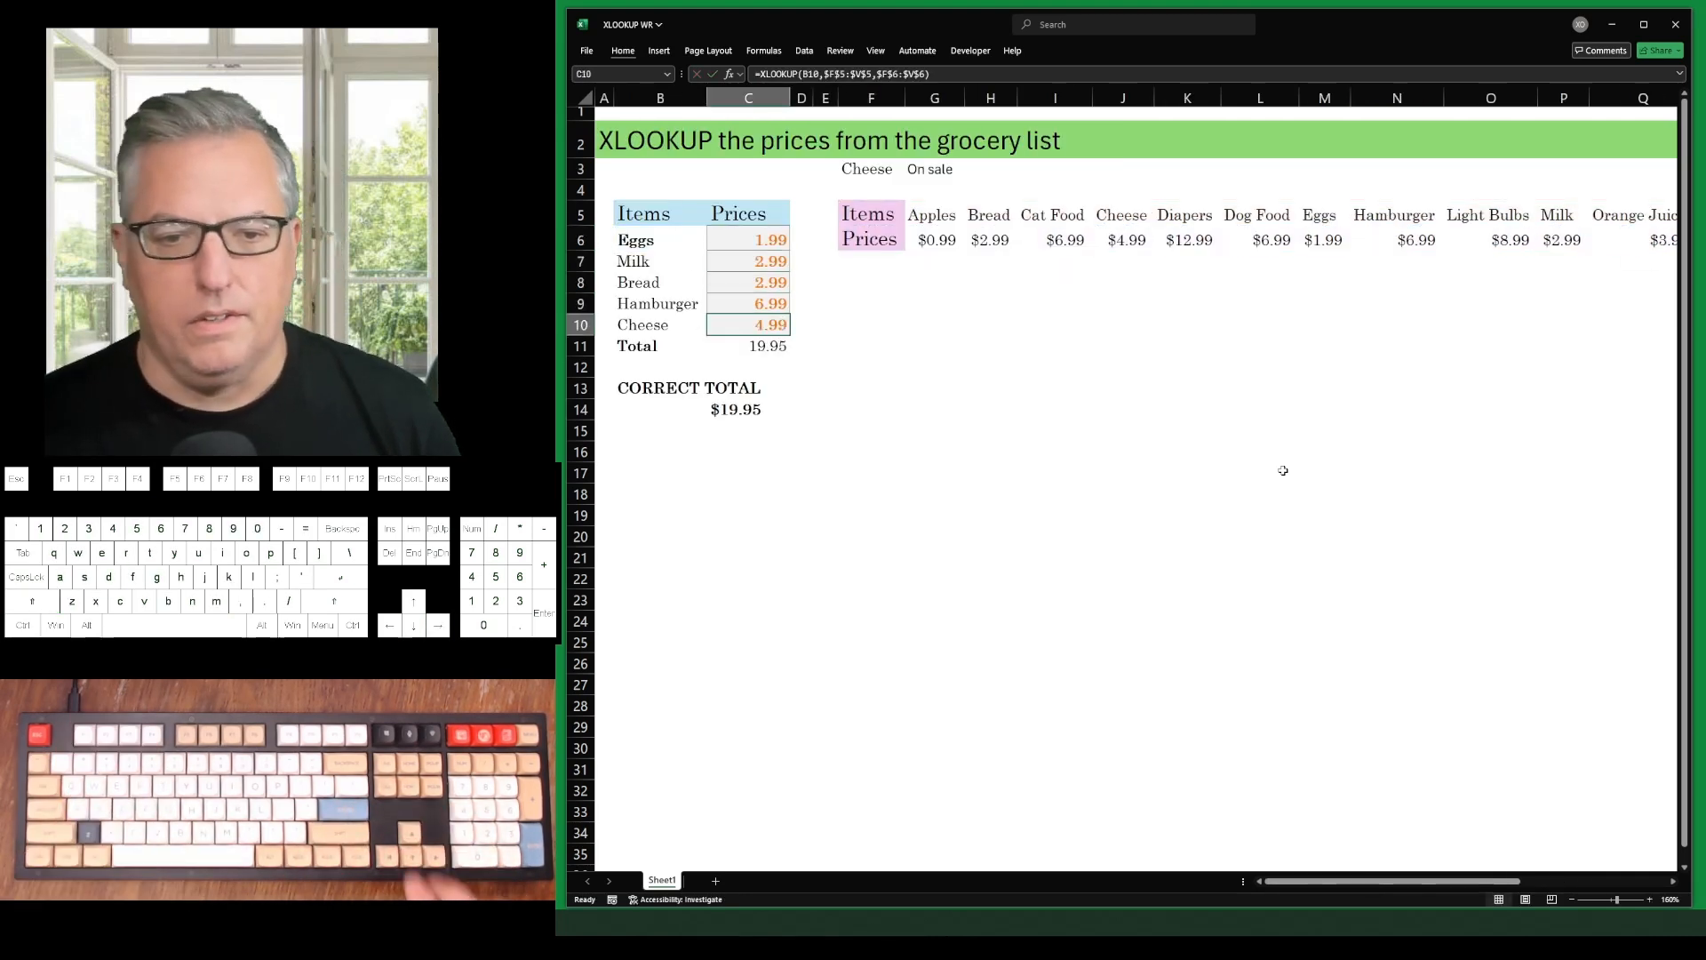
{"action": "key", "text": "Left"}
{"action": "key", "text": "Left"}
{"action": "key", "text": "Left"}
{"action": "key", "text": "Left"}
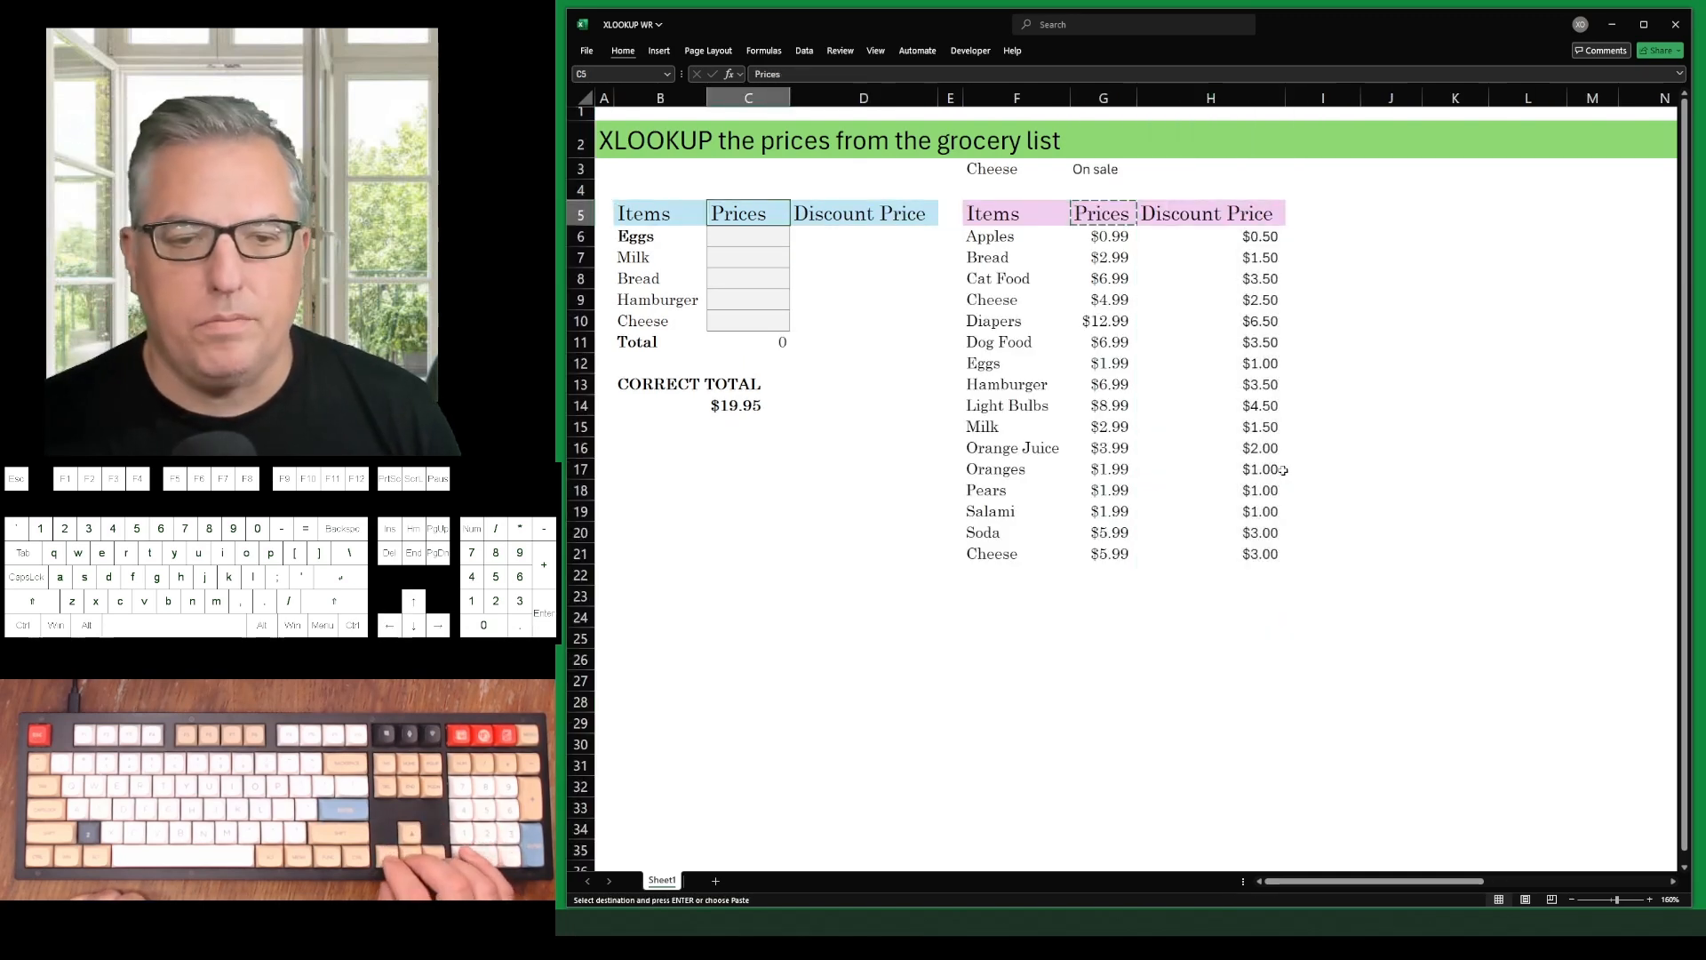
{"action": "key", "text": "Left"}
{"action": "key", "text": "Right"}
{"action": "key", "text": "Right"}
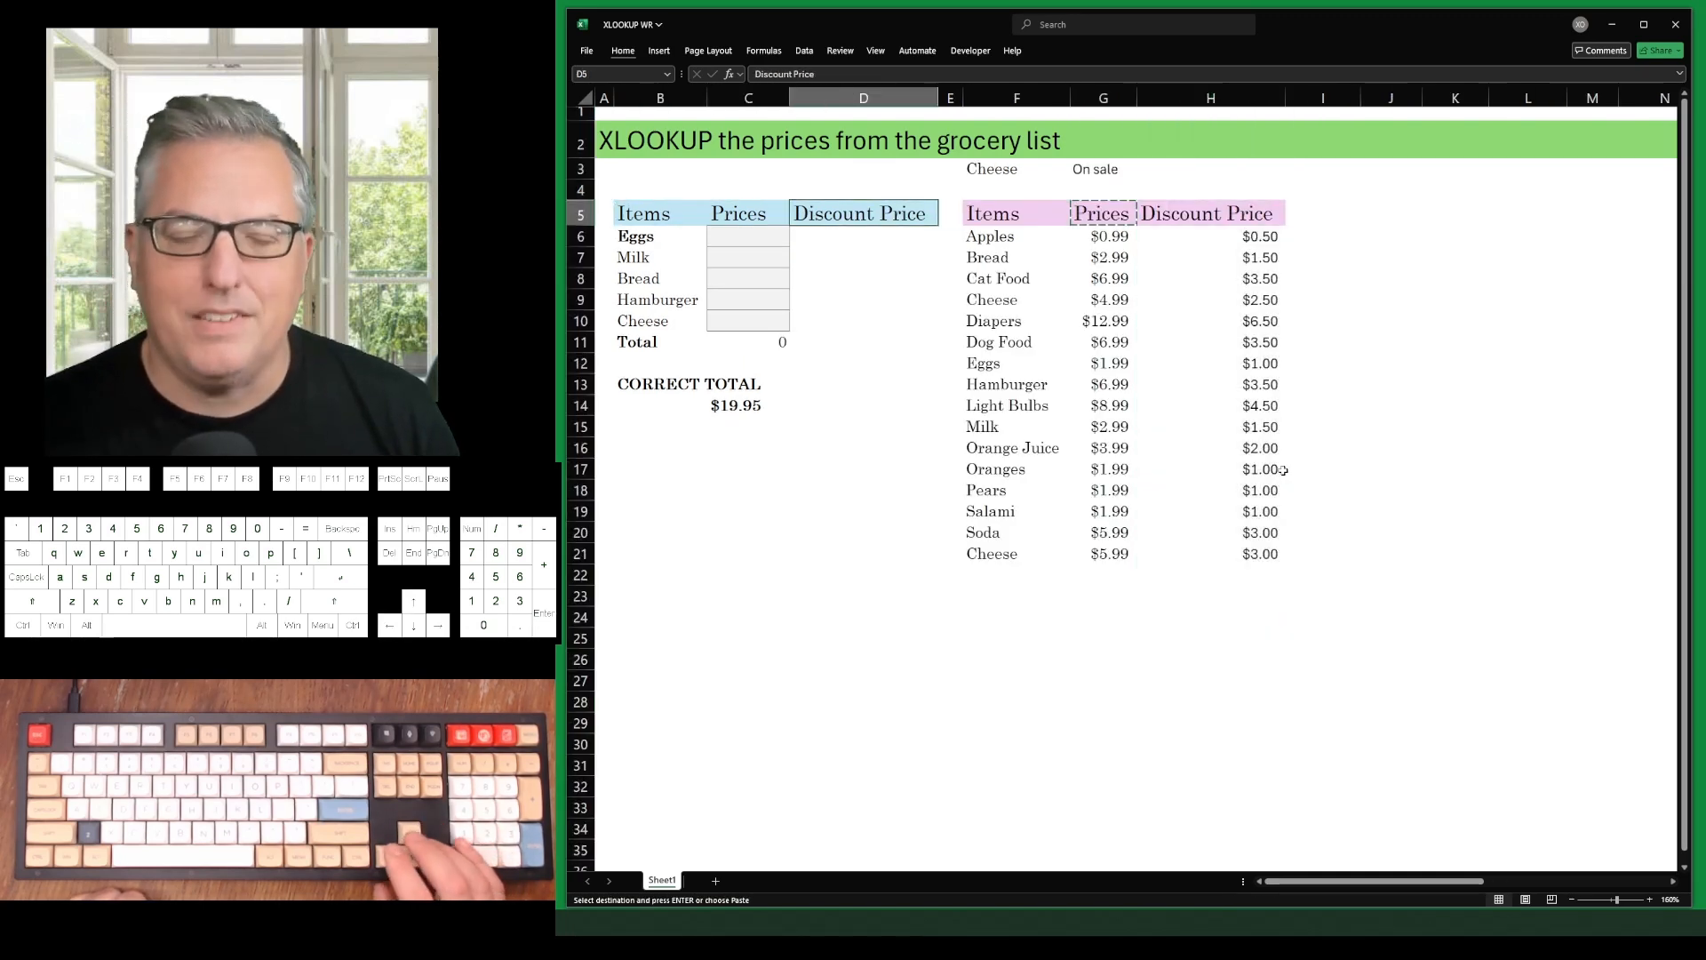
Begin an XLOOKUP formula in C6 with lookup value B6 and the absolute lookup array $F$5:$F$21
{"action": "key", "text": "Left"}
{"action": "key", "text": "Down"}
{"action": "type", "text": "=xl"}
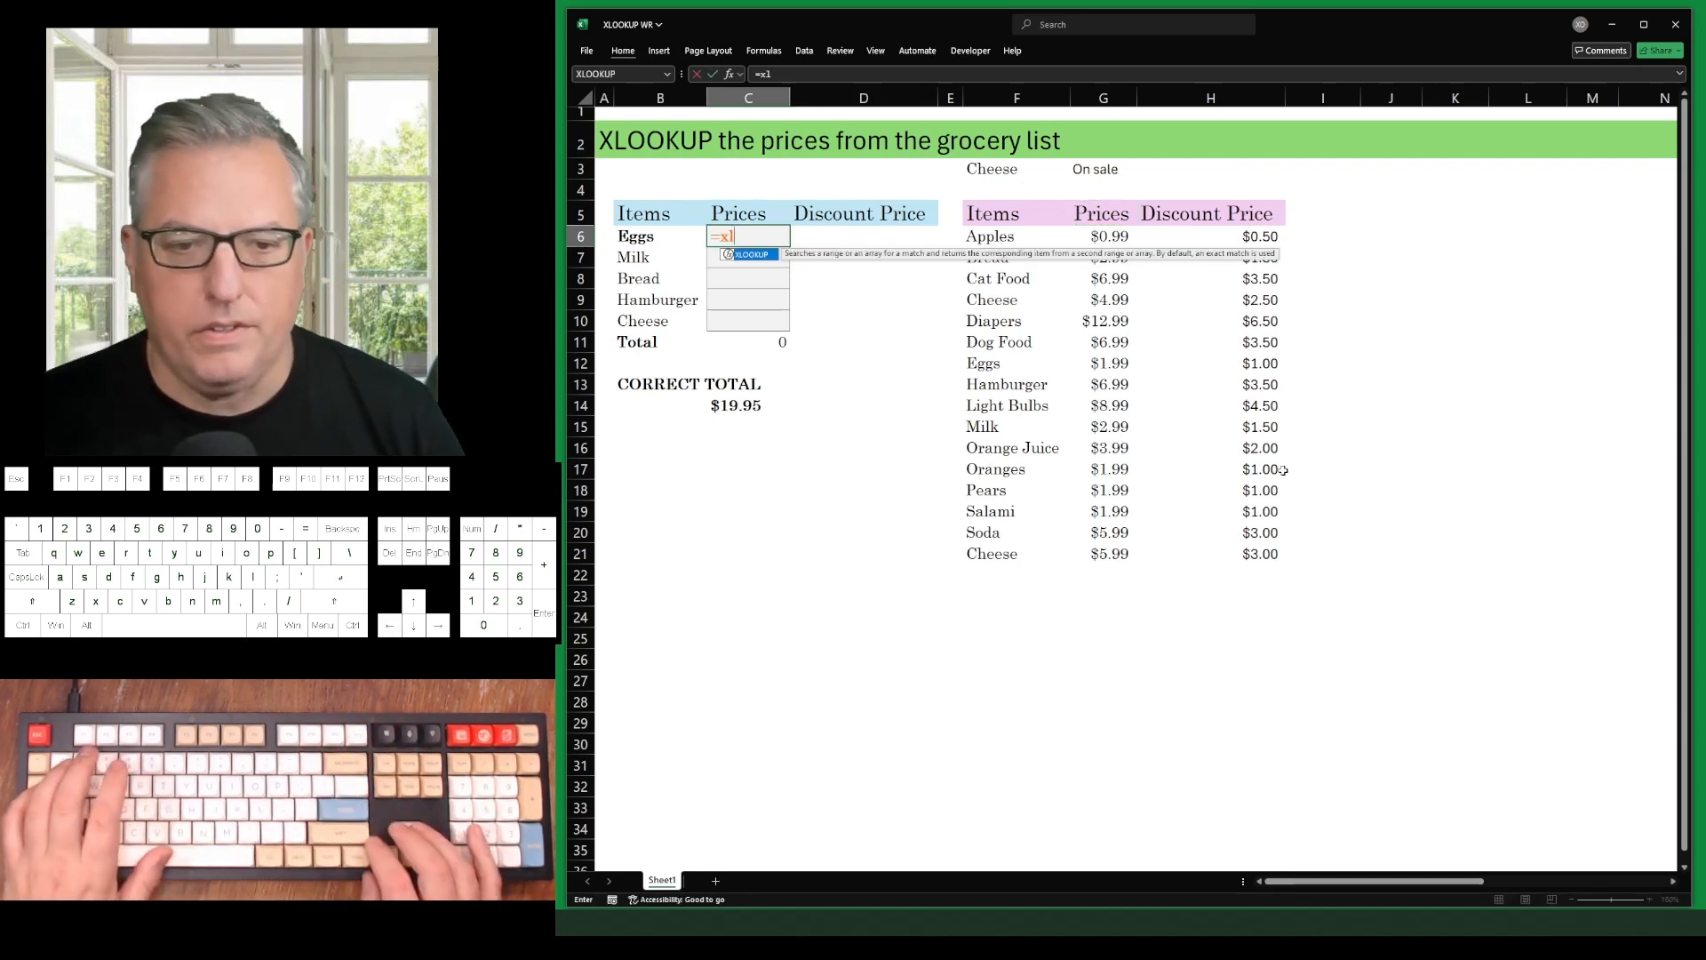
{"action": "key", "text": "Tab"}
{"action": "key", "text": "Left"}
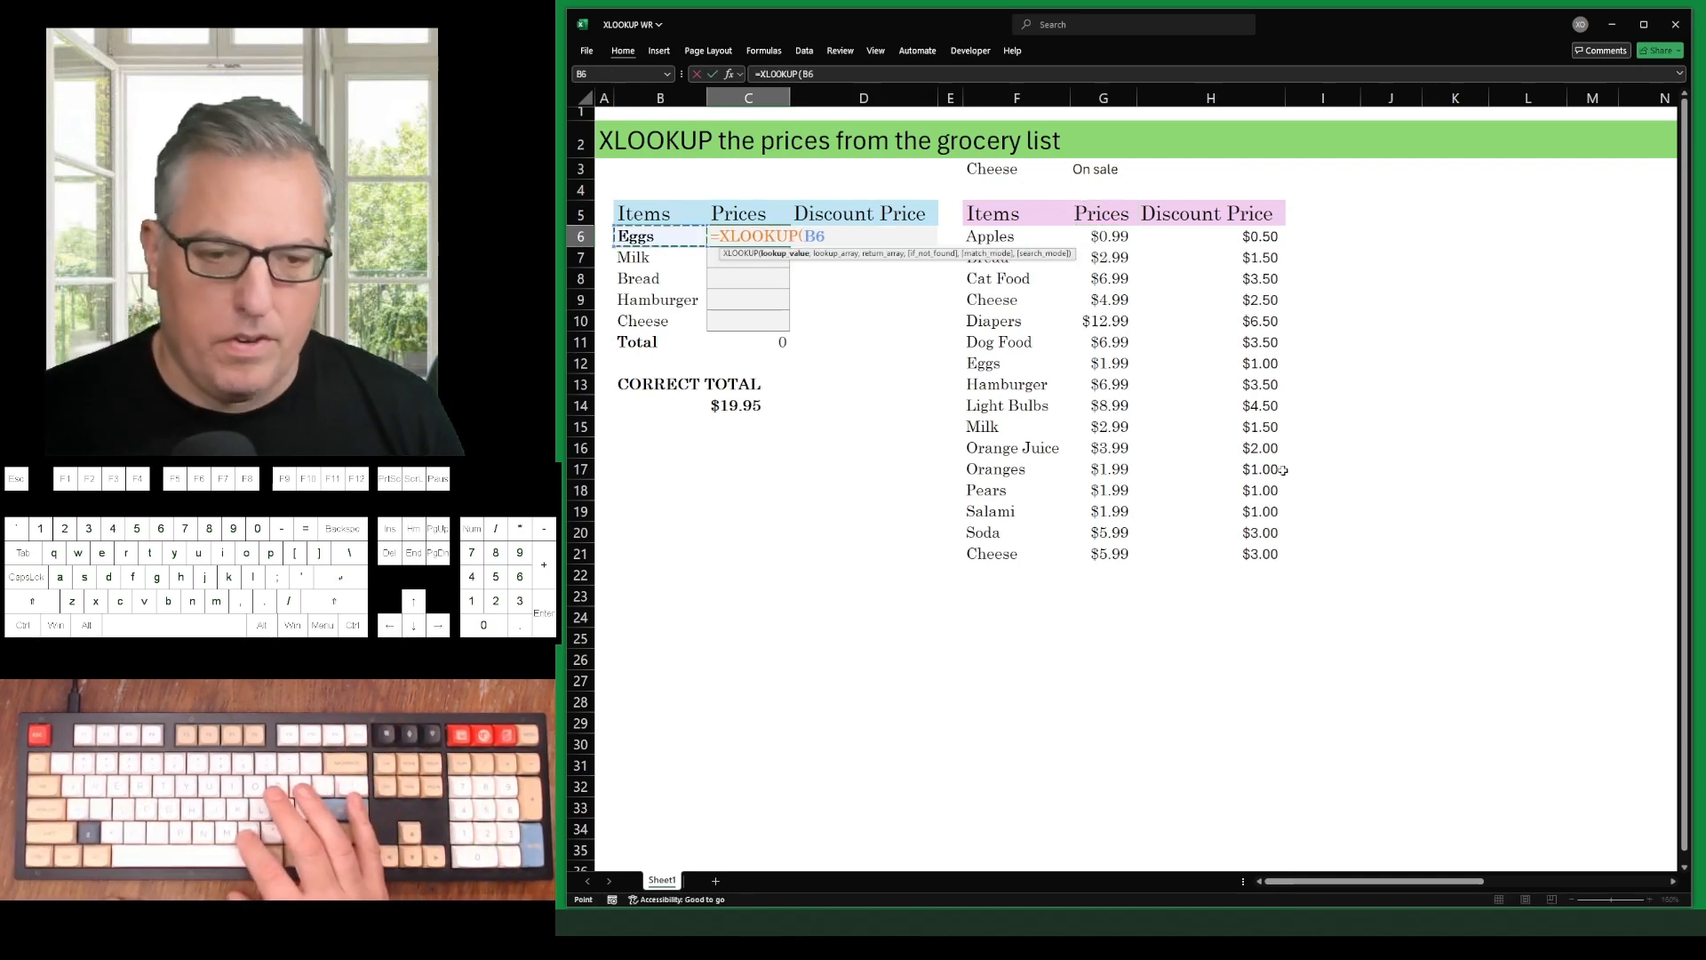
{"action": "type", "text": ","}
{"action": "key", "text": "Right"}
{"action": "key", "text": "Right"}
{"action": "key", "text": "Right"}
{"action": "key", "text": "Up"}
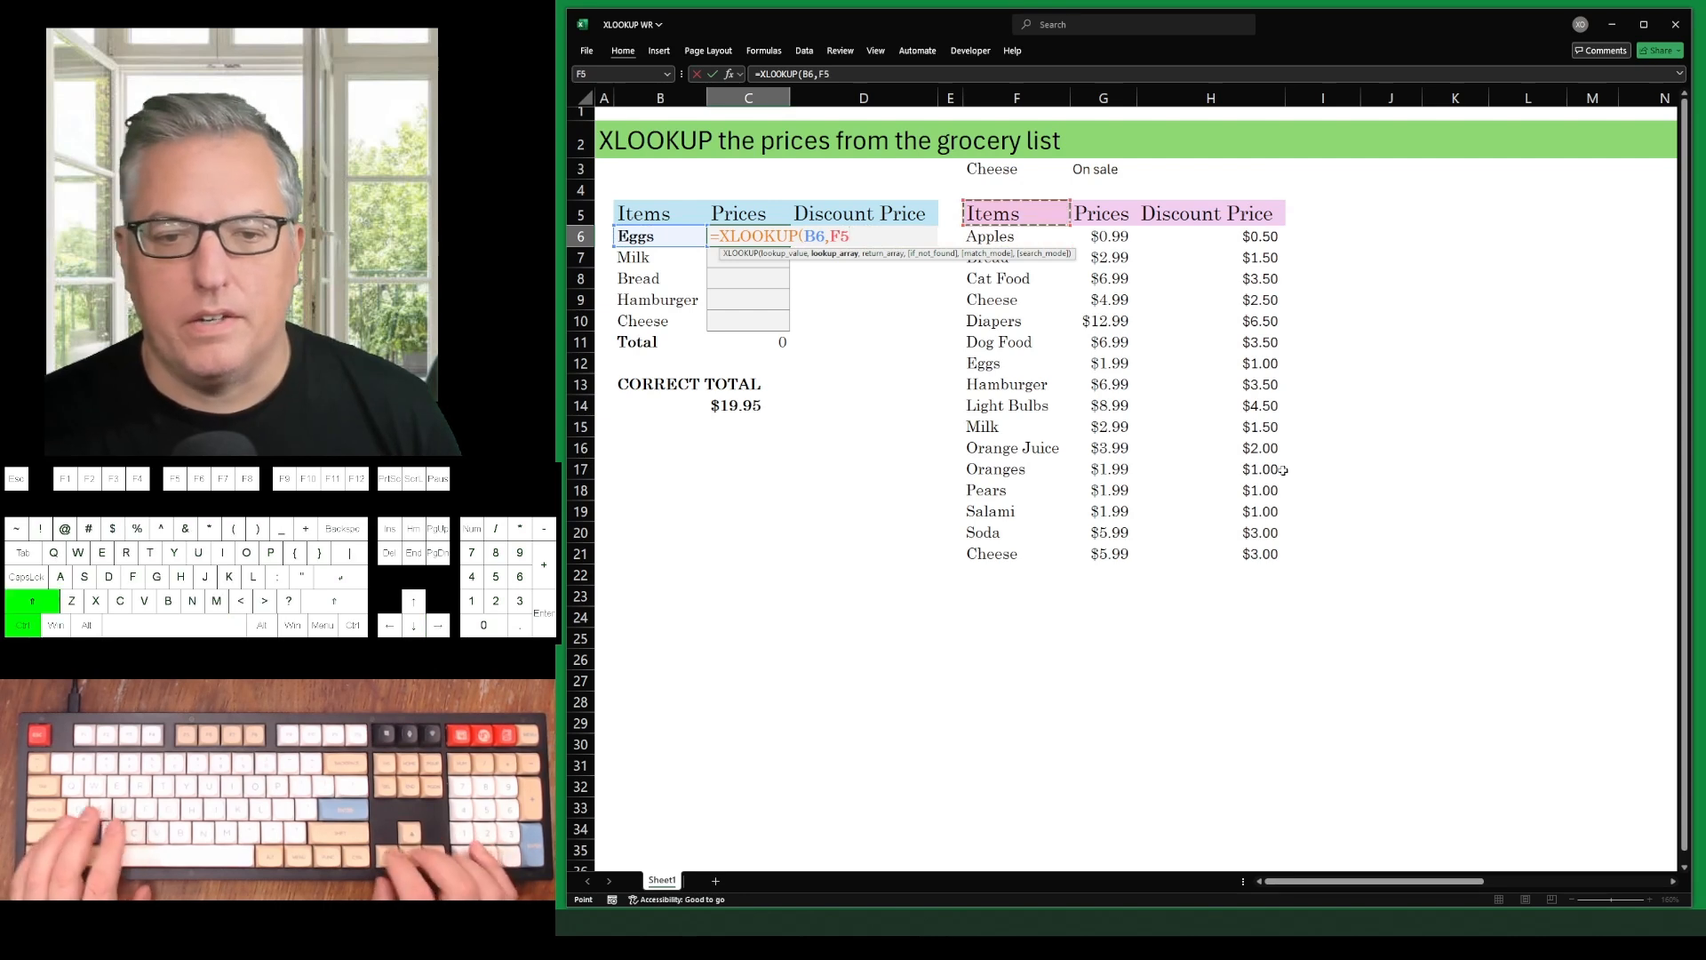
{"action": "key", "text": "ctrl+shift+Down"}
{"action": "key", "text": "F4"}
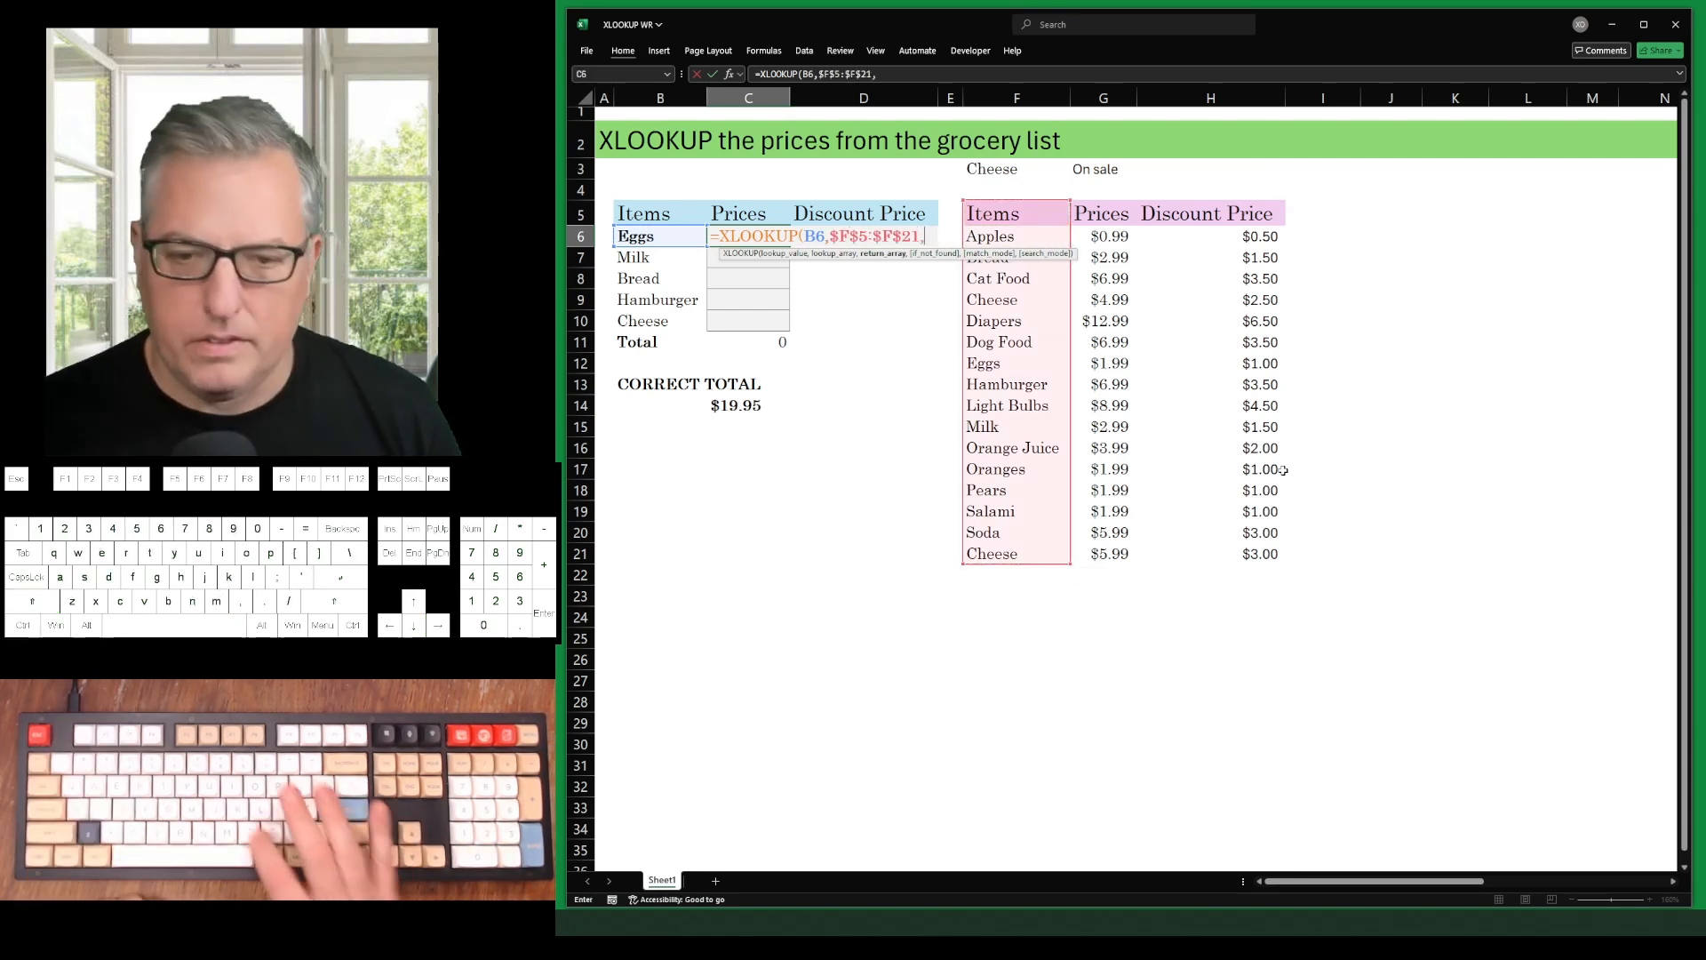
Complete the formula in C6 with the two-column absolute return array $G$5:$H$21, covering Prices and Discount Price
{"action": "type", "text": ","}
{"action": "key", "text": "Right"}
{"action": "key", "text": "Right"}
{"action": "key", "text": "Right"}
{"action": "key", "text": "Right"}
{"action": "key", "text": "Right"}
{"action": "key", "text": "Up"}
{"action": "key", "text": "shift+Left"}
{"action": "key", "text": "ctrl+shift+Down"}
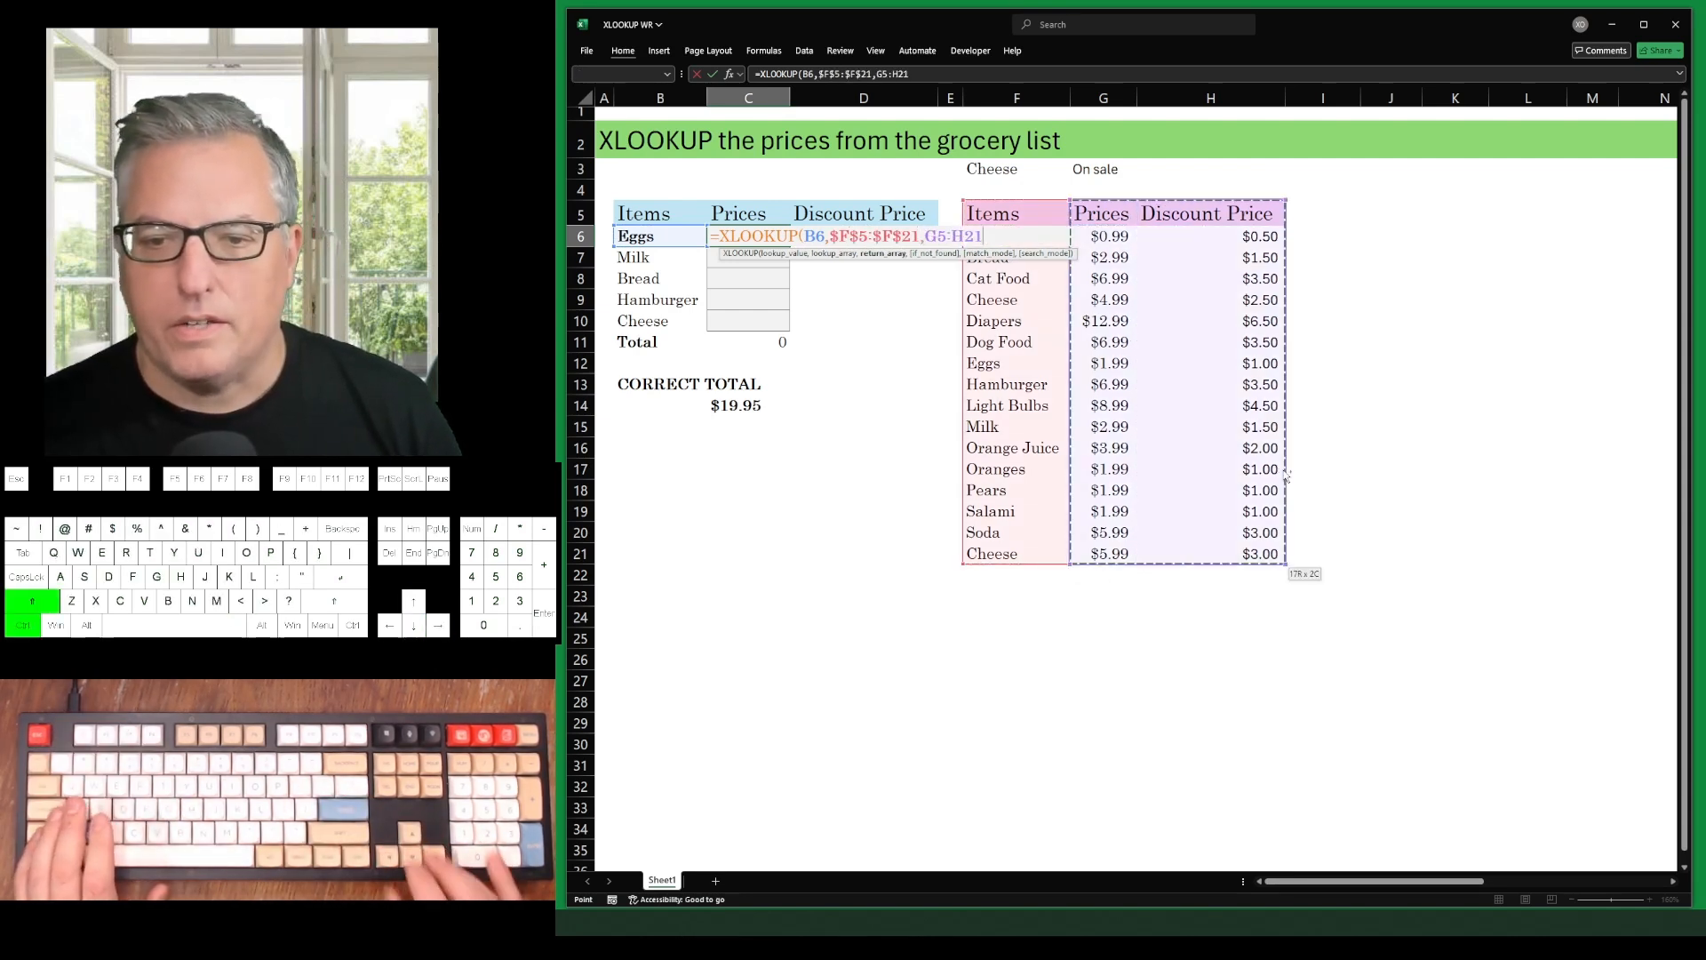
{"action": "key", "text": "F4"}
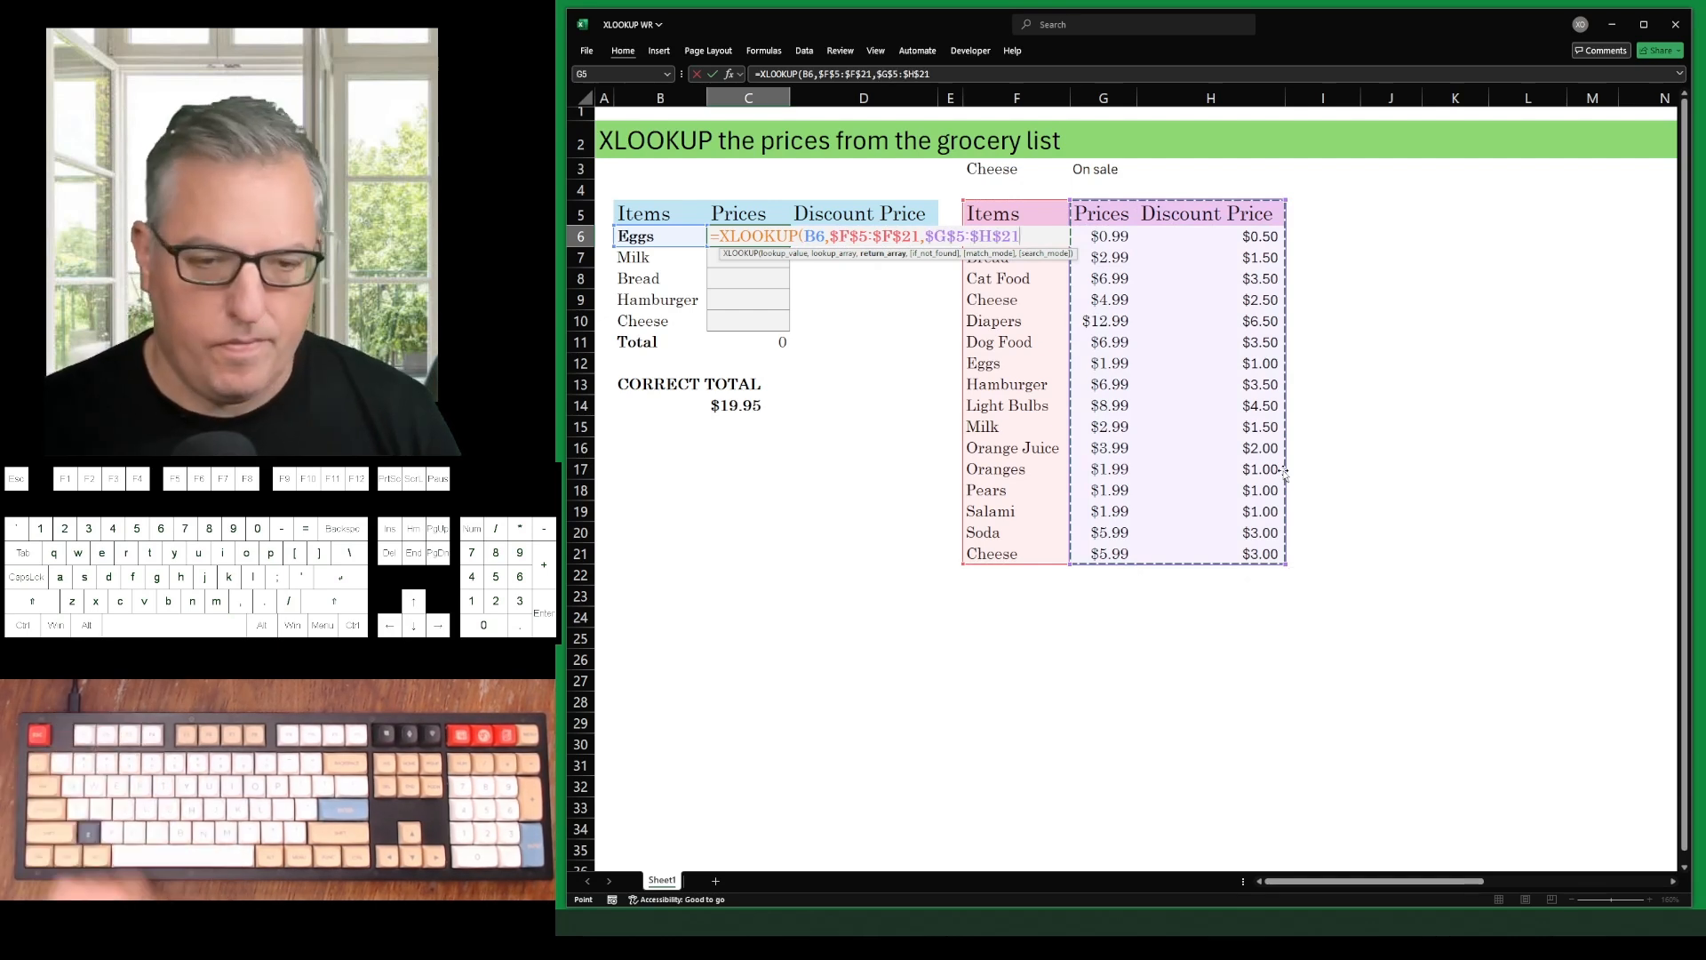
{"action": "key", "text": "Return"}
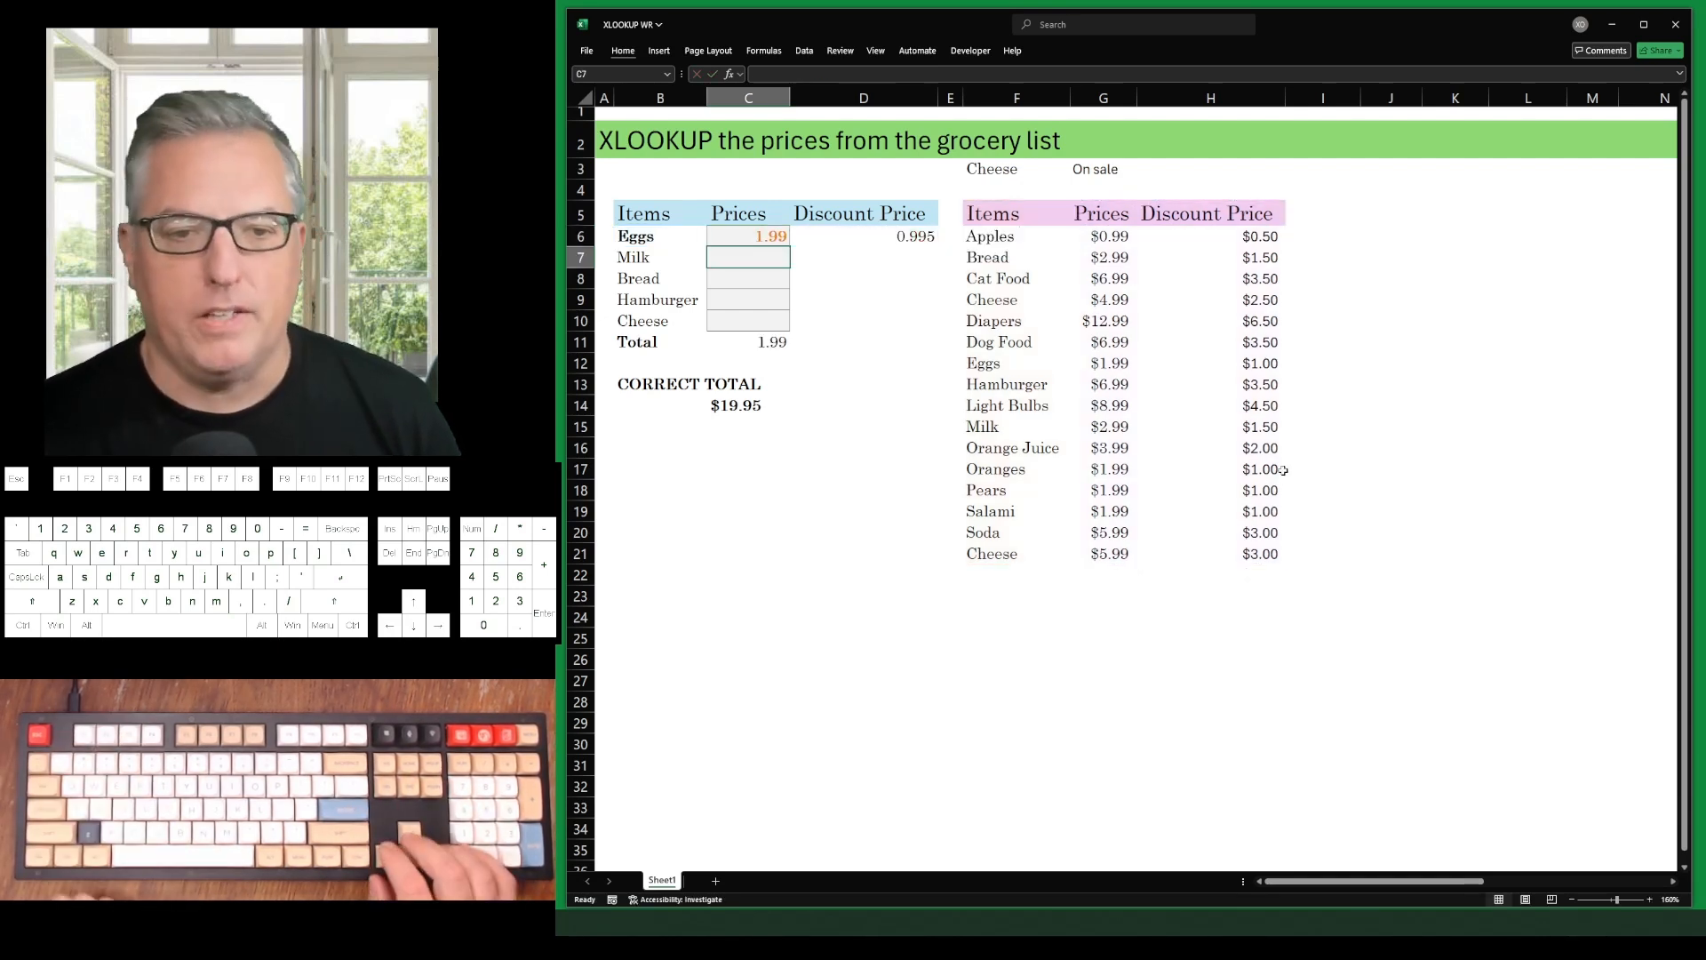
Fill the two-column XLOOKUP formula from C6 down through C10
{"action": "key", "text": "ctrl+d"}
{"action": "key", "text": "Down"}
{"action": "key", "text": "ctrl+d"}
{"action": "key", "text": "Down"}
{"action": "key", "text": "ctrl+d"}
{"action": "key", "text": "Down"}
{"action": "key", "text": "ctrl+d"}
{"action": "key", "text": "Down"}
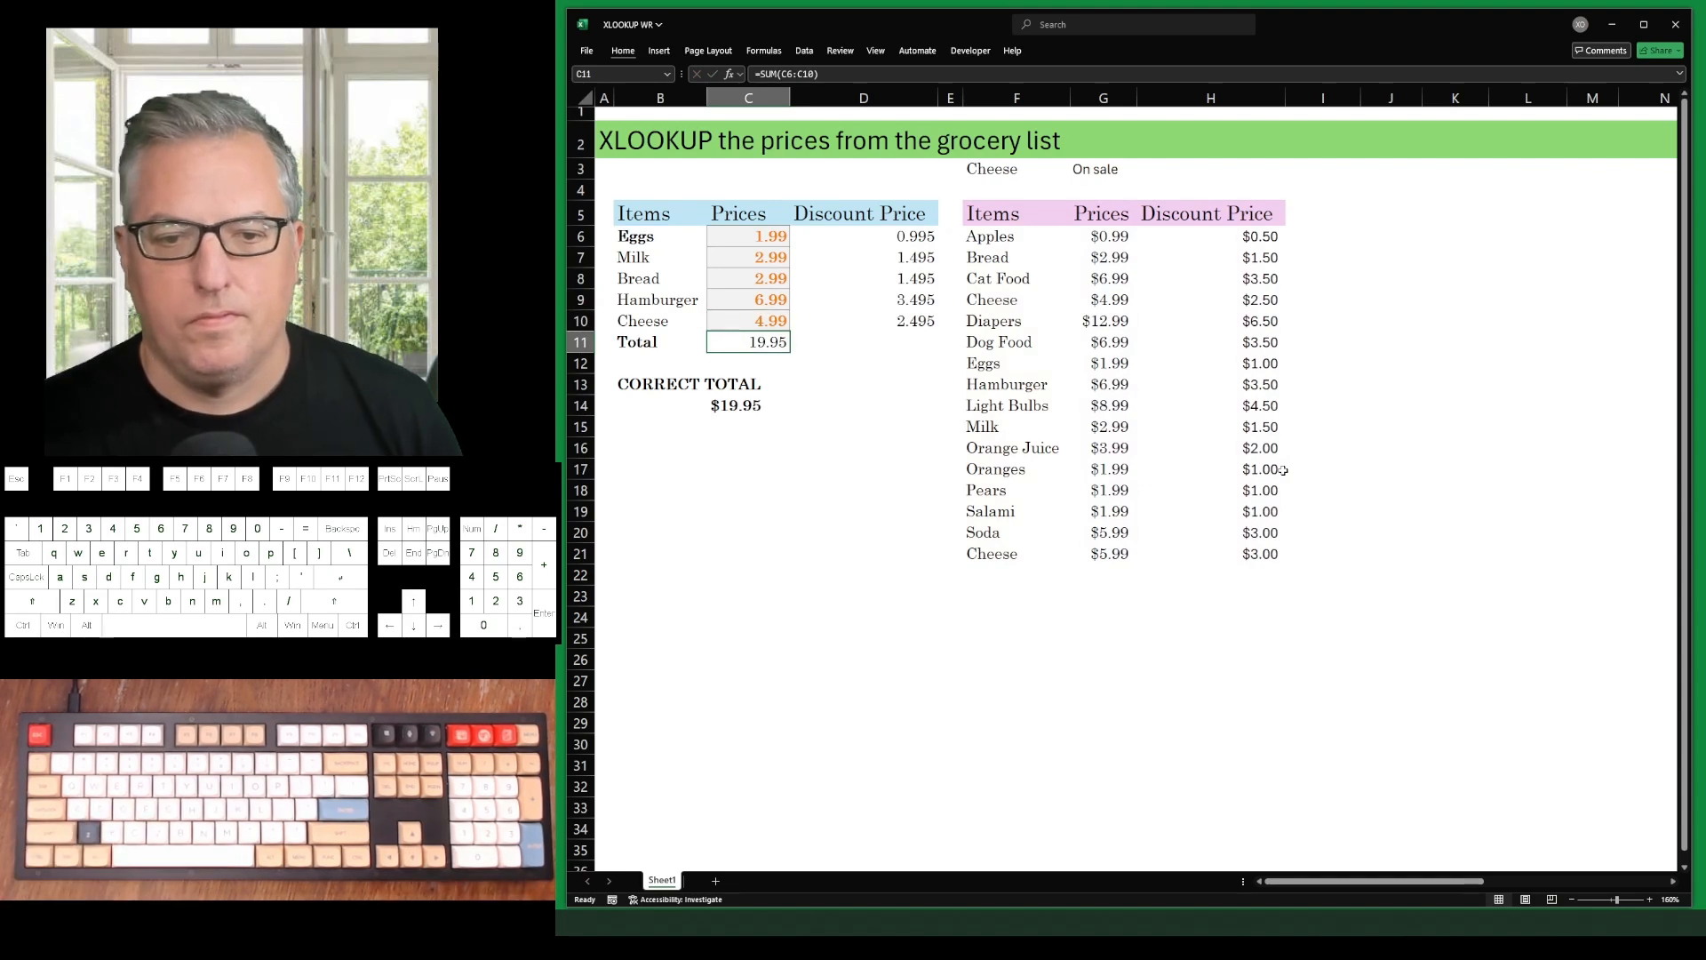
Examine the formulas behind the discount prices in D6:D10 and compare them with the XLOOKUP formula in C6
{"action": "key", "text": "Up"}
{"action": "key", "text": "Right"}
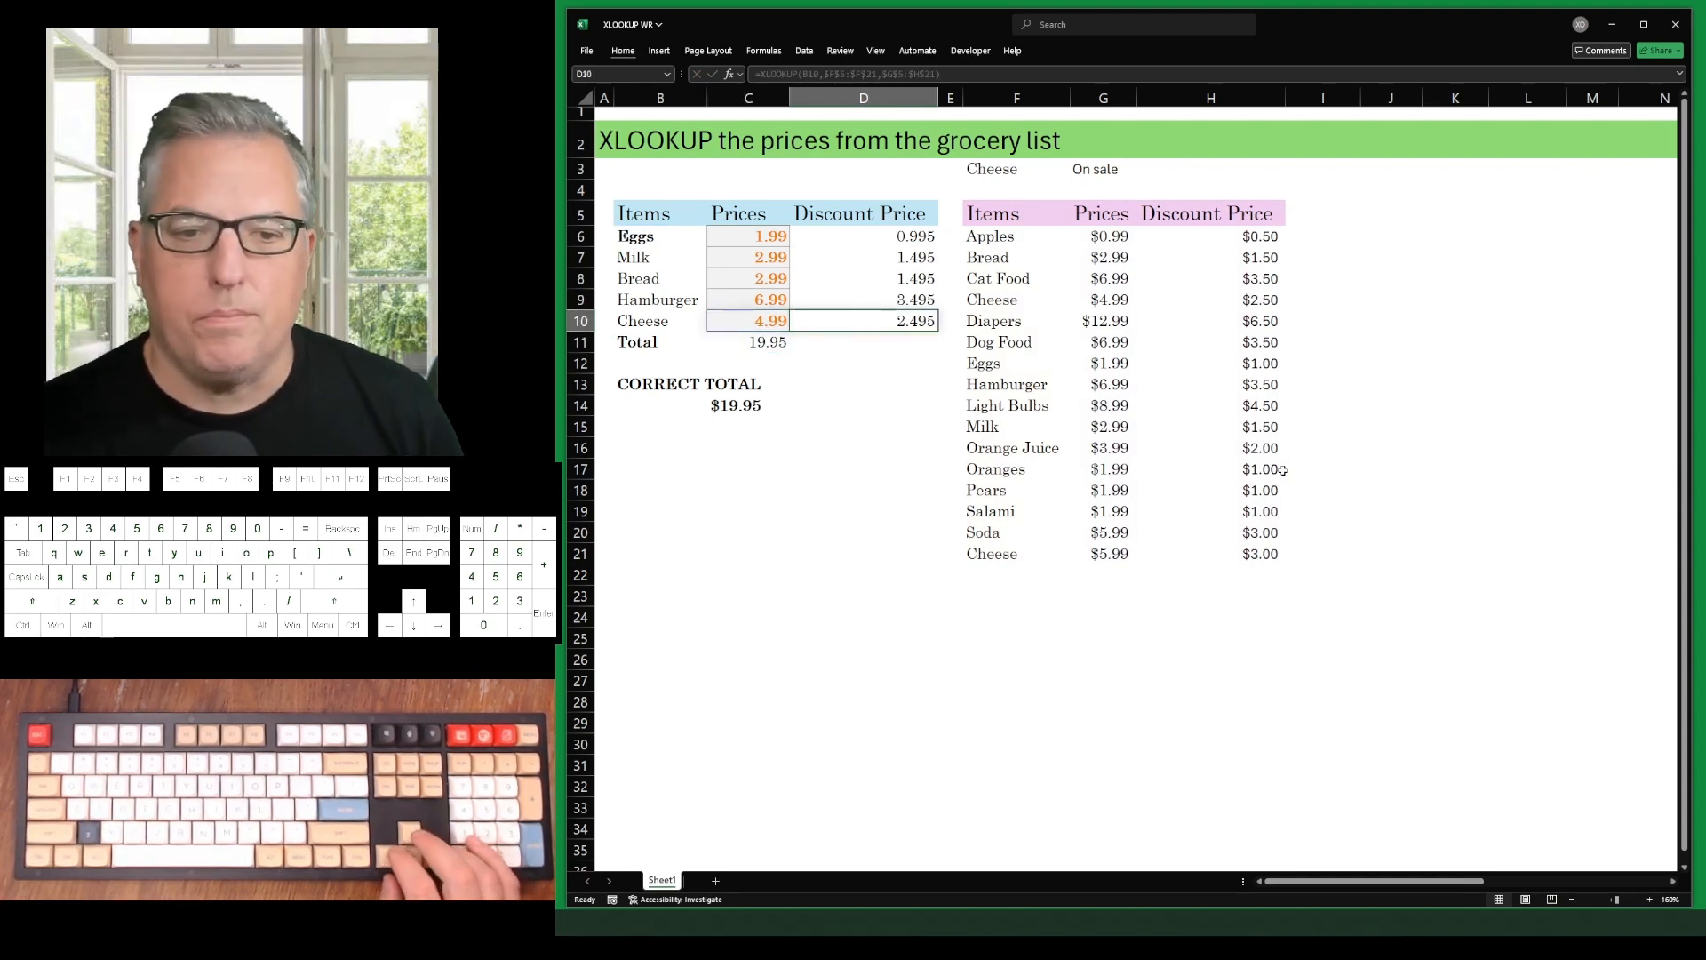
{"action": "key", "text": "Up"}
{"action": "key", "text": "Up"}
{"action": "key", "text": "Up"}
{"action": "key", "text": "Up"}
{"action": "key", "text": "Left"}
{"action": "key", "text": "Right"}
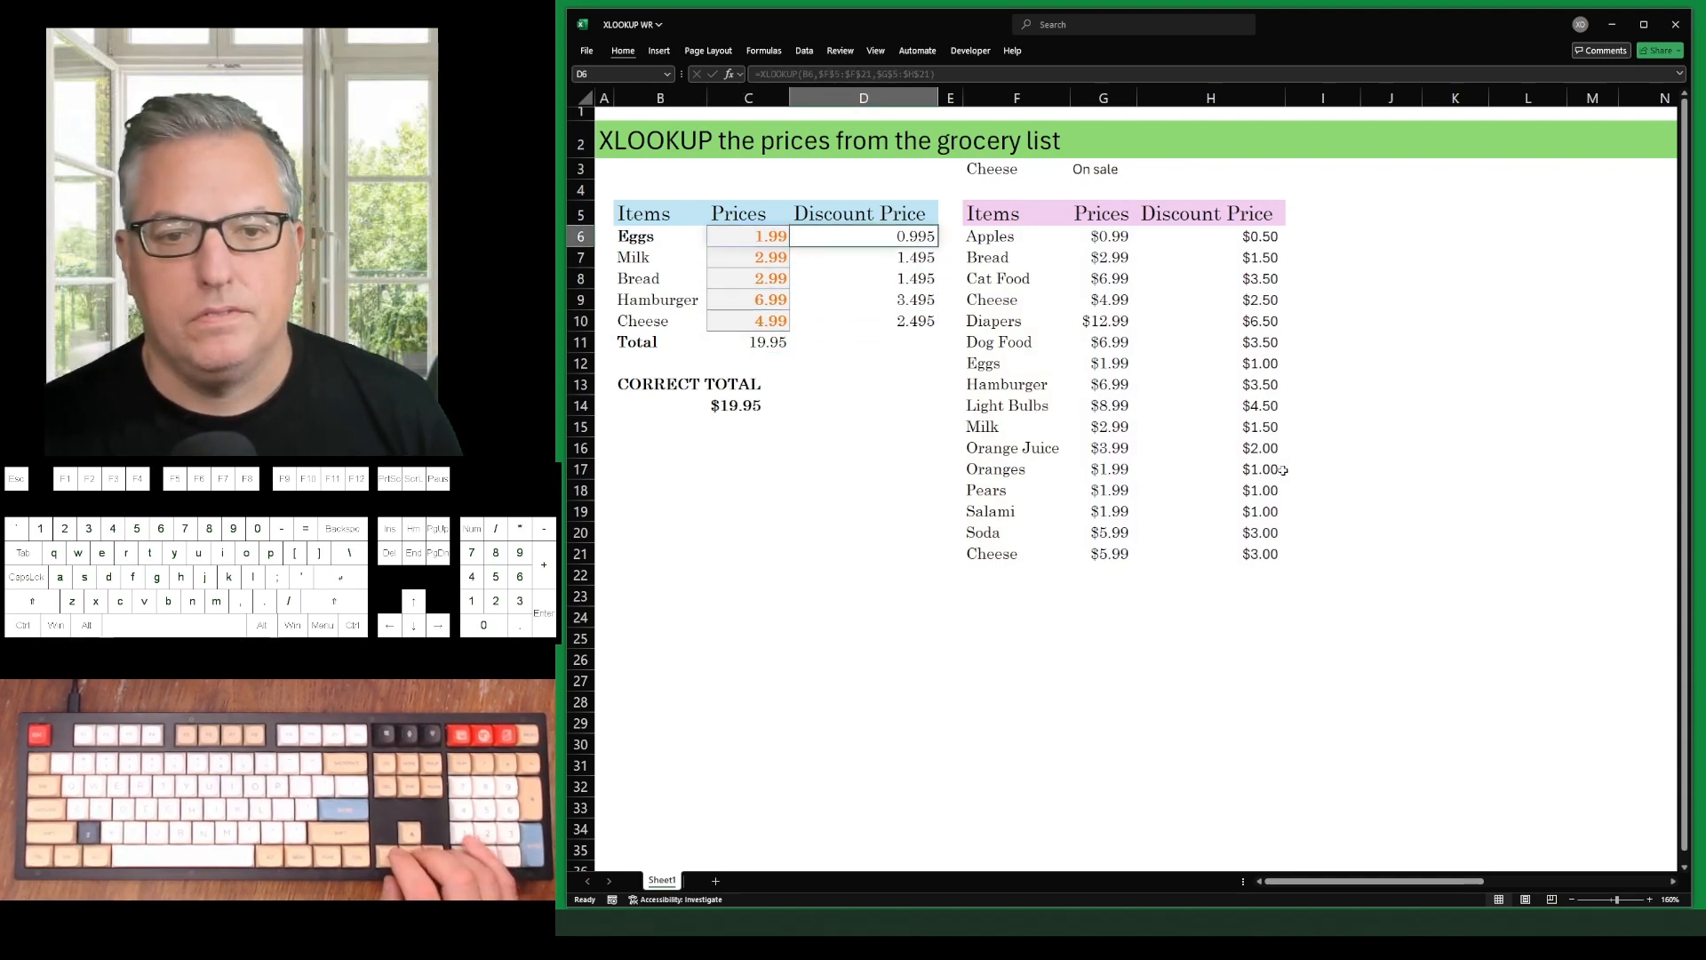
{"action": "key", "text": "Down"}
{"action": "key", "text": "Down"}
{"action": "key", "text": "Down"}
{"action": "key", "text": "Down"}
{"action": "key", "text": "Up"}
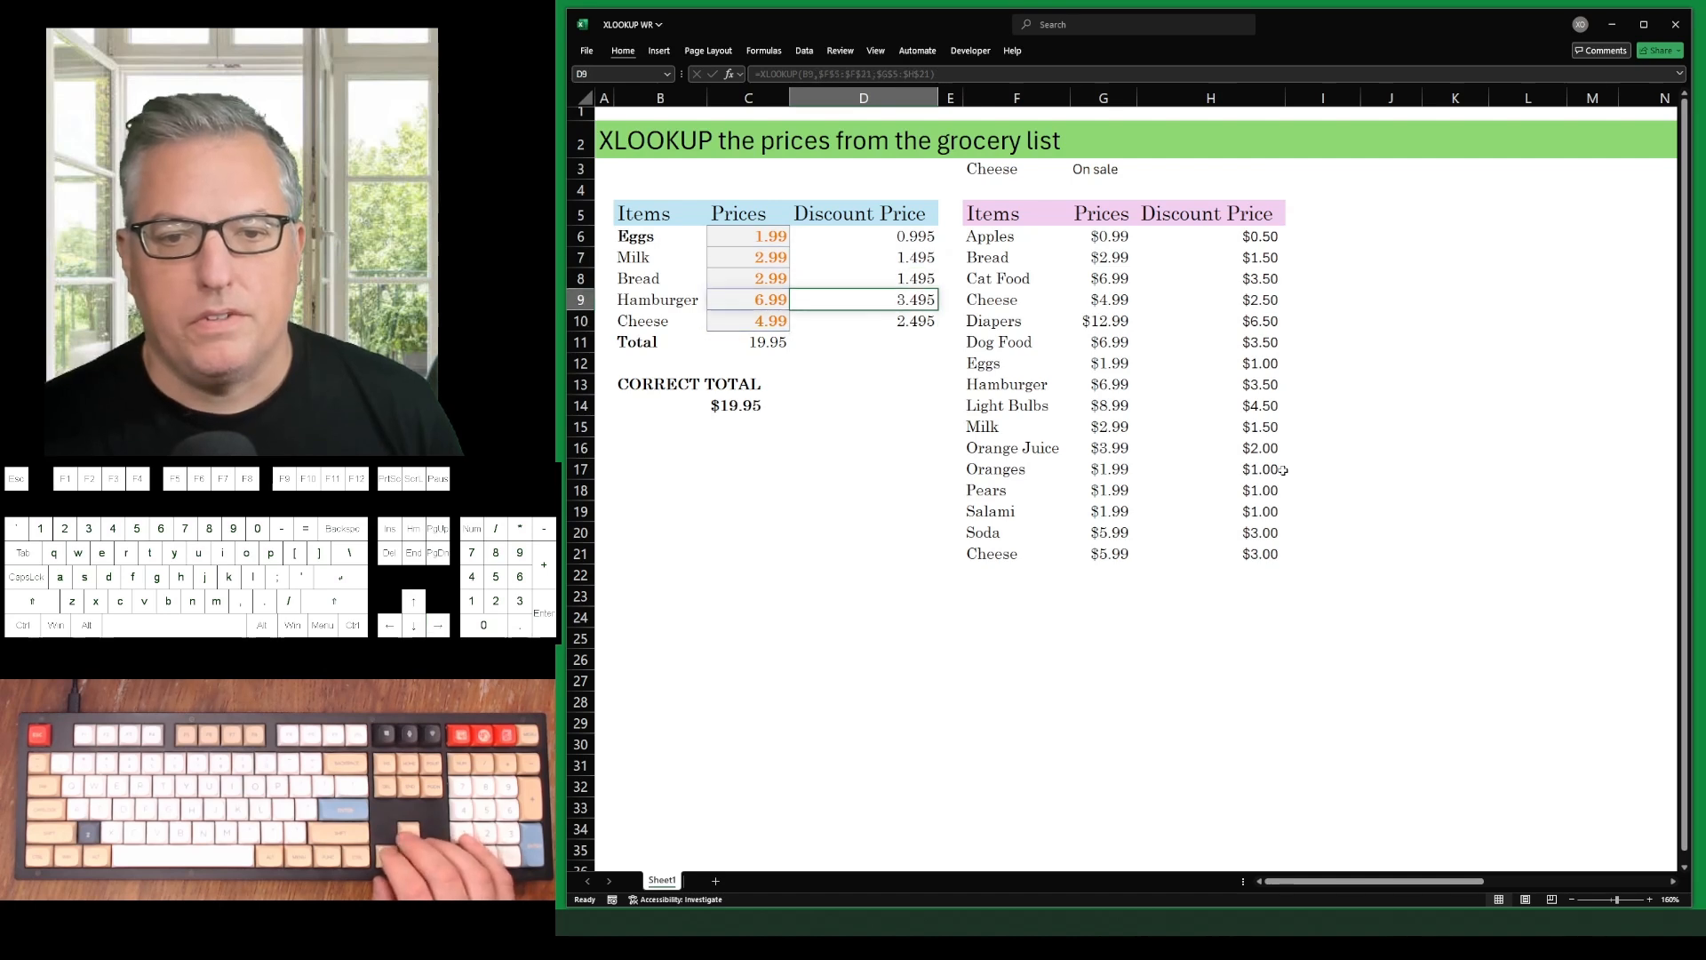
{"action": "key", "text": "Up"}
{"action": "key", "text": "Up"}
{"action": "key", "text": "Up"}
{"action": "key", "text": "Left"}
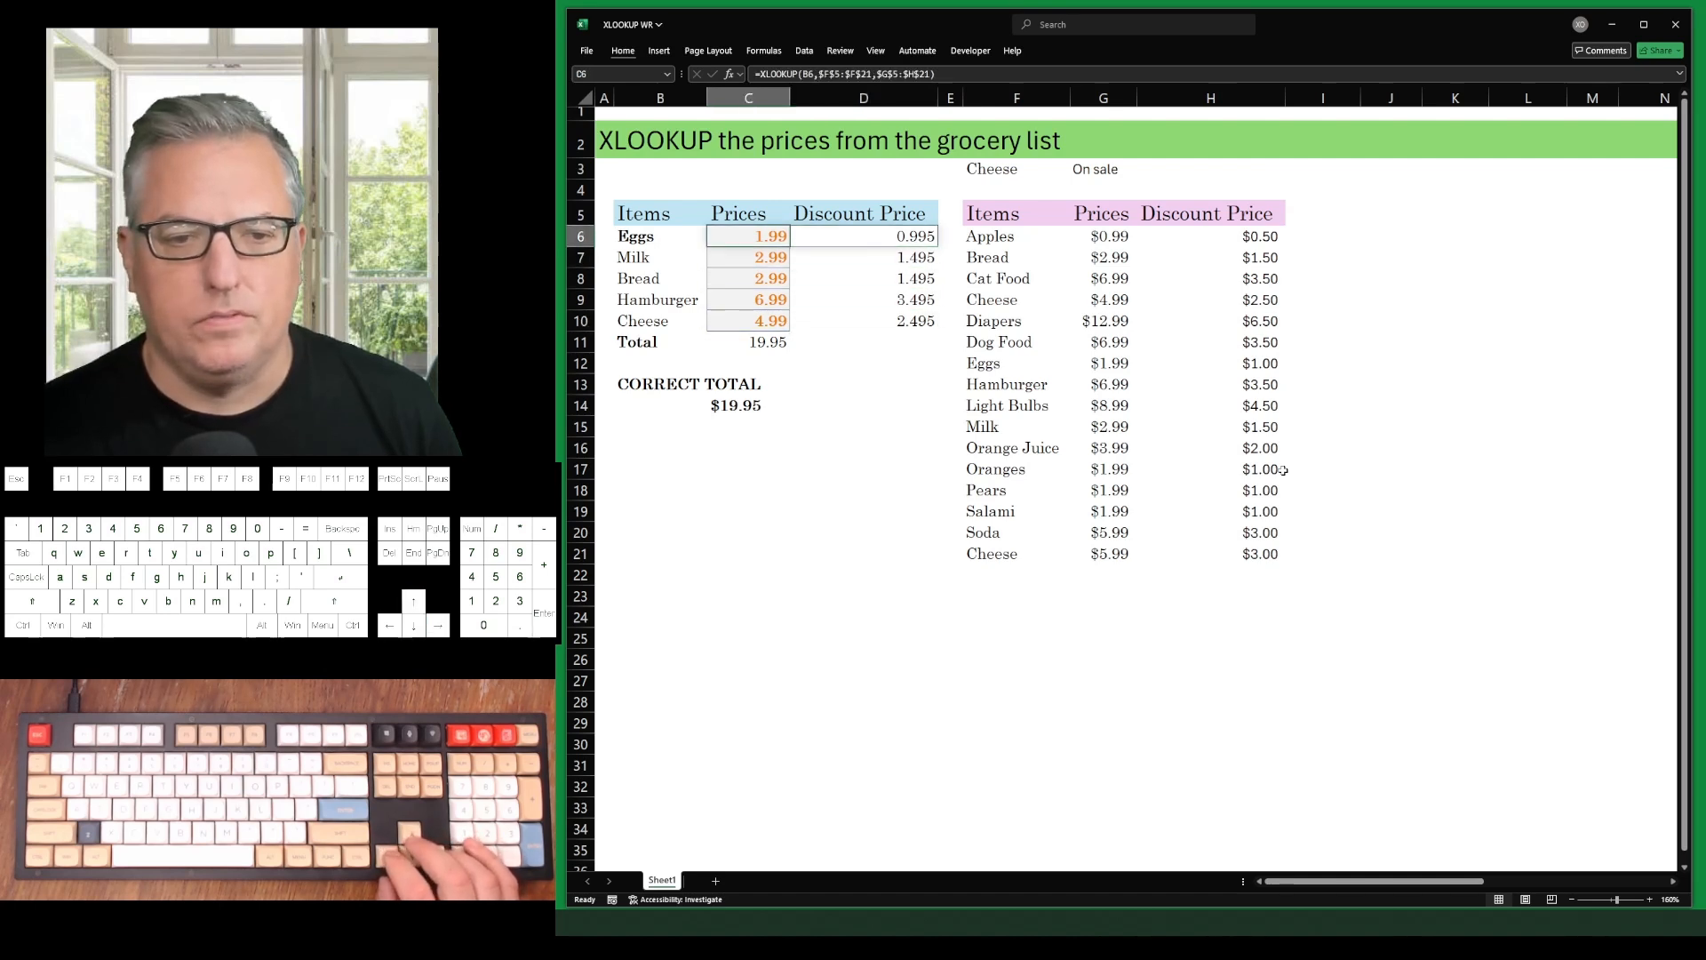
Overwrite the spilled discount price in D6 with a period and check the formula in C6
{"action": "key", "text": "Right"}
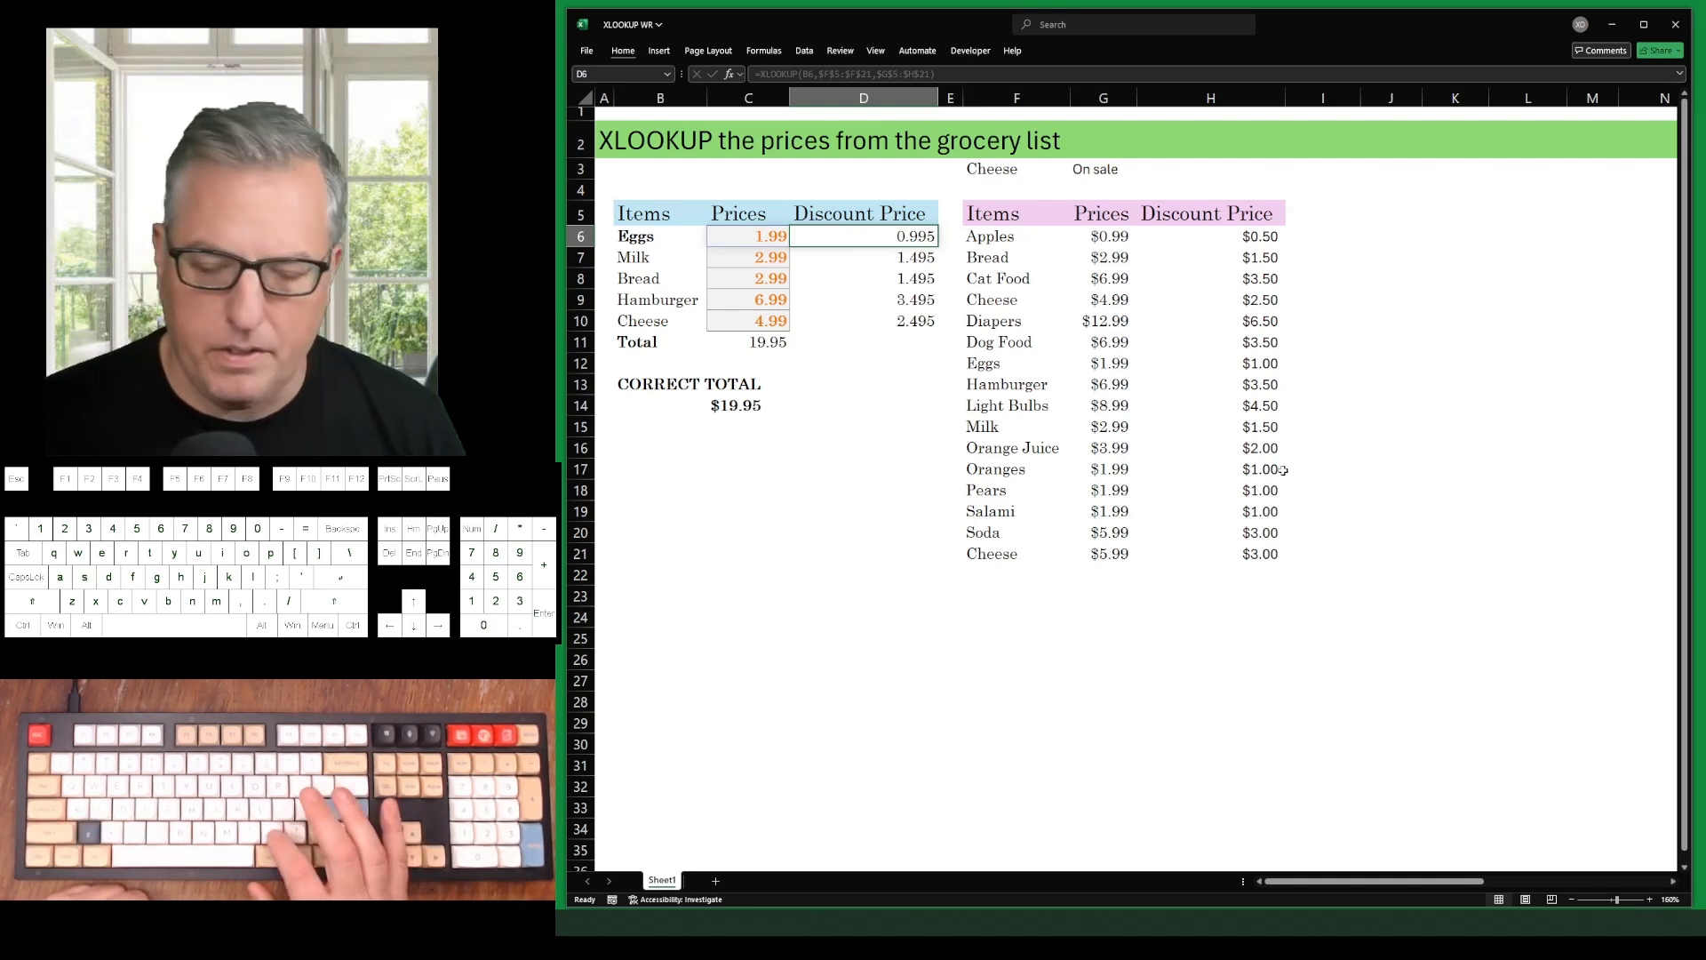
{"action": "type", "text": "."}
{"action": "key", "text": "Return"}
{"action": "key", "text": "Up"}
{"action": "key", "text": "Left"}
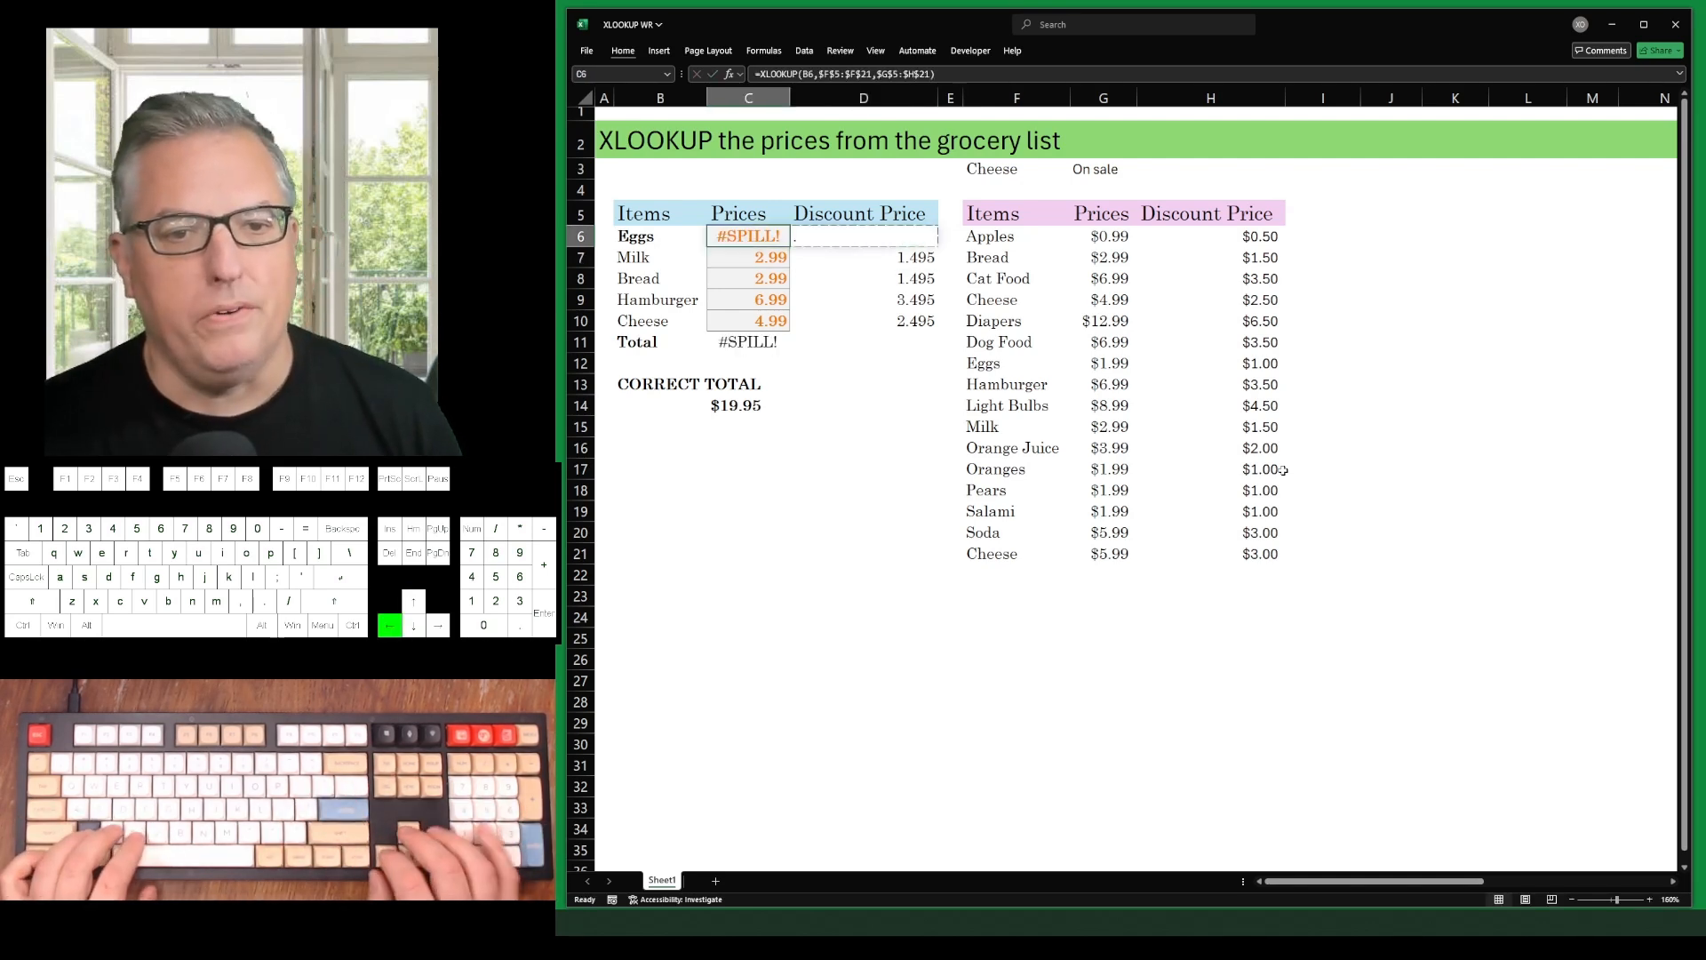
Overwrite the remaining spilled discount prices in D7 through D10 with periods
{"action": "key", "text": "Right"}
{"action": "key", "text": "Down"}
{"action": "type", "text": "."}
{"action": "key", "text": "Return"}
{"action": "type", "text": "."}
{"action": "key", "text": "Return"}
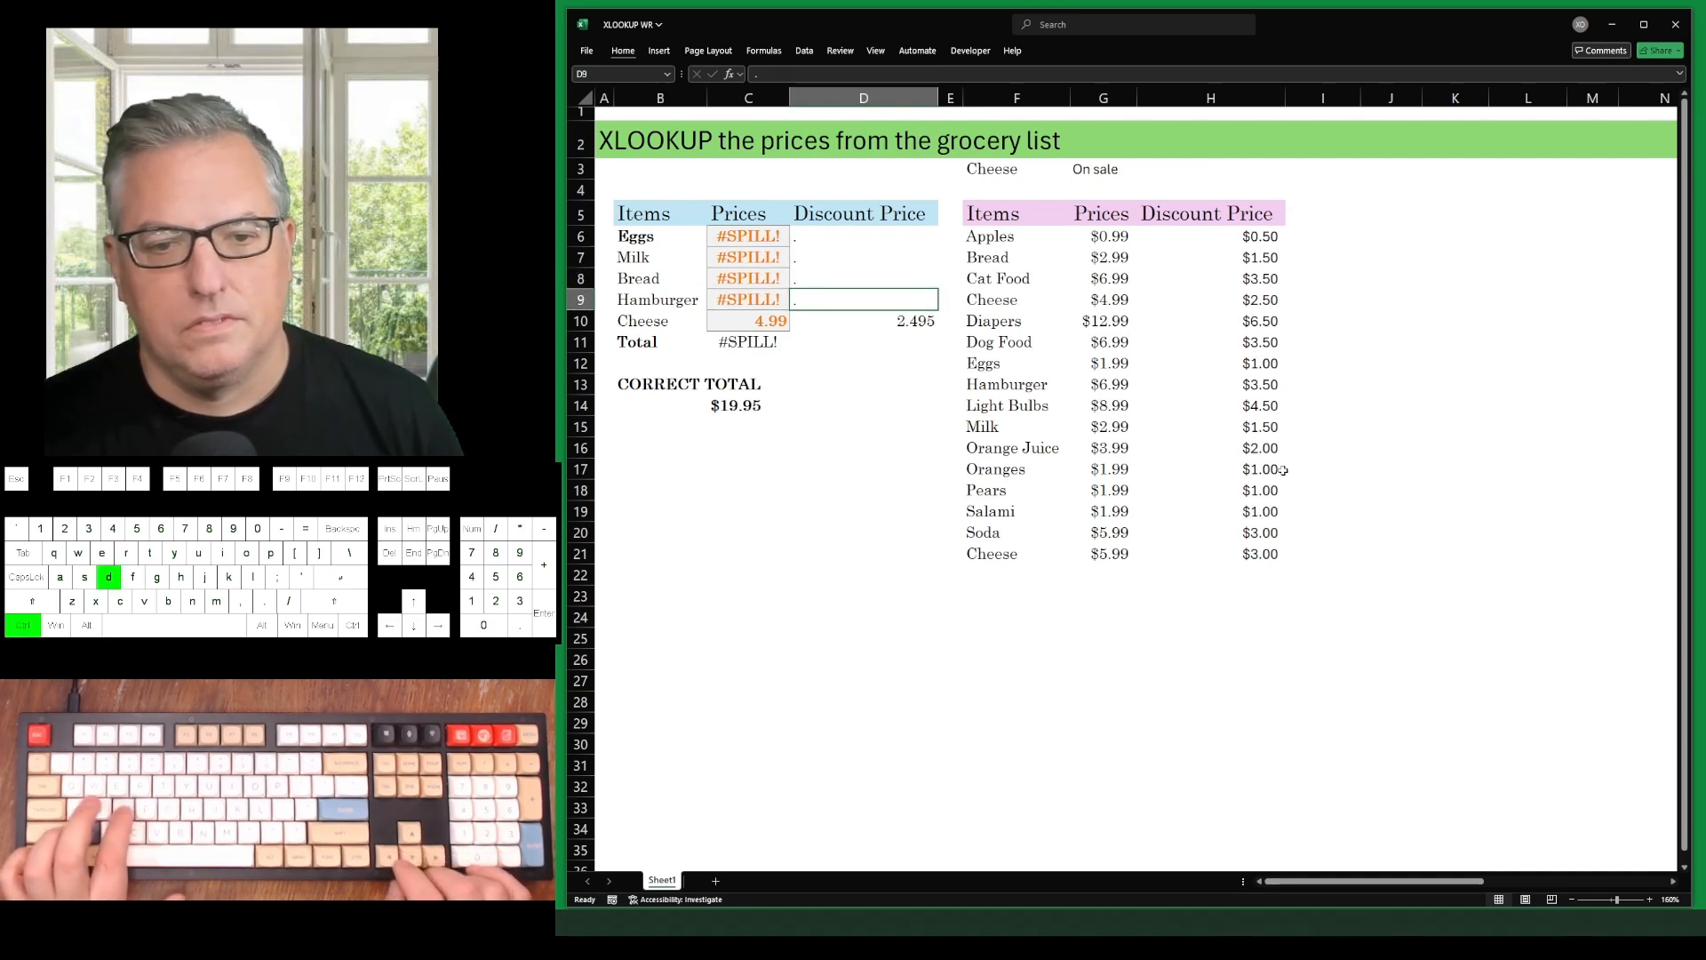
{"action": "type", "text": "."}
{"action": "key", "text": "Return"}
{"action": "type", "text": "."}
{"action": "key", "text": "ctrl+Return"}
Undo the periods entered in the Discount Price column to restore the spilled results
{"action": "key", "text": "ctrl+z"}
{"action": "key", "text": "ctrl+z"}
{"action": "key", "text": "ctrl+z"}
{"action": "key", "text": "ctrl+z"}
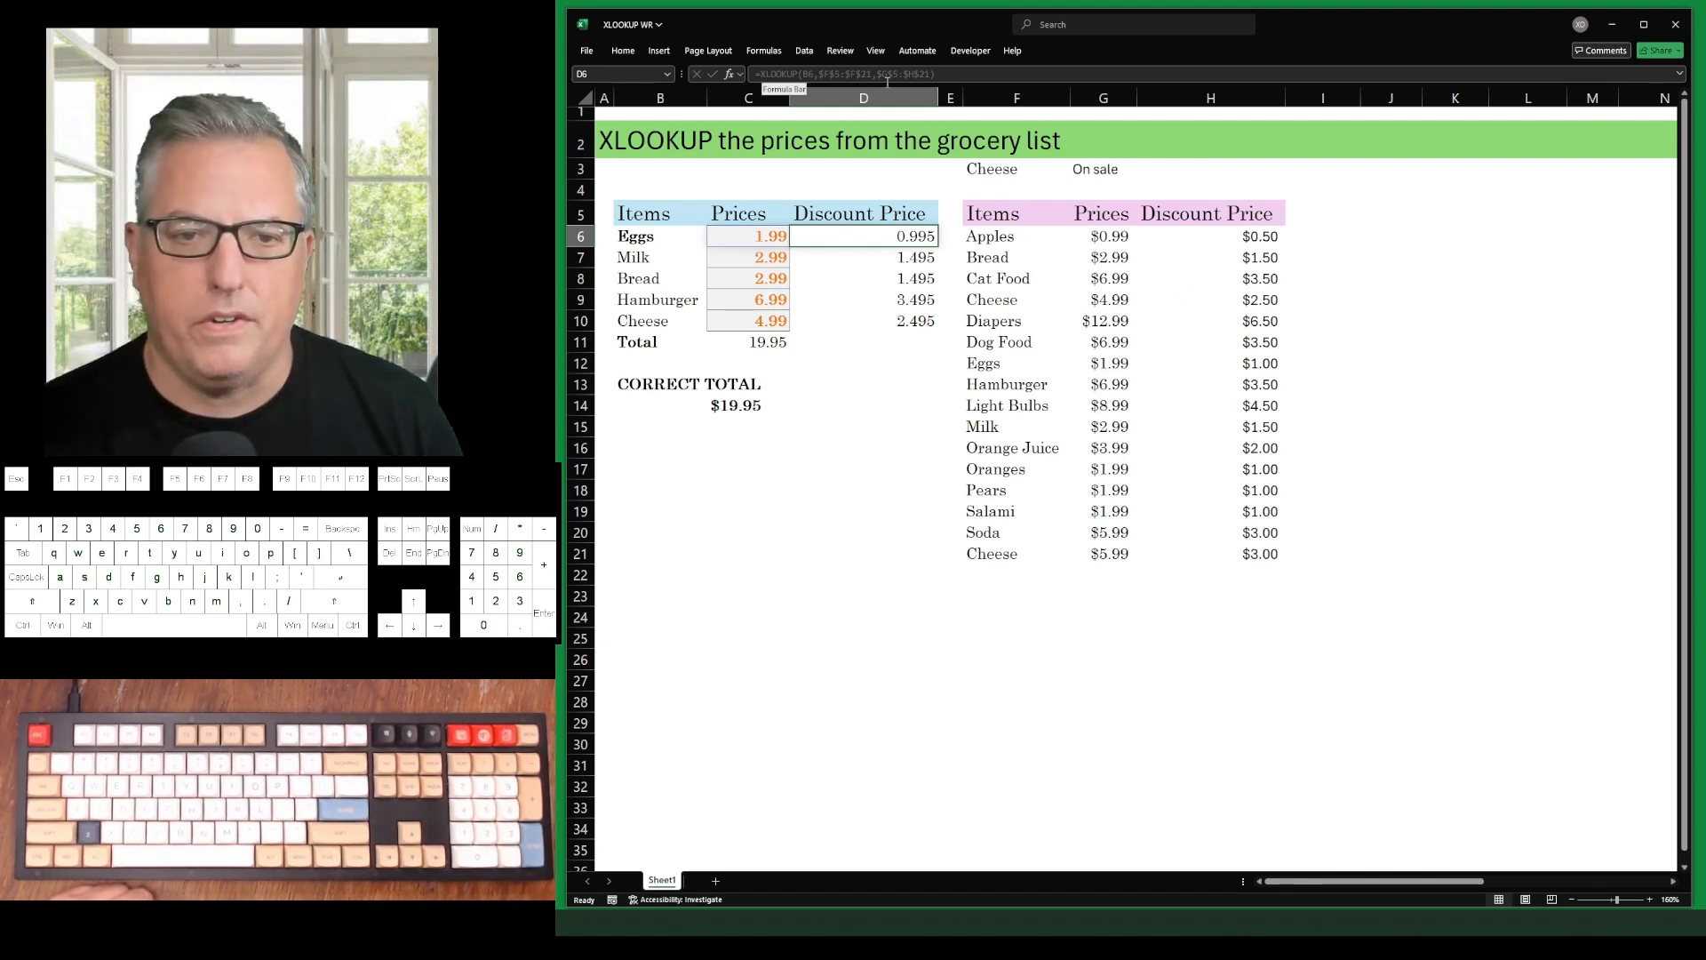
Compare the editable XLOOKUP formula in C6 with the spilled formula in D6
{"action": "key", "text": "Left"}
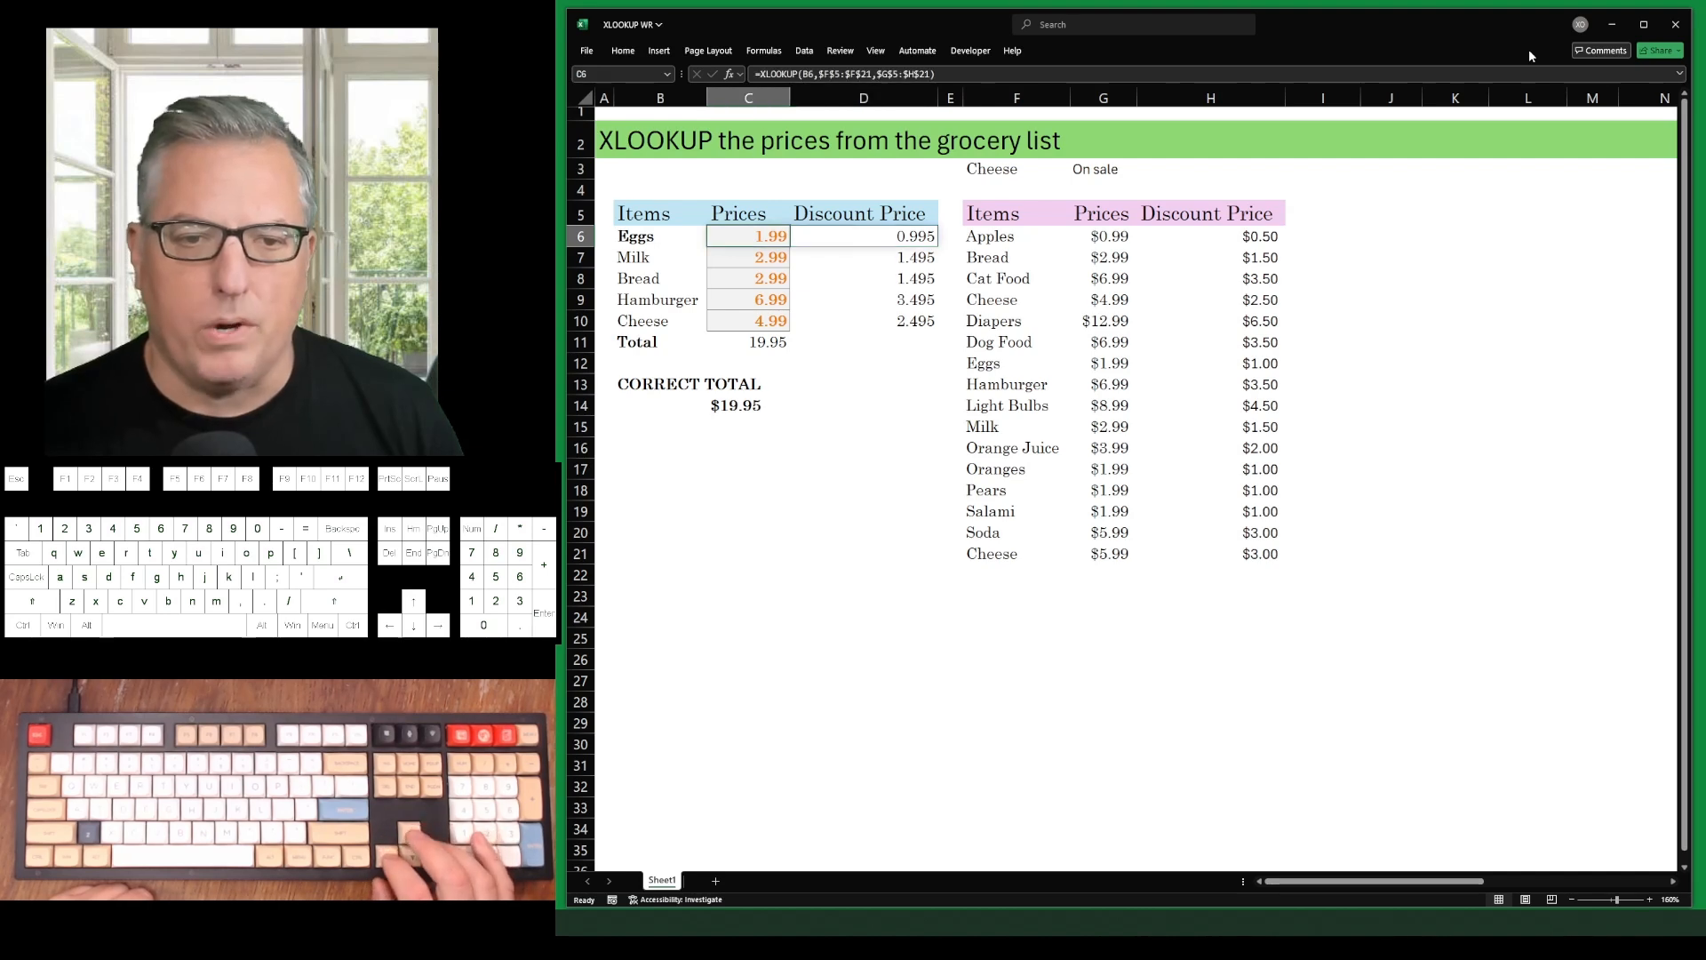
{"action": "key", "text": "Right"}
{"action": "key", "text": "Left"}
{"action": "key", "text": "Right"}
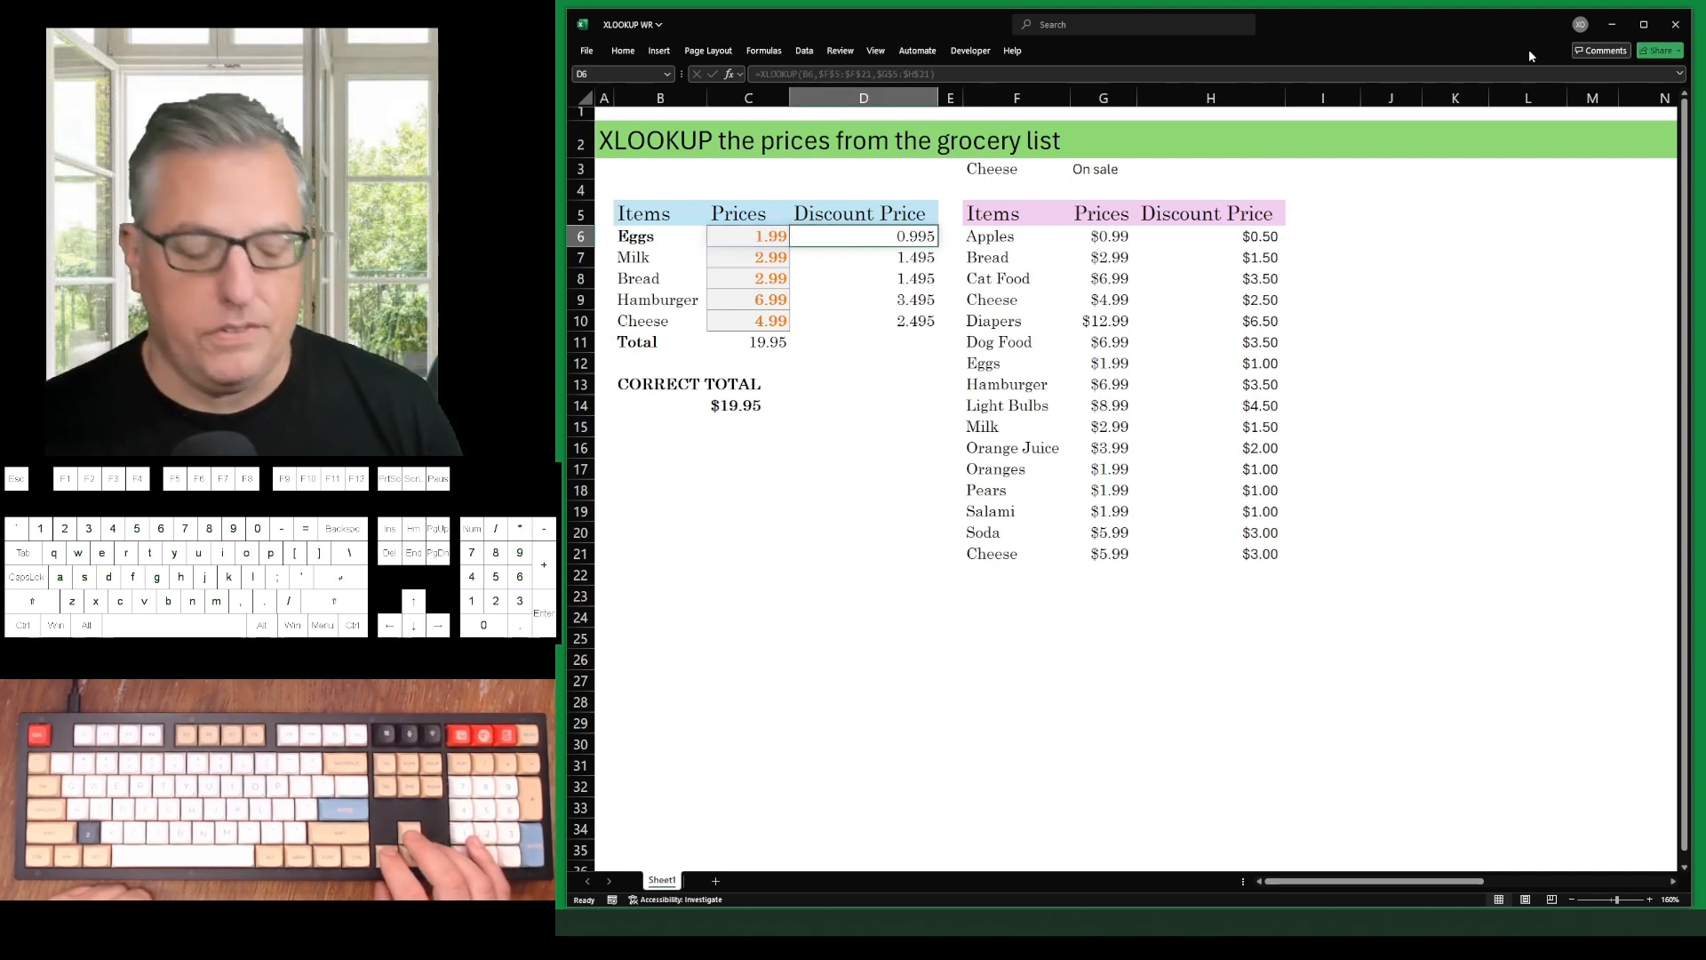
{"action": "key", "text": "Left"}
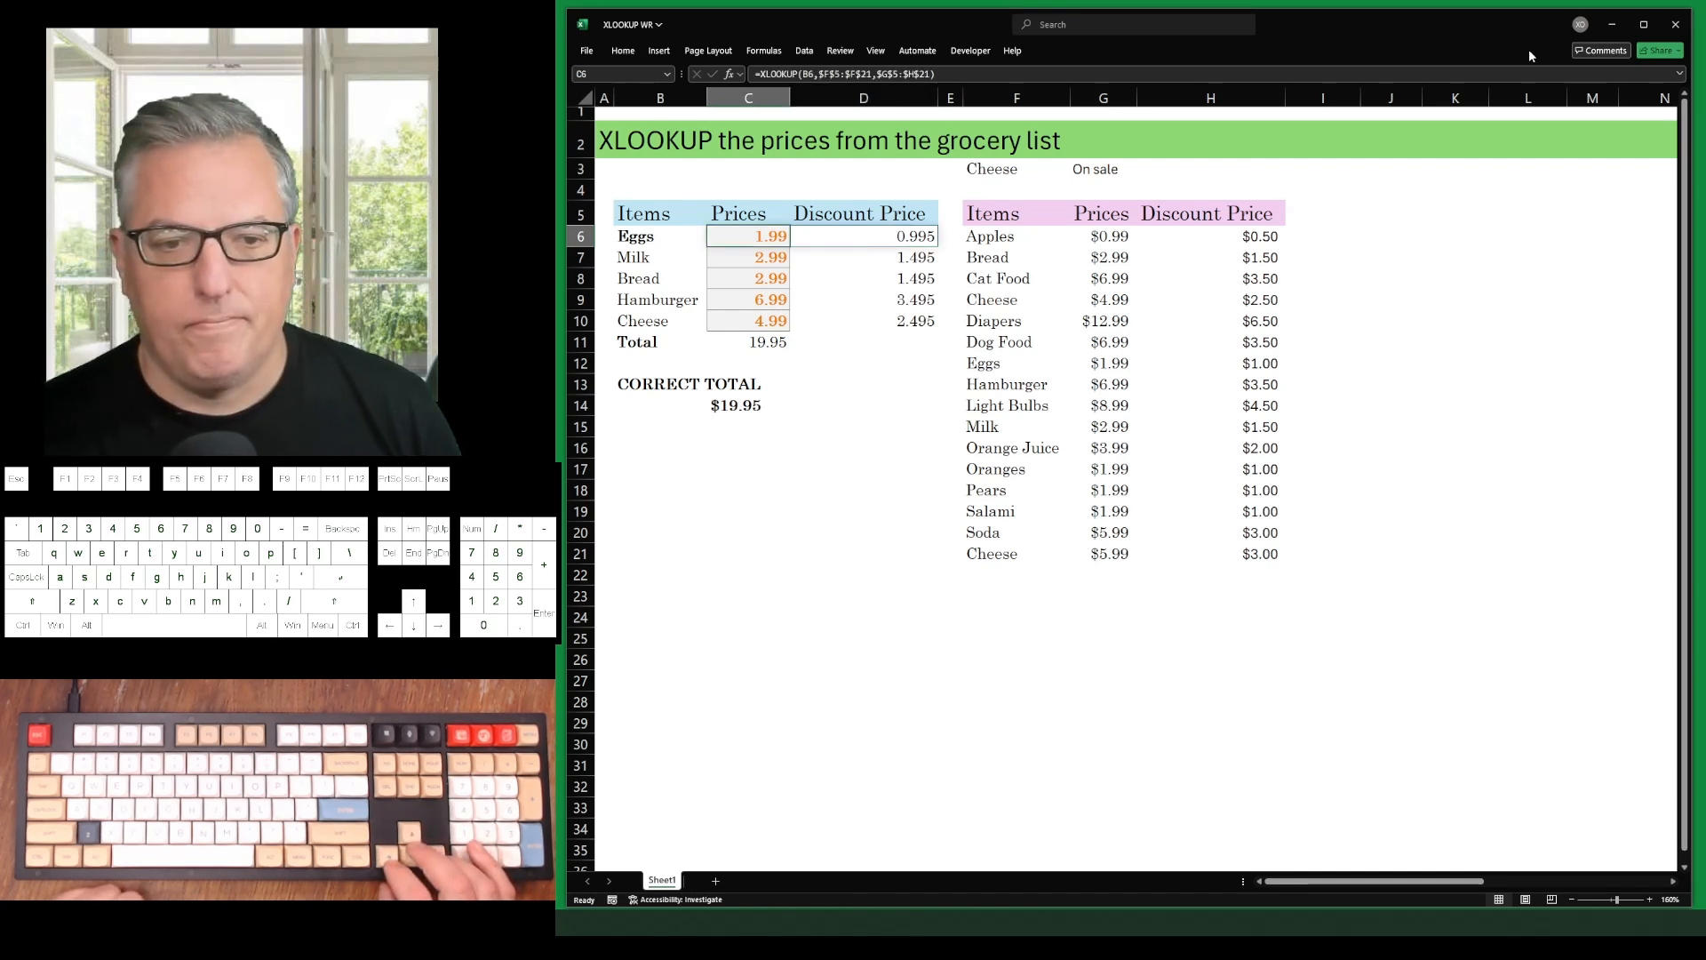
{"action": "key", "text": "Right"}
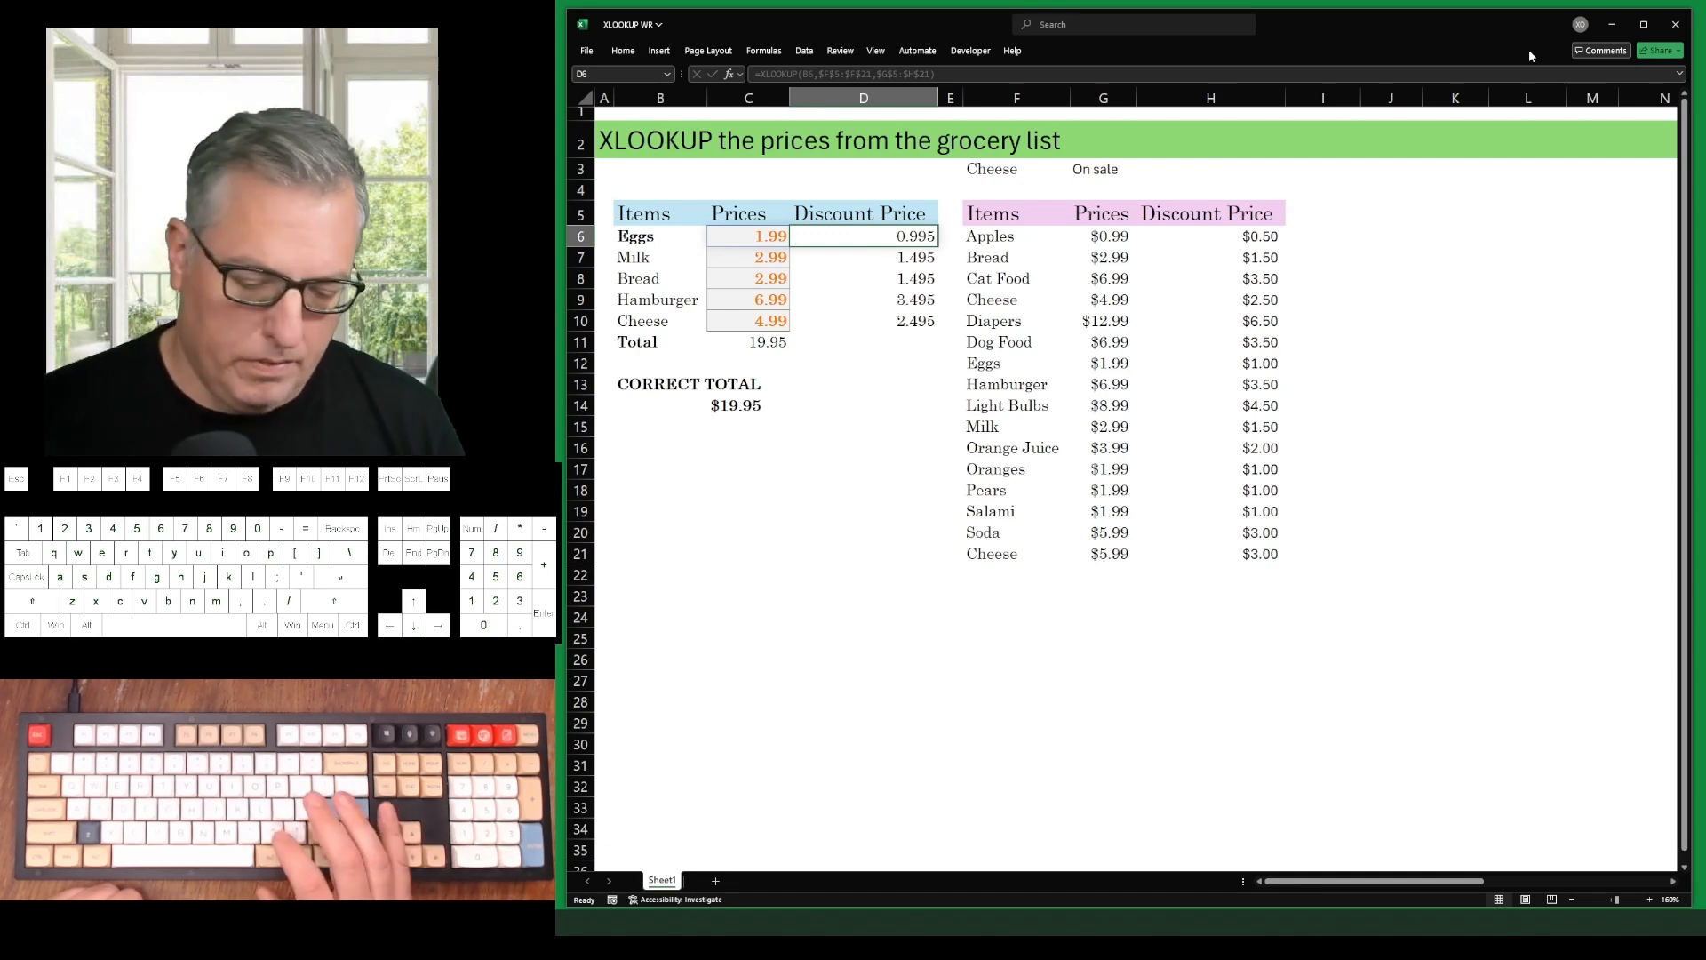
Enter a period over the spilled value in D6, then undo that entry
{"action": "type", "text": "."}
{"action": "key", "text": "Return"}
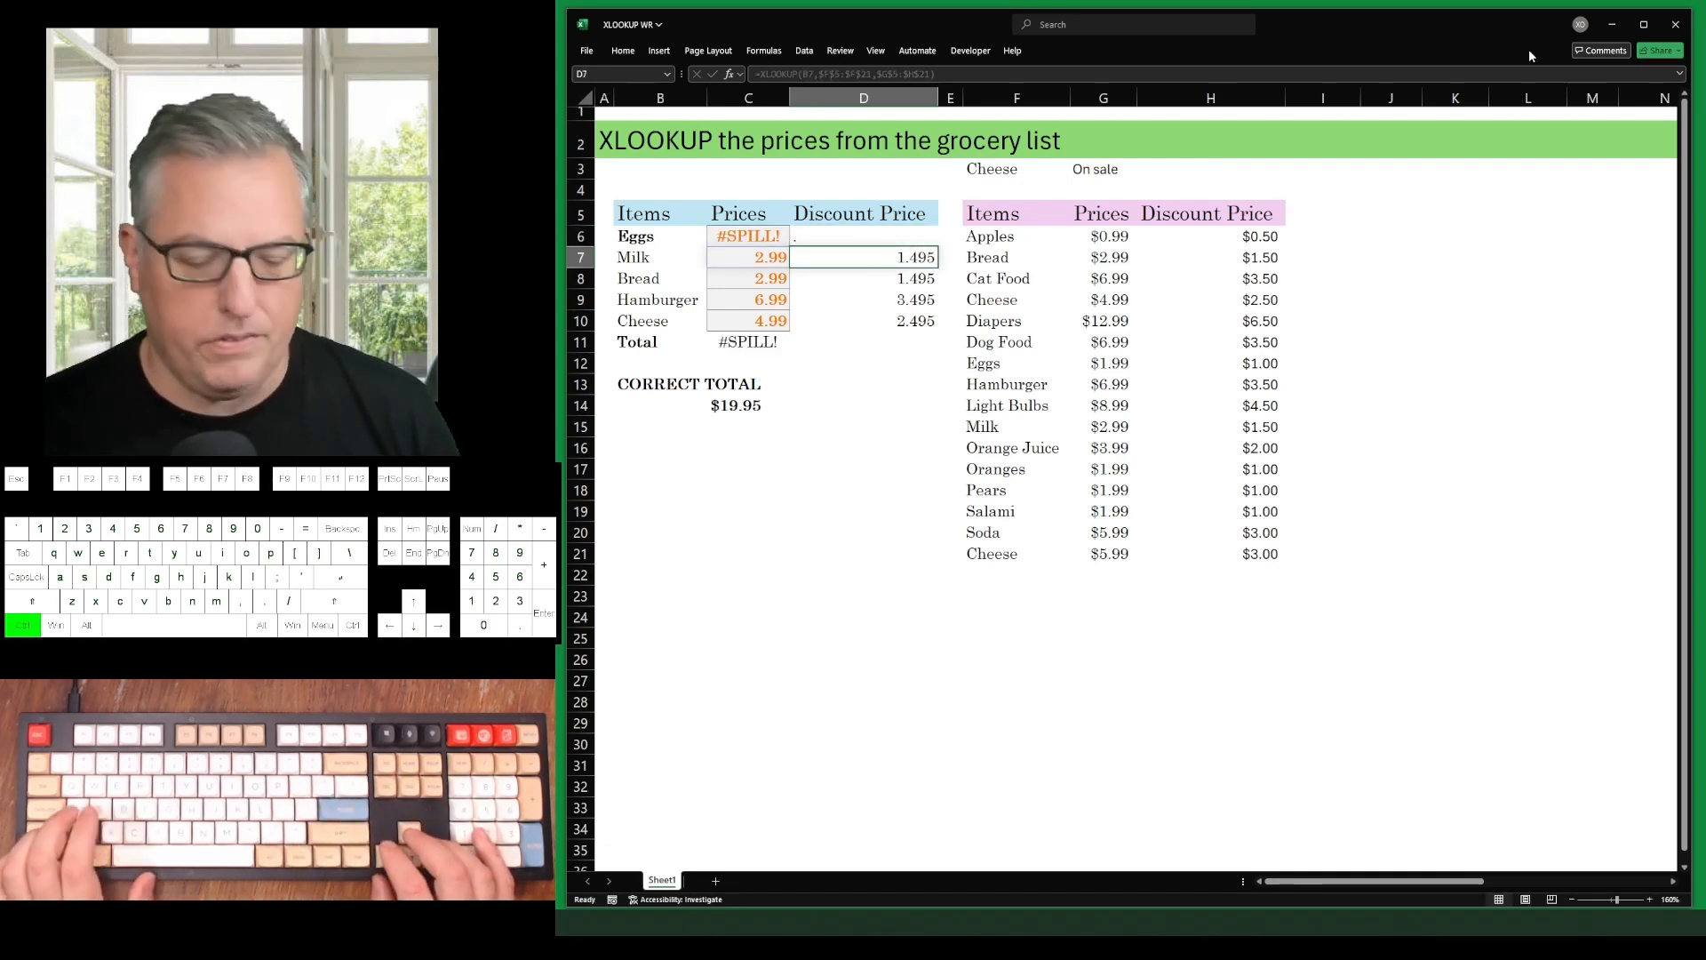
{"action": "key", "text": "ctrl+z"}
Select the Items header in F5 of the source price list
{"action": "key", "text": "Right"}
{"action": "key", "text": "Right"}
{"action": "key", "text": "Up"}
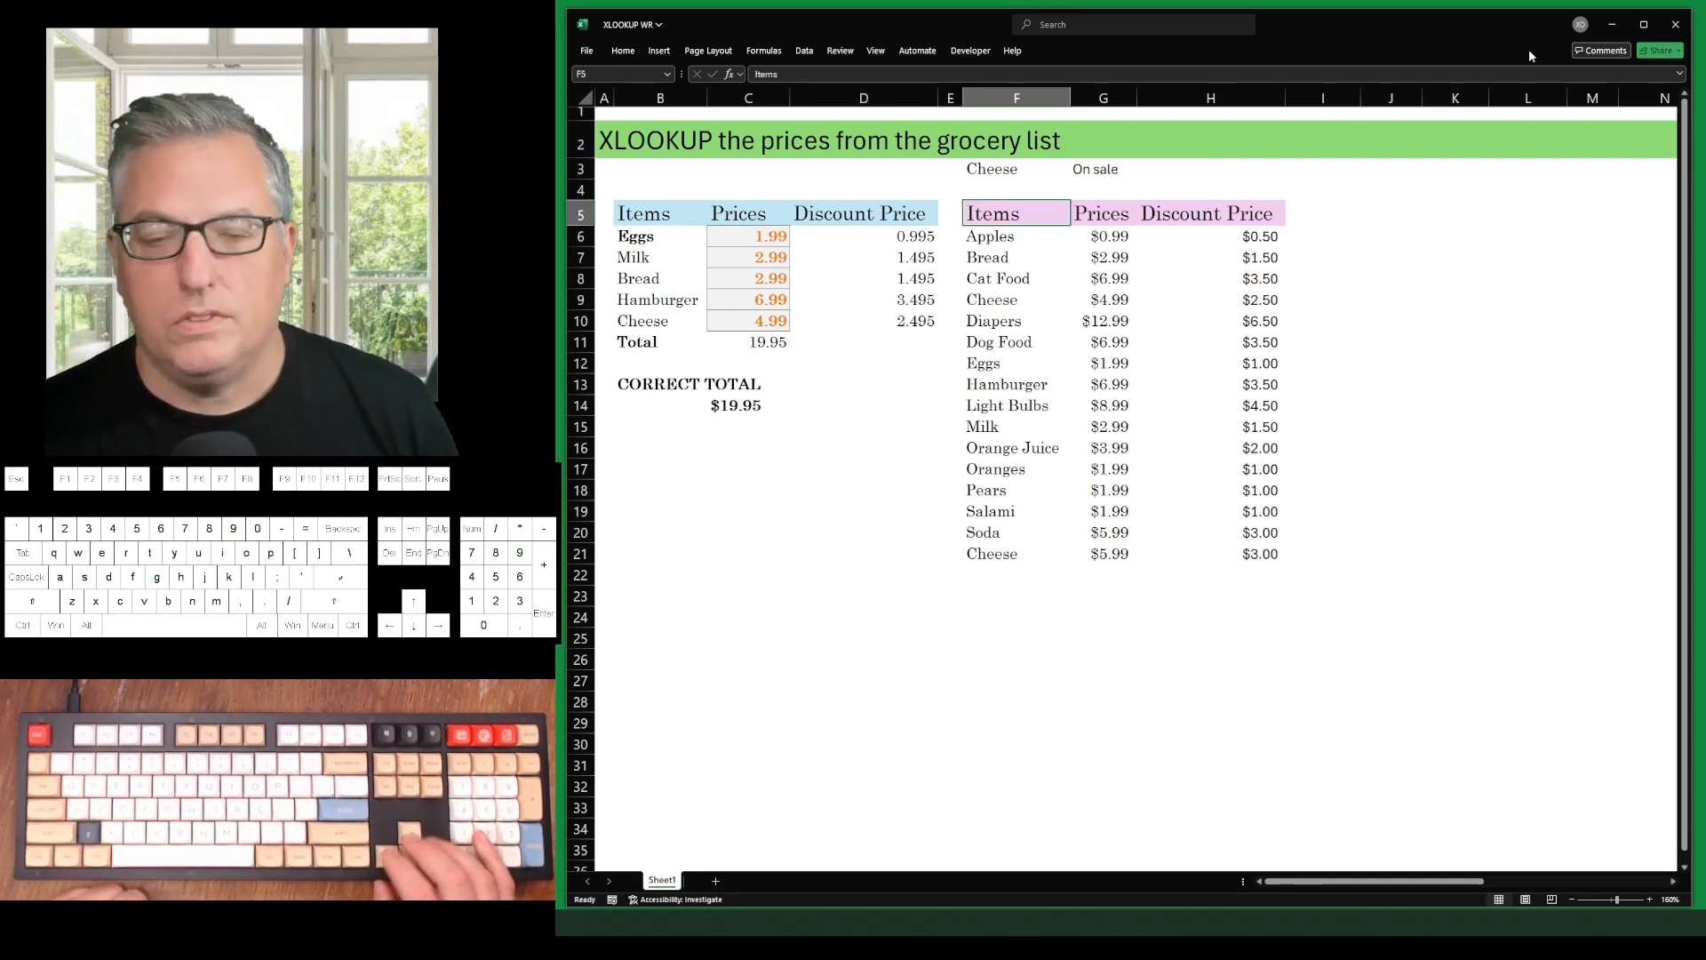